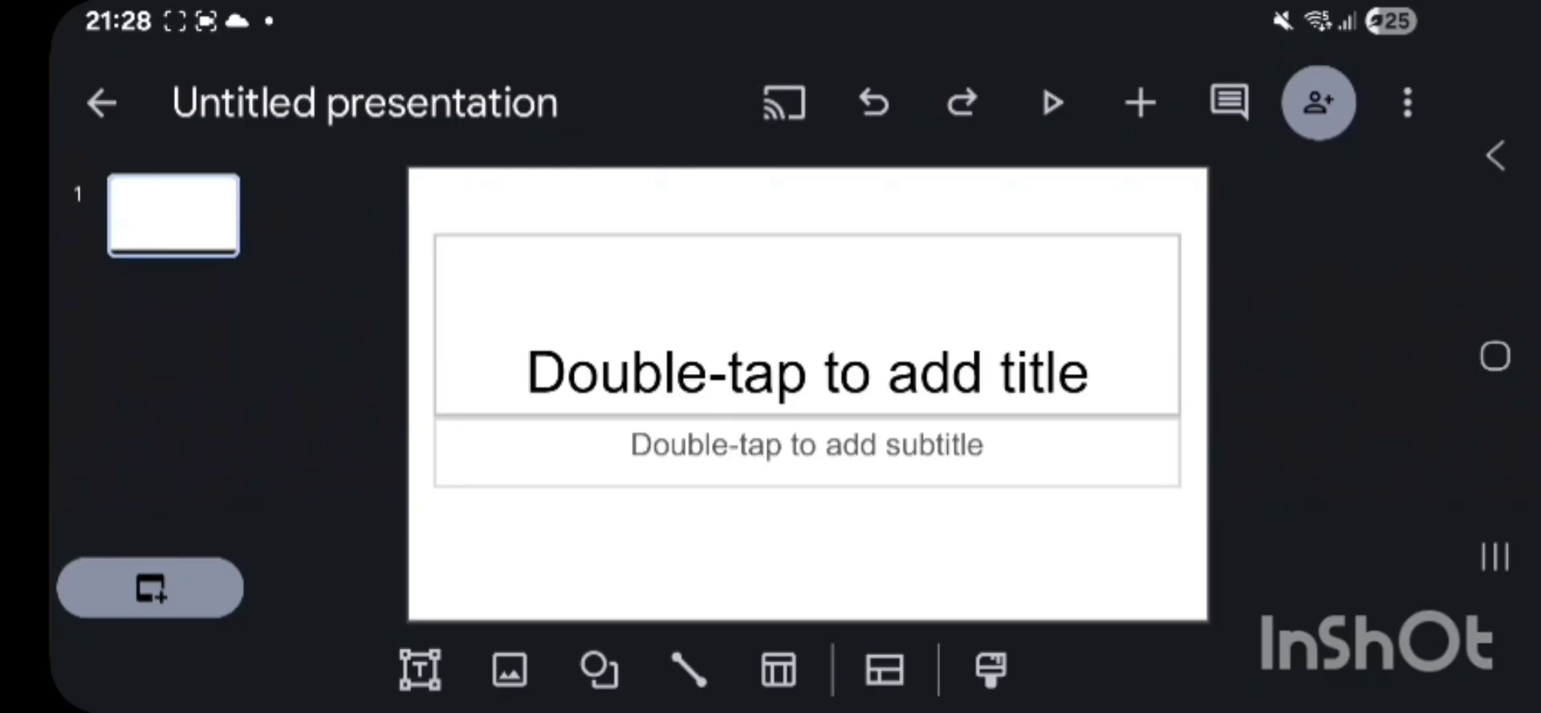
Step: Add a second slide to the presentation using the Title and body layout
left_click(150, 587)
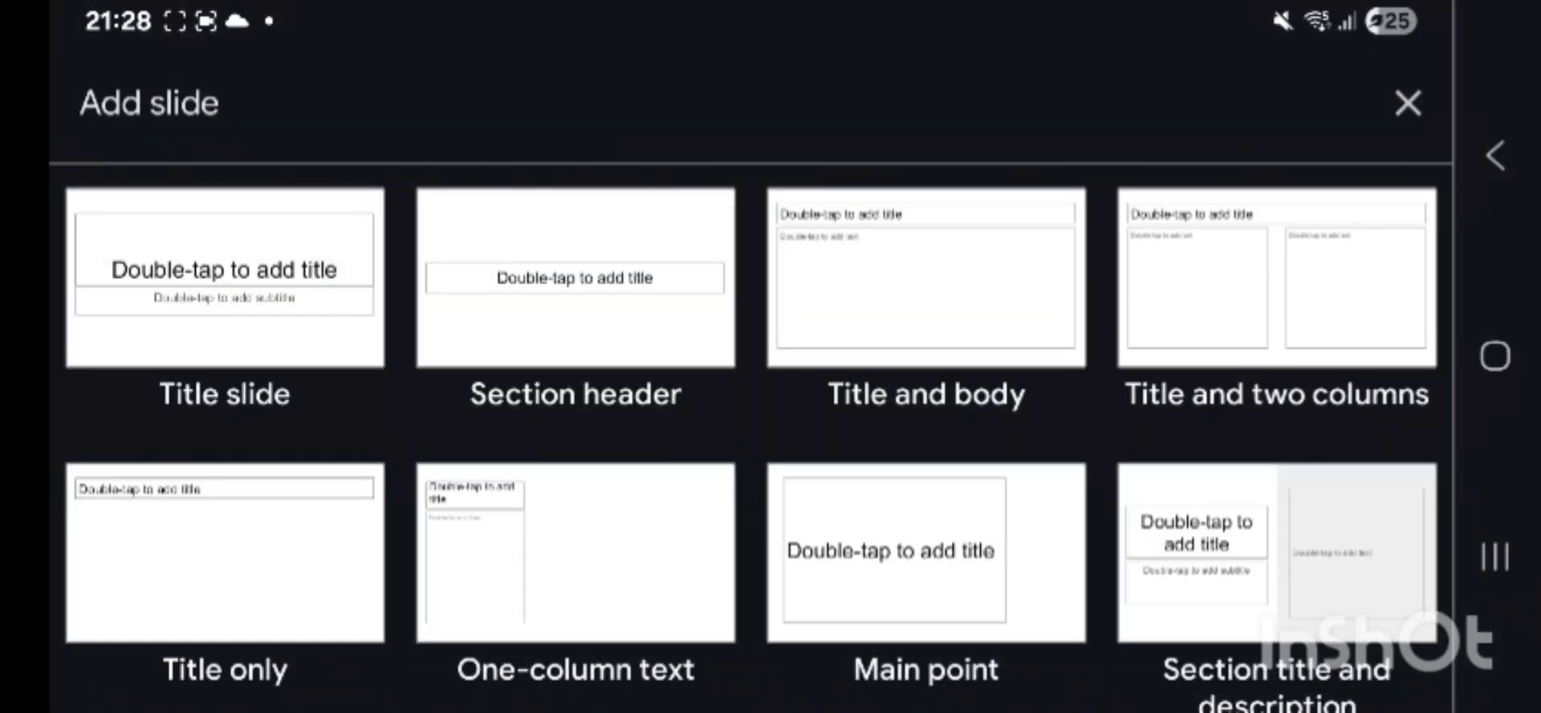
scroll(751, 437, "down", 4)
scroll(751, 437, "up", 4)
scroll(751, 436, "down", 1)
scroll(751, 437, "up", 1)
left_click(927, 277)
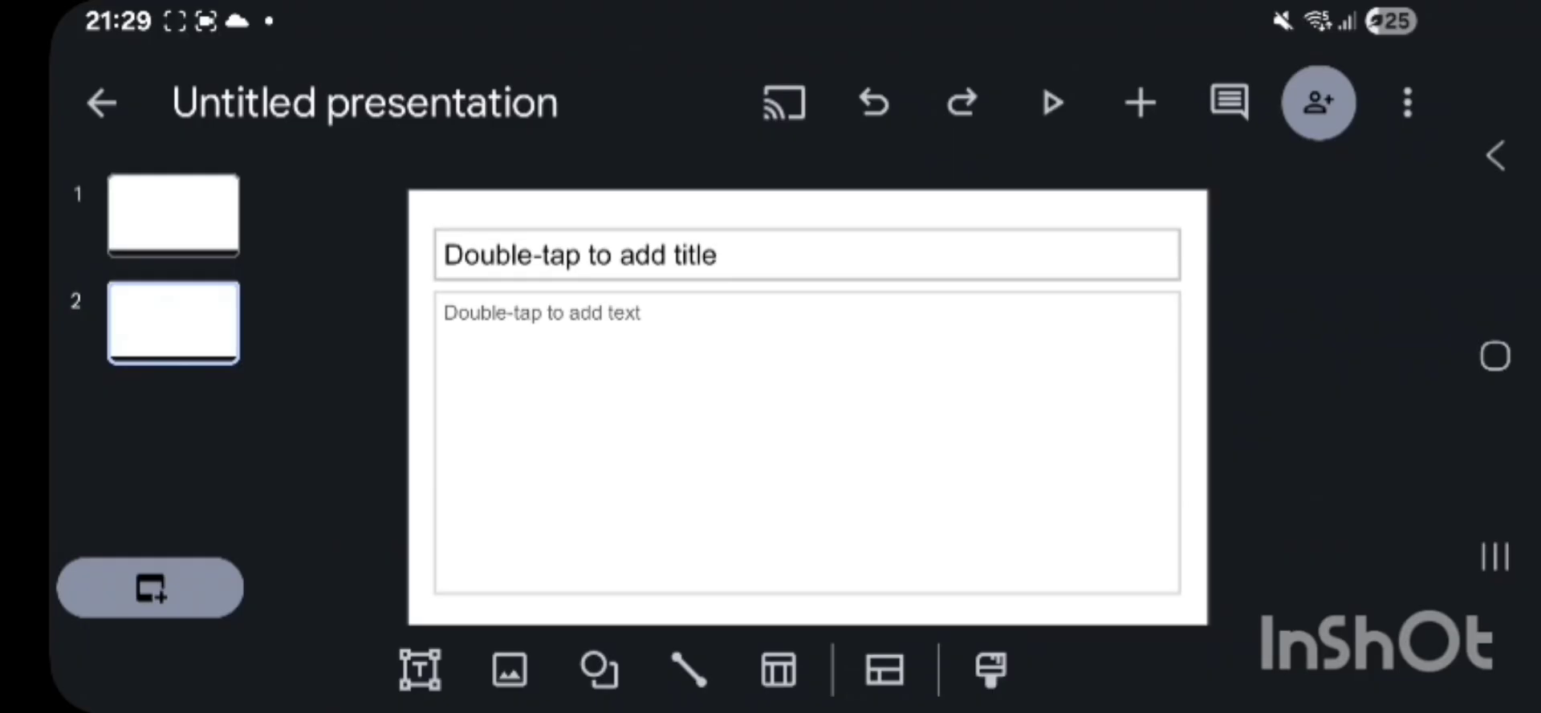
Step: Apply the Momentum theme from the Google themes to the presentation and display slide 1
left_click(990, 669)
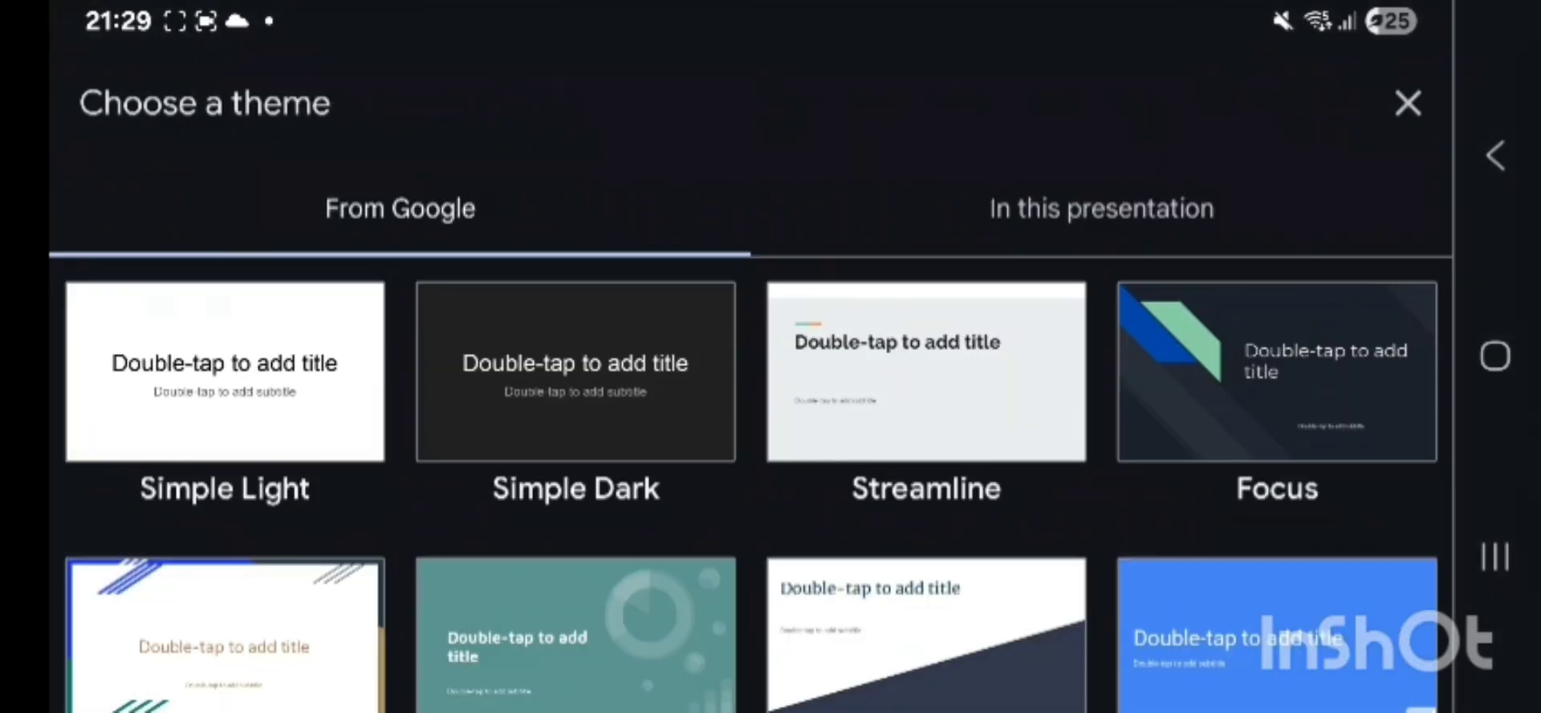
scroll(752, 484, "down", 5)
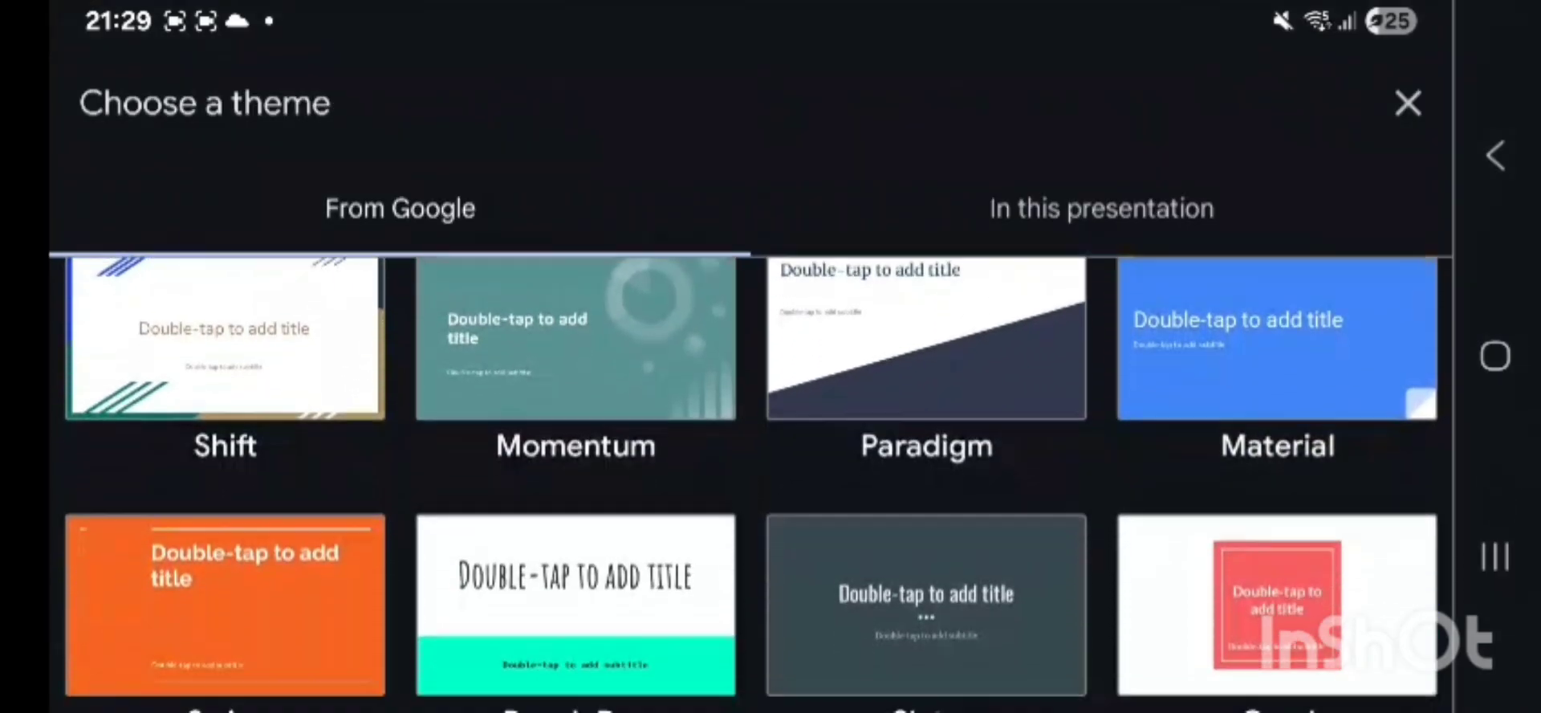
scroll(751, 484, "down", 2)
scroll(751, 484, "up", 2)
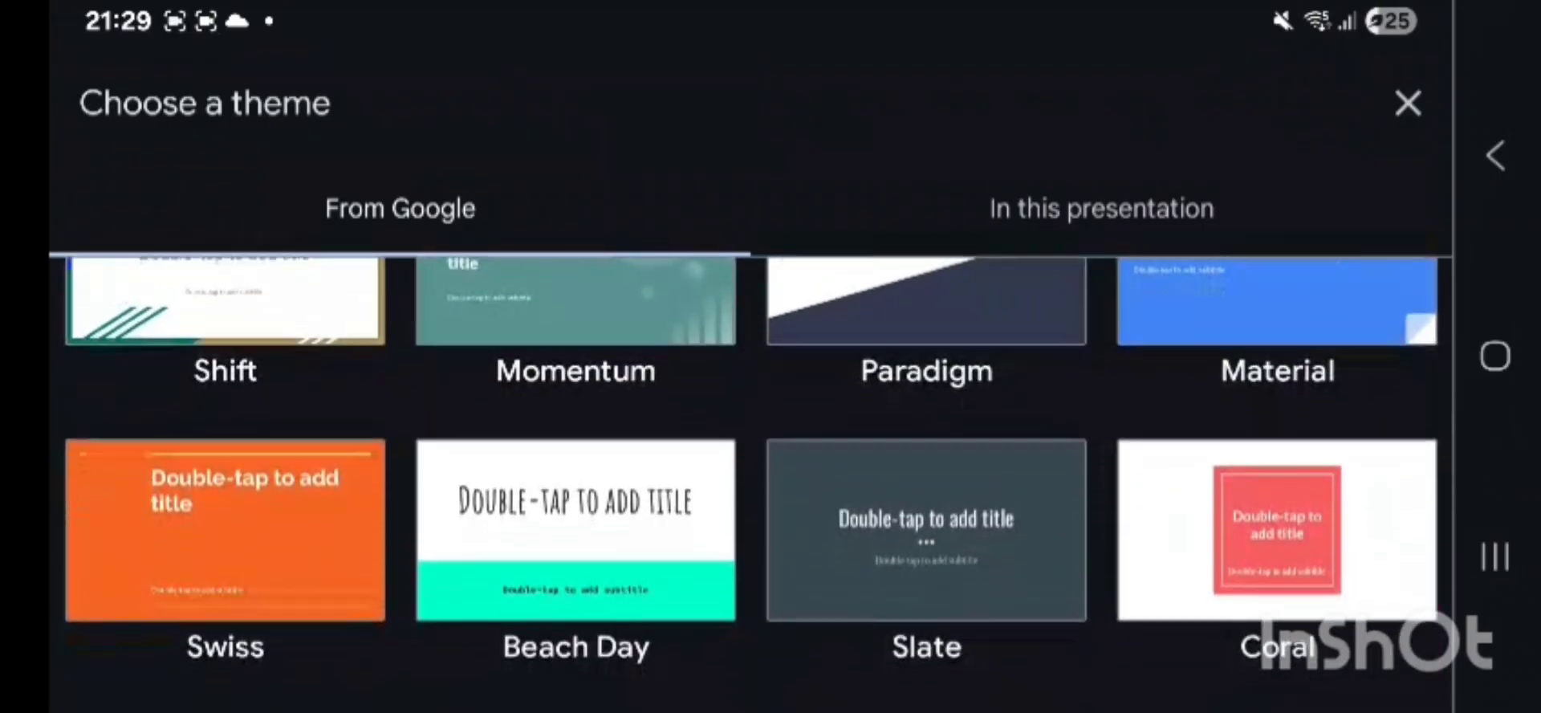
scroll(752, 484, "down", 2)
scroll(751, 484, "up", 2)
scroll(751, 484, "up", 4)
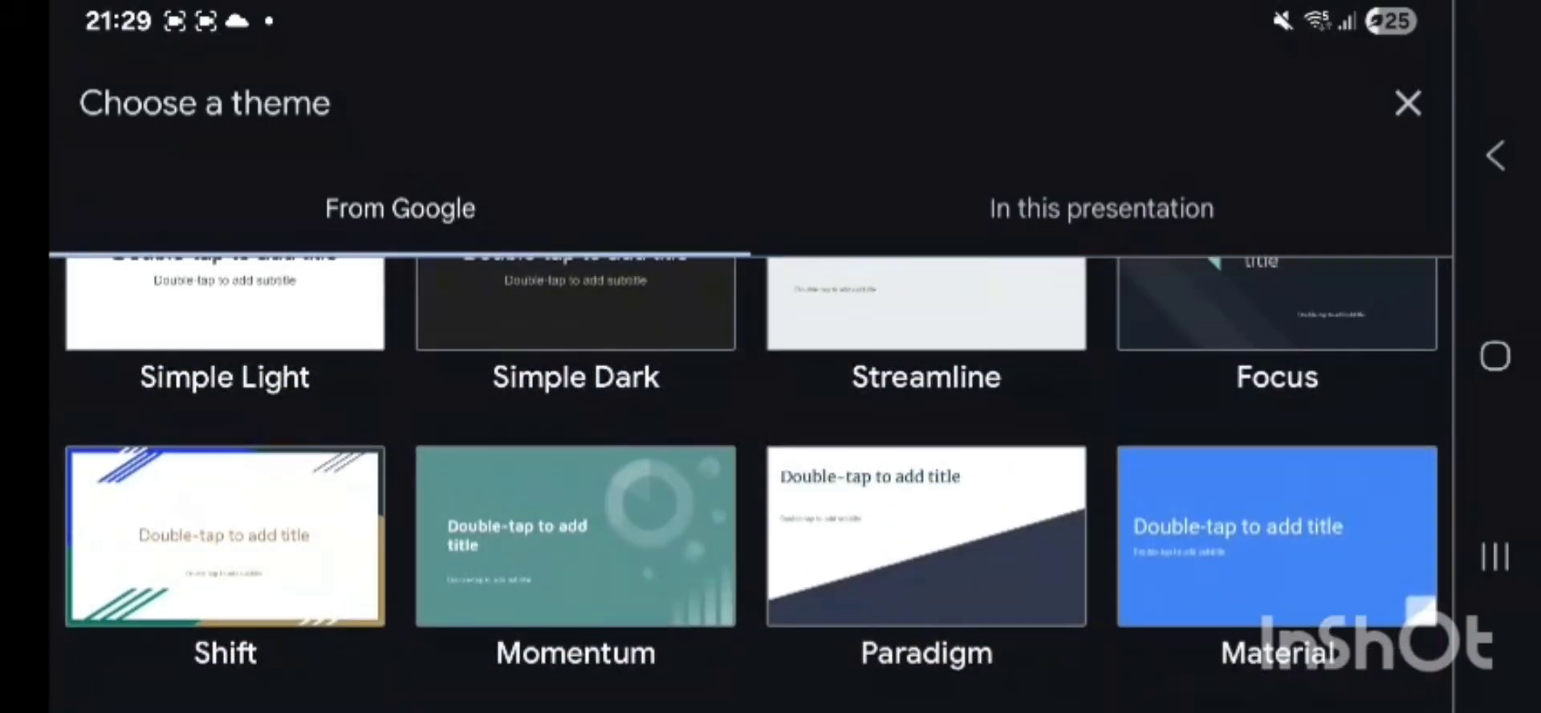
scroll(752, 484, "down", 1)
scroll(751, 484, "down", 1)
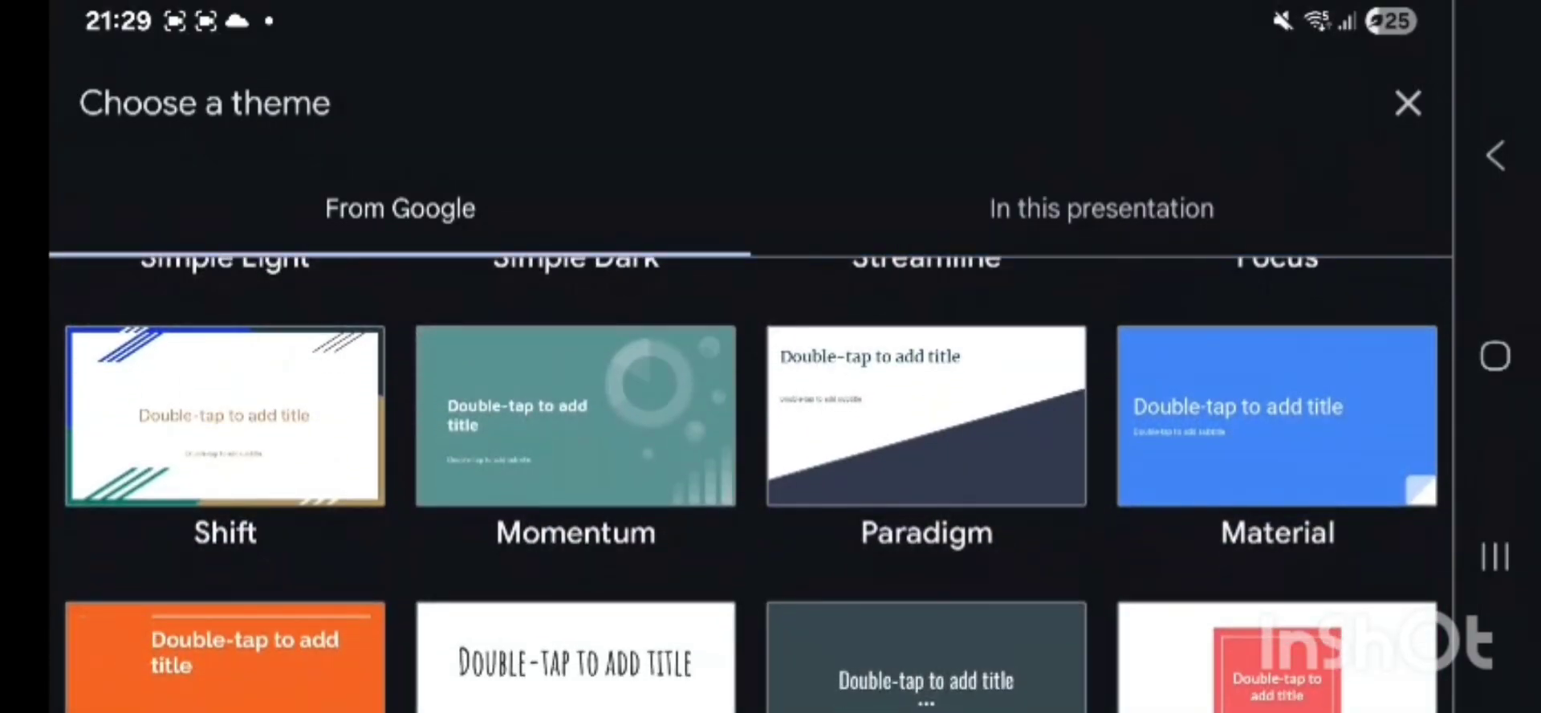
left_click(926, 415)
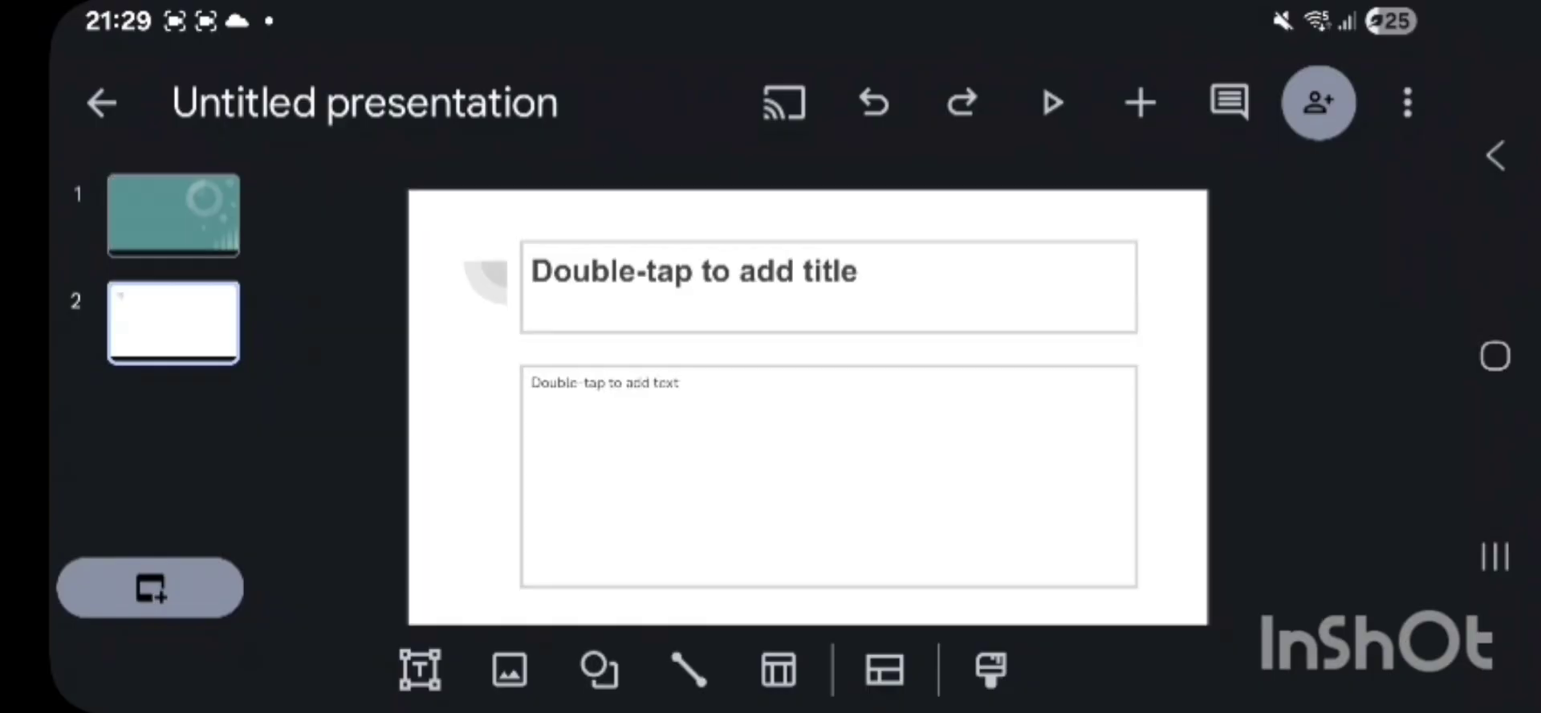
left_click(173, 216)
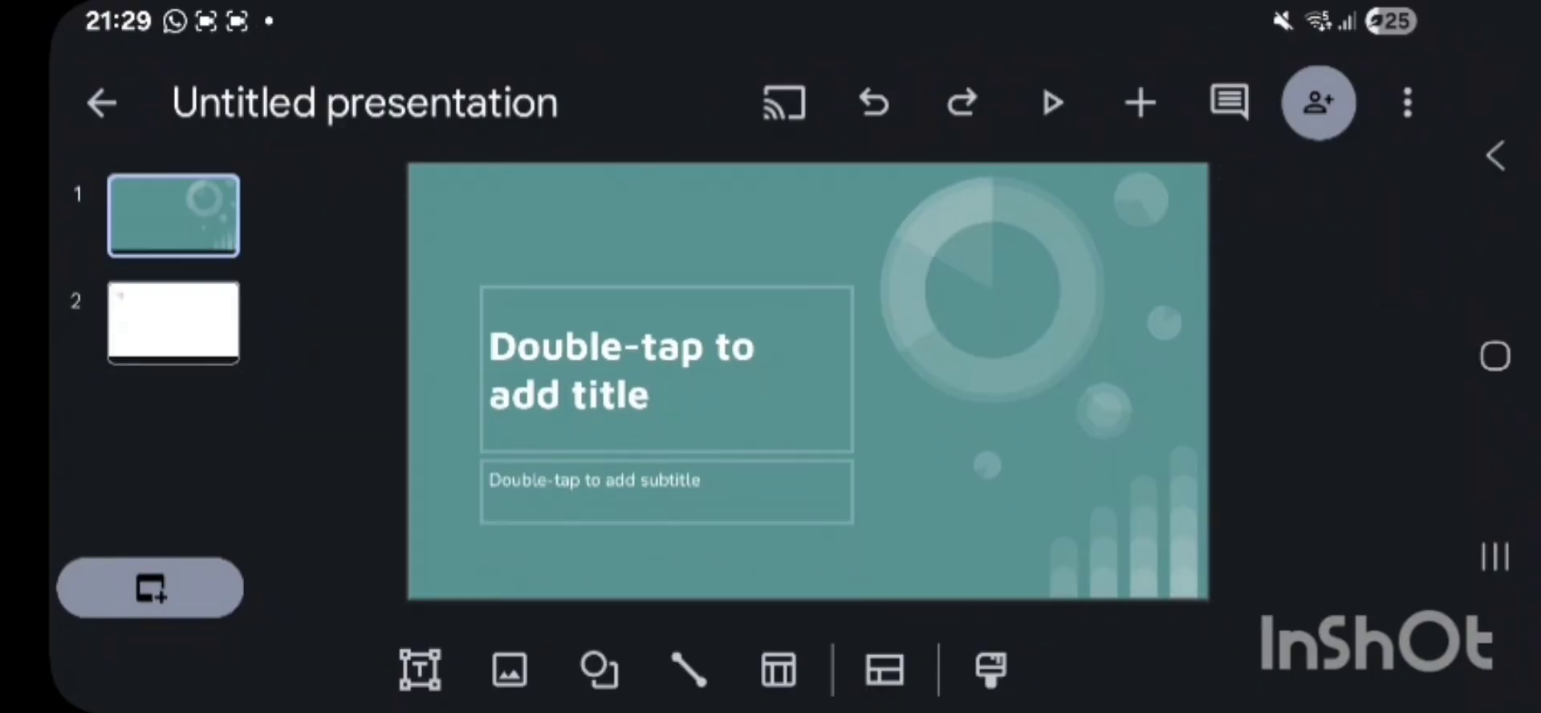
Step: Insert the close-up portrait of a man's face from the device's photos onto slide 2
left_click(174, 323)
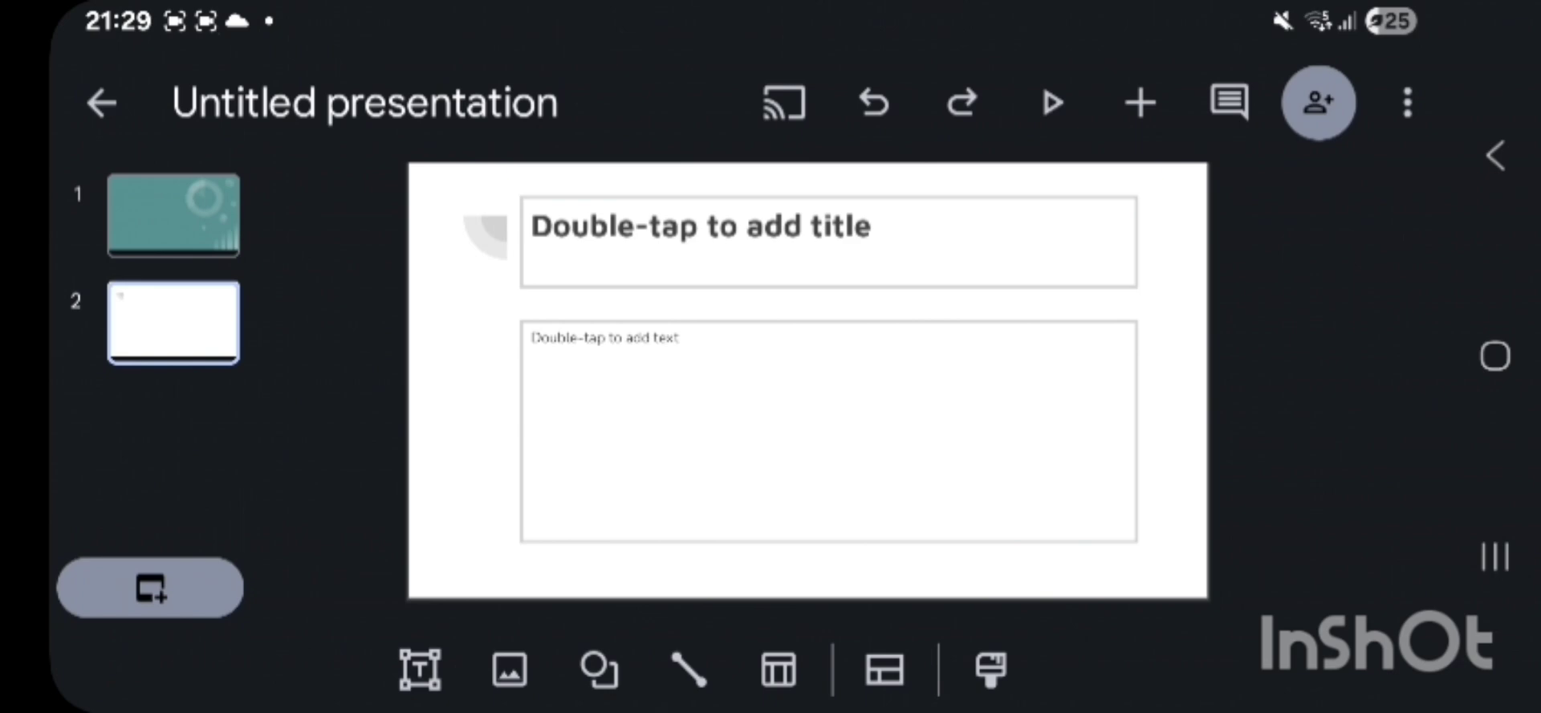
left_click(509, 669)
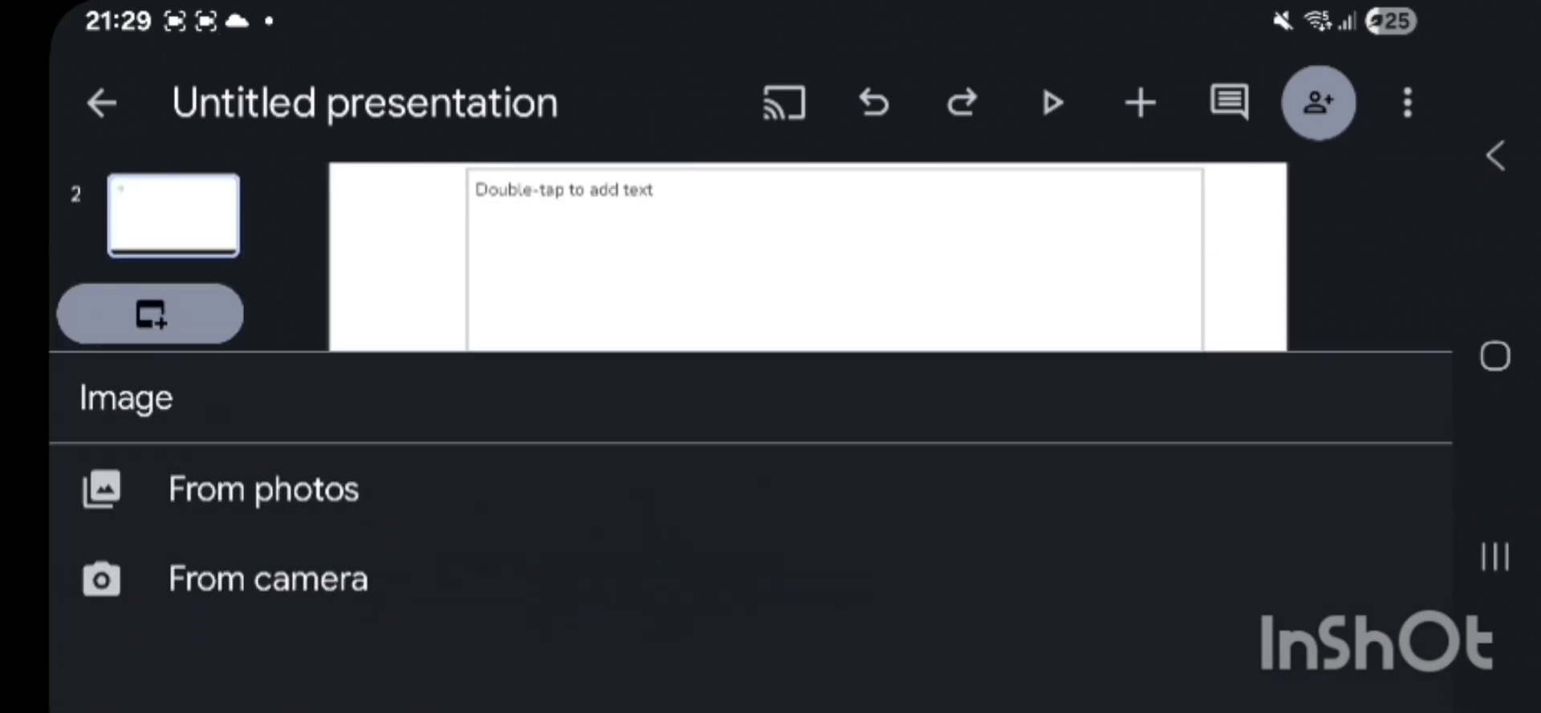
left_click(263, 489)
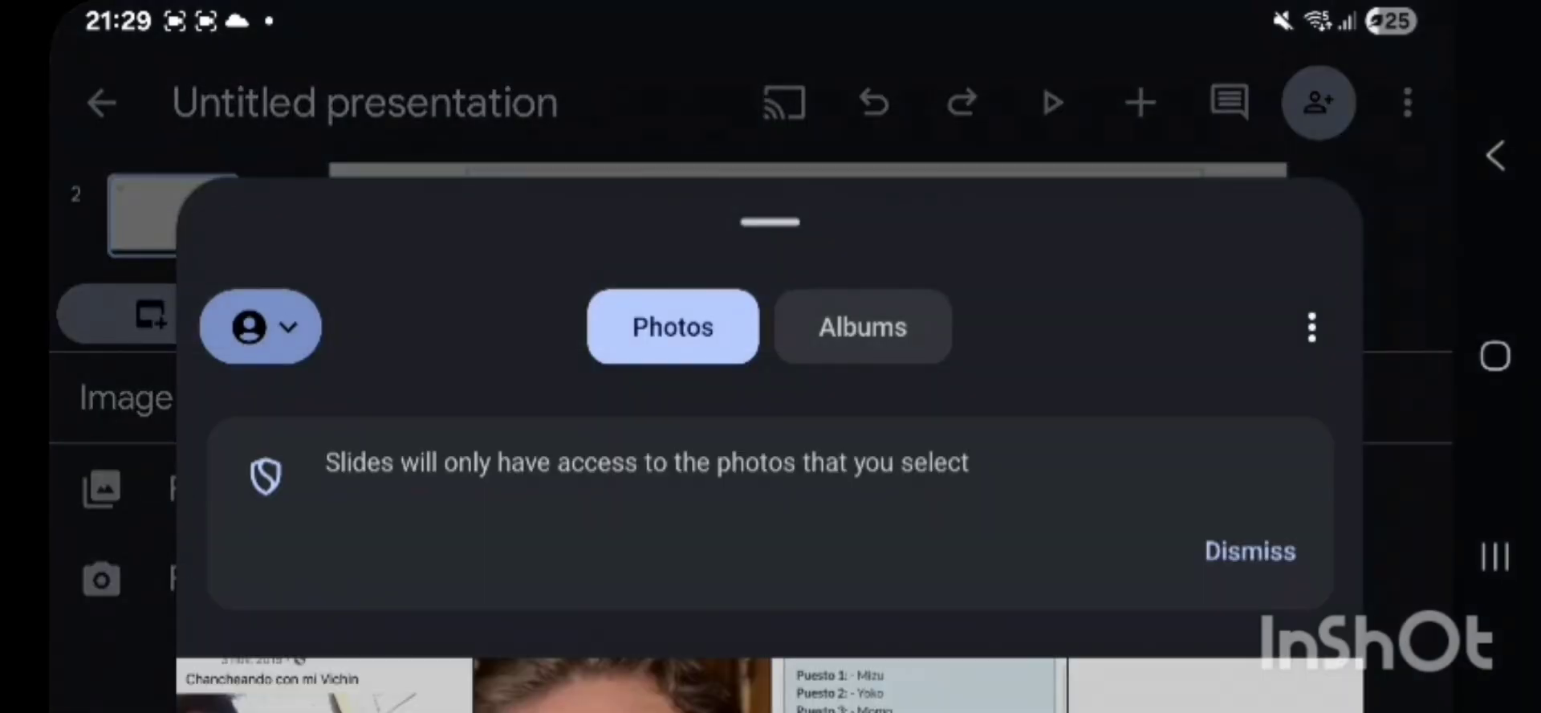
scroll(771, 514, "down", 3)
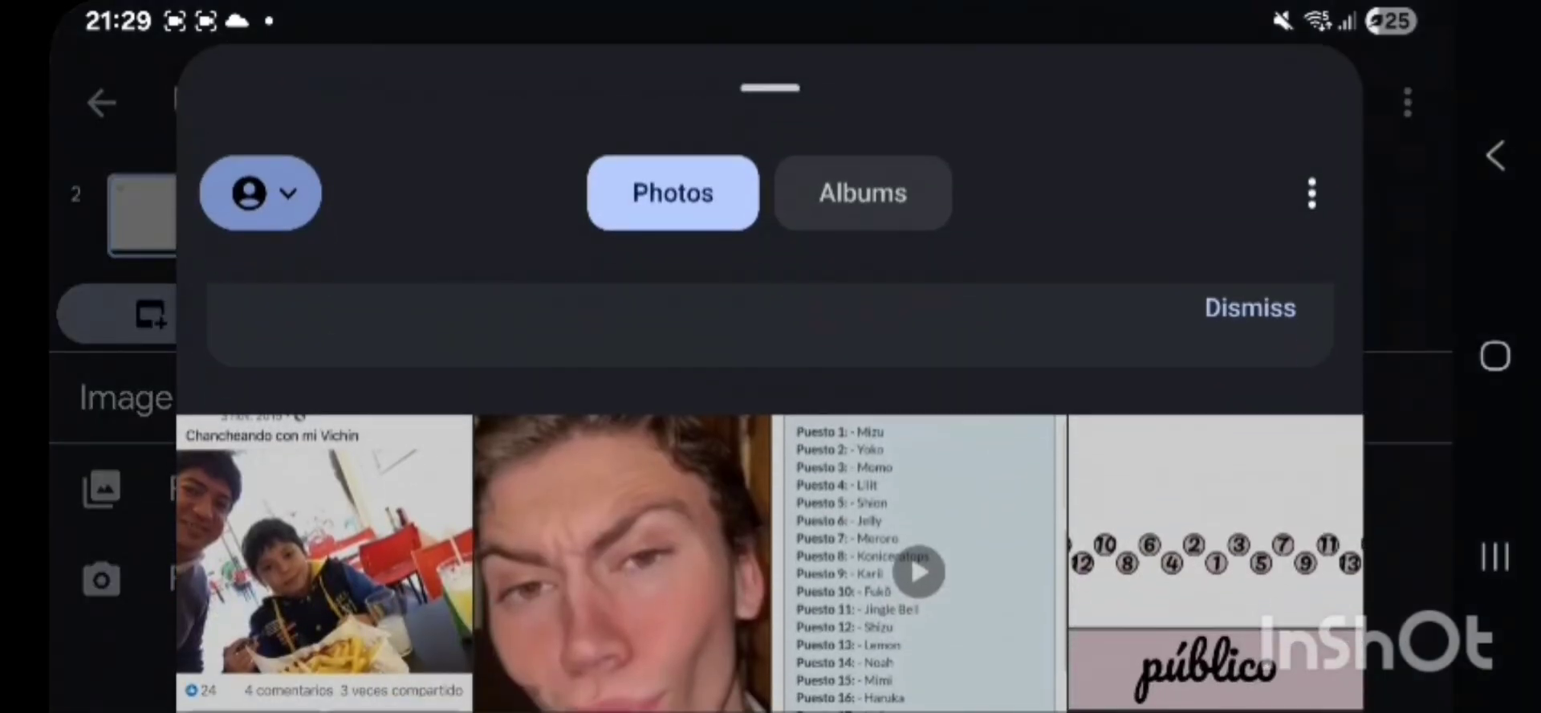
left_click(622, 562)
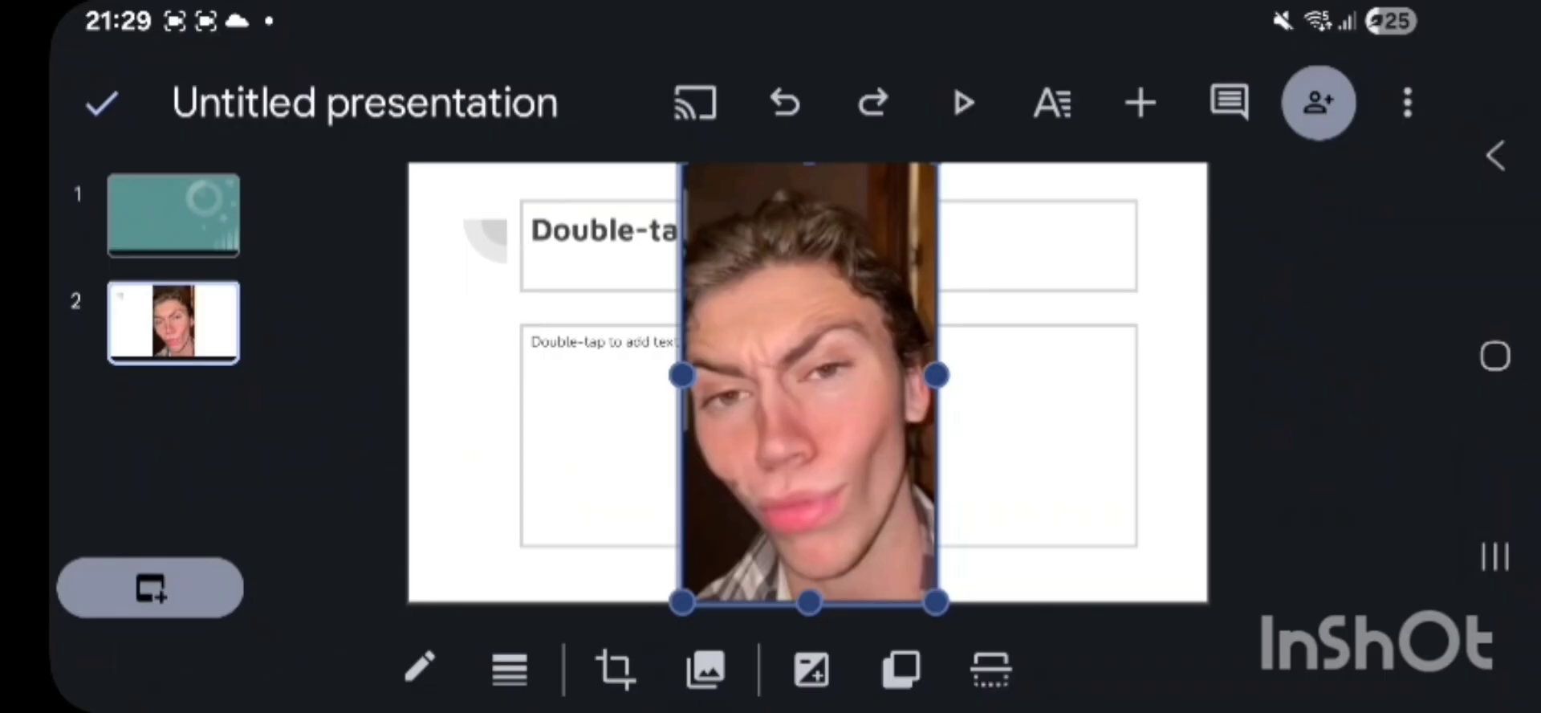
Step: Widen the portrait on slide 2 on both sides to somewhat more than half the slide's width
left_click_drag(682, 374, 590, 375)
left_click_drag(937, 374, 1054, 374)
scroll(808, 383, "up", 1)
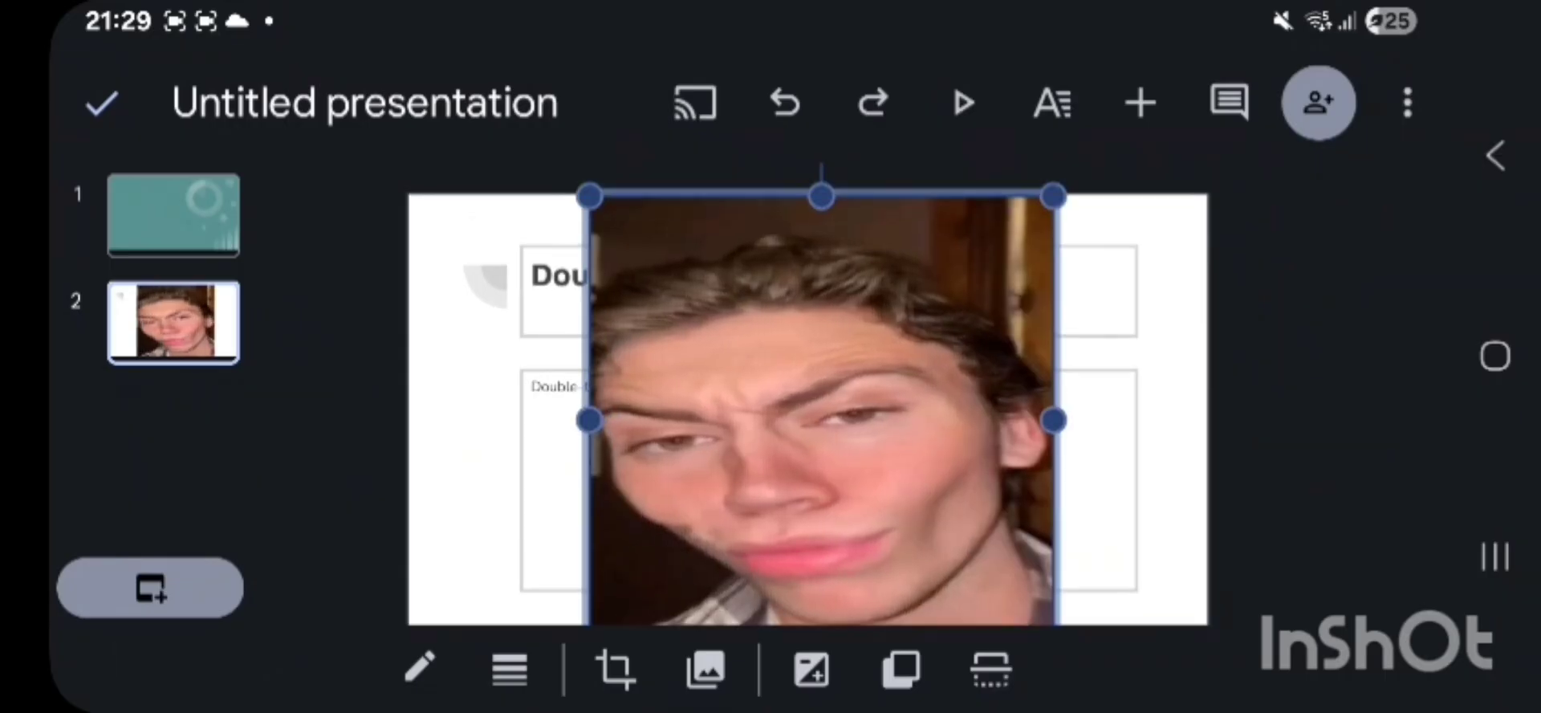
left_click_drag(590, 172, 590, 169)
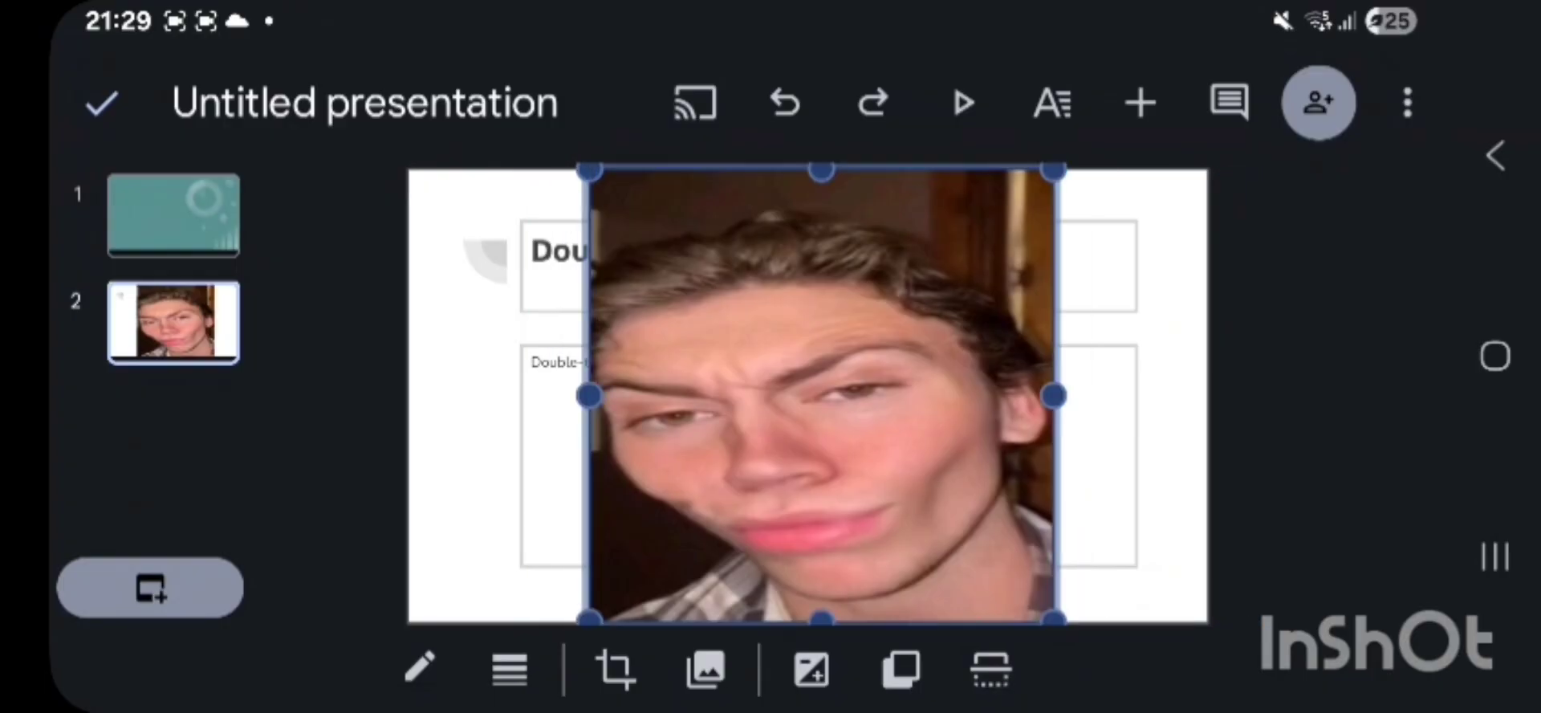
scroll(808, 393, "down", 1)
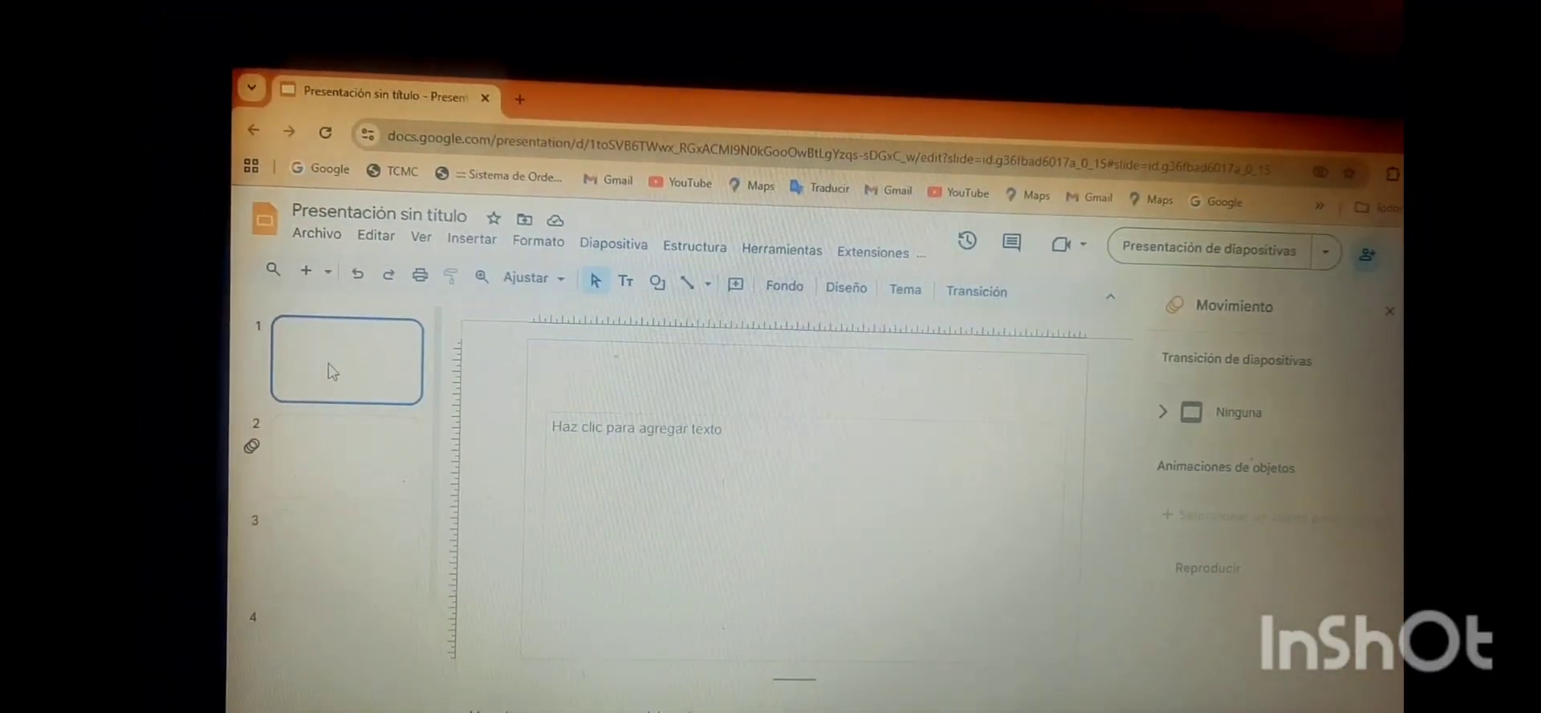
Step: In the browser version of Google Slides, draw a chord shape over the start of the text placeholder on slide 1
left_click(495, 249)
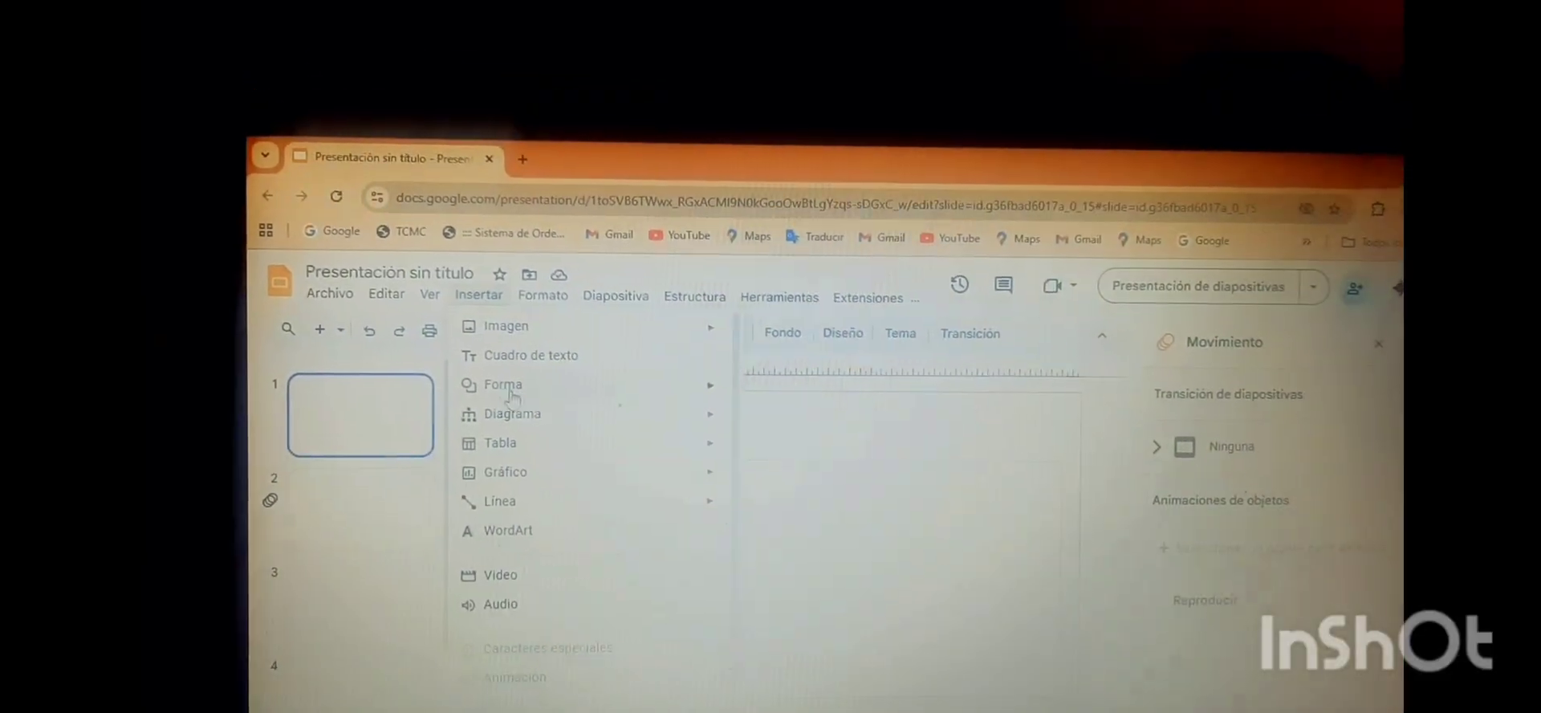
mouse_move(557, 360)
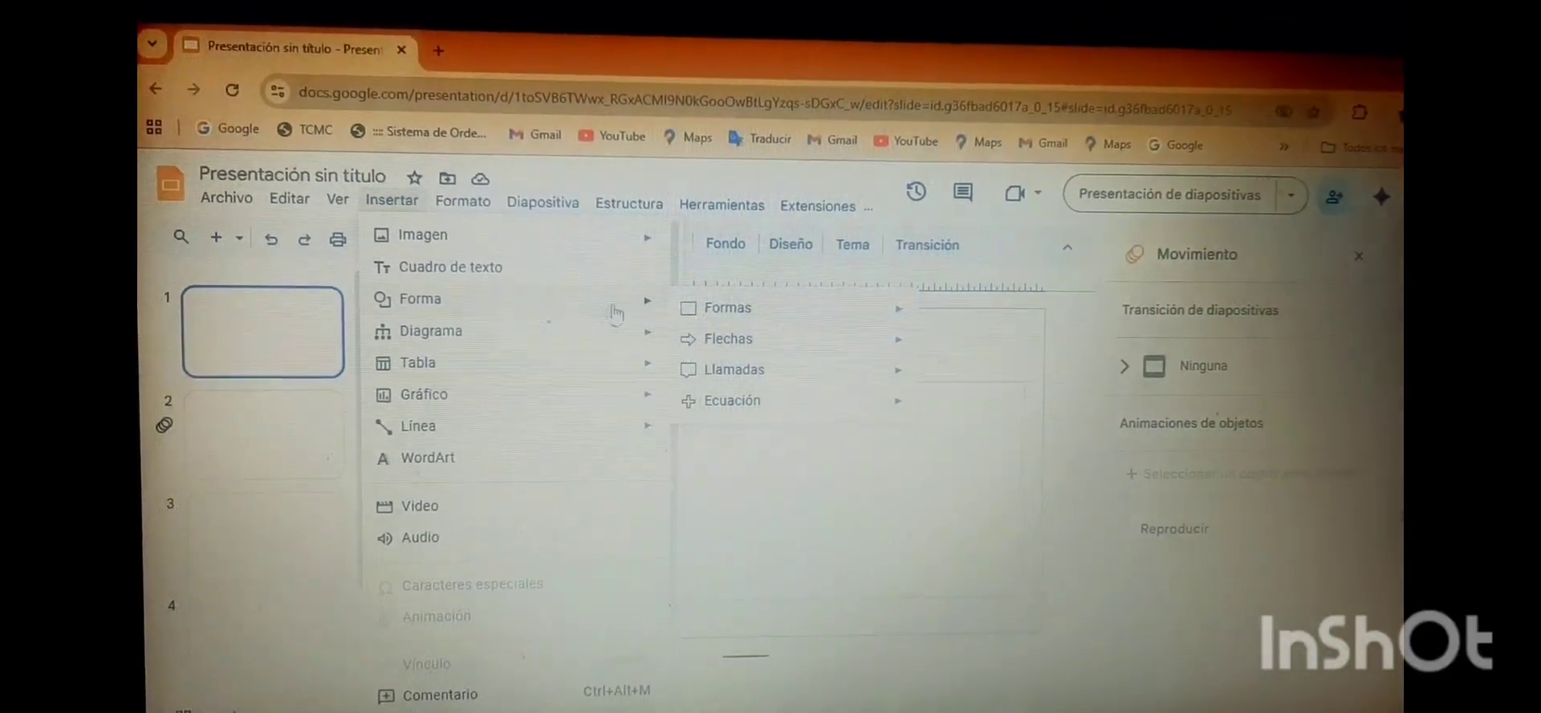
mouse_move(742, 341)
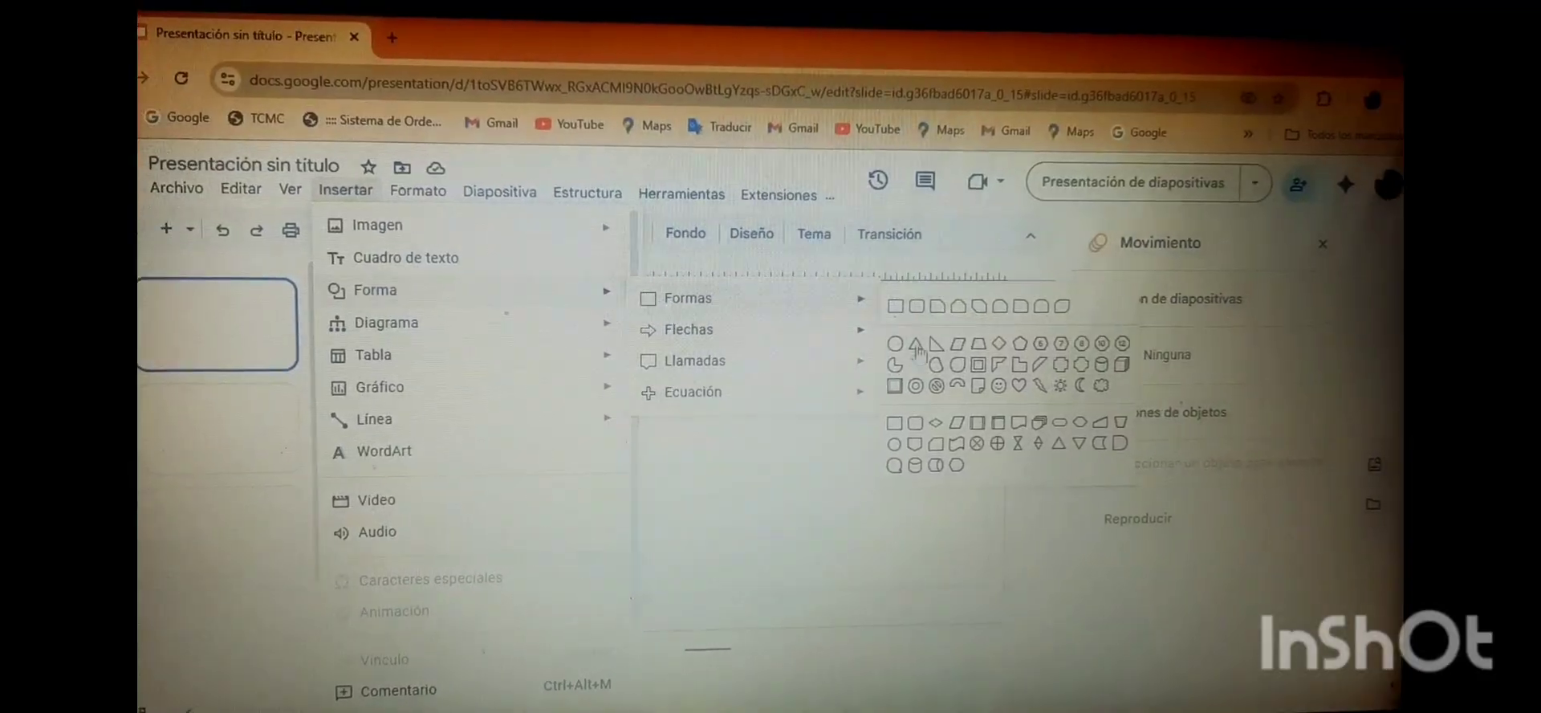
left_click(925, 386)
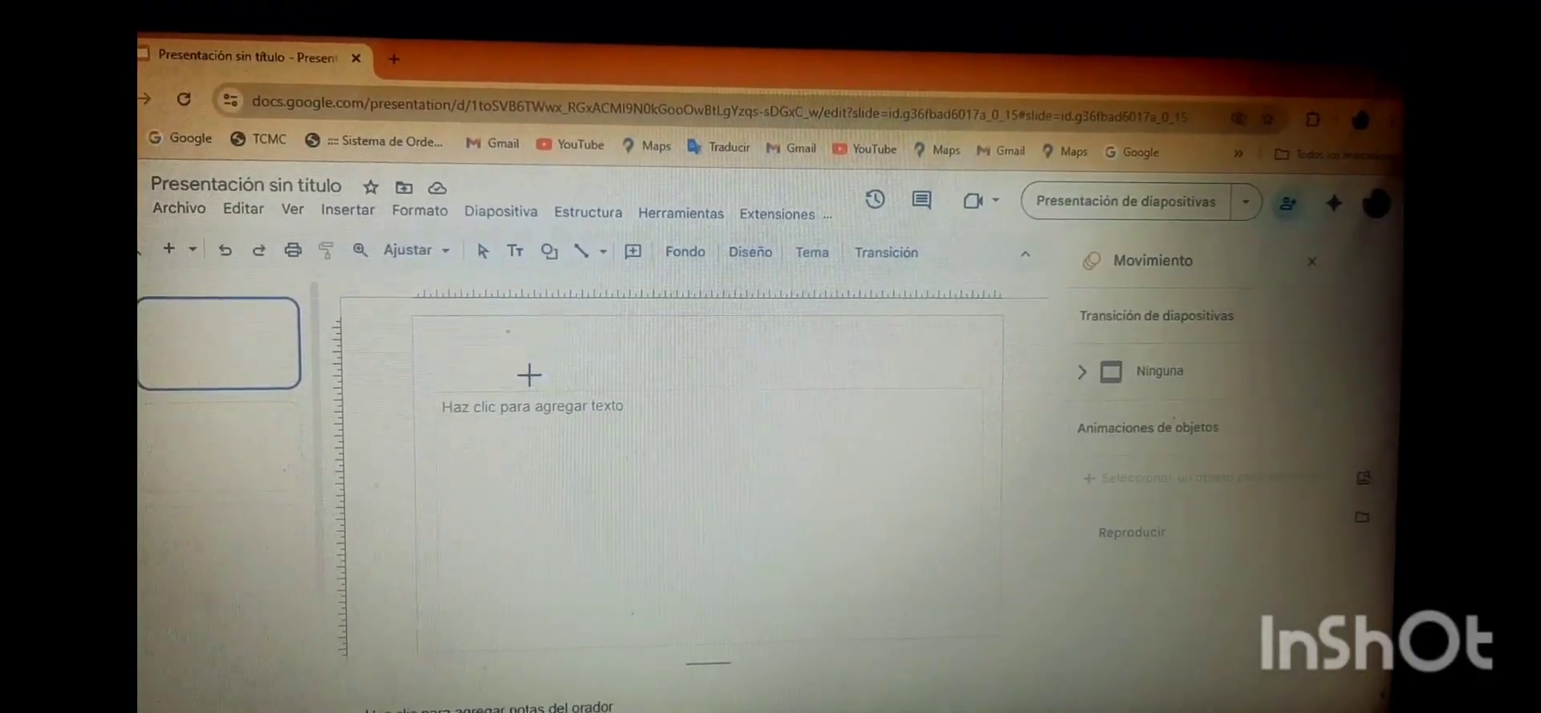
left_click_drag(558, 397, 638, 471)
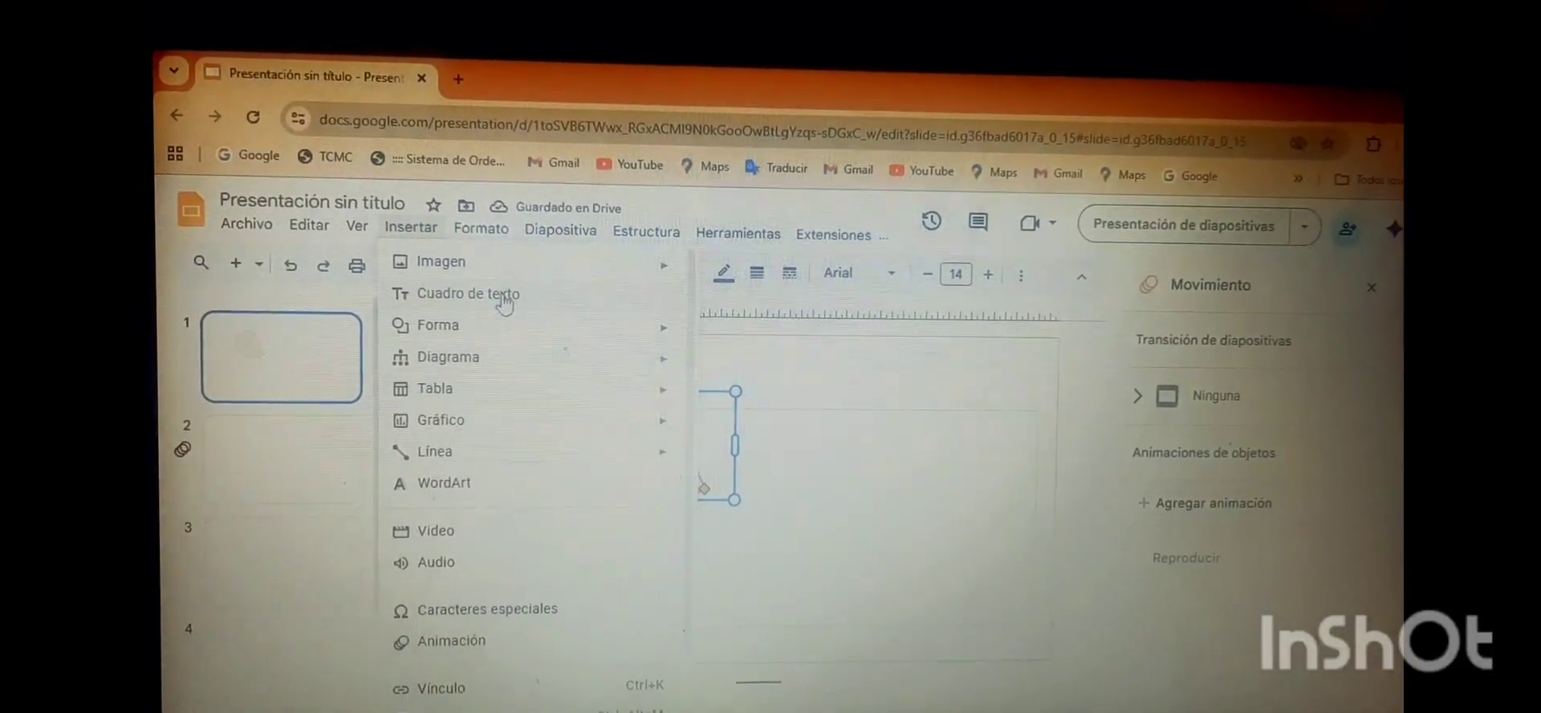
Step: Draw a ribbon banner shape from the callout shapes to the right of the chord on slide 1
mouse_move(515, 332)
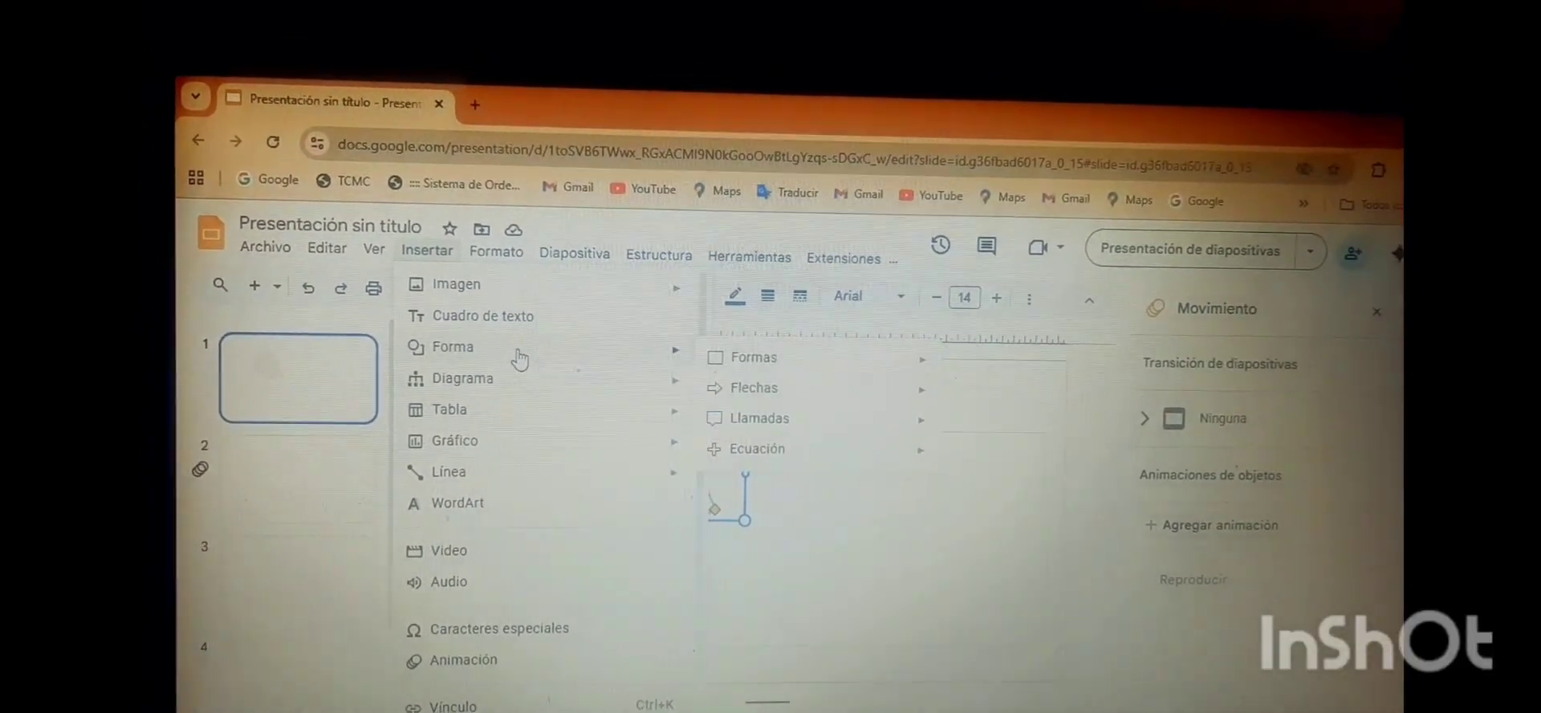
mouse_move(699, 418)
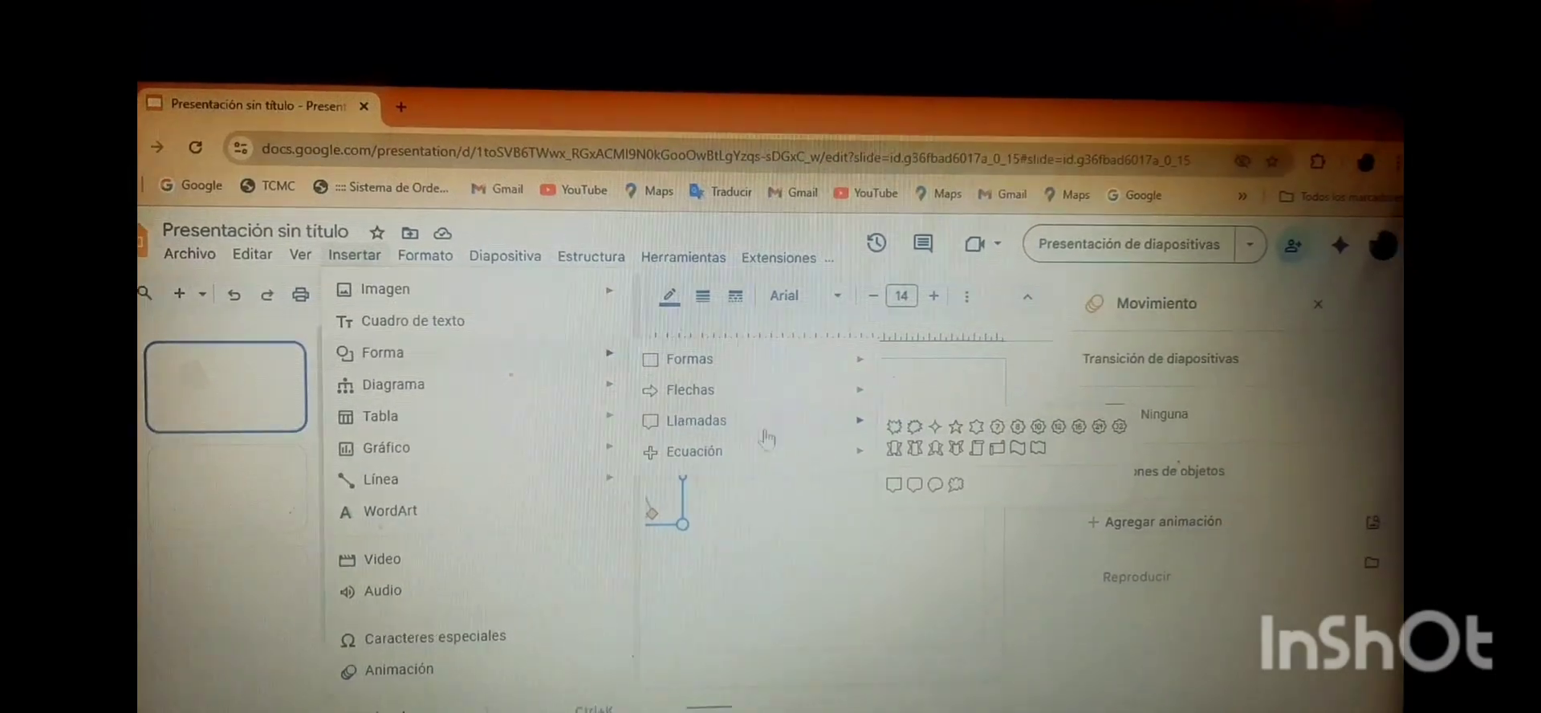
left_click(960, 475)
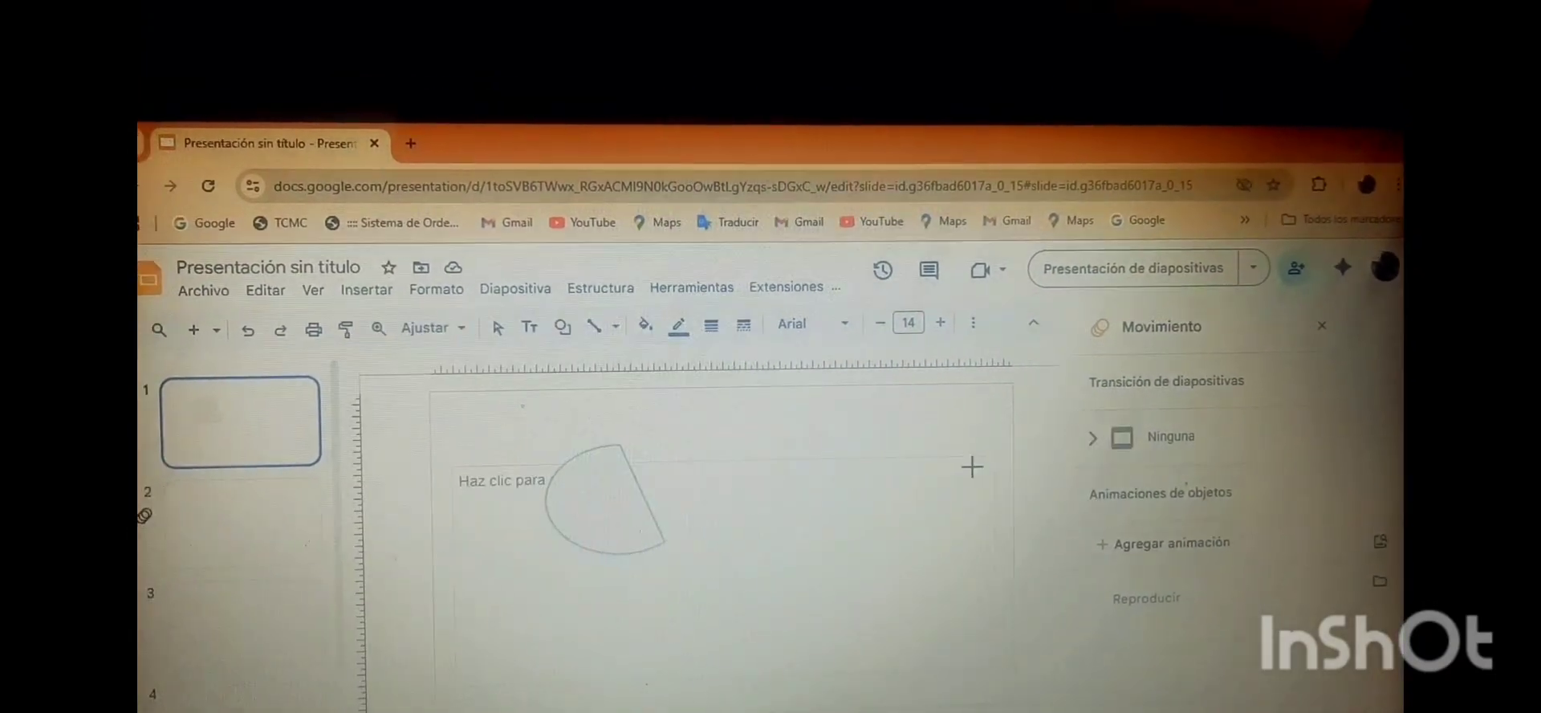
left_click_drag(887, 535, 971, 552)
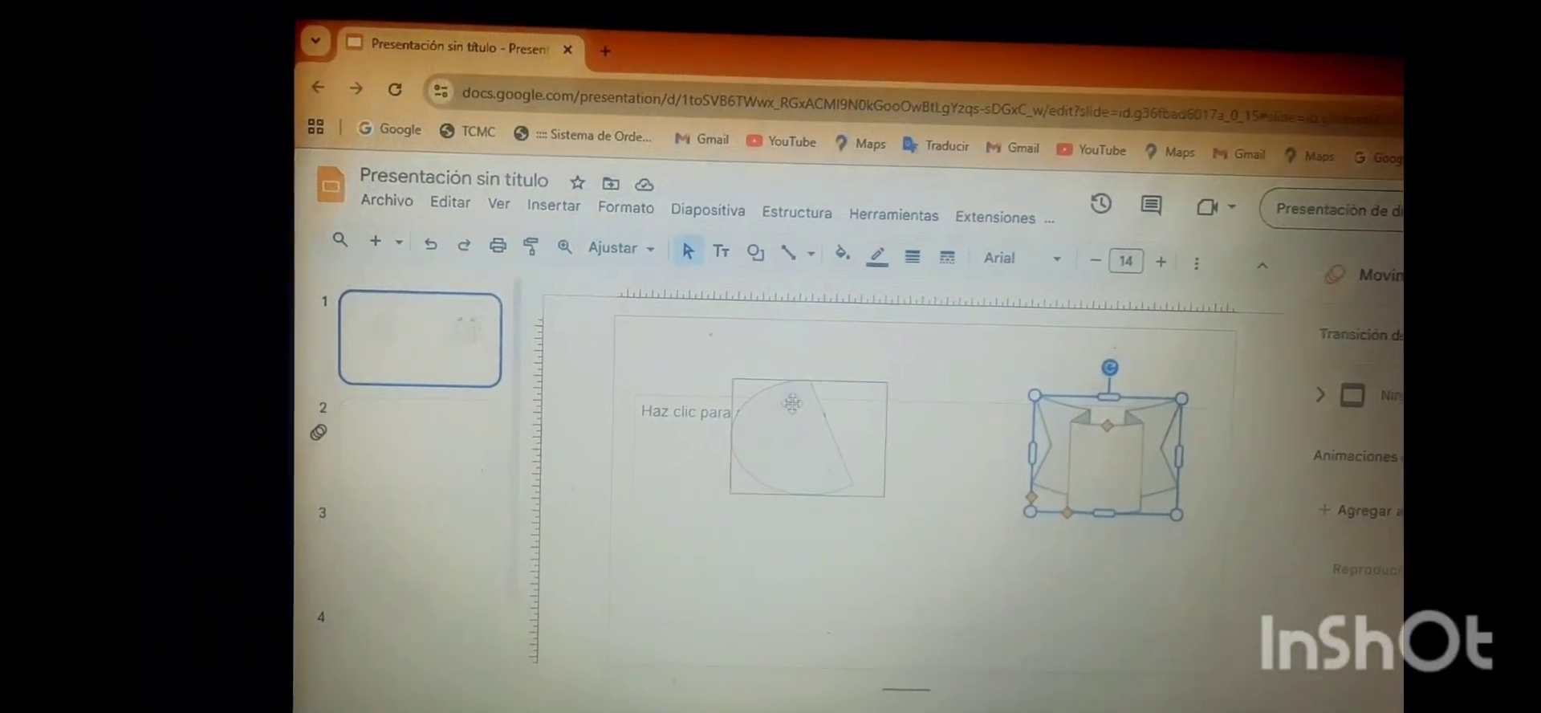
Step: Fill the chord shape on slide 1 with solid orange
left_click(792, 448)
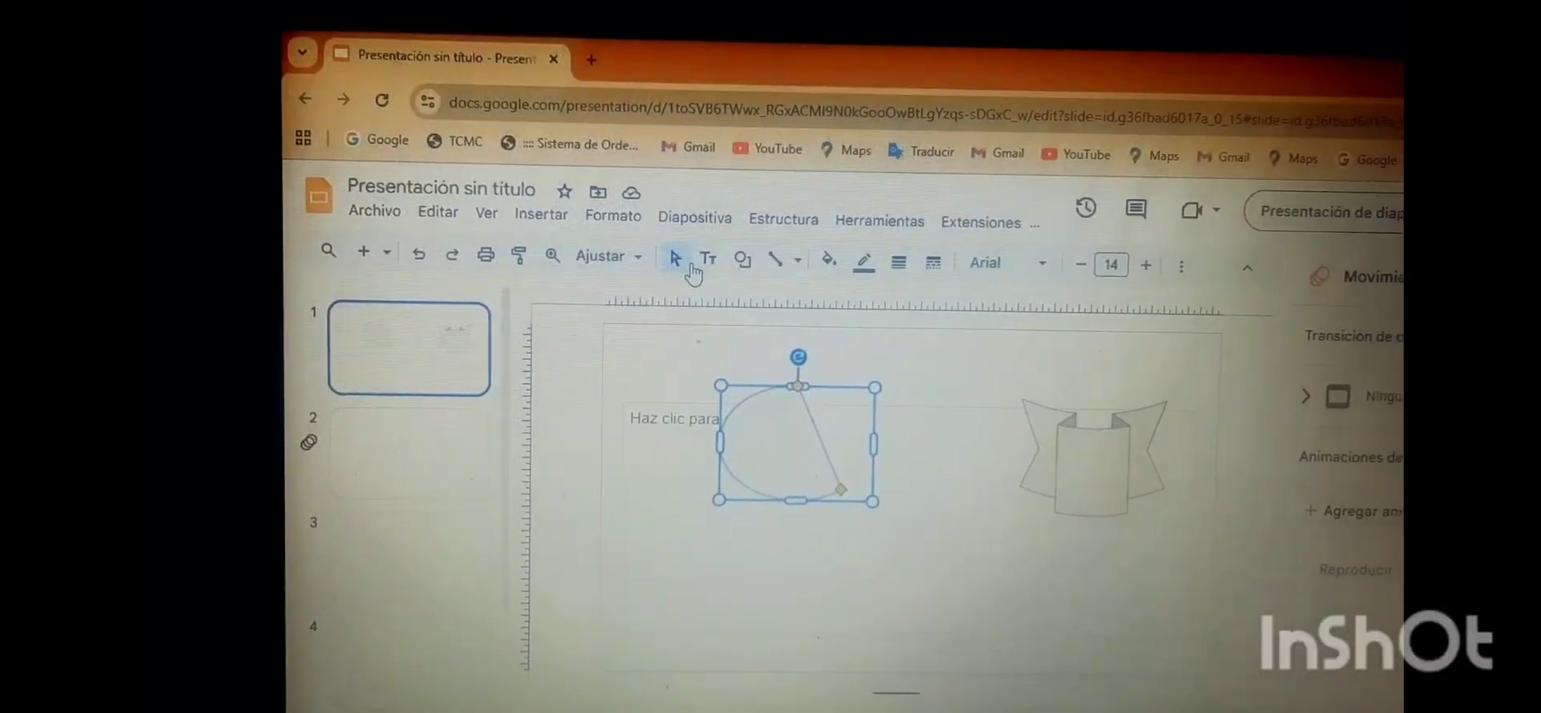
left_click(828, 258)
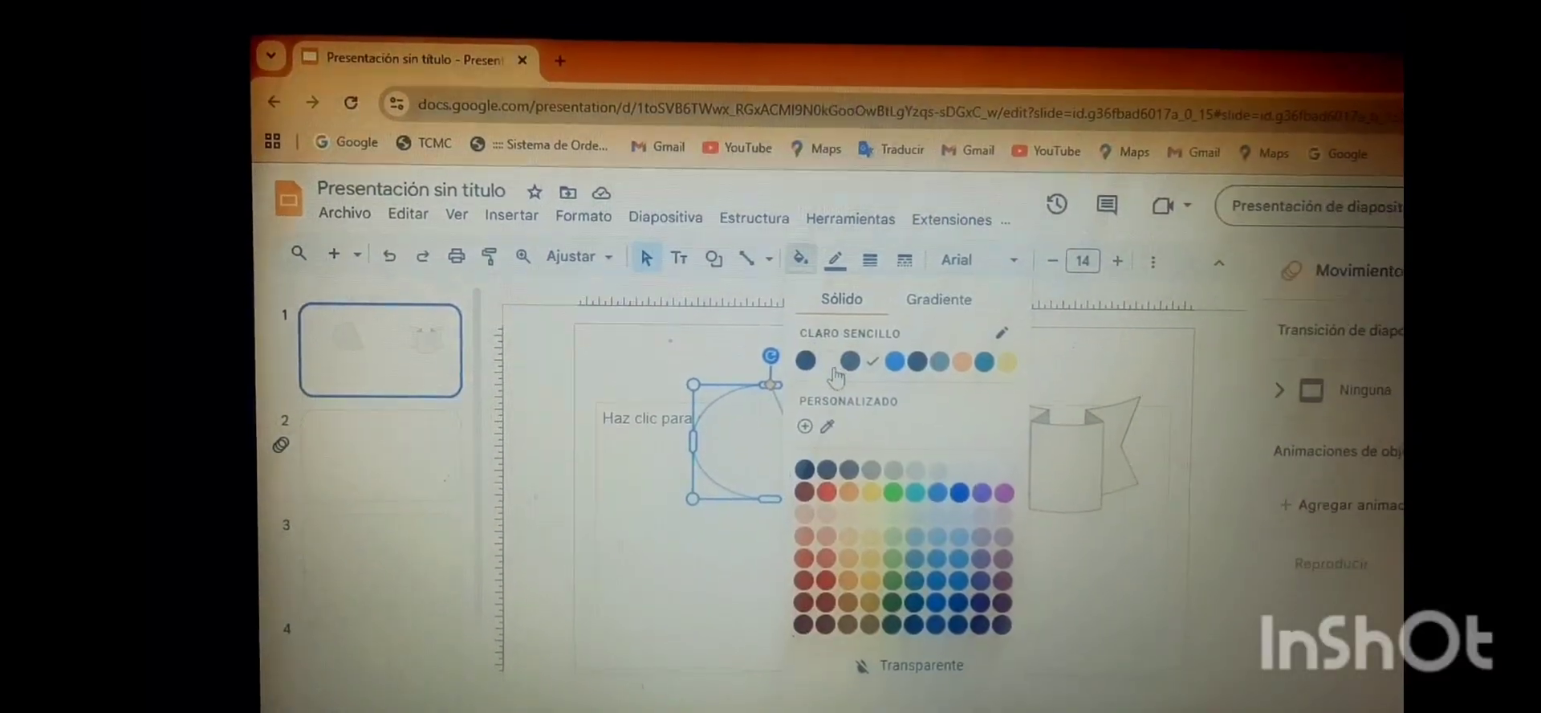
left_click(850, 491)
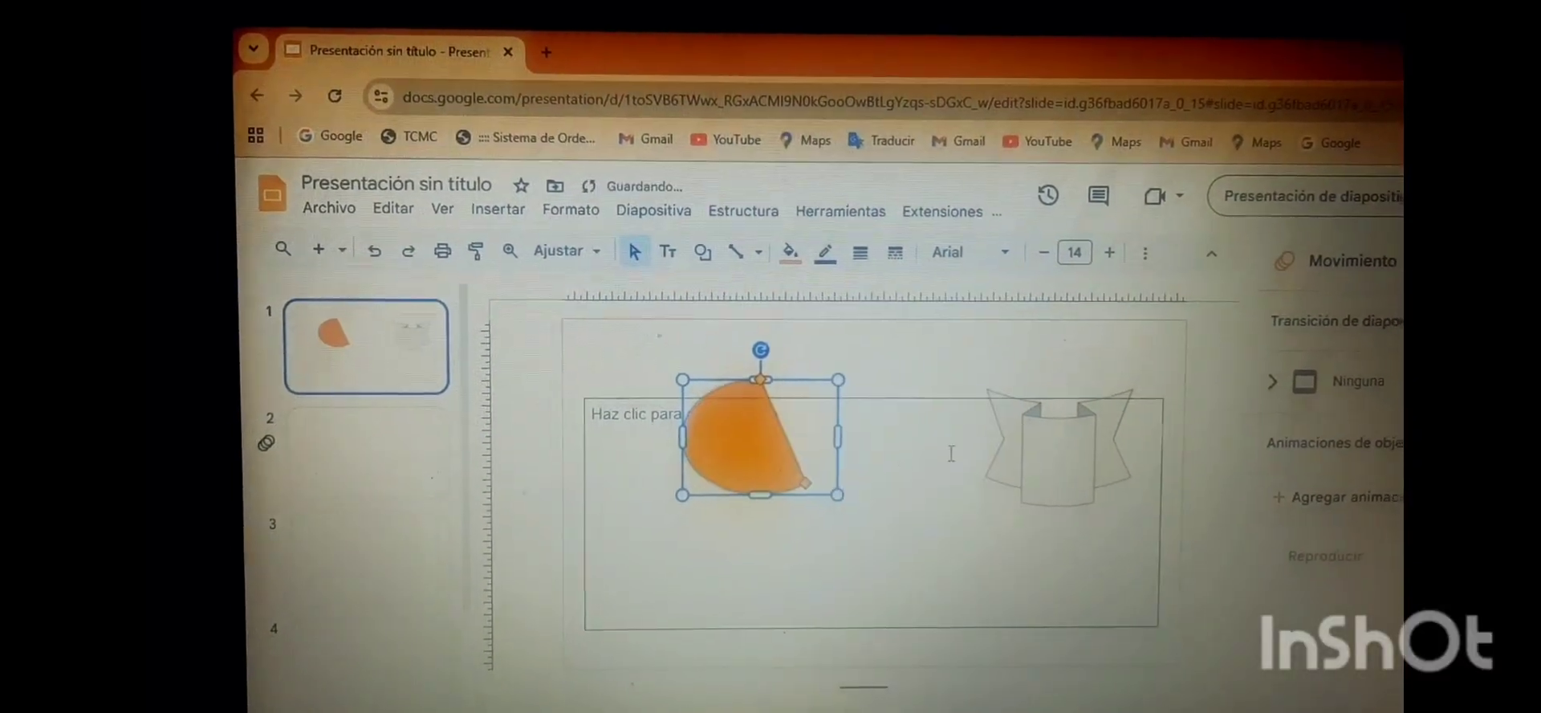
Step: Fill the ribbon banner shape on slide 1 with solid blue
left_click(991, 450)
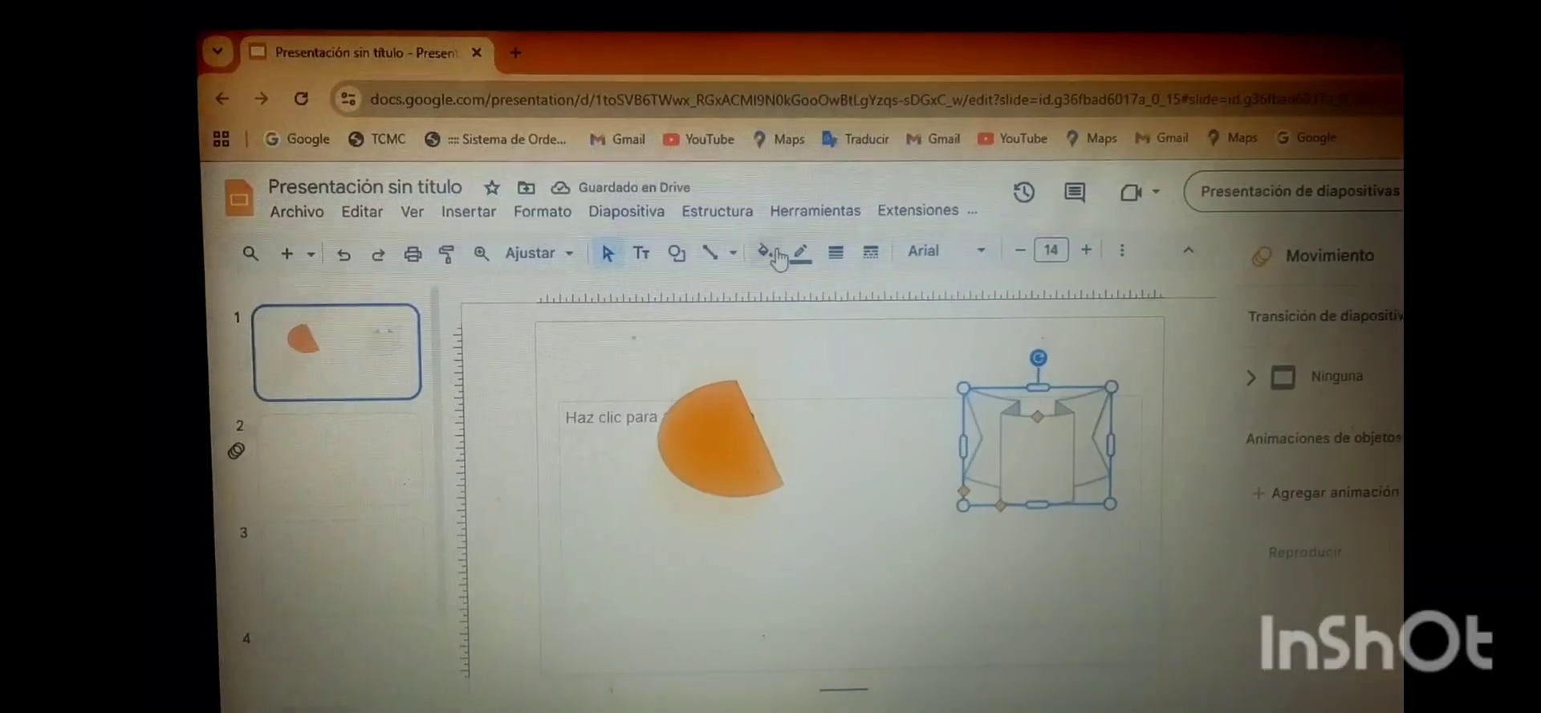
left_click(772, 254)
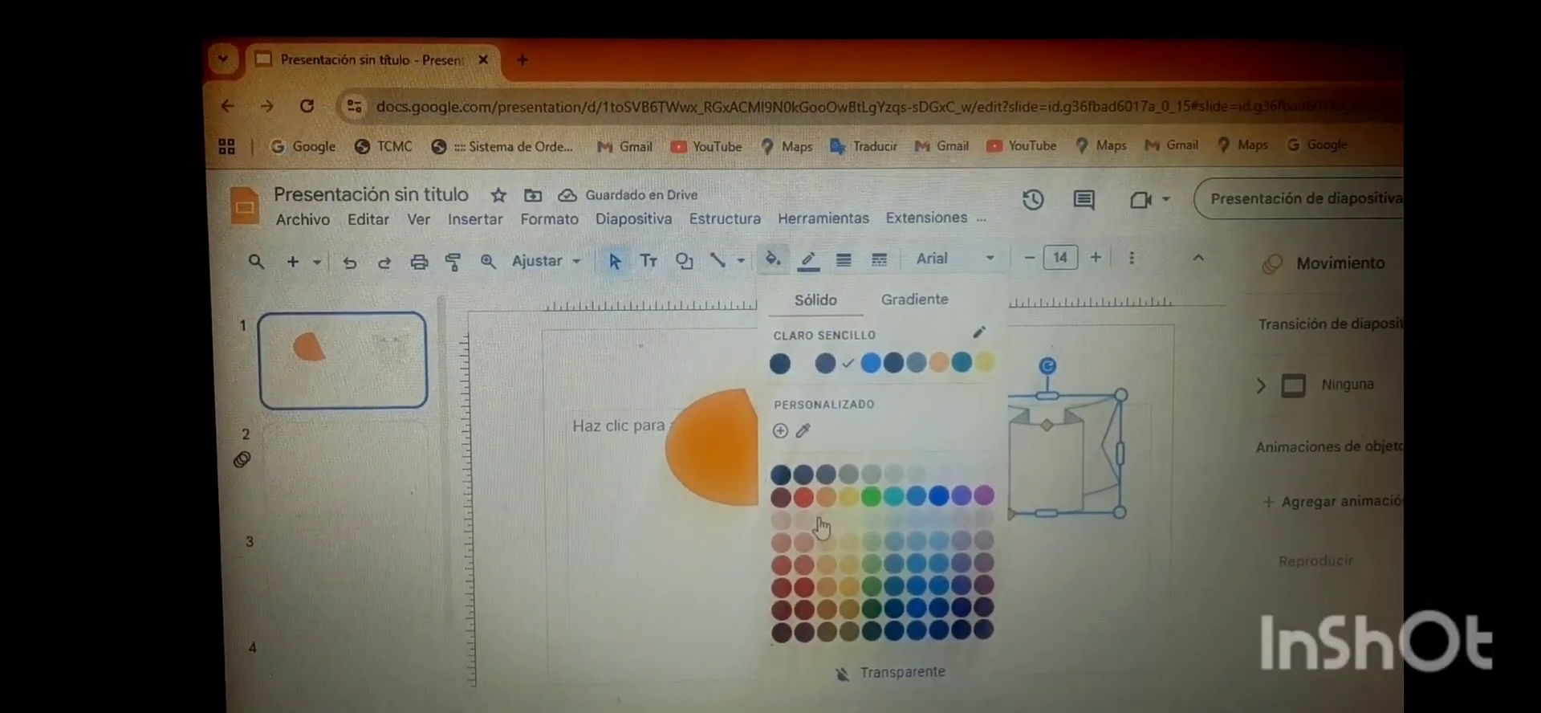
left_click(939, 495)
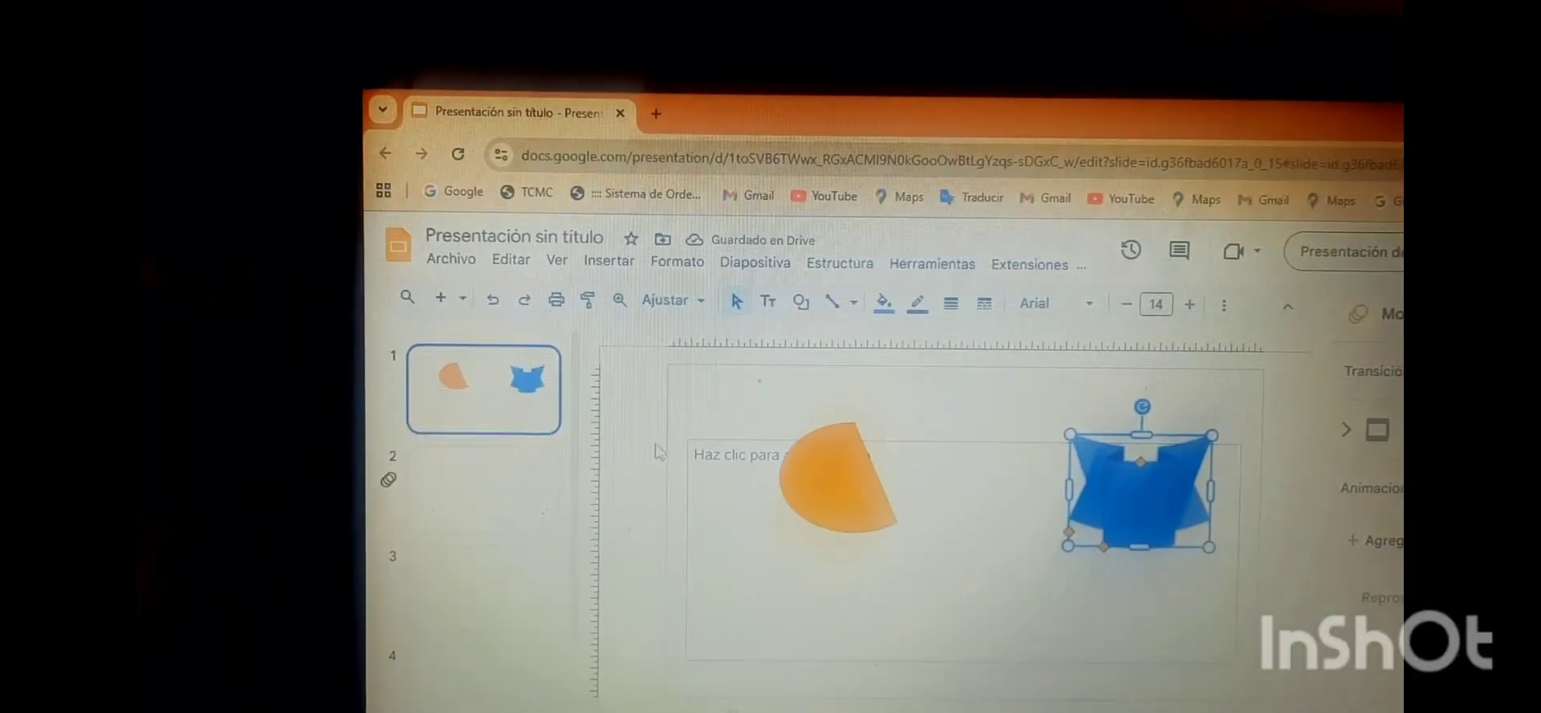
Step: Search YouTube for "5 minutes" and insert the first 5 Minute Timer video, with the multicoloured thumbnail, on slide 2
left_click(477, 486)
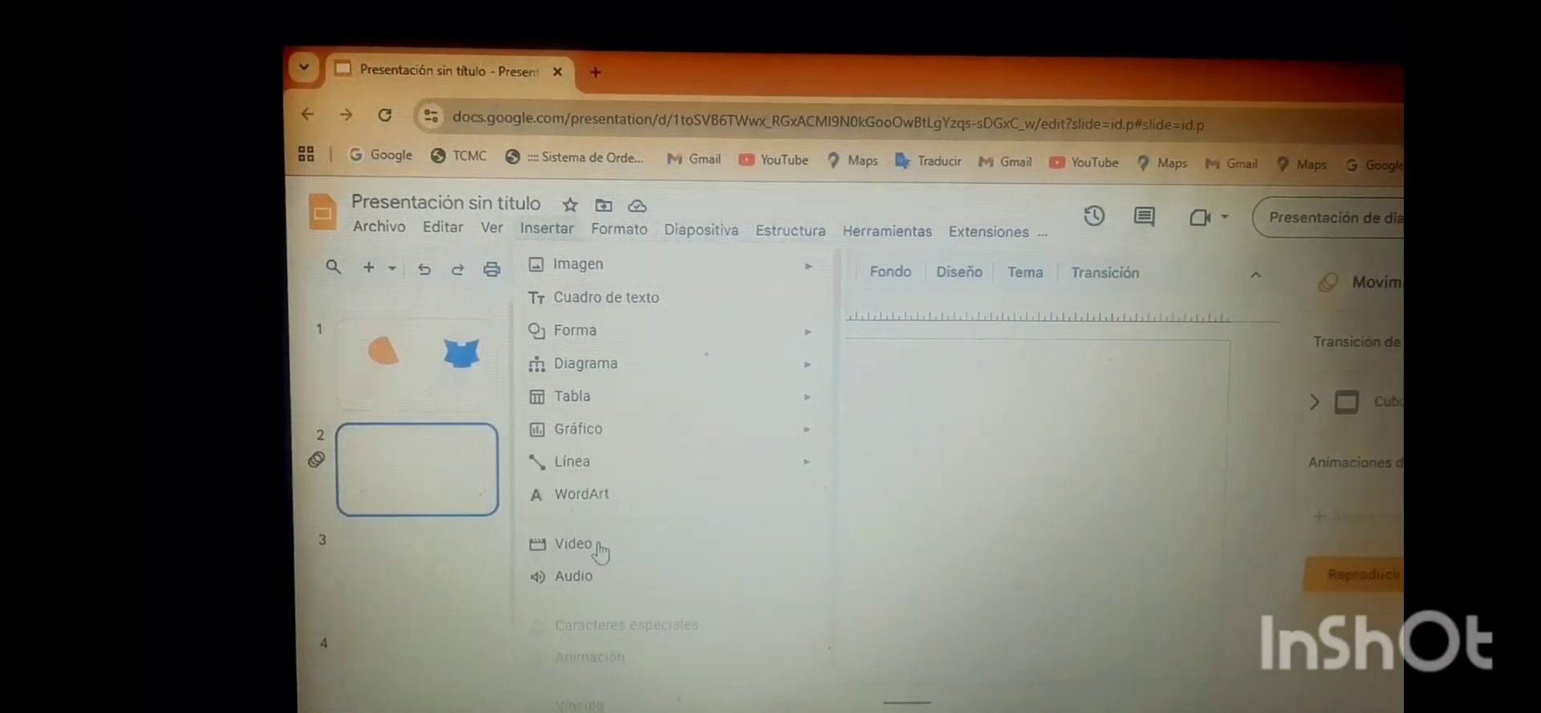
left_click(572, 543)
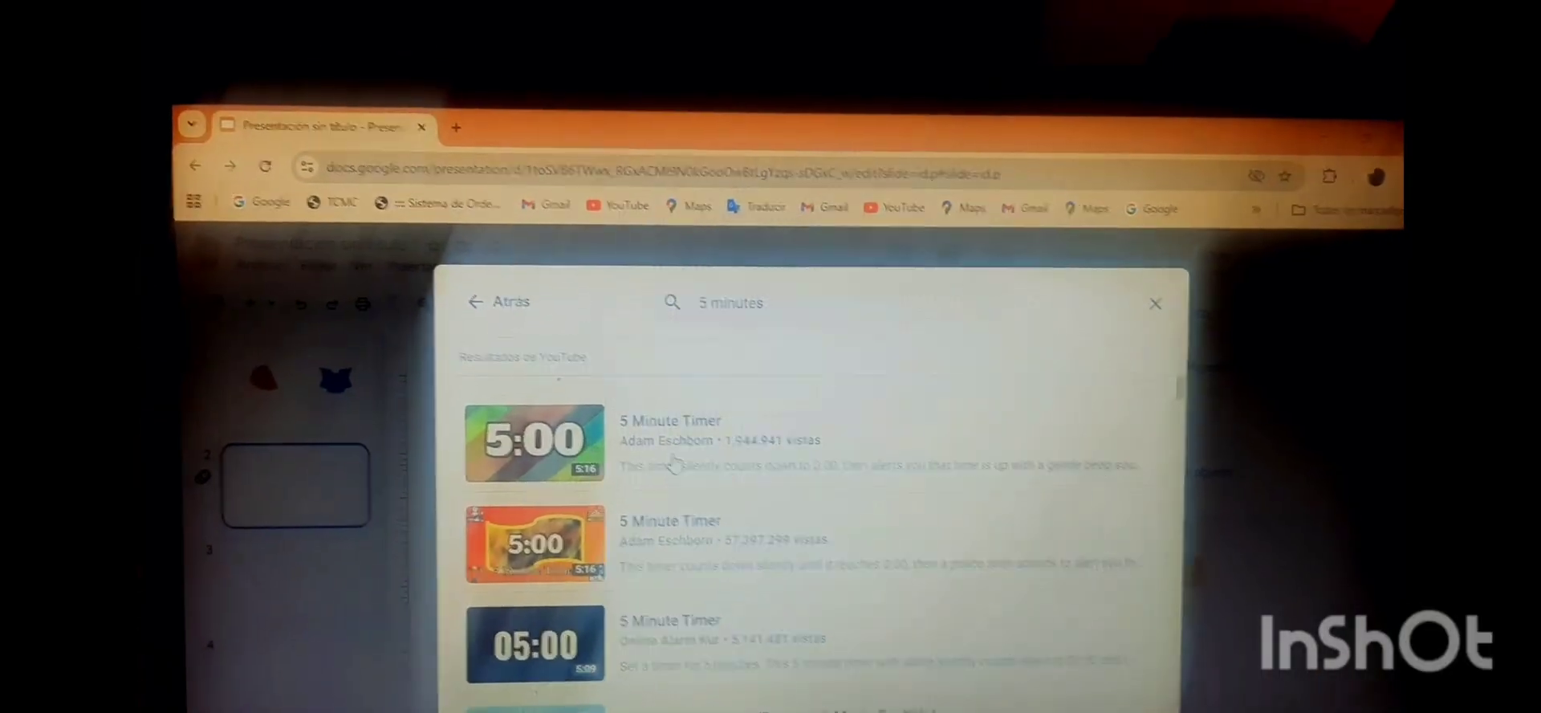
left_click(628, 423)
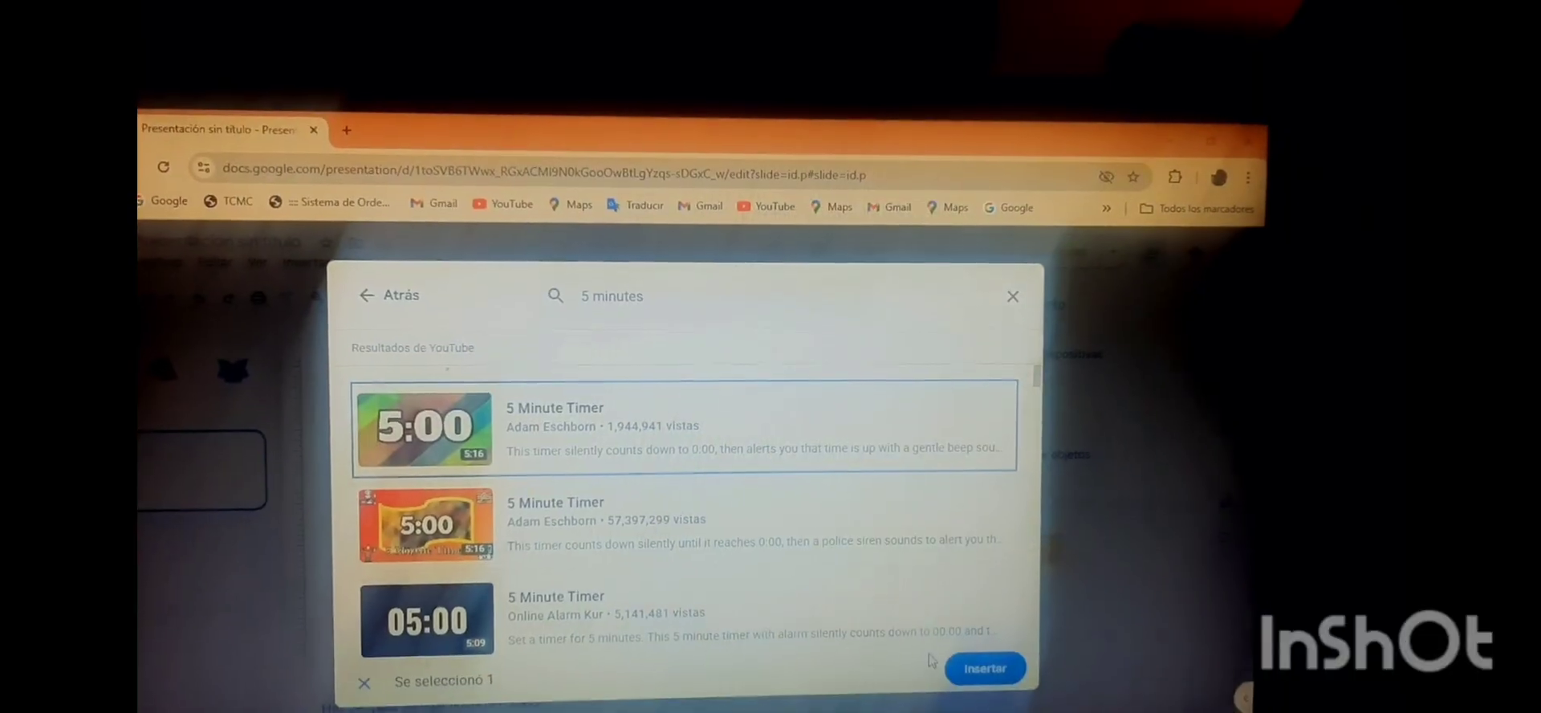
left_click(981, 648)
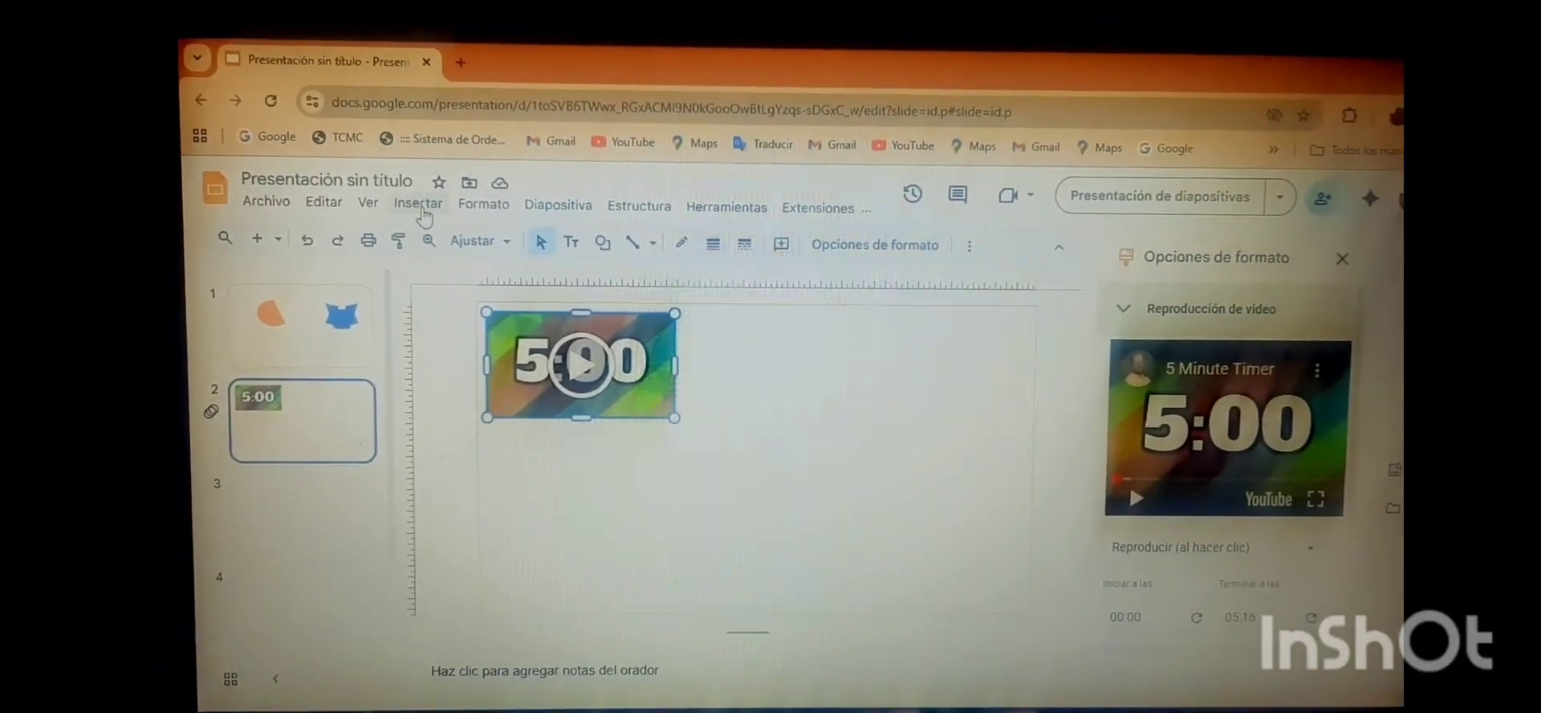
Step: Insert the Podcast HabCom audio file from My Drive on slide 2 and move its icon further right of the video
right_click(423, 210)
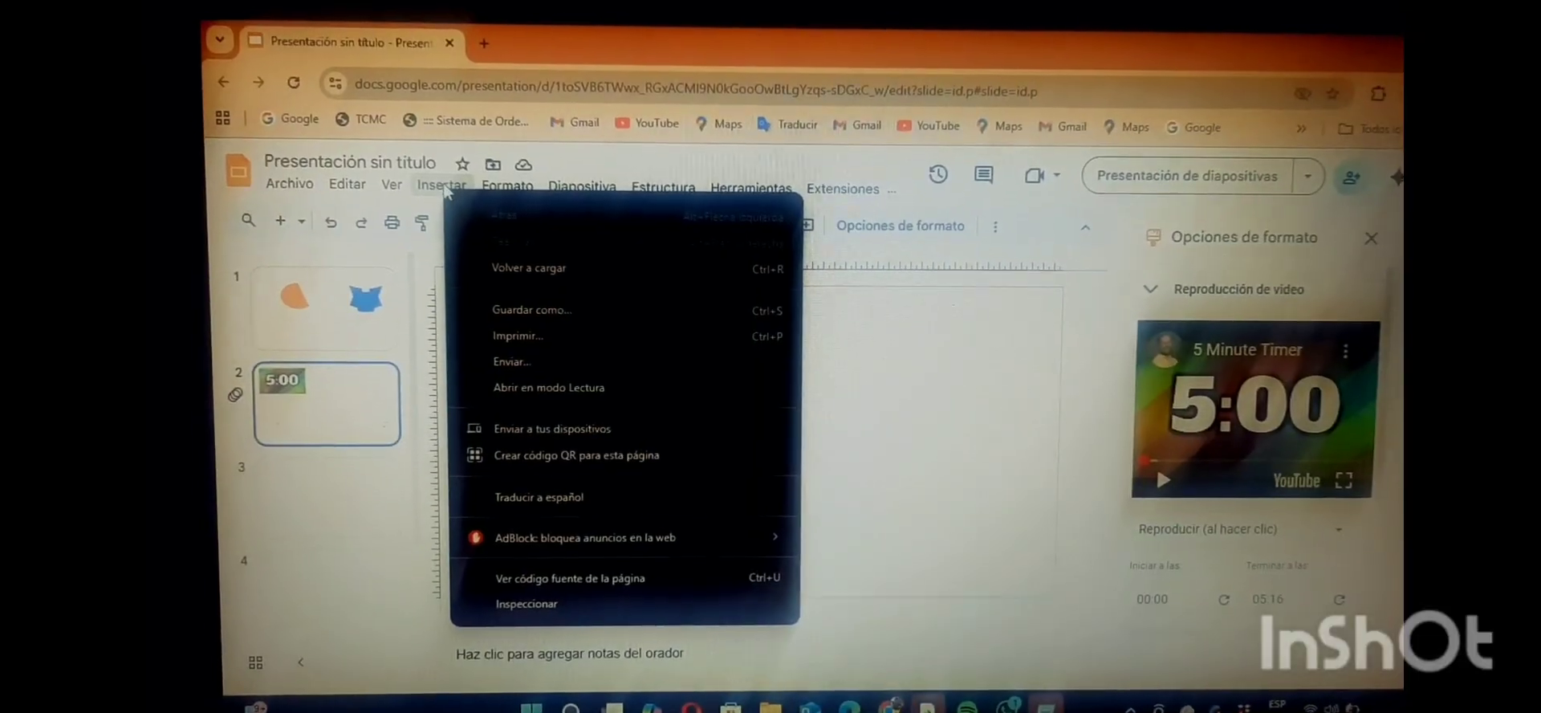
left_click(443, 191)
left_click(441, 188)
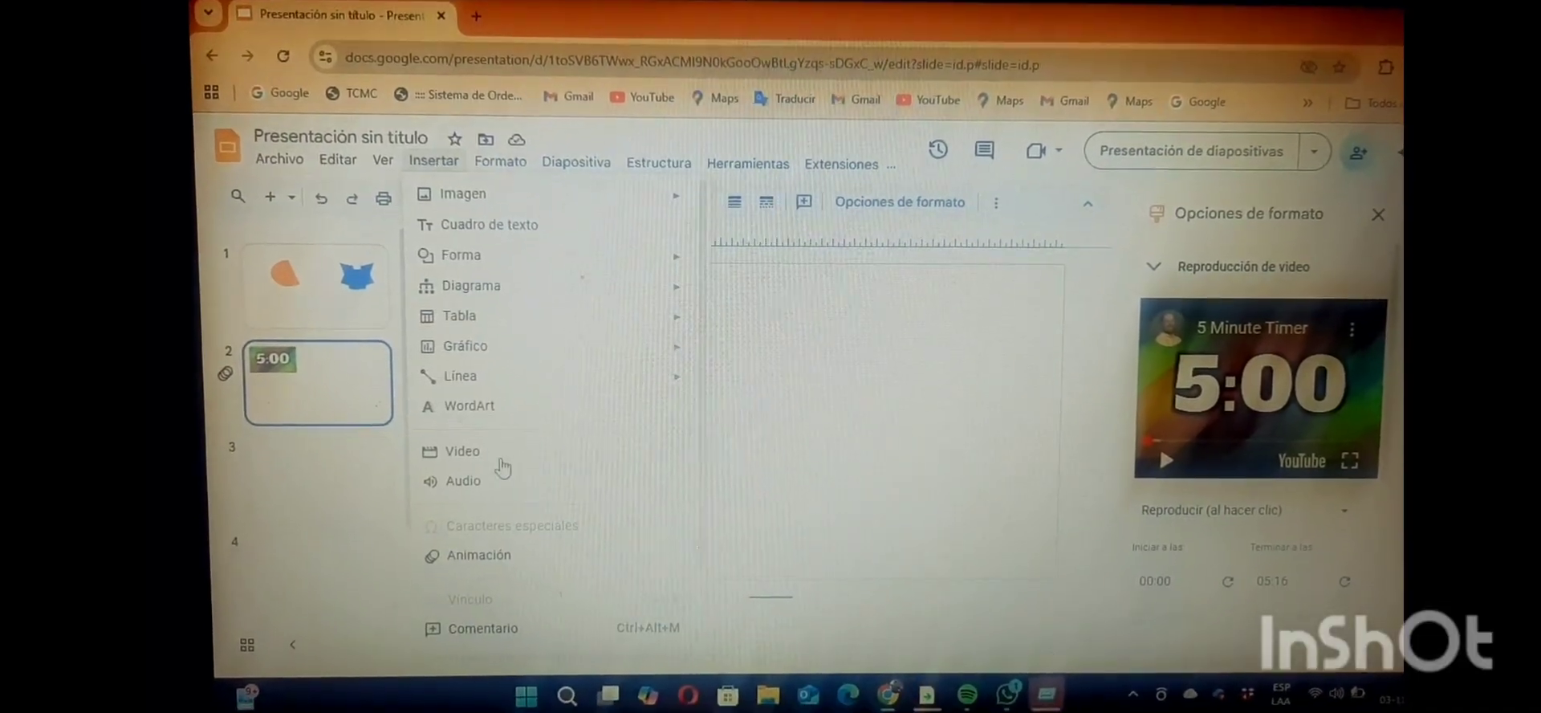
left_click(500, 491)
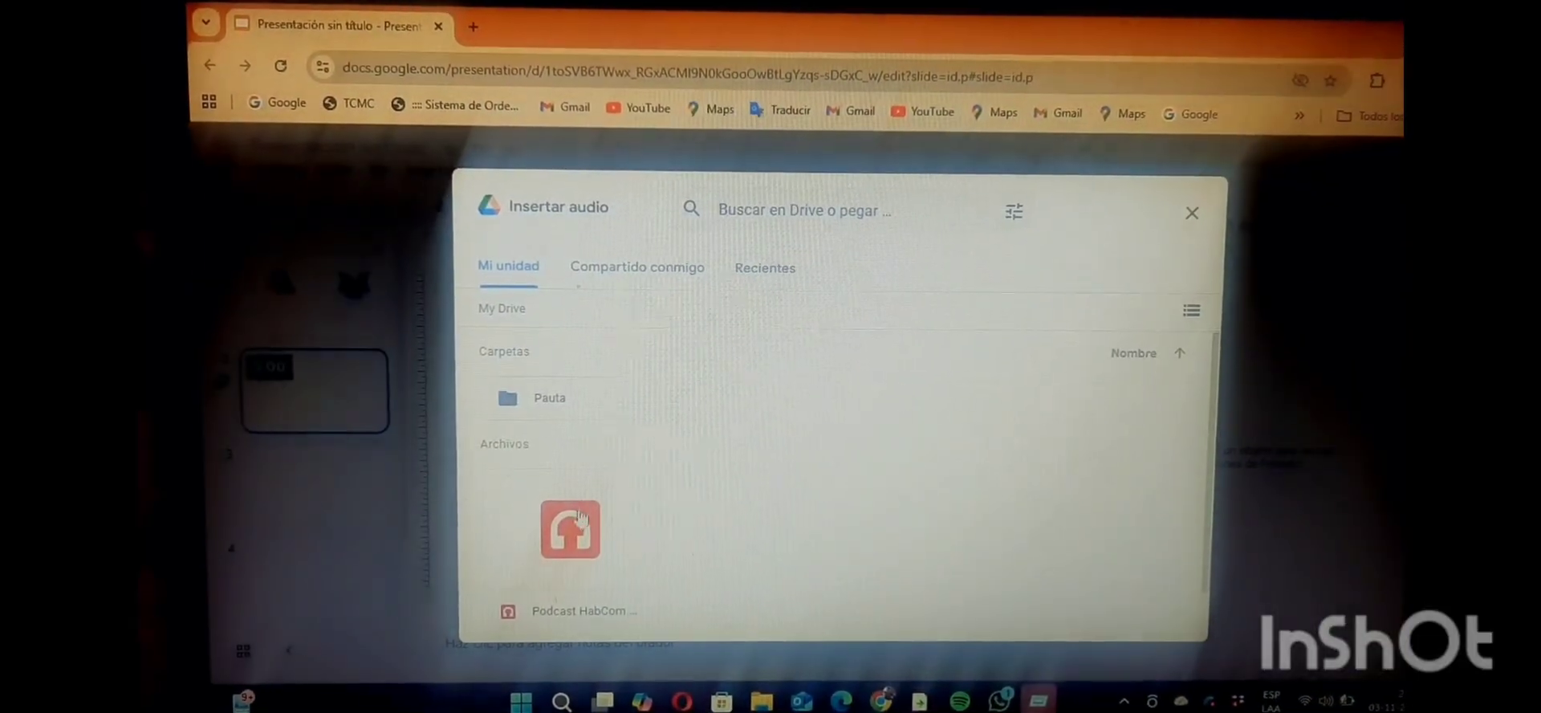
left_click(566, 526)
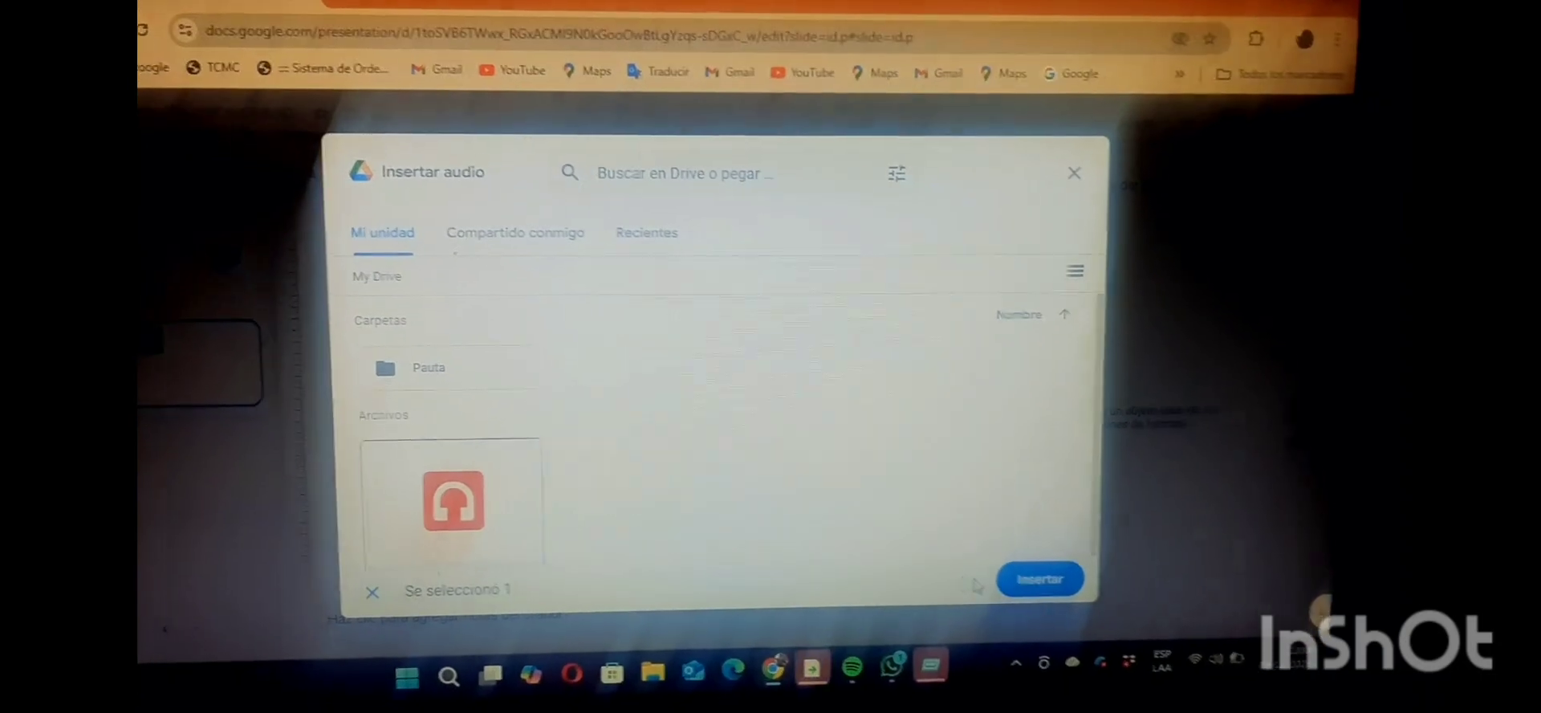
left_click(1040, 590)
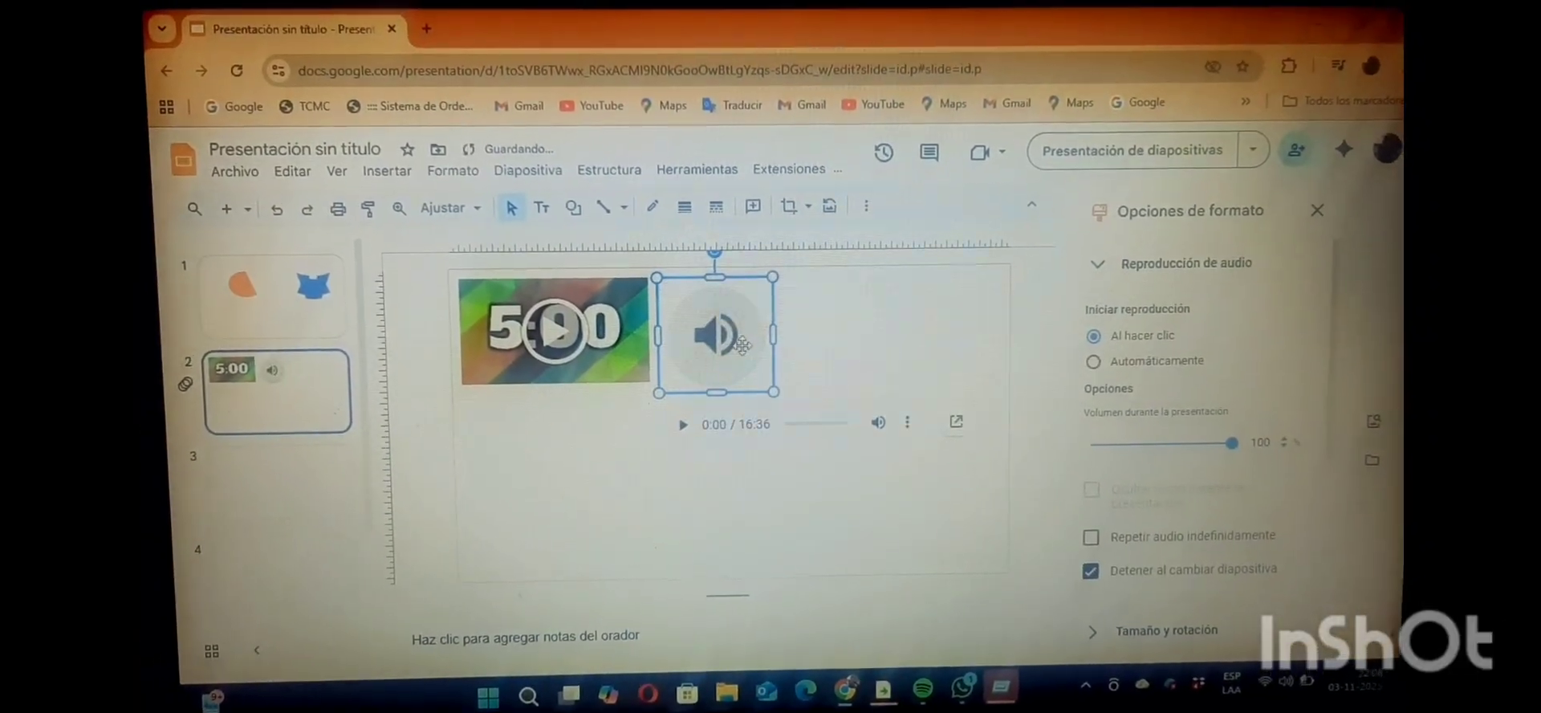
left_click_drag(753, 342, 844, 341)
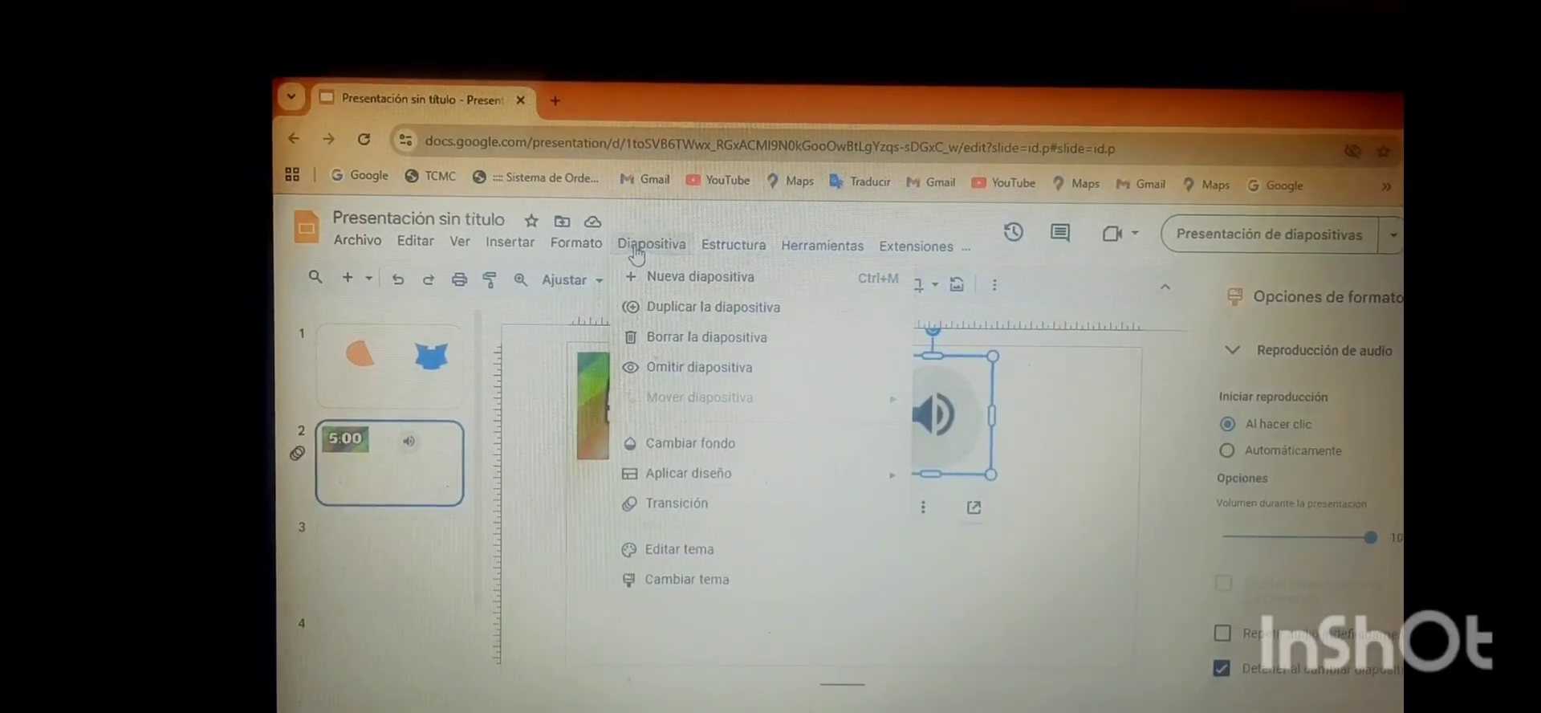
Step: Open slide 2's transition settings, preview the Cubo transition, and stop the playback
left_click(671, 492)
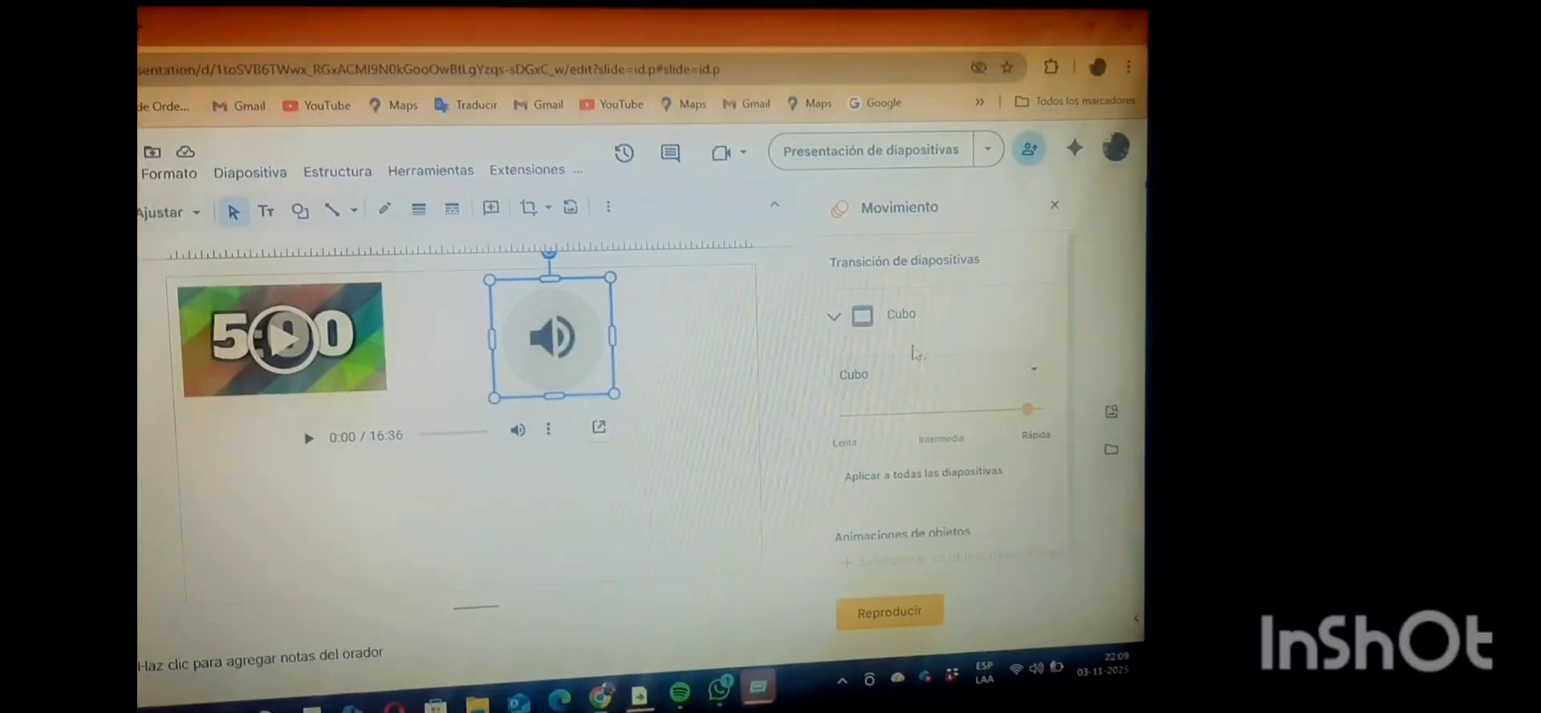
left_click(888, 604)
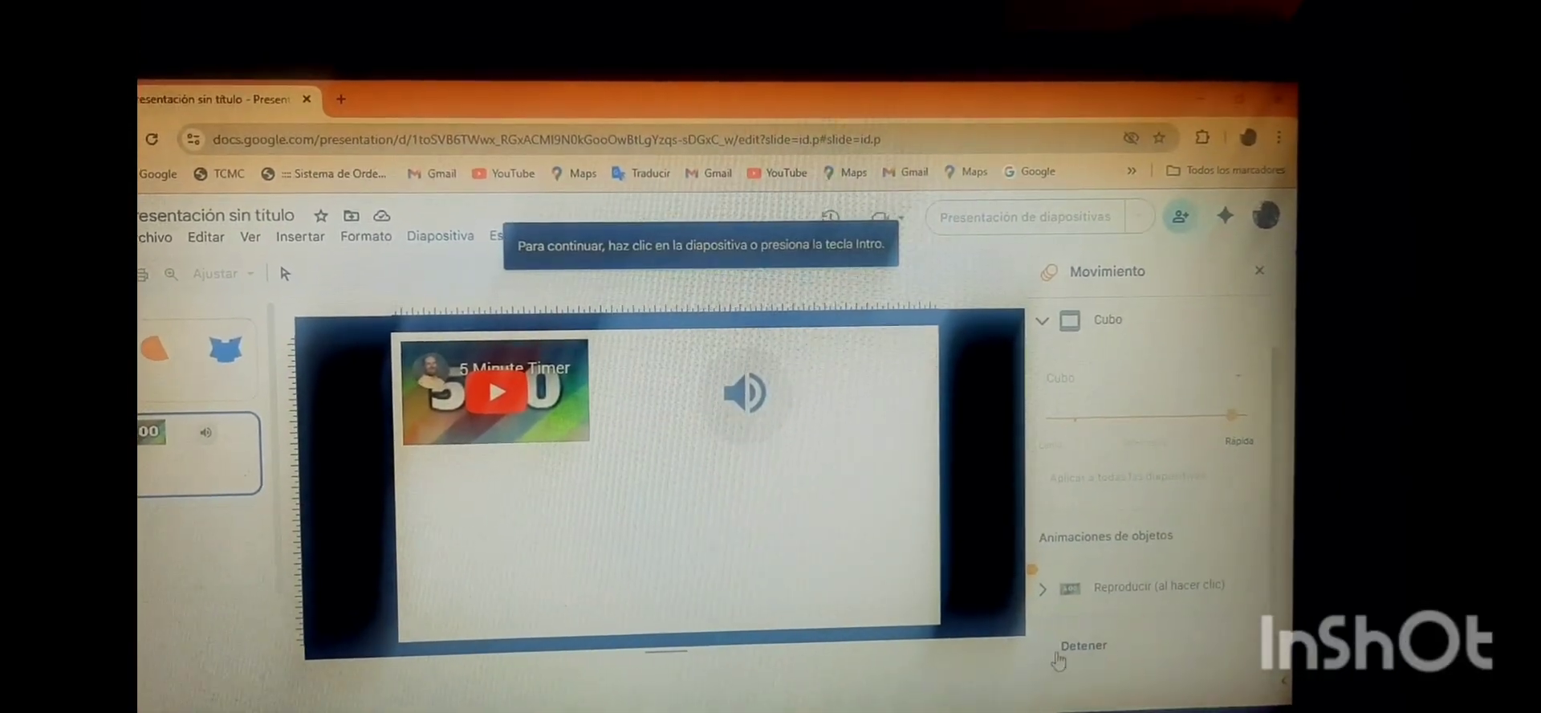
left_click(1058, 654)
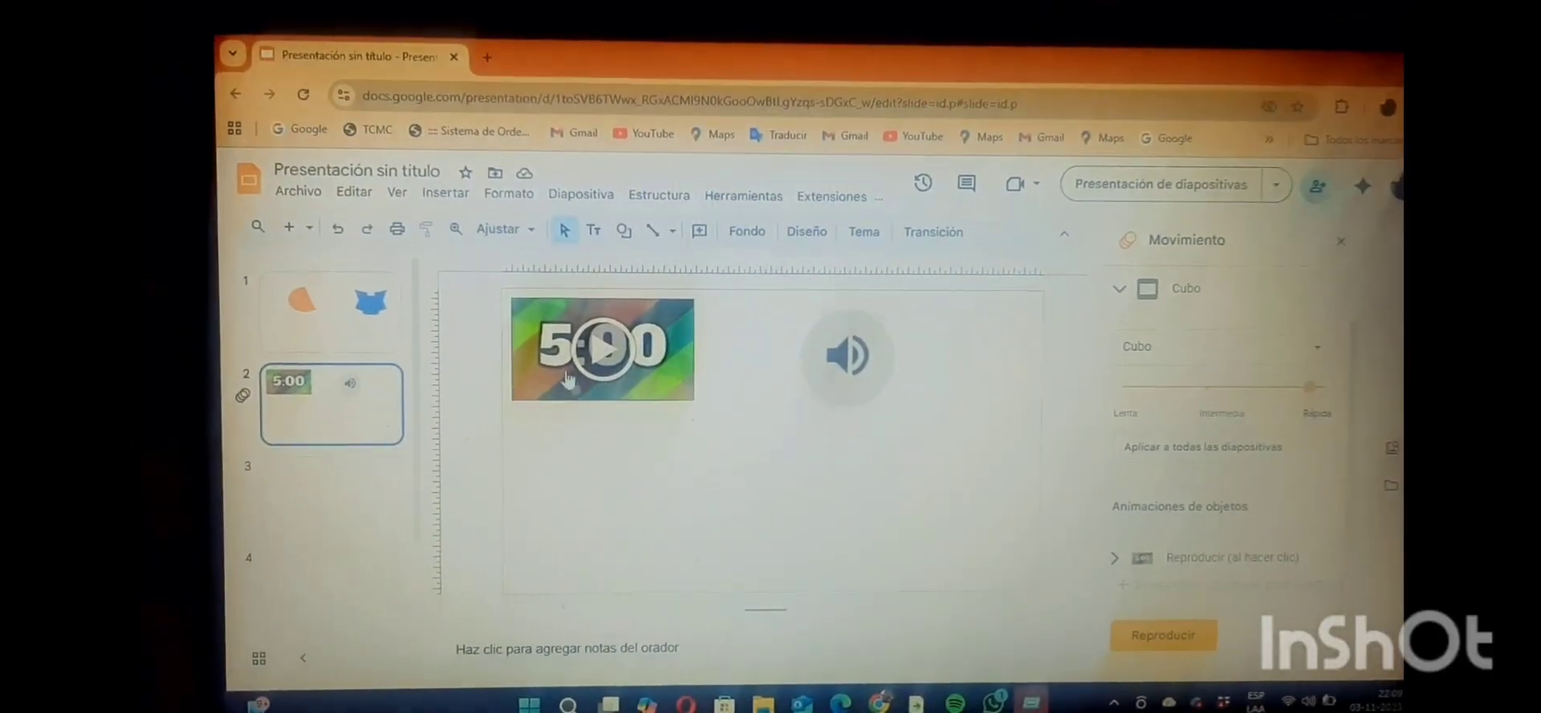
Step: Link the orange chord shape on slide 1 to slide 4 and follow the link
left_click(359, 320)
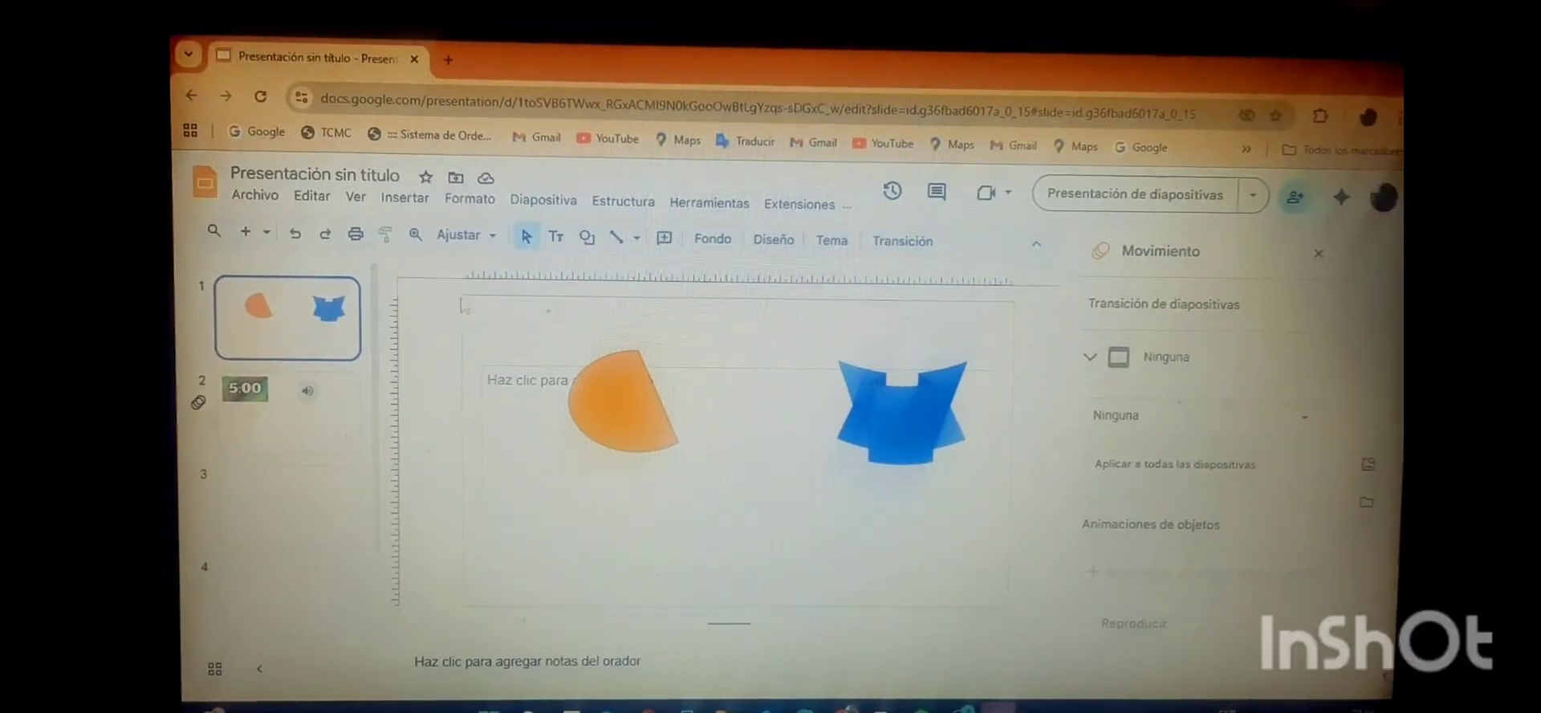
left_click(615, 402)
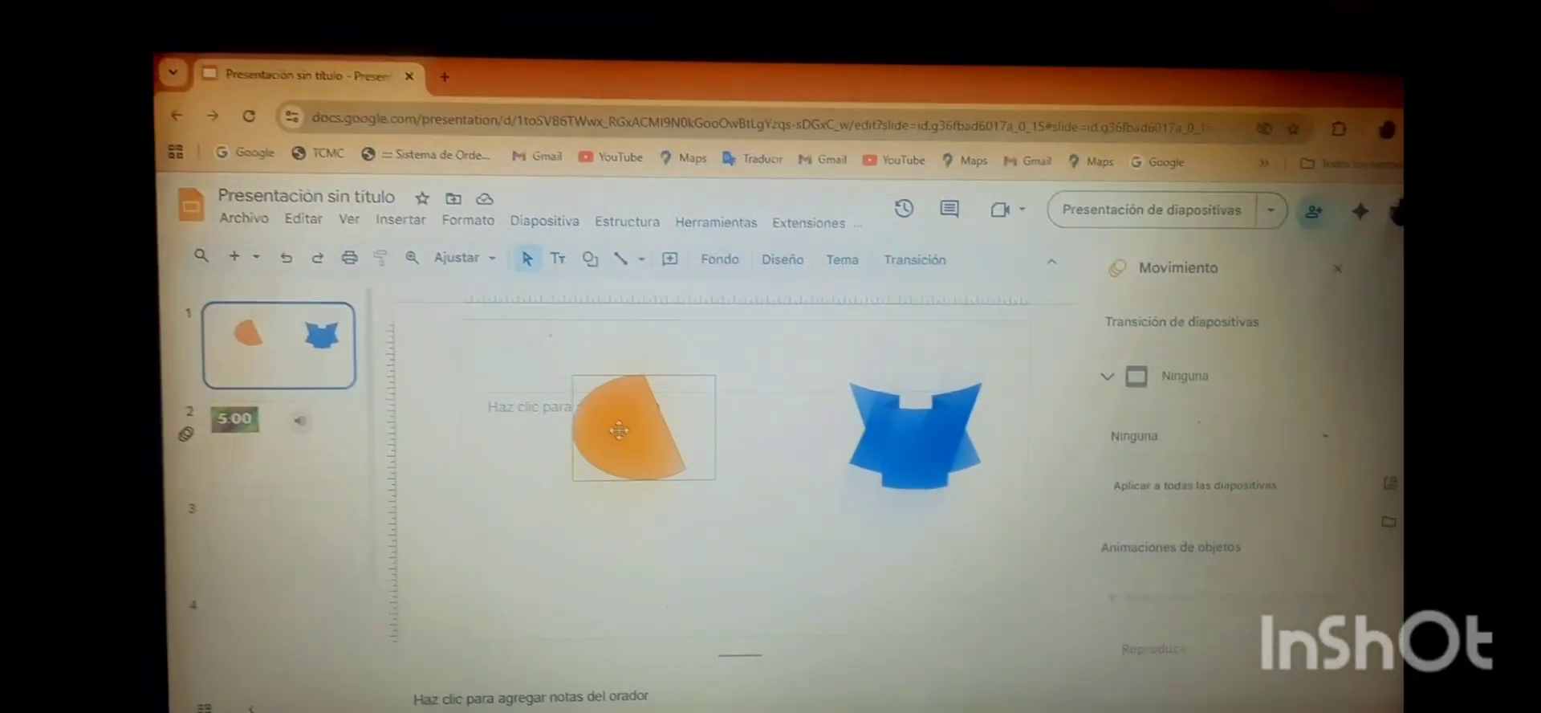
left_click(619, 431)
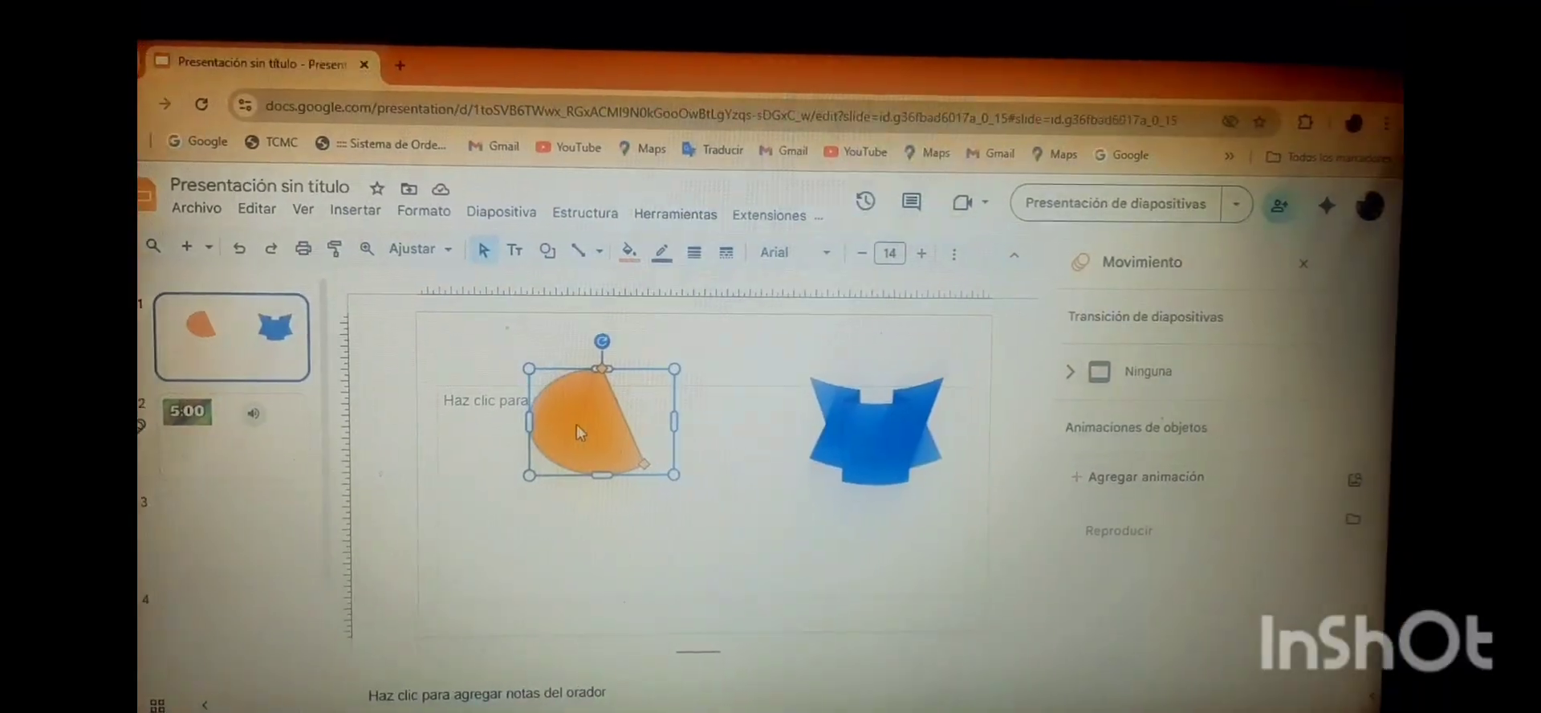
right_click(578, 431)
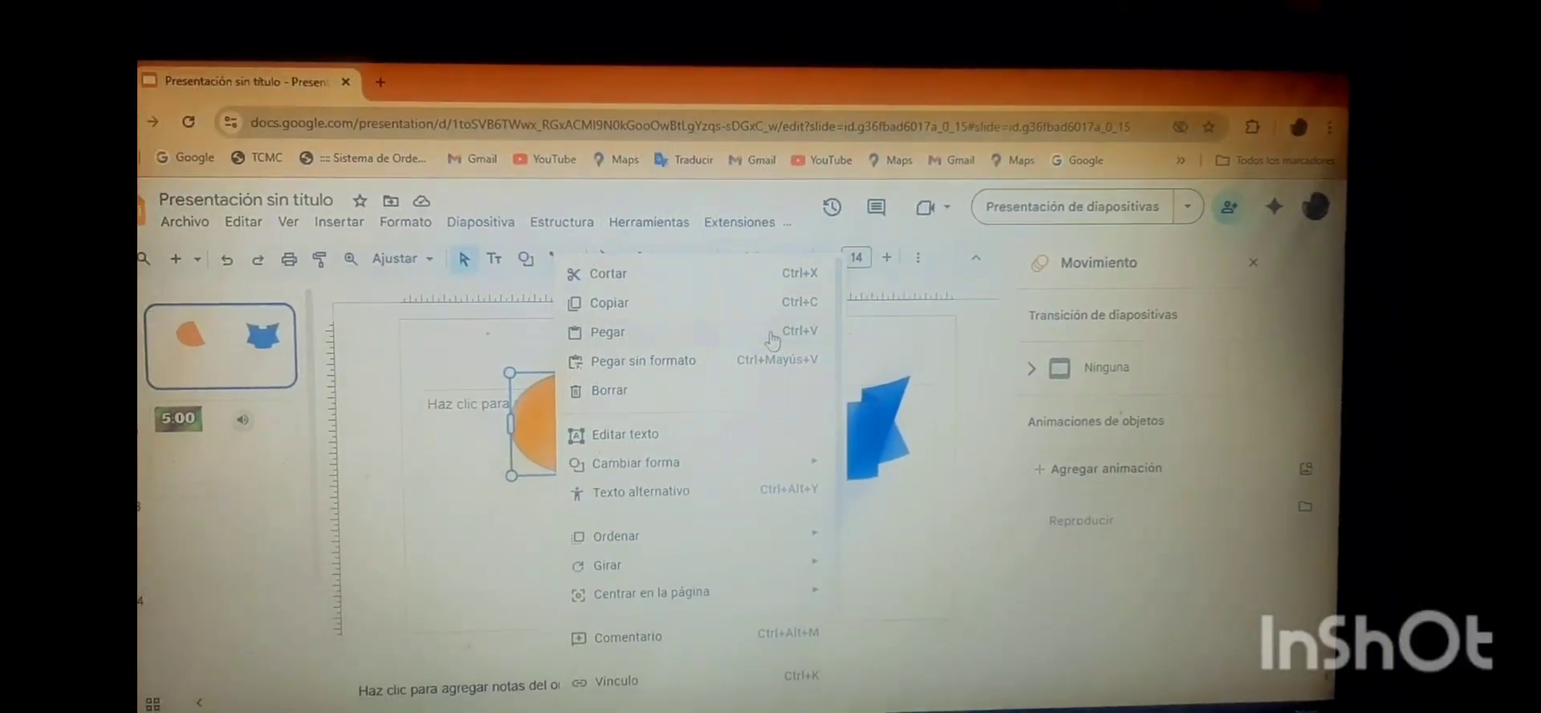
scroll(839, 405, "down", 2)
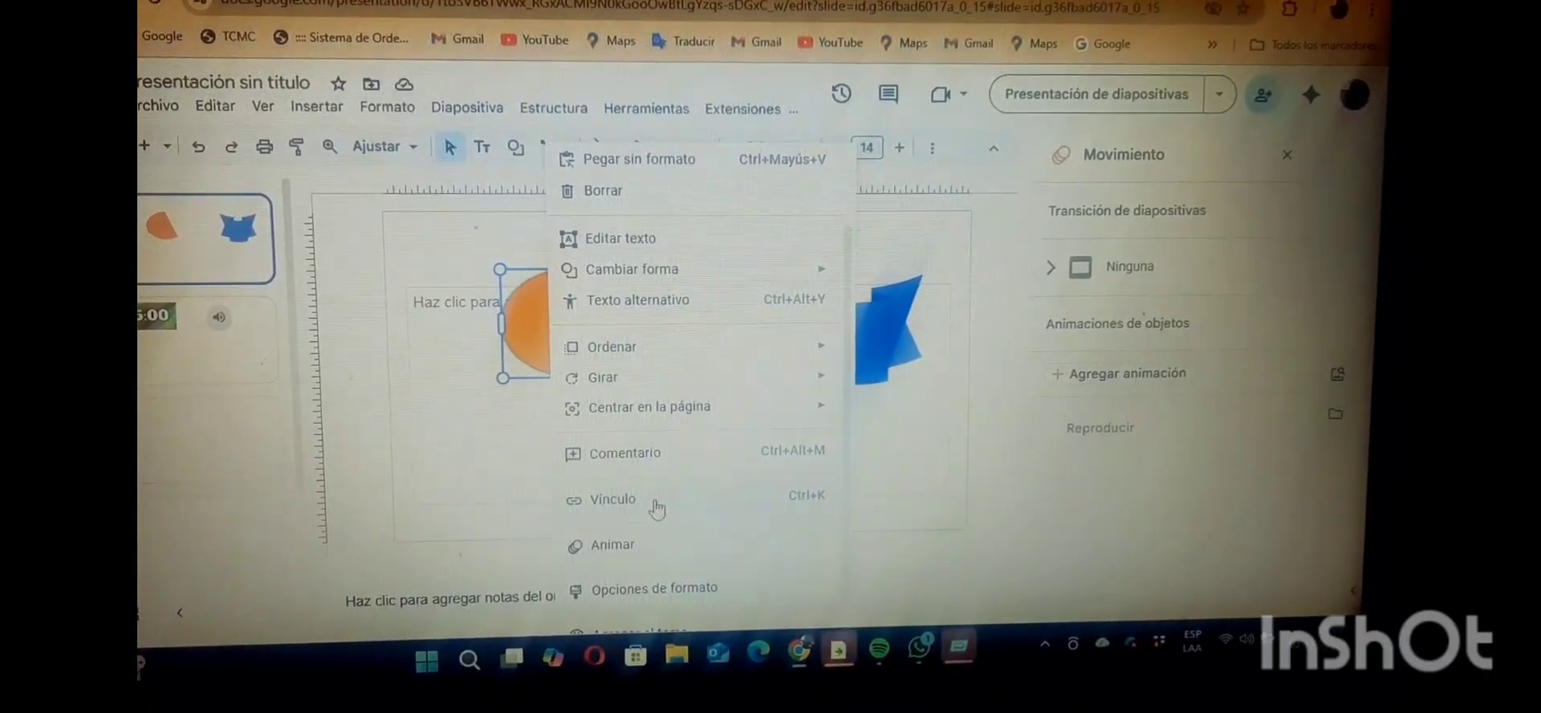
left_click(656, 506)
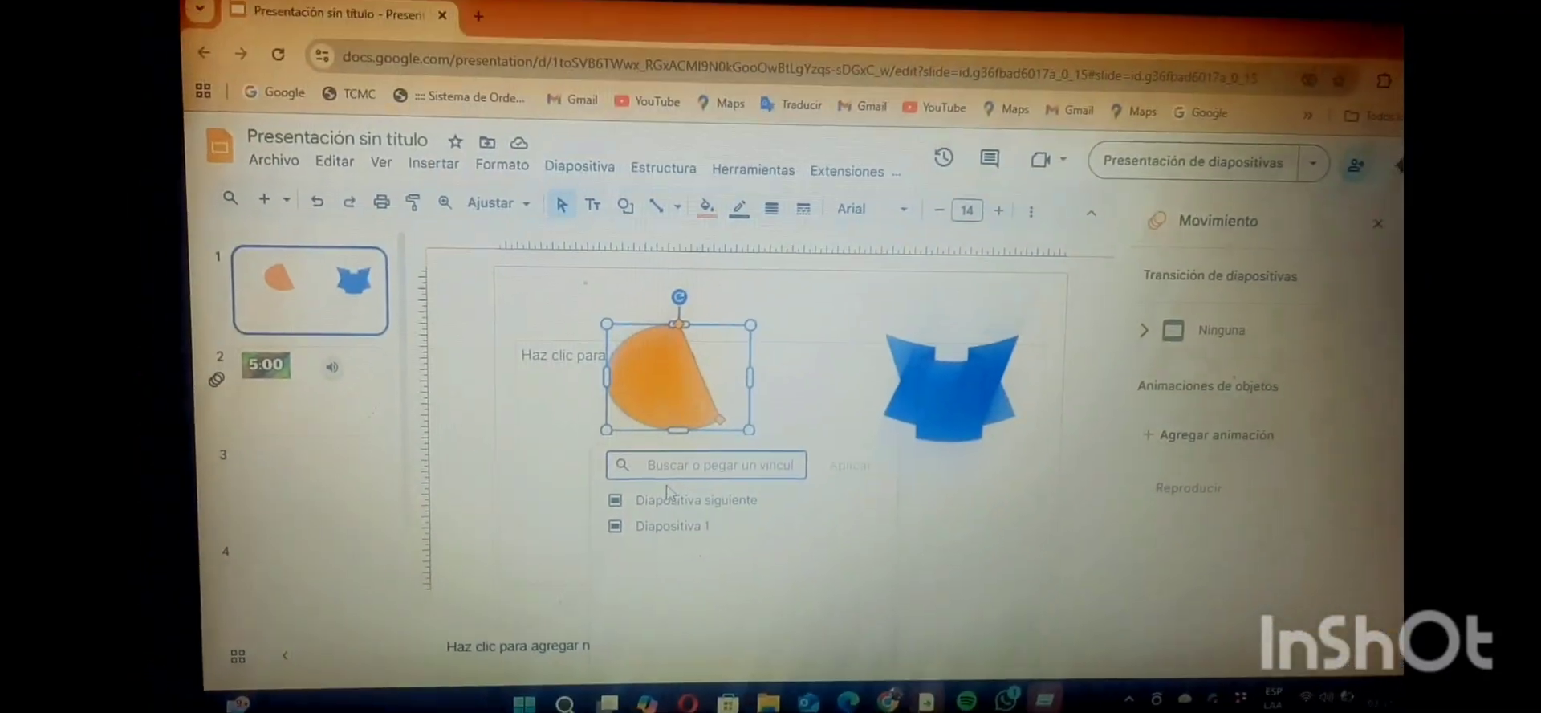
type("d")
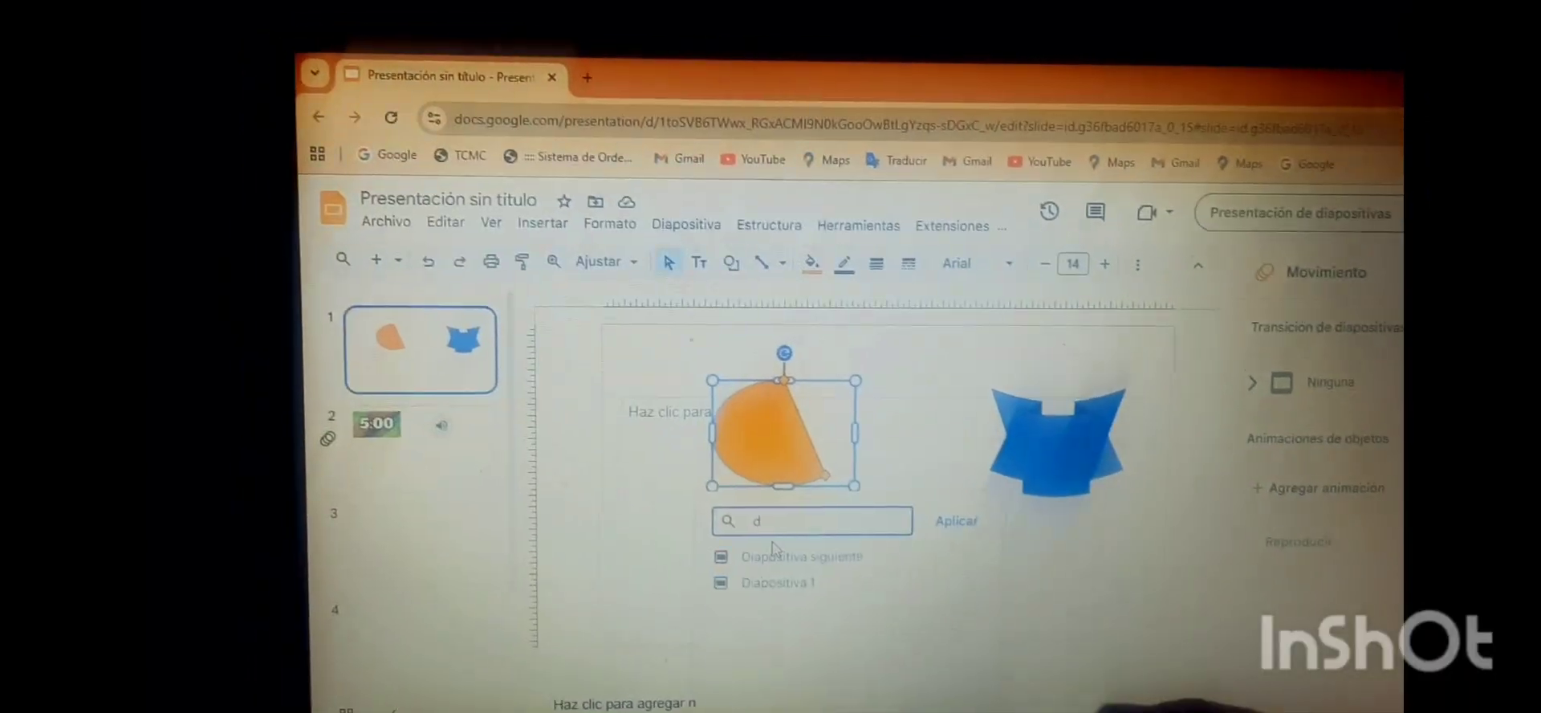
type("iao")
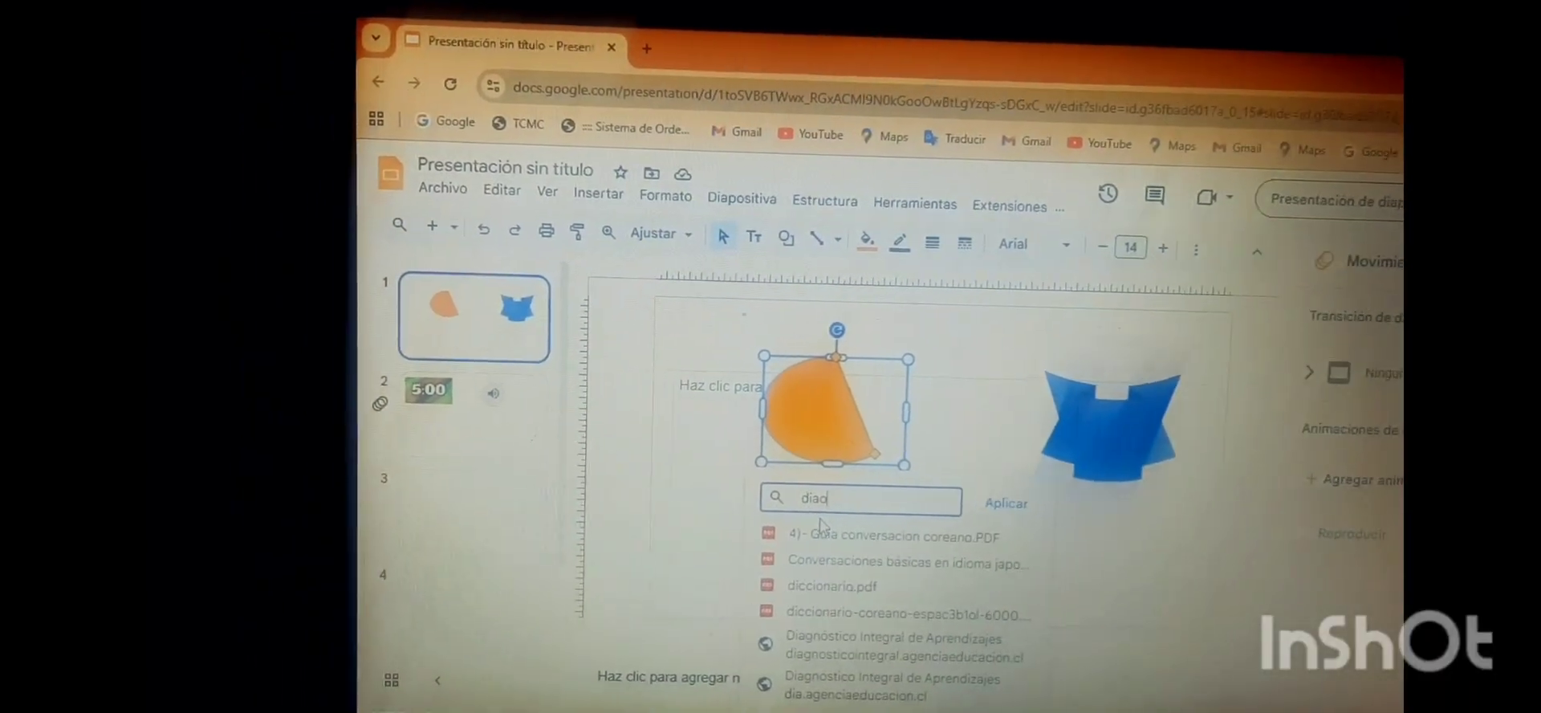
type("sit")
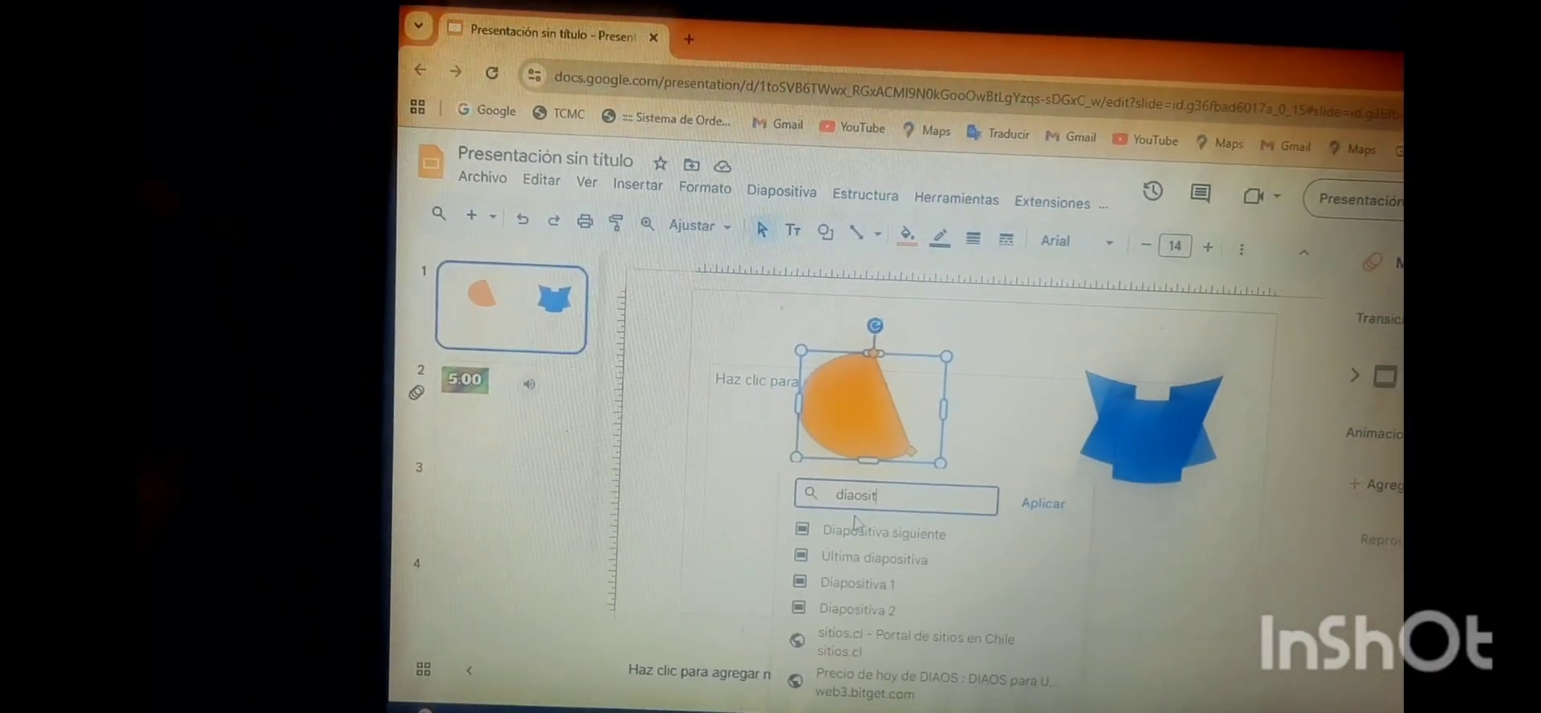
type("iva")
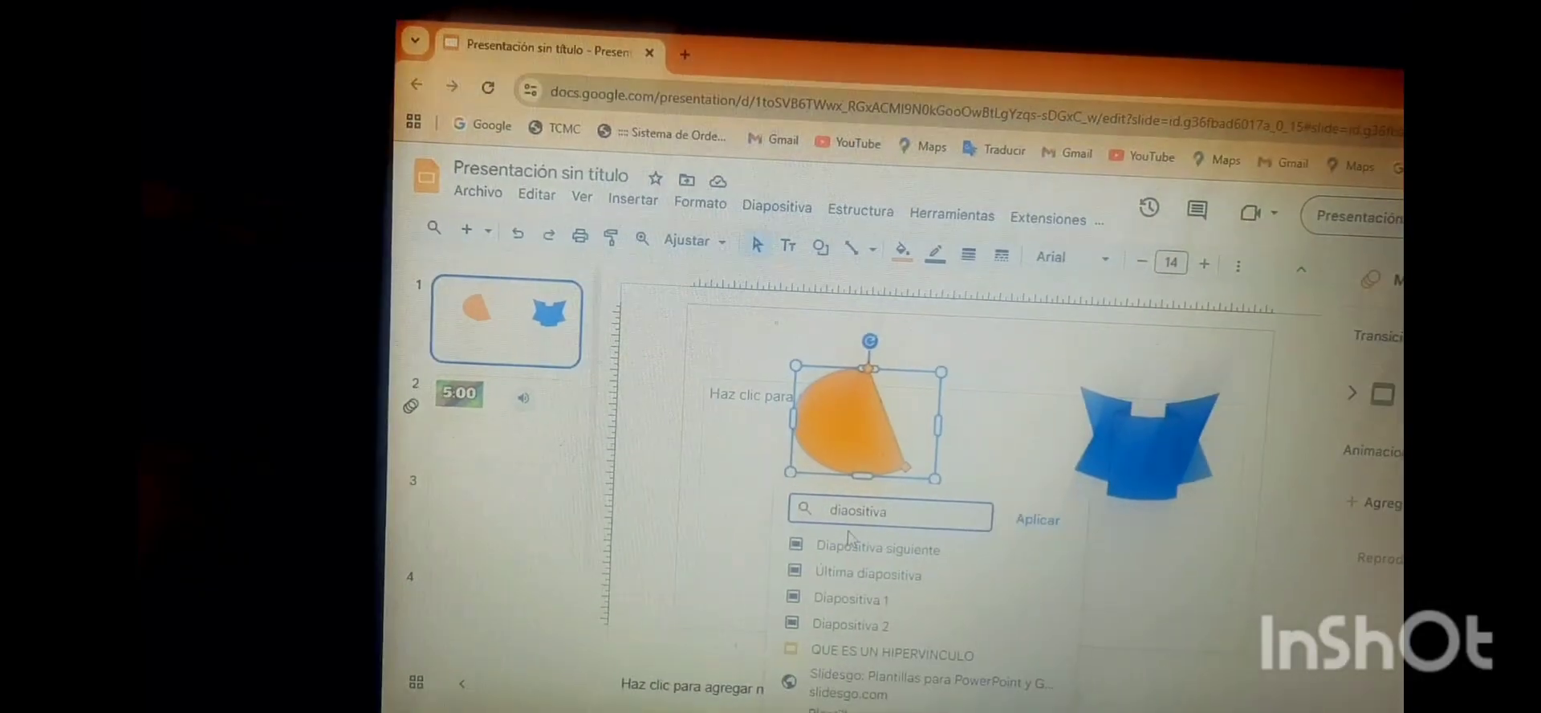
type(" 4")
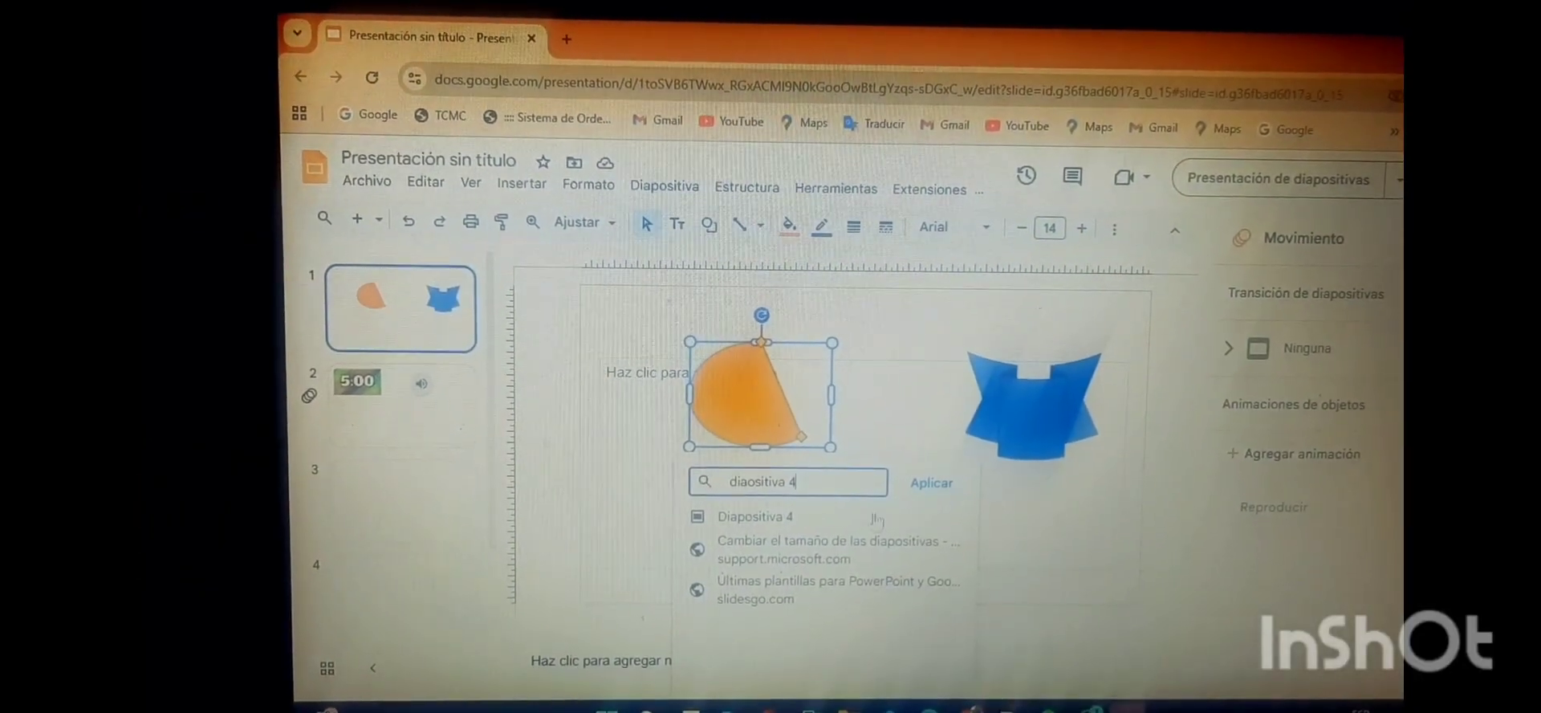
left_click(878, 517)
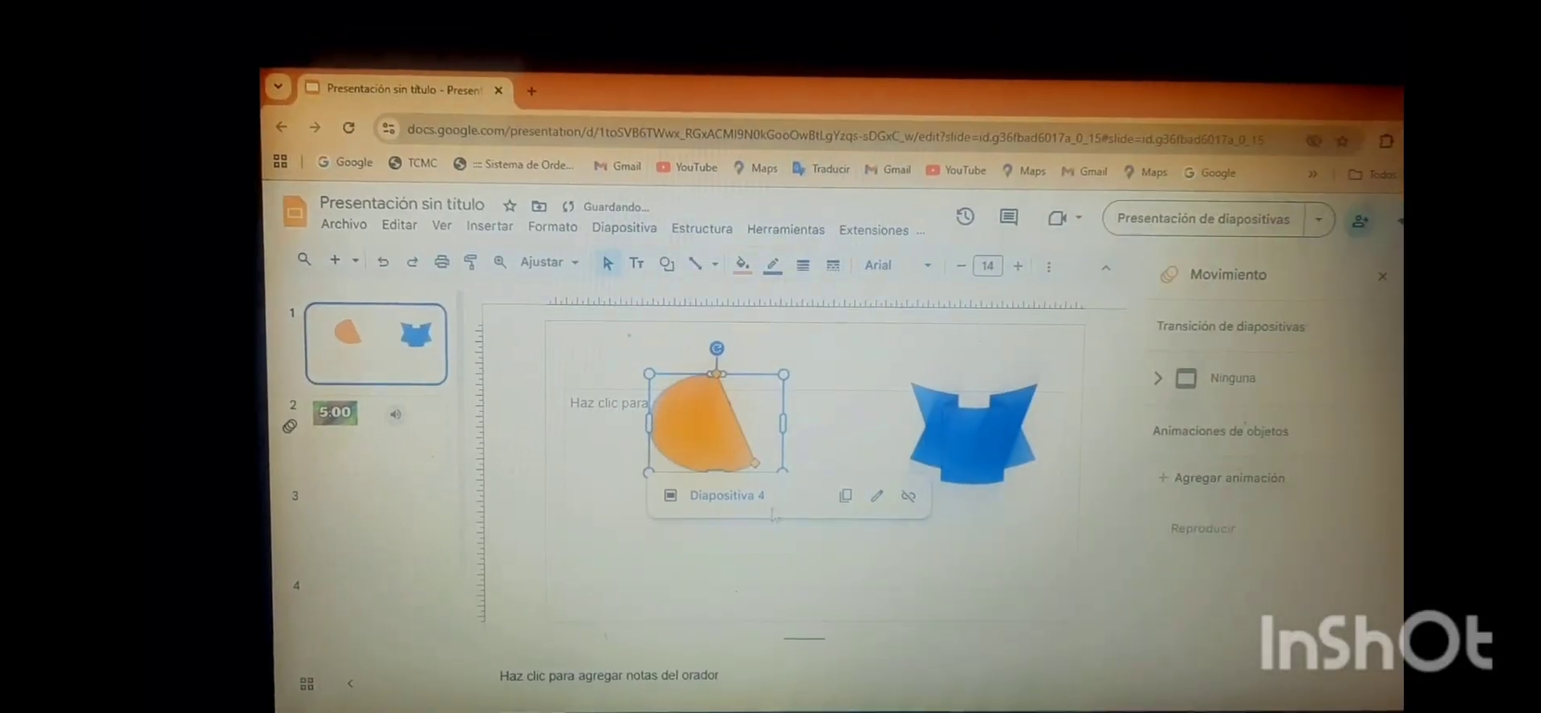
left_click(728, 497)
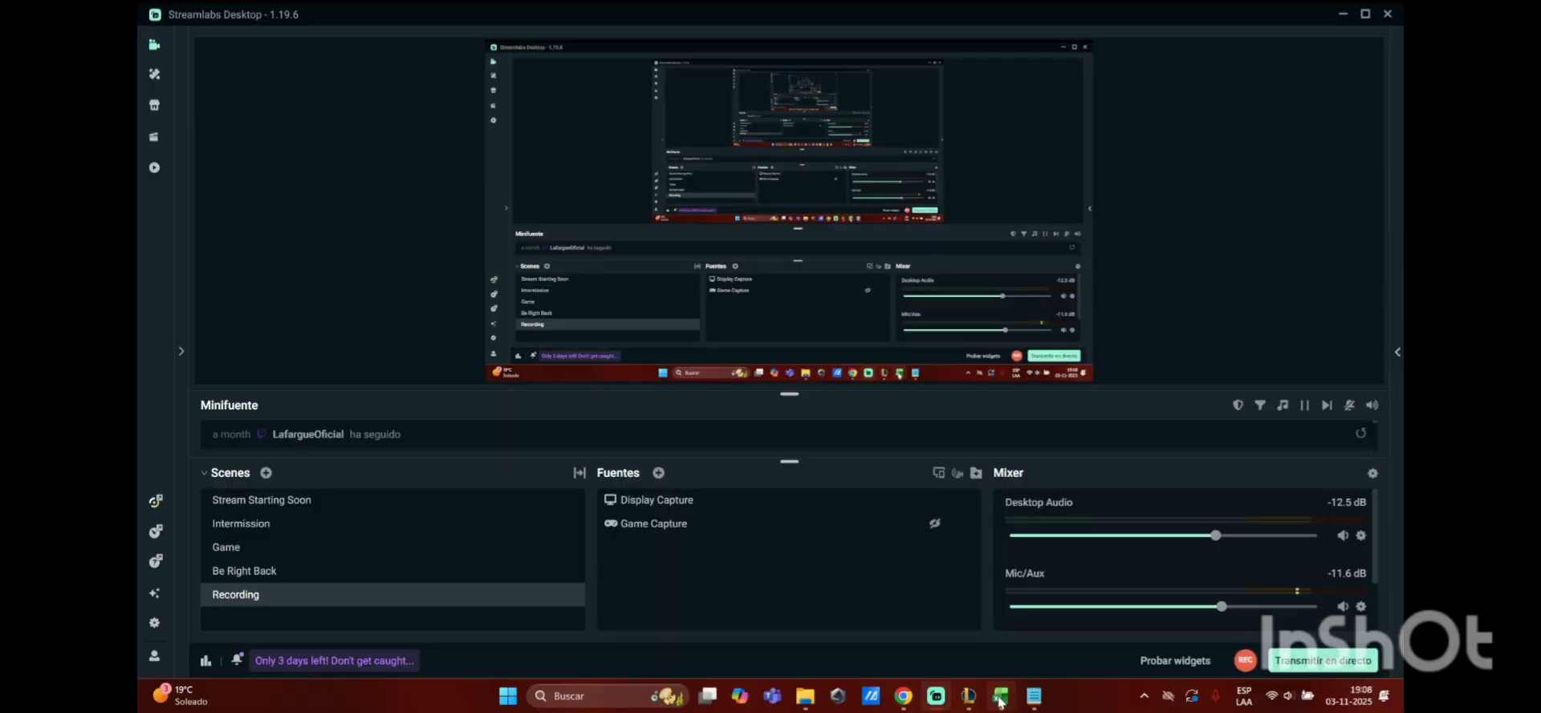
Step: Switch to the Excel workbook and convert the month and sales data in A1:B13 into a table with headers
left_click(1000, 696)
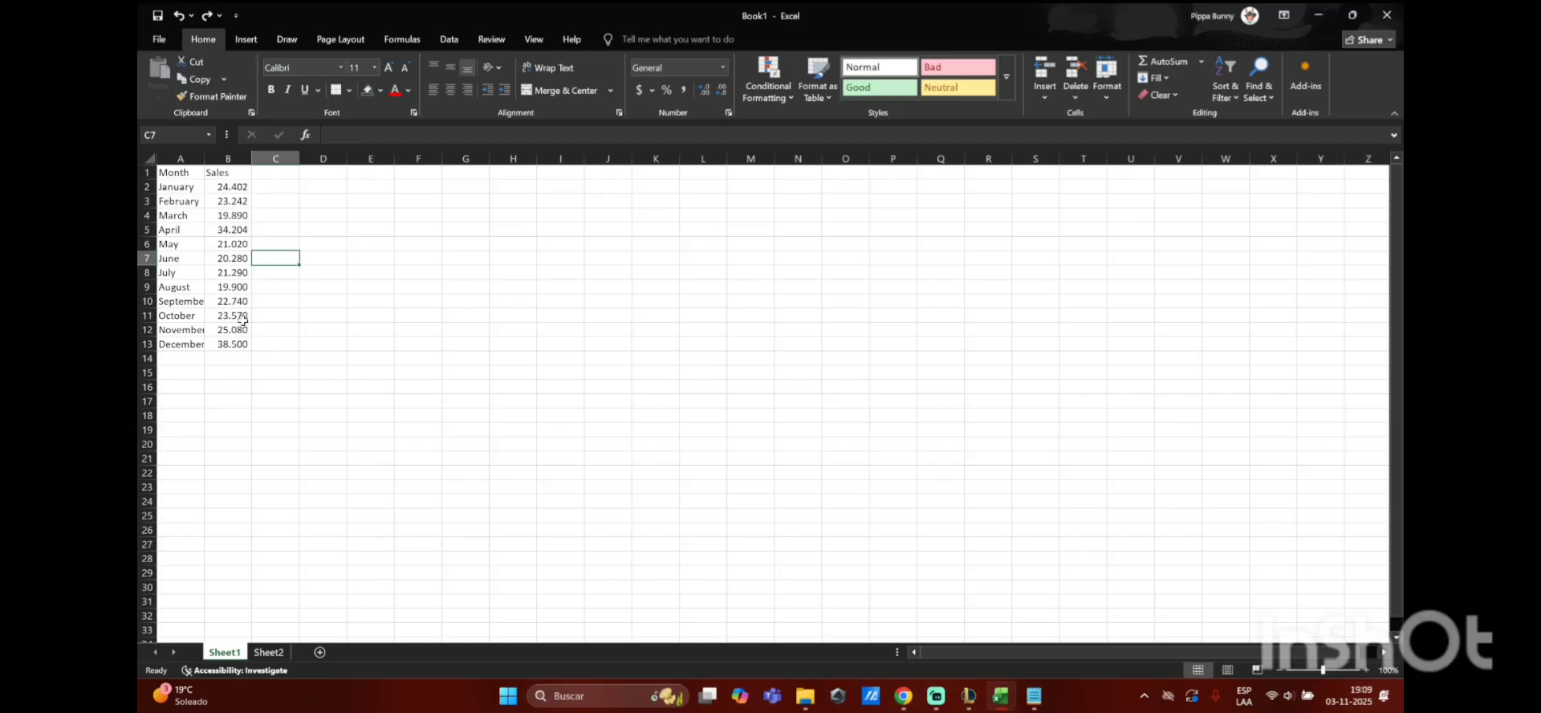
left_click(246, 347)
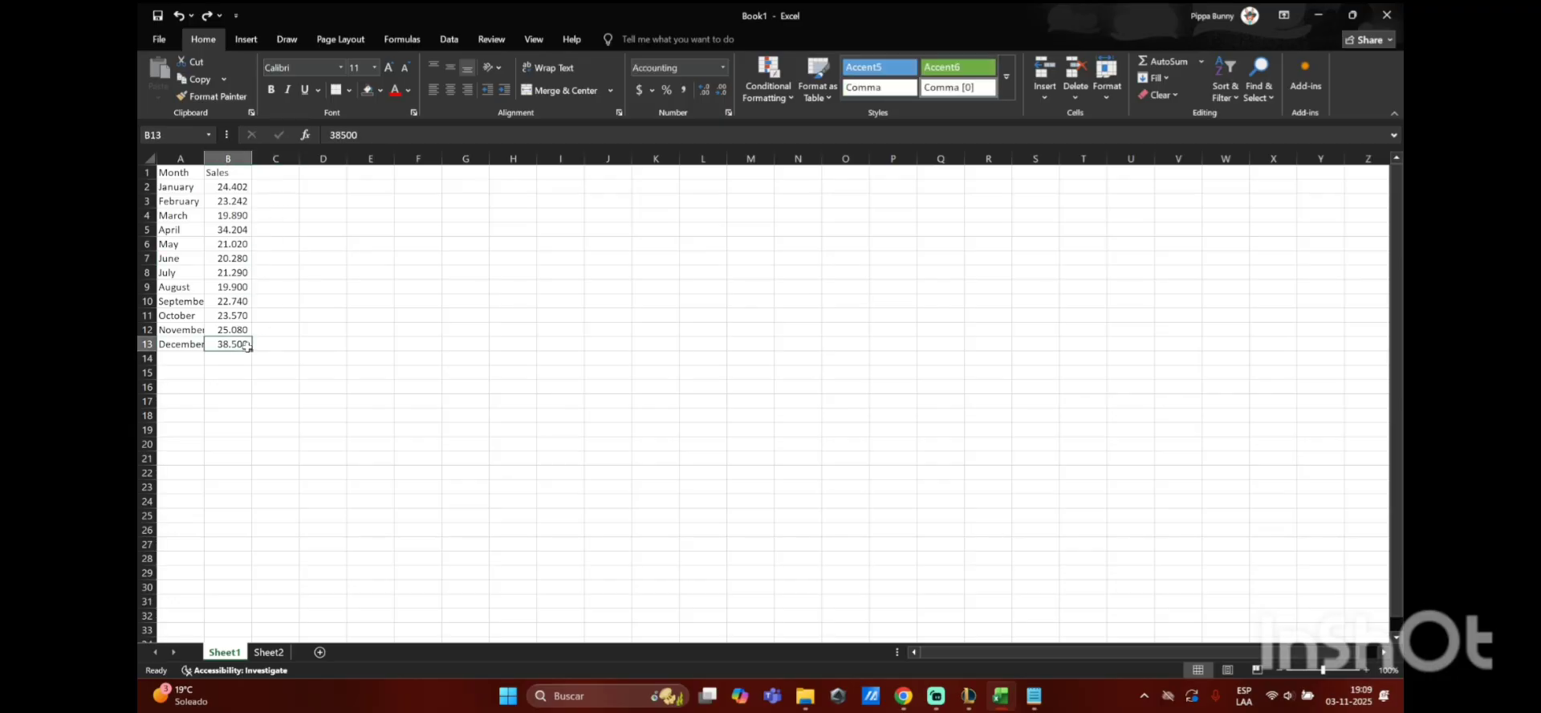
left_click_drag(249, 348, 168, 173)
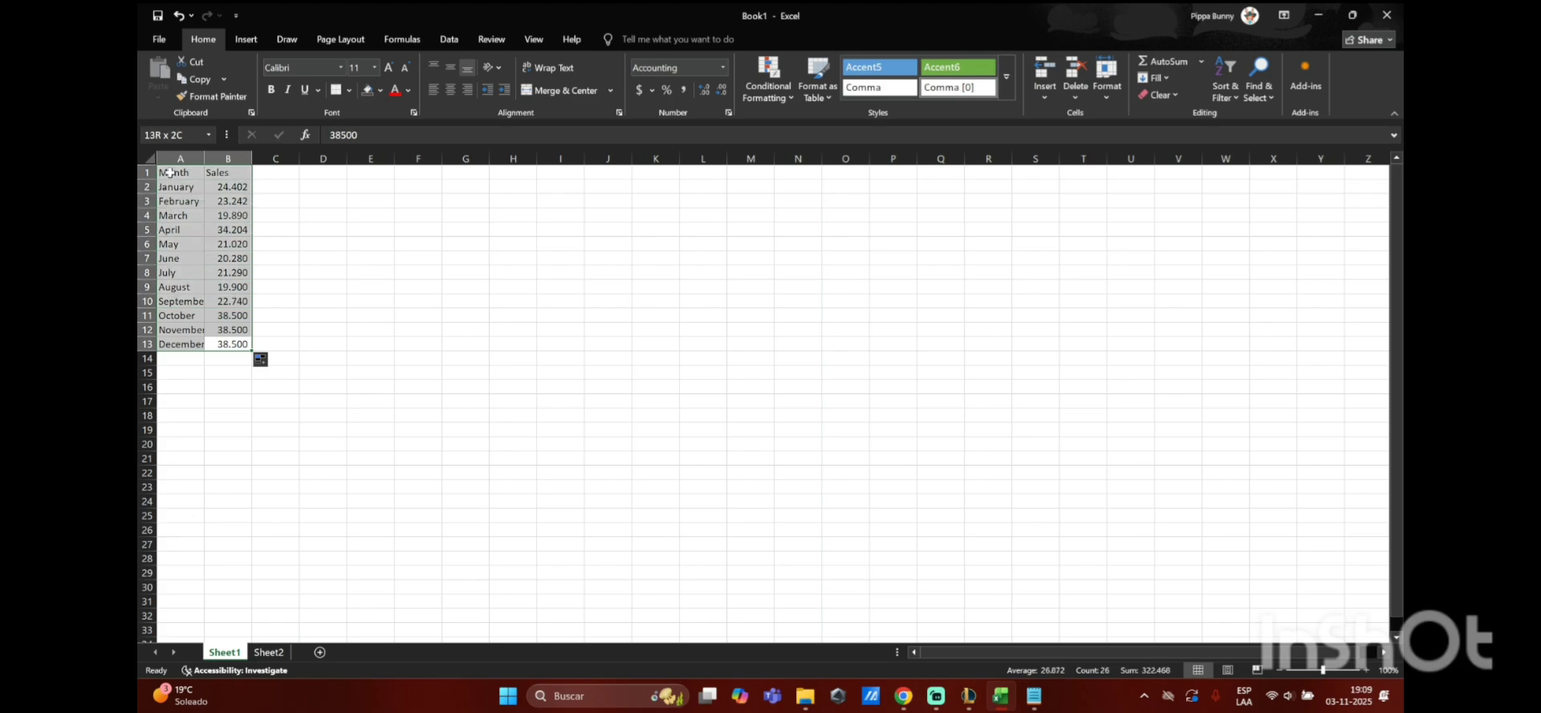
left_click(245, 42)
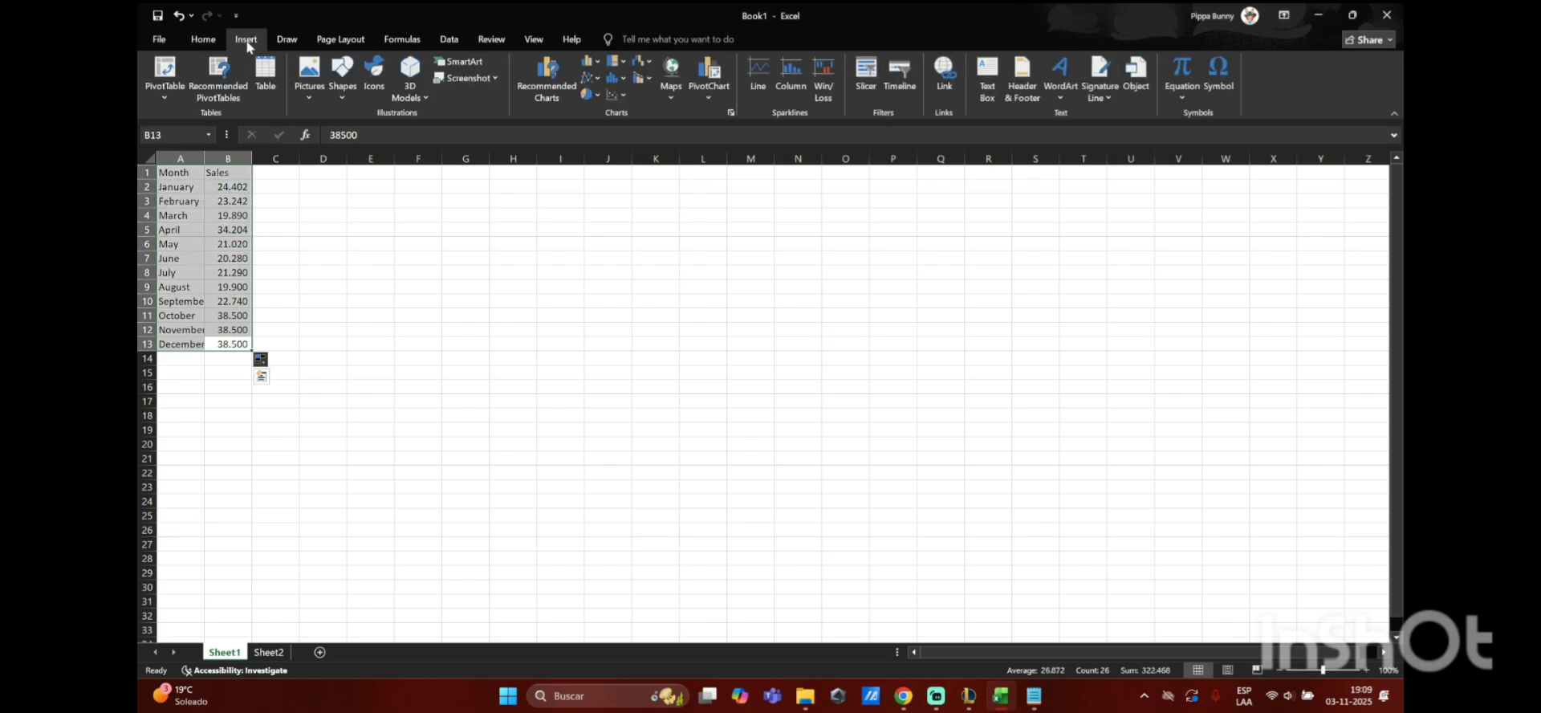
left_click(267, 84)
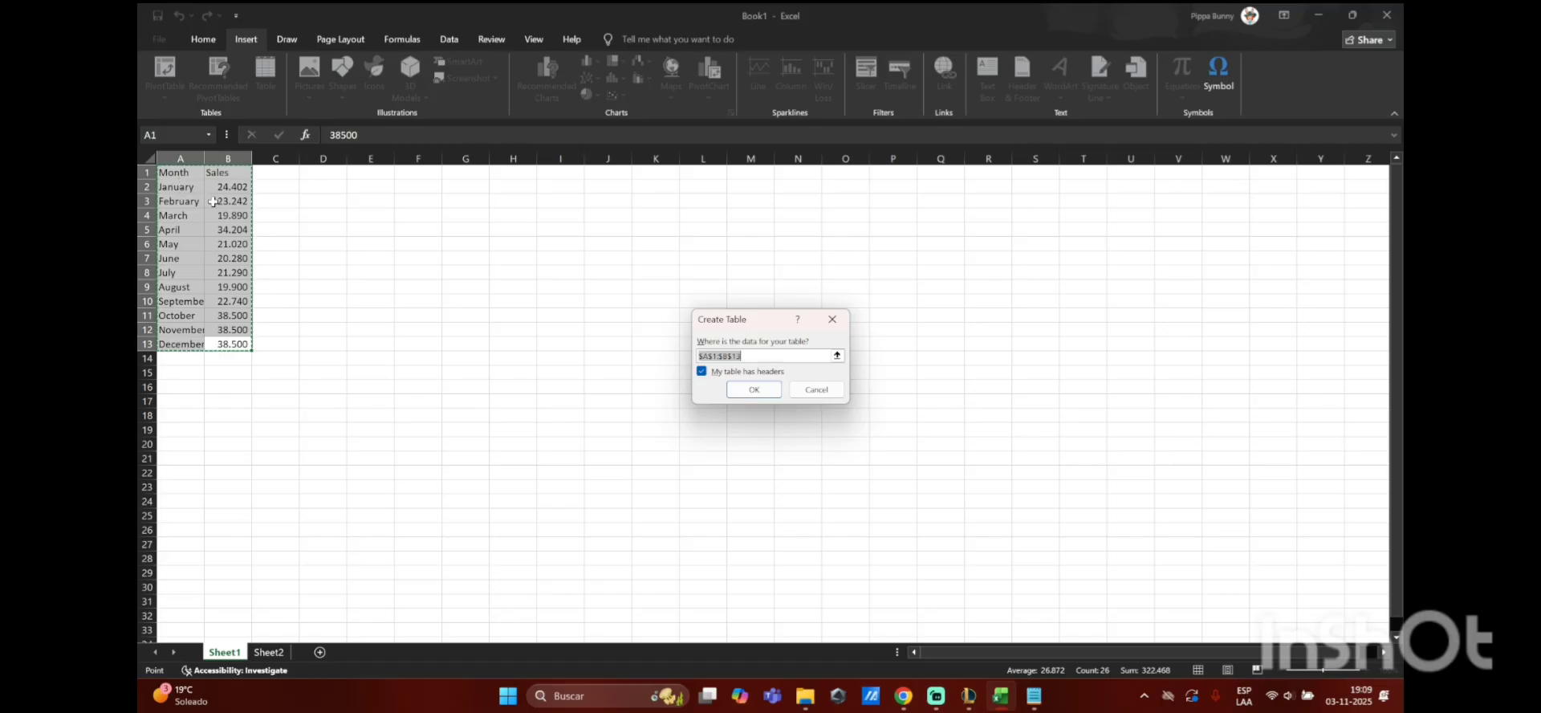
left_click(753, 392)
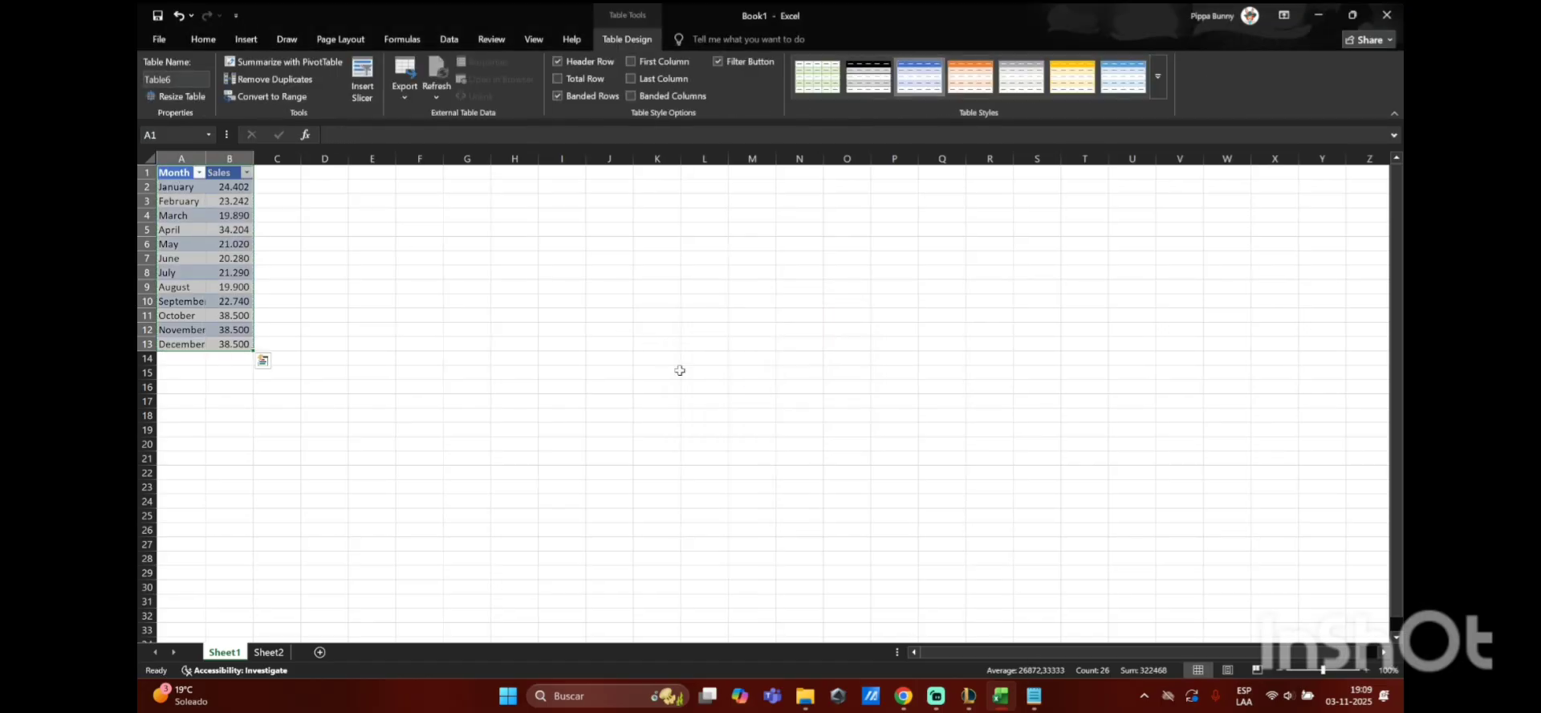
left_click(272, 200)
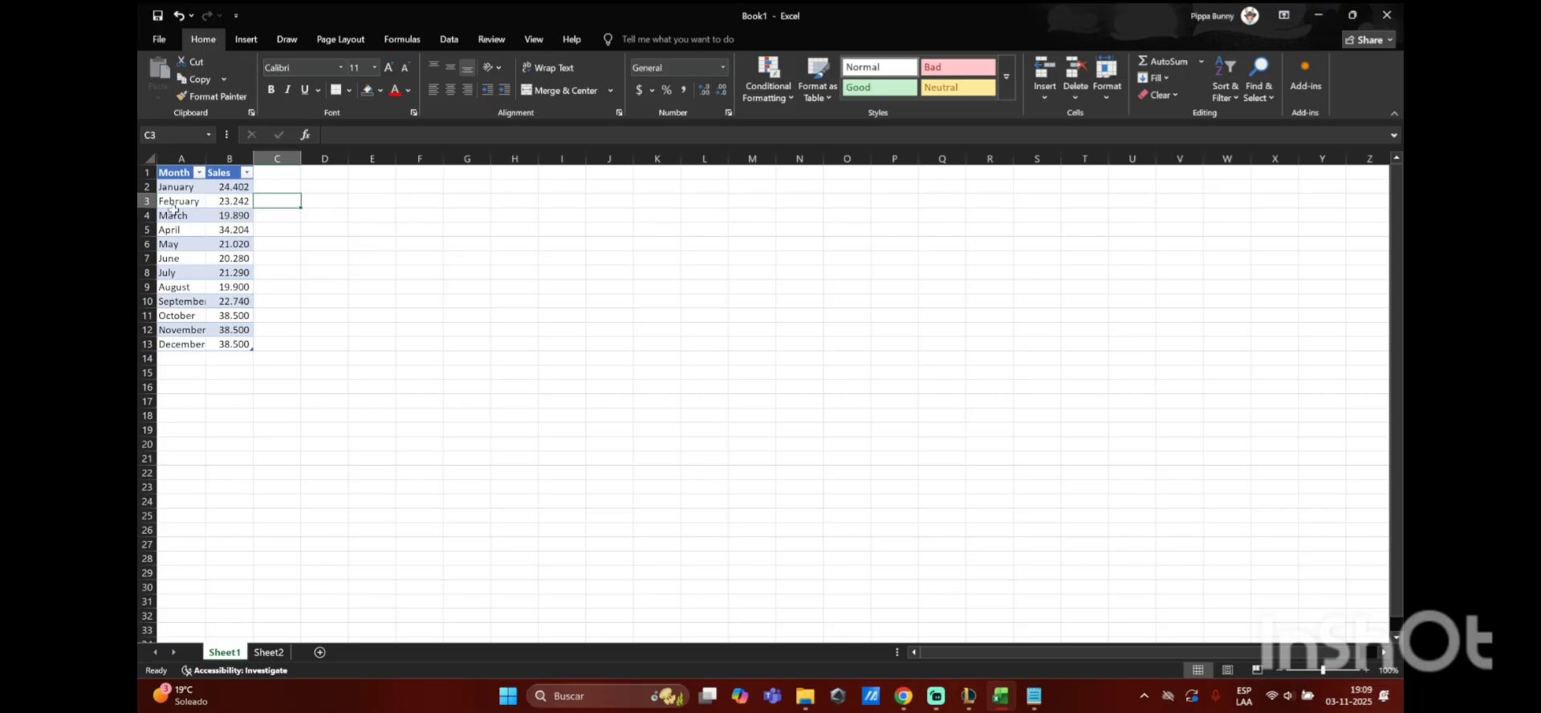
left_click(250, 359)
left_click(248, 342)
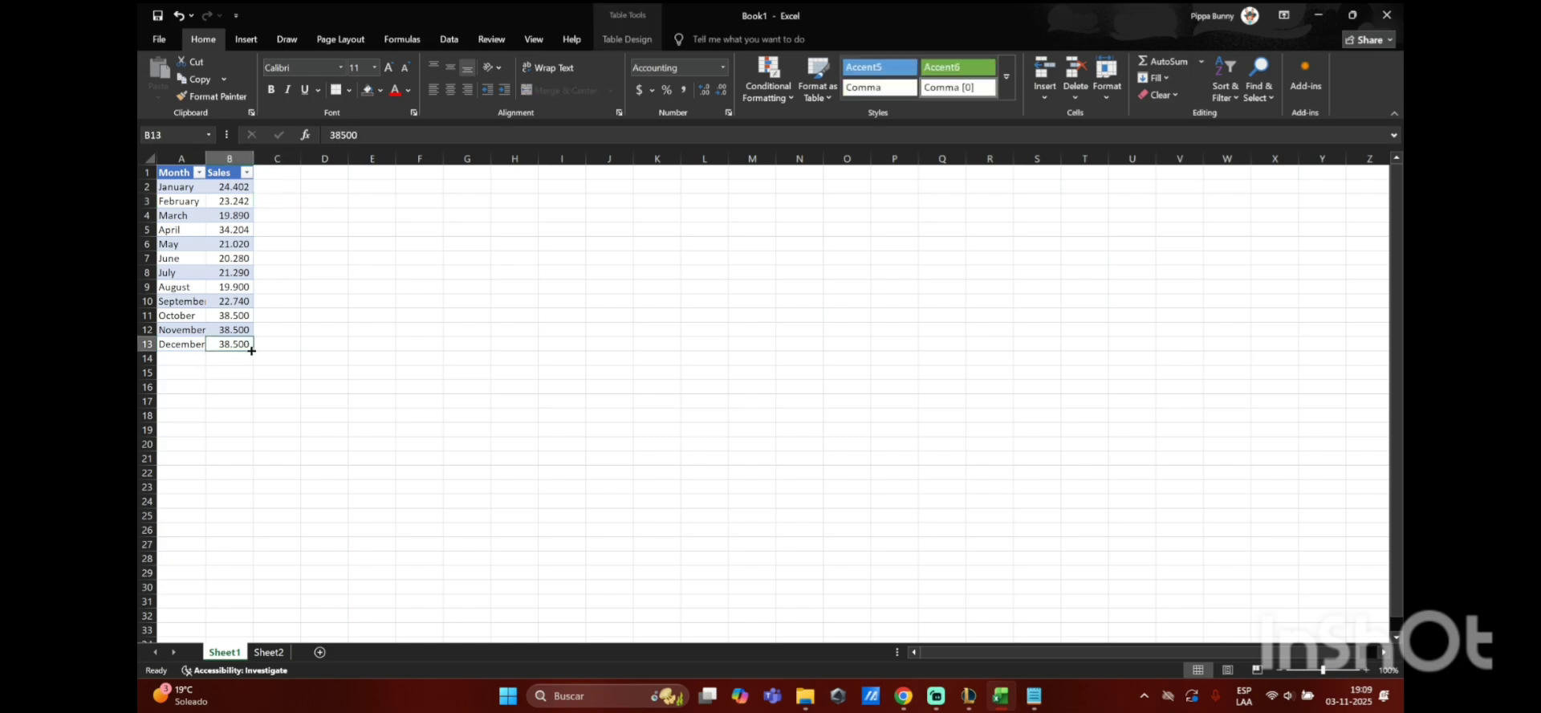
left_click_drag(232, 343, 211, 193)
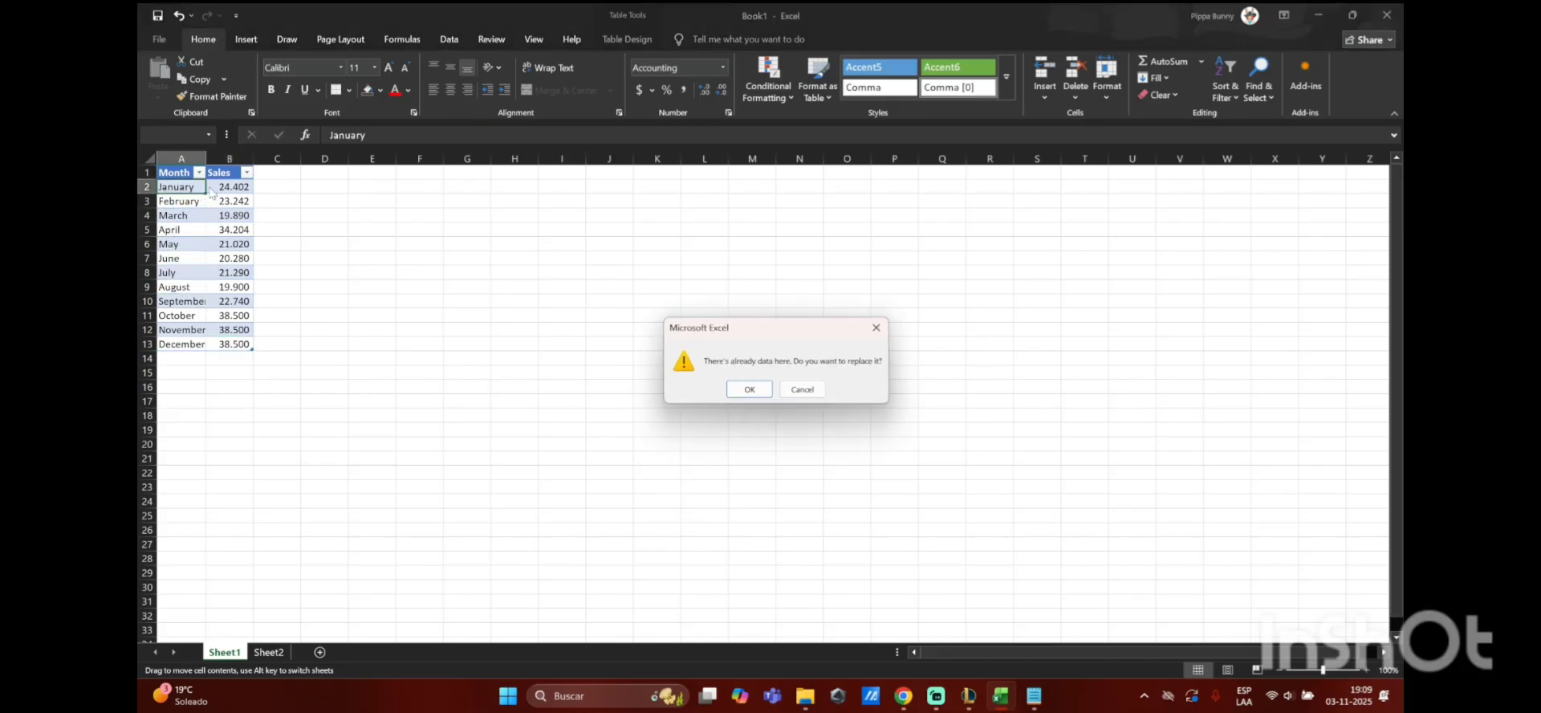
left_click(877, 327)
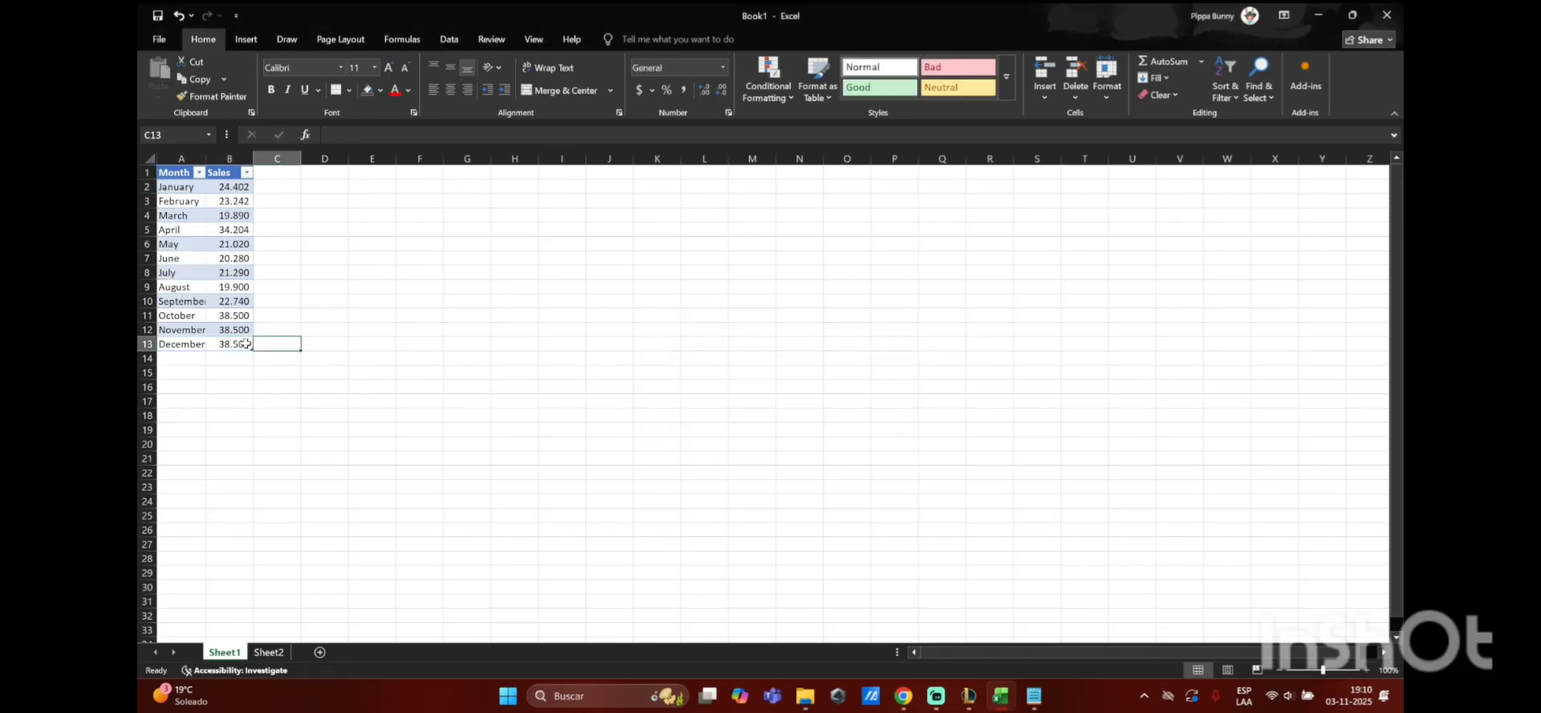
Step: Apply the Orange, Table Style Light 10 style to the monthly sales table
left_click(248, 345)
left_click_drag(248, 346, 168, 186)
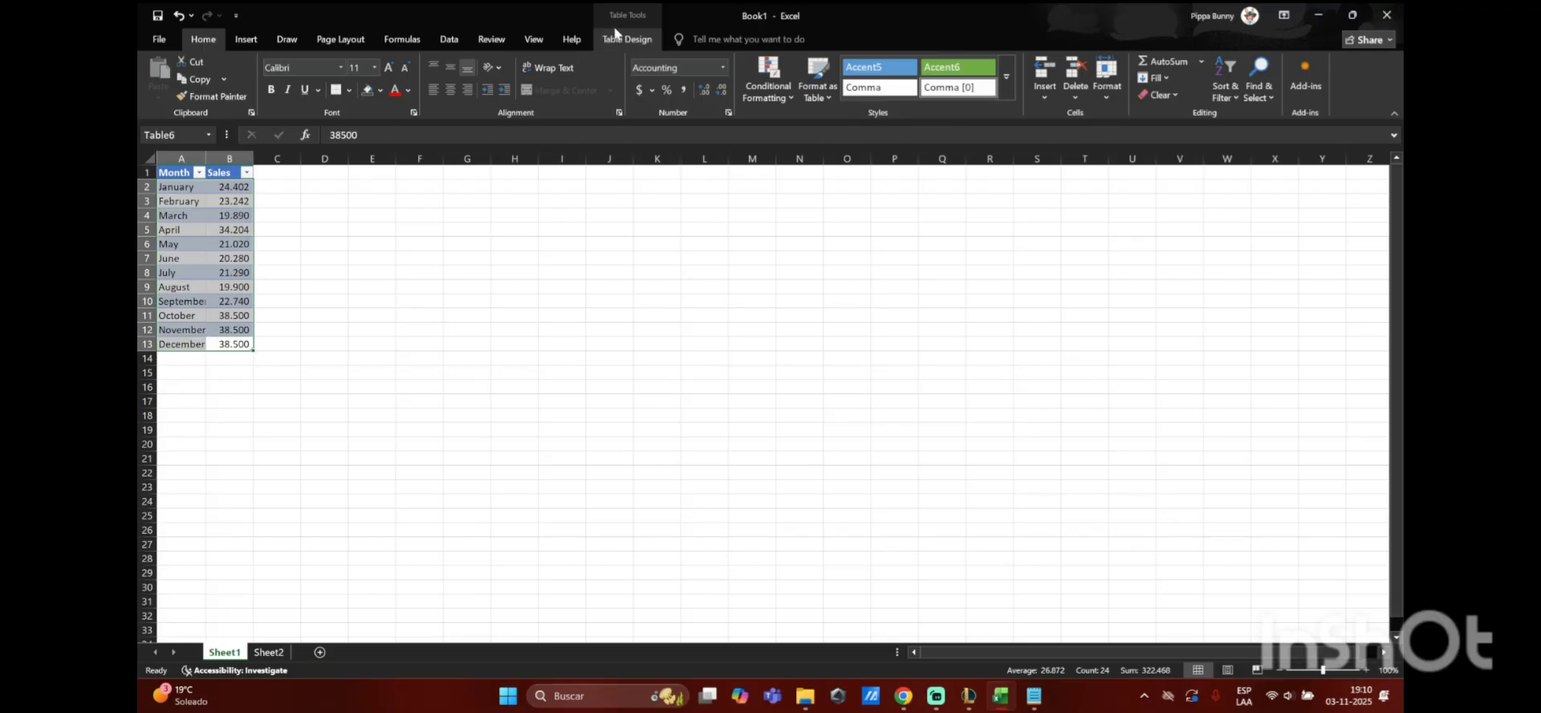
left_click(625, 39)
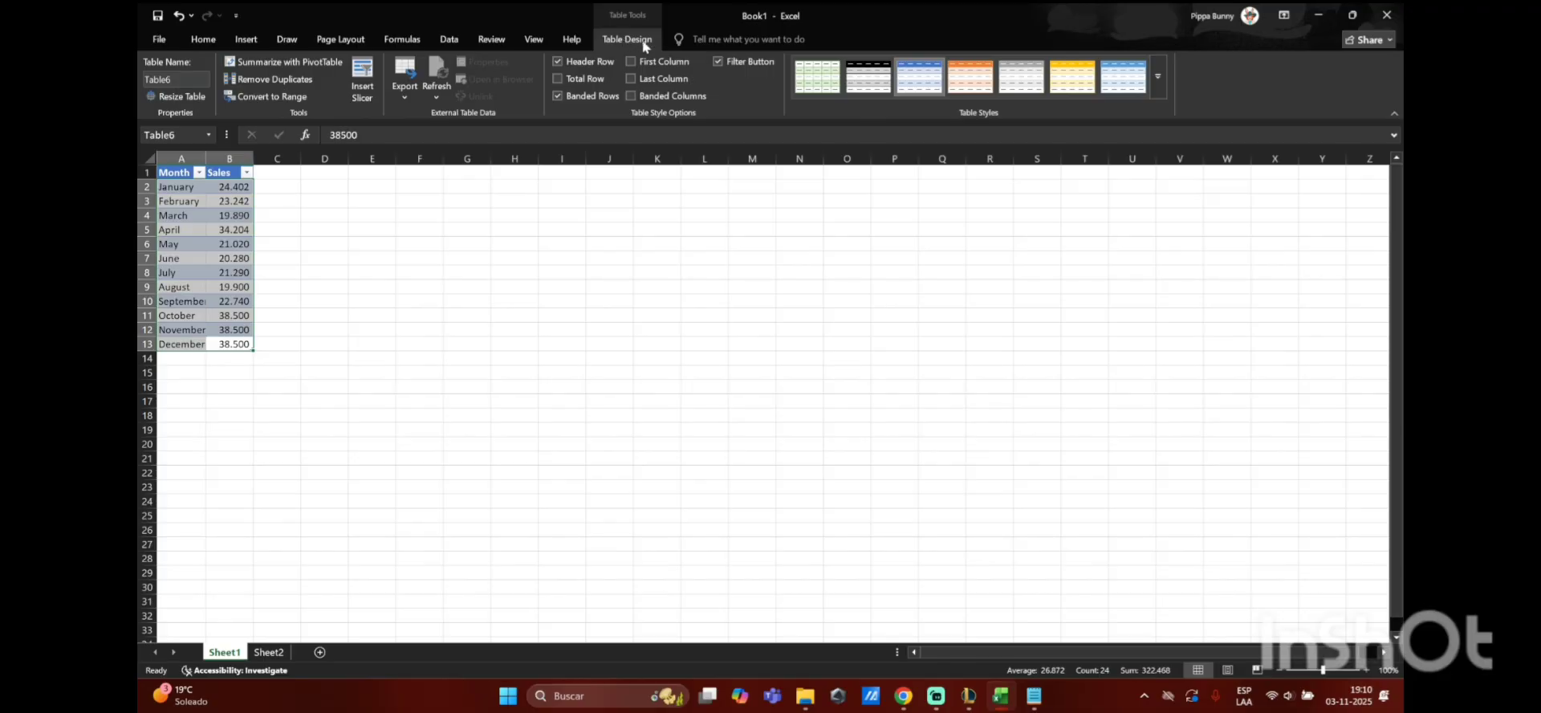
left_click(1161, 74)
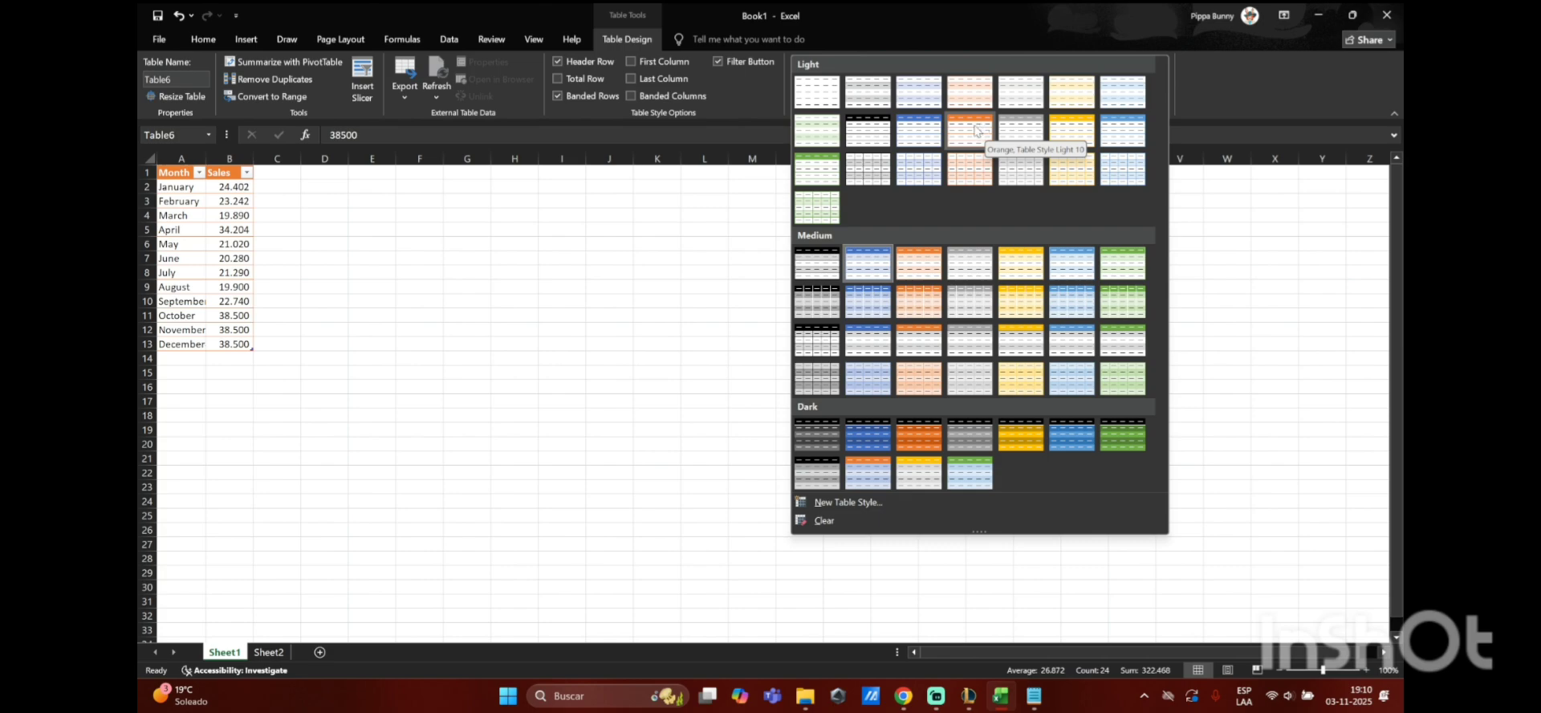
left_click(974, 130)
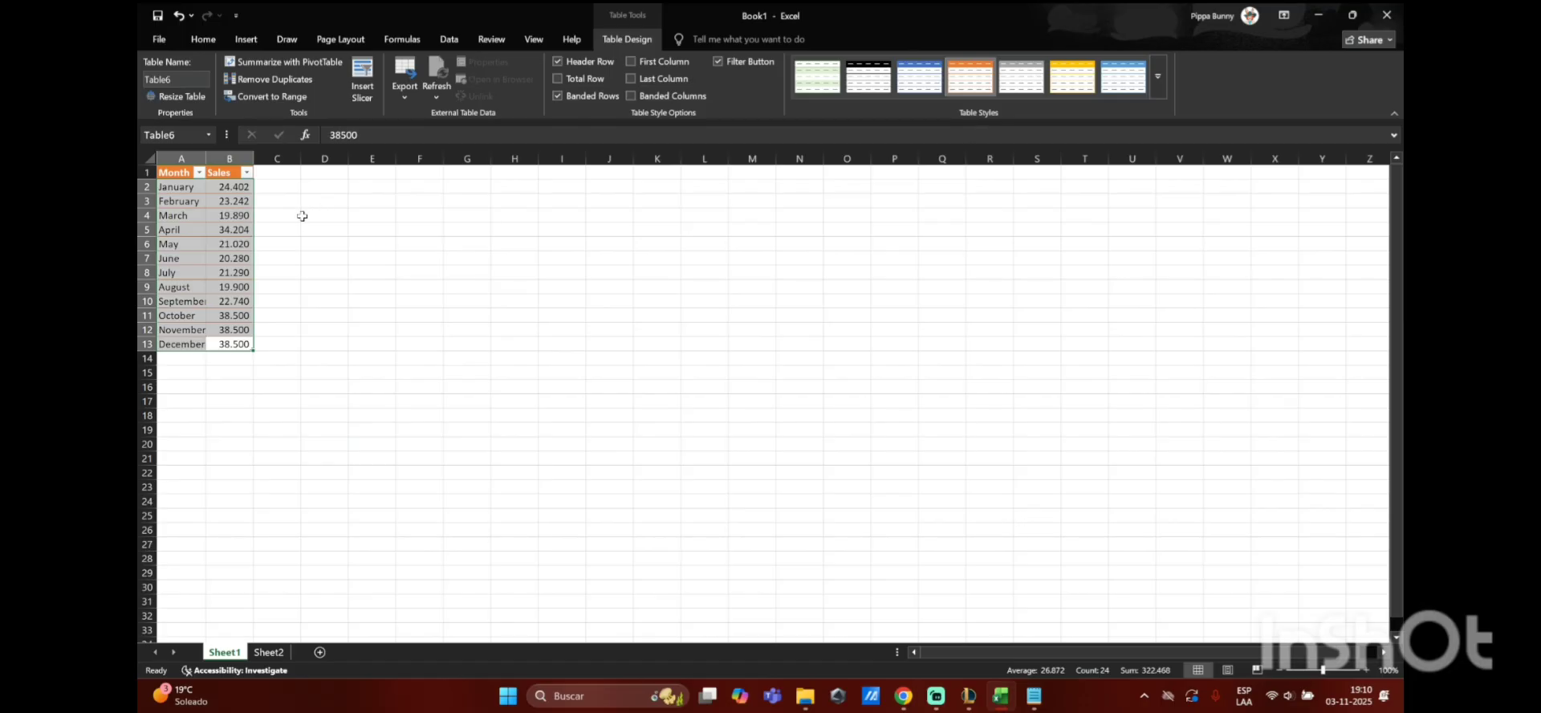
left_click(273, 229)
left_click(258, 200)
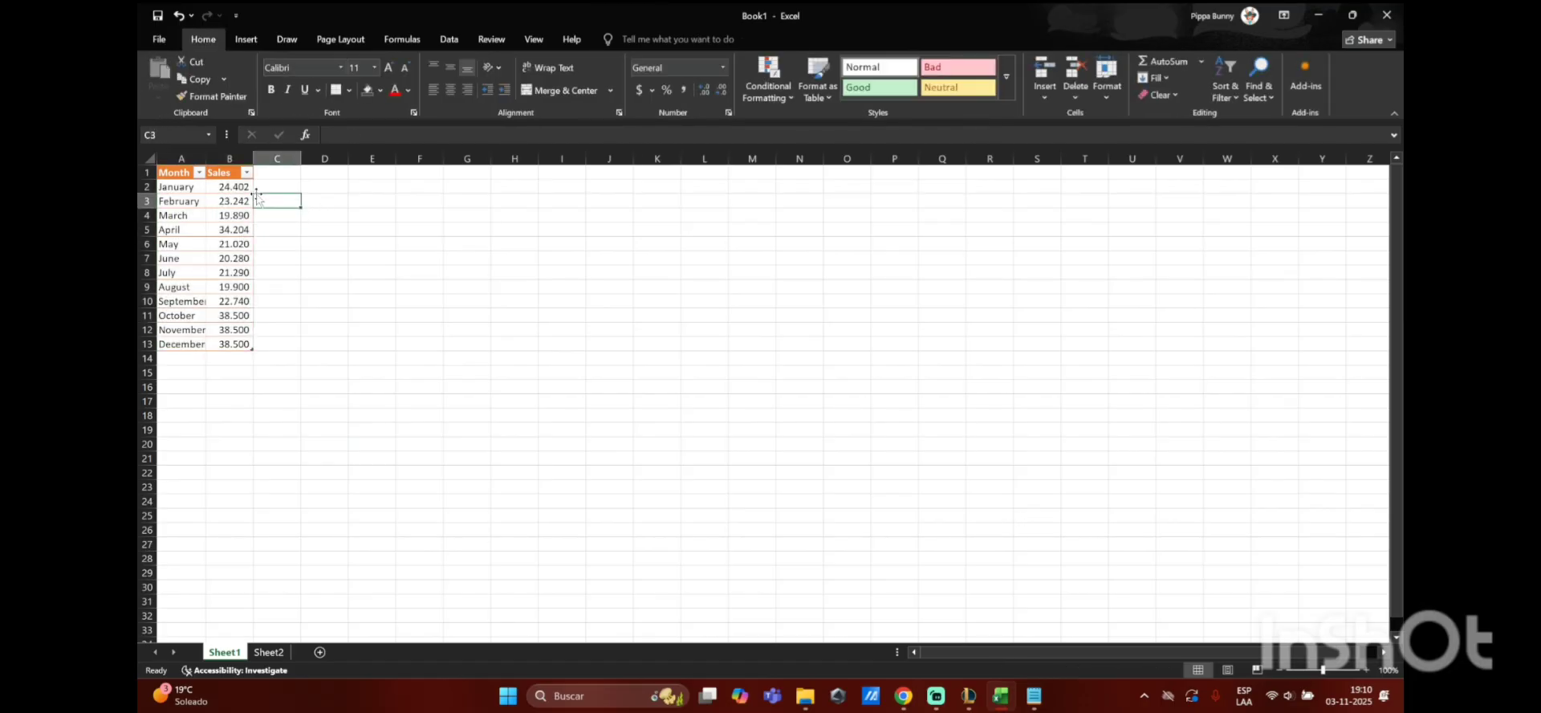
left_click(231, 357)
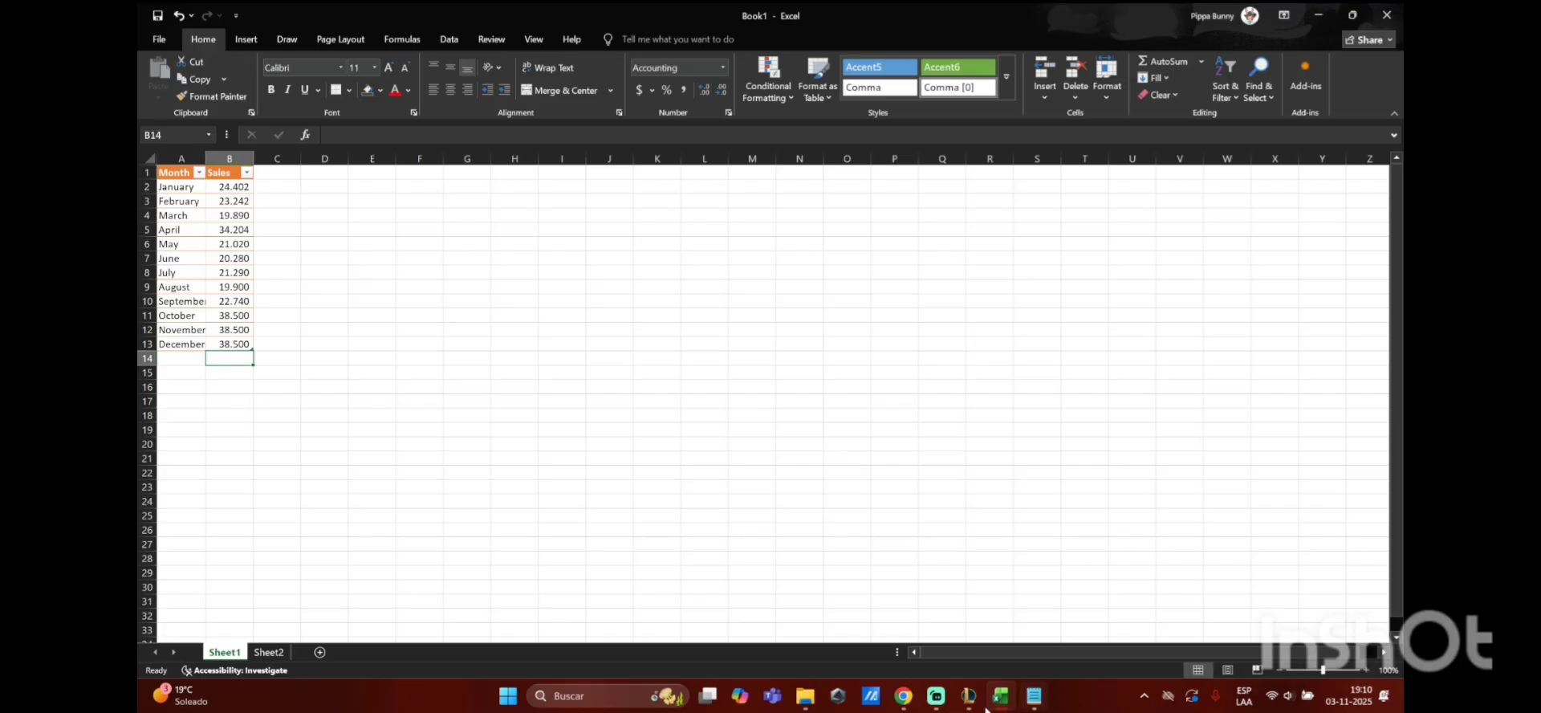
left_click(936, 696)
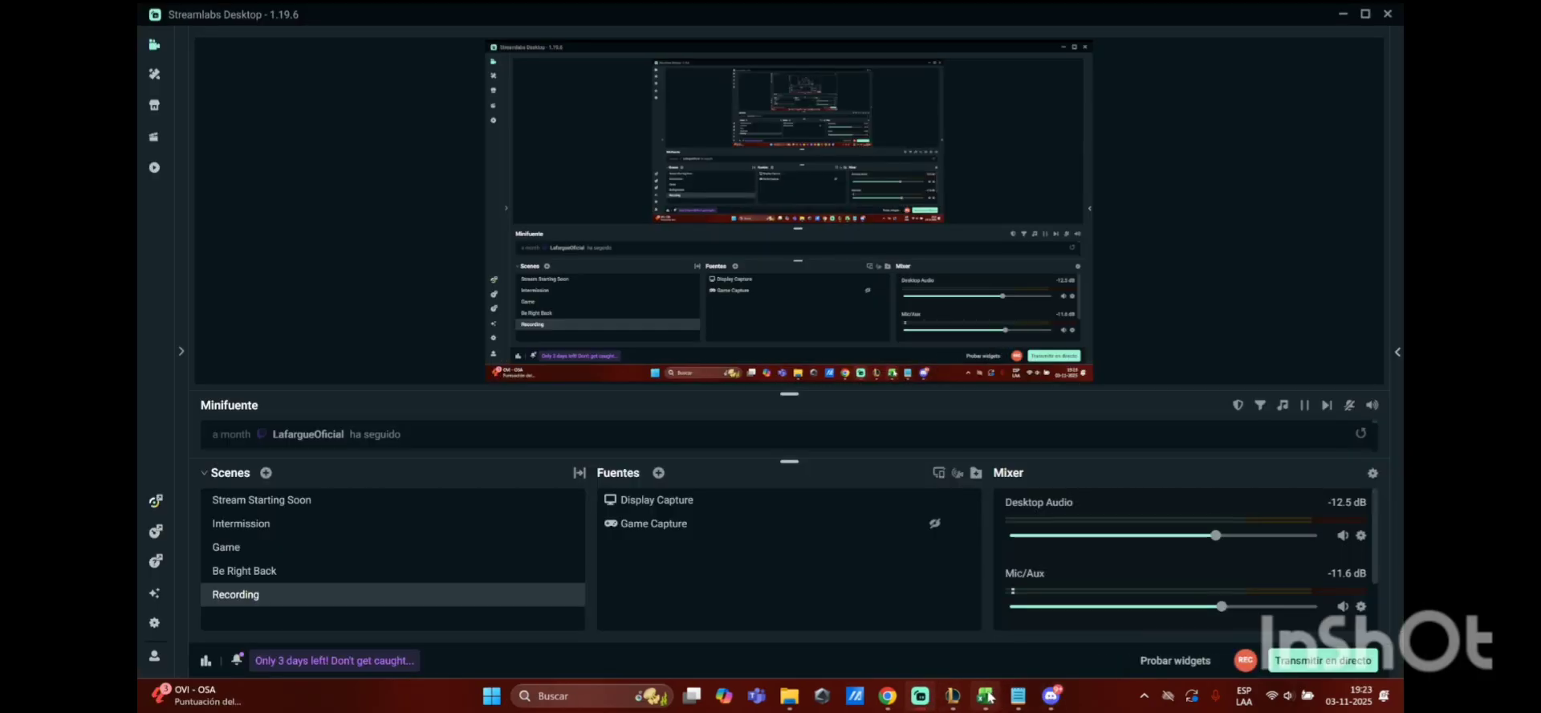
Step: Switch to the Excel workbook and review the cells referenced by the formula in D14
mouse_move(989, 697)
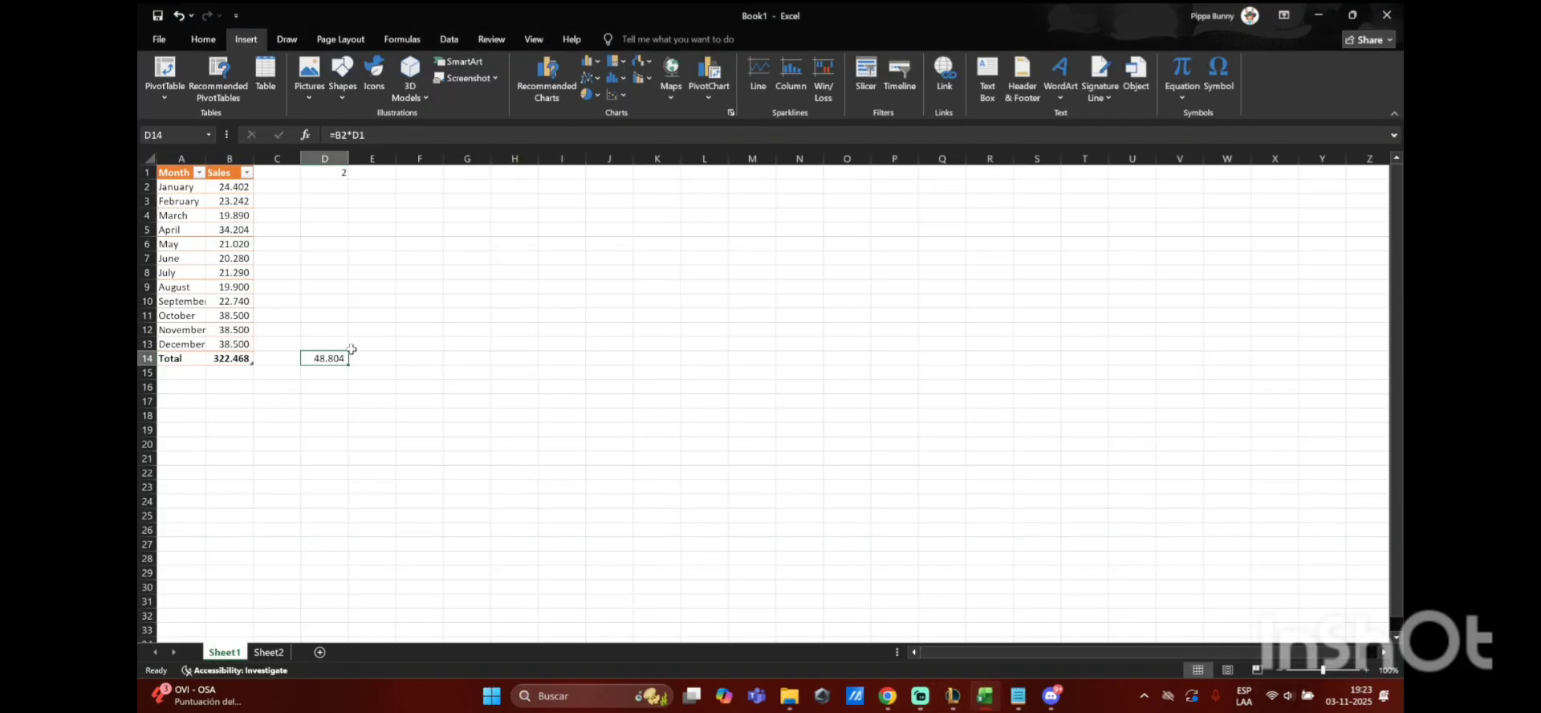
double_click(343, 358)
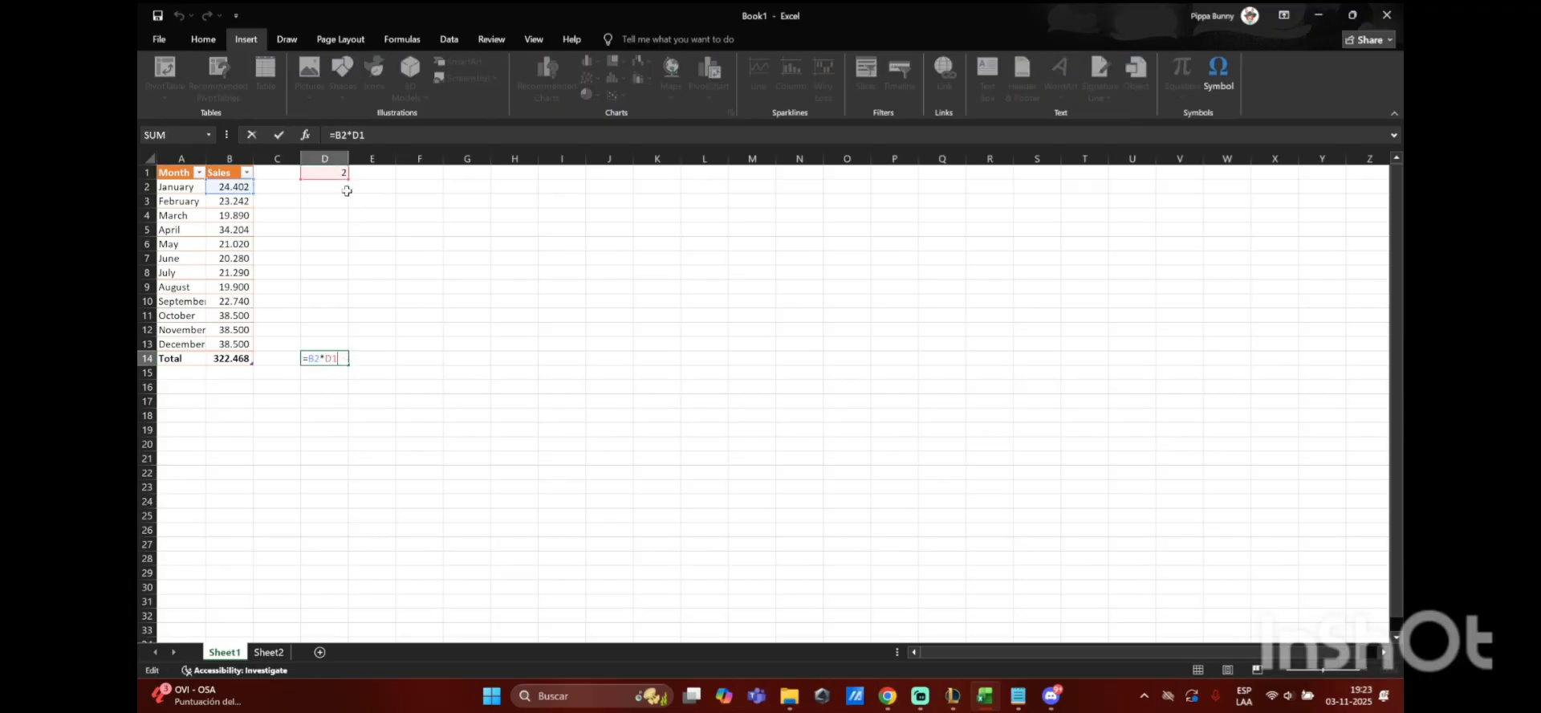
left_click(367, 190)
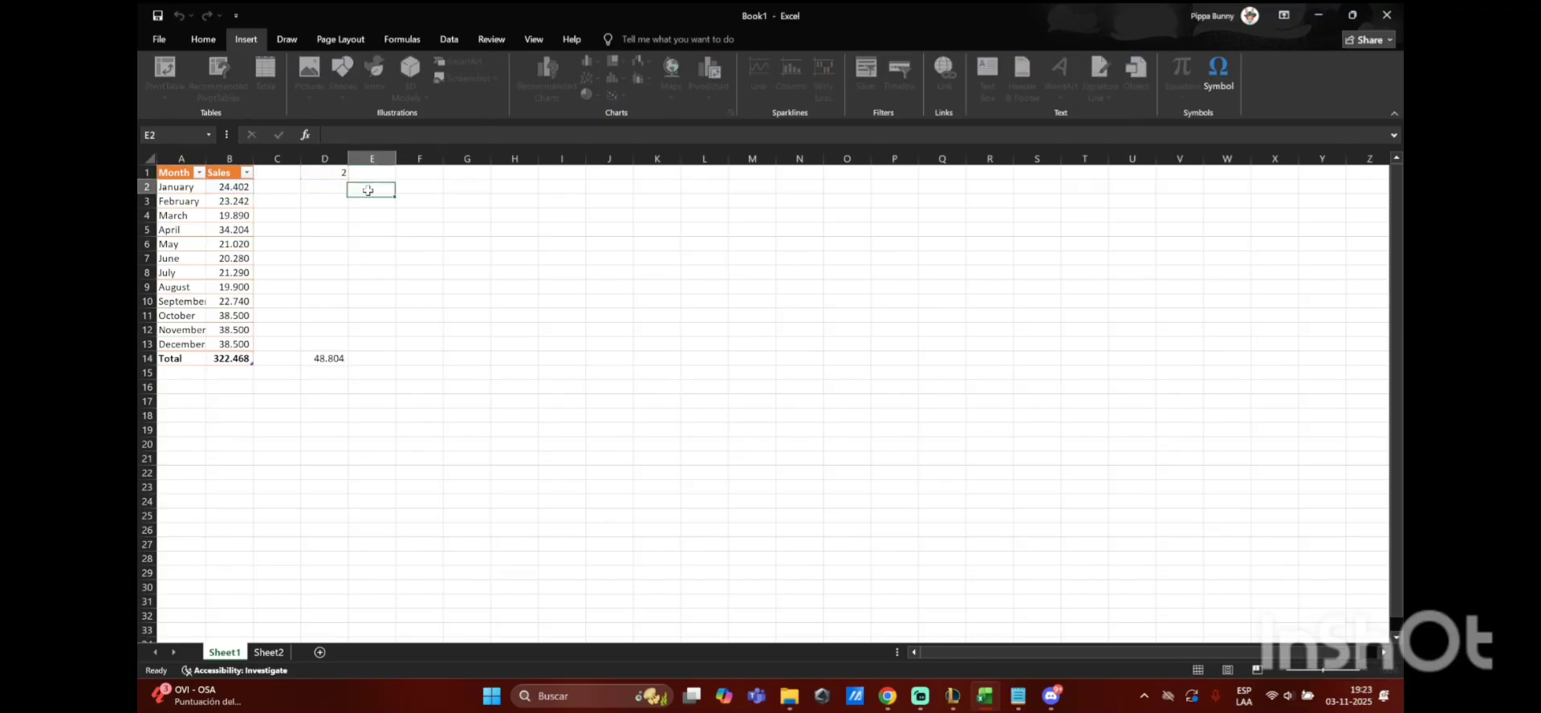
Step: Set D1 to 4 and replace the formula in D14 with =B5/D1 to divide April's sales
double_click(341, 174)
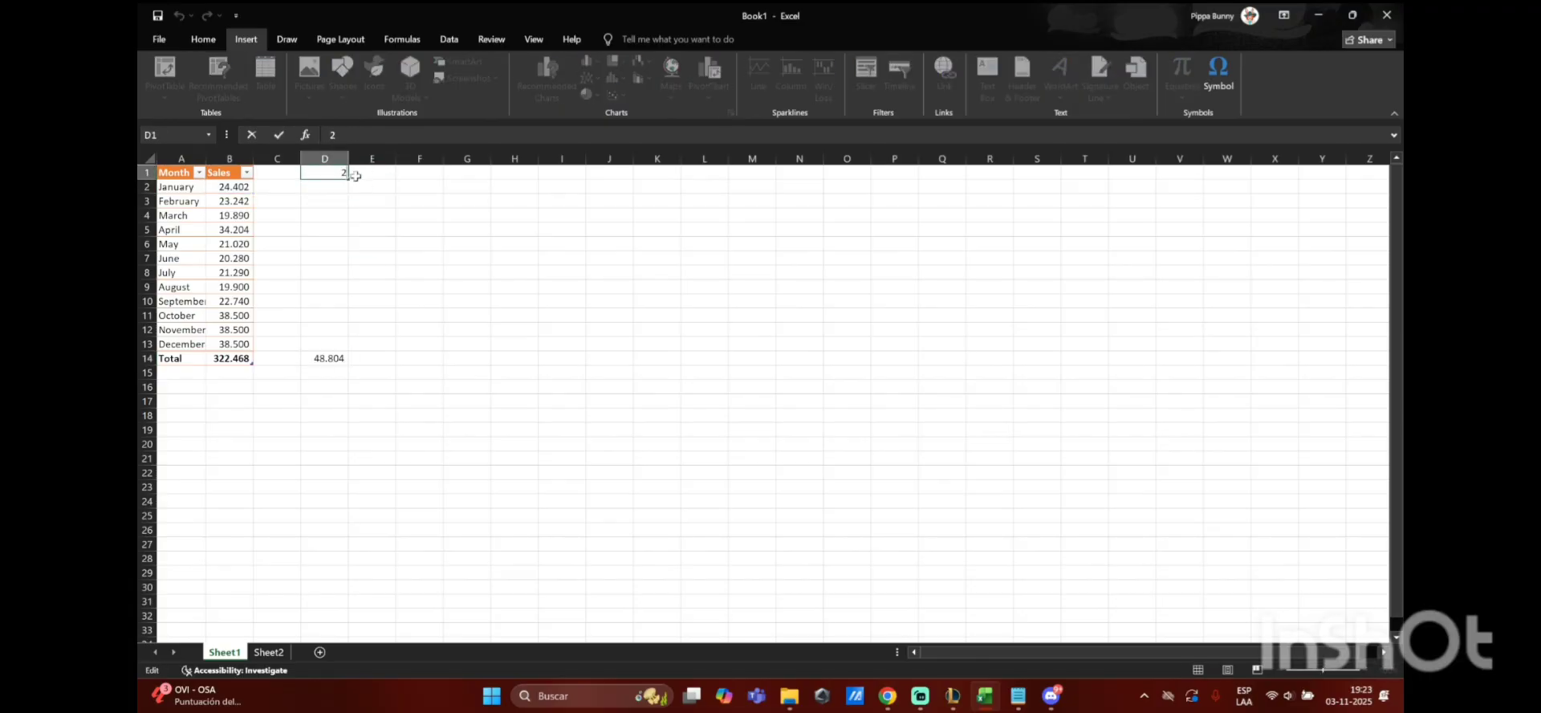
key("BackSpace")
double_click(344, 358)
key("BackSpace")
key("BackSpace")
key("BackSpace")
key("BackSpace")
key("BackSpace")
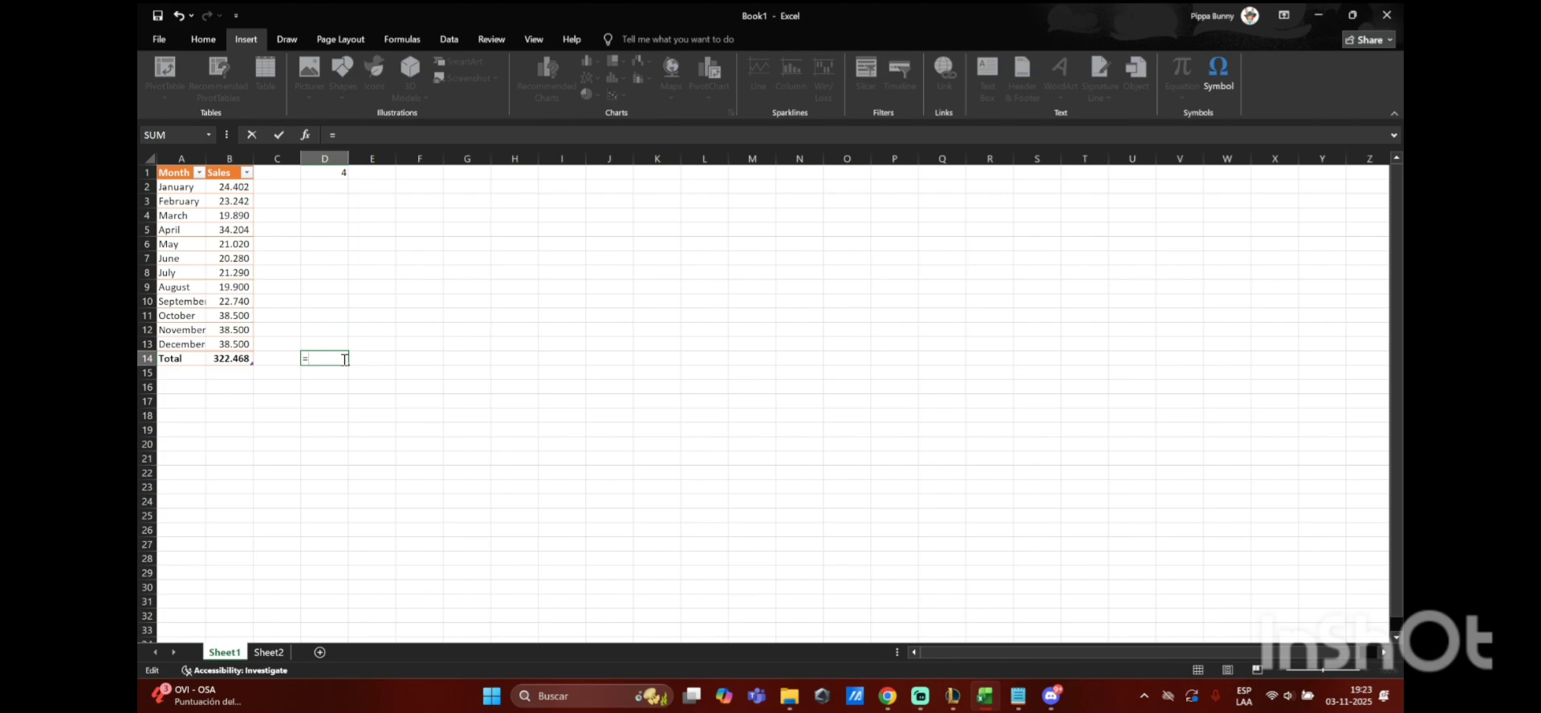
left_click(241, 233)
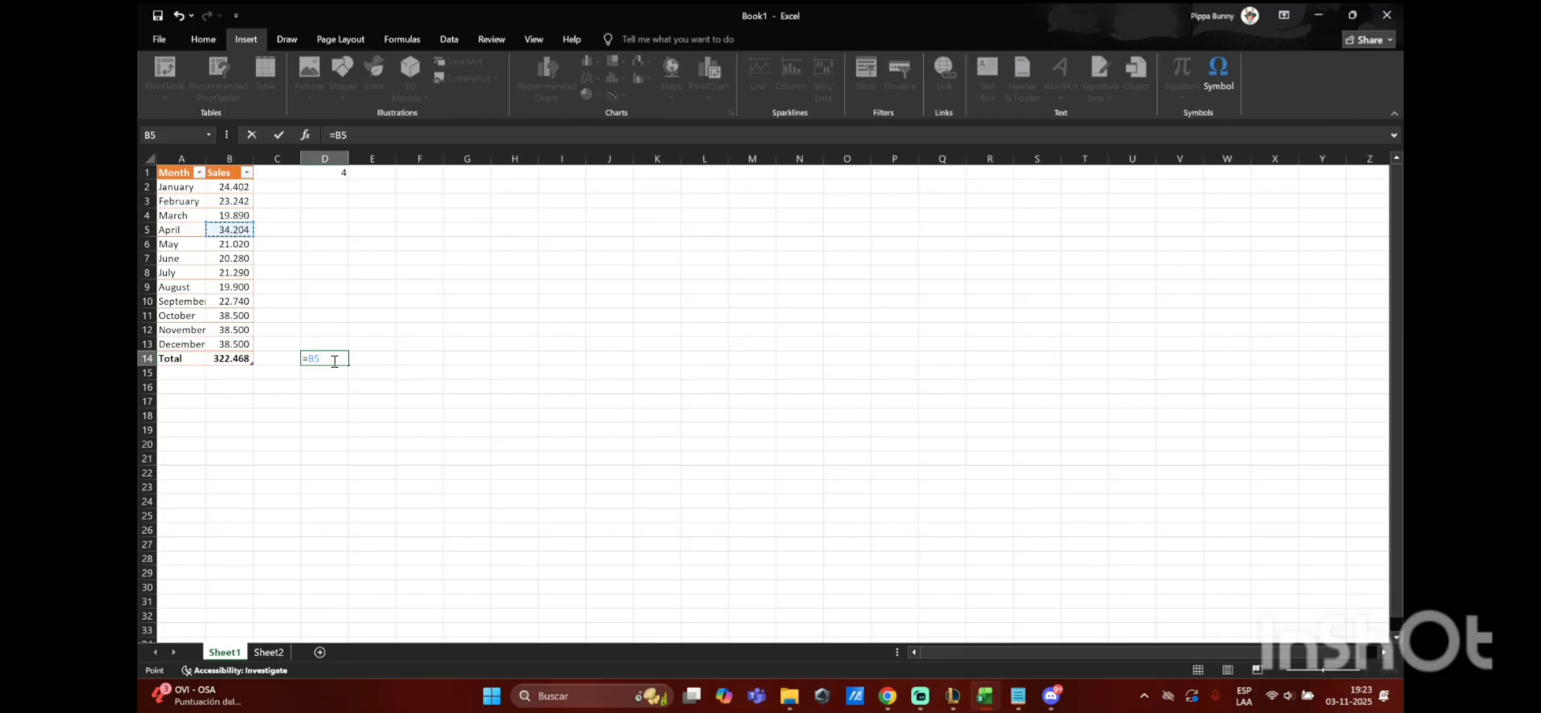
type("/")
left_click(342, 173)
key("Return")
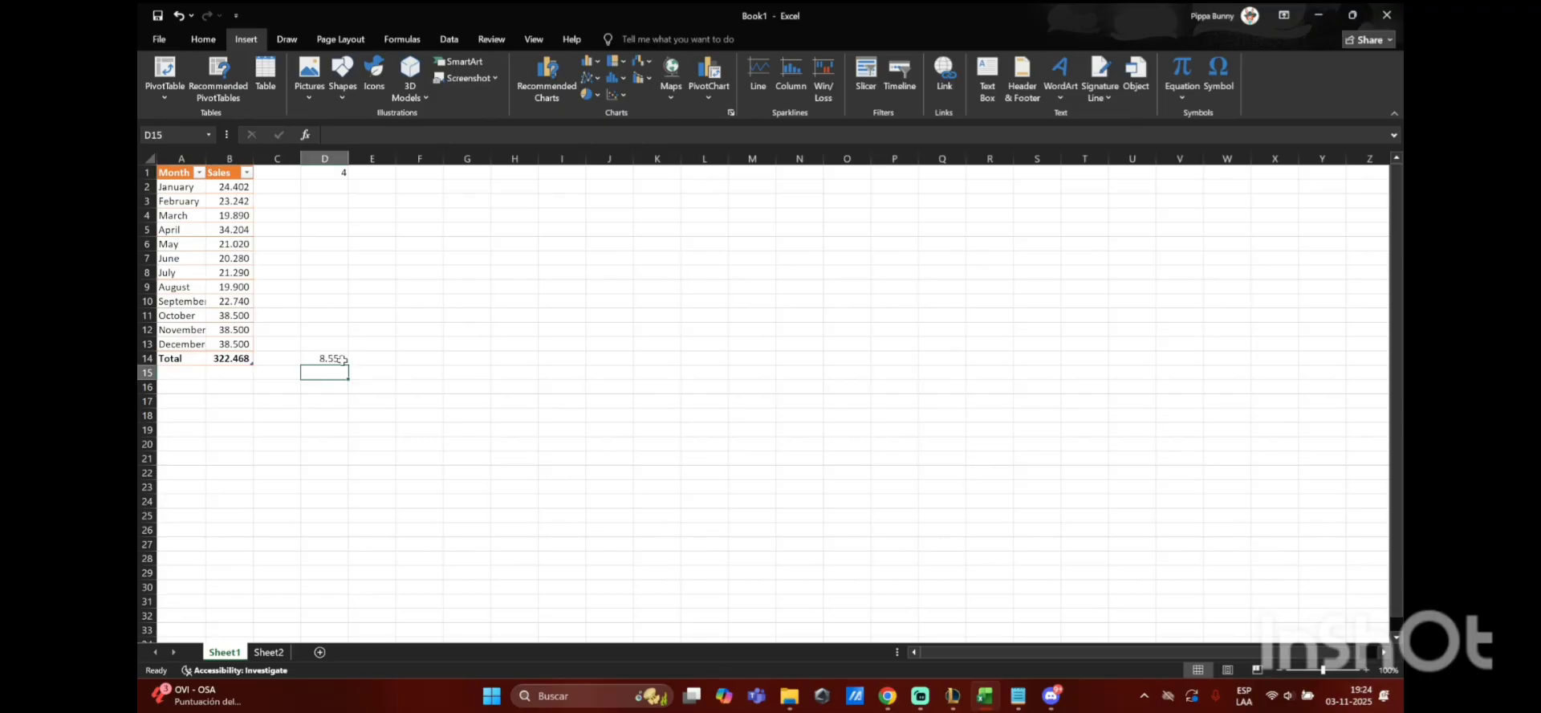
Step: Change the divisor in D1 to 3
double_click(343, 171)
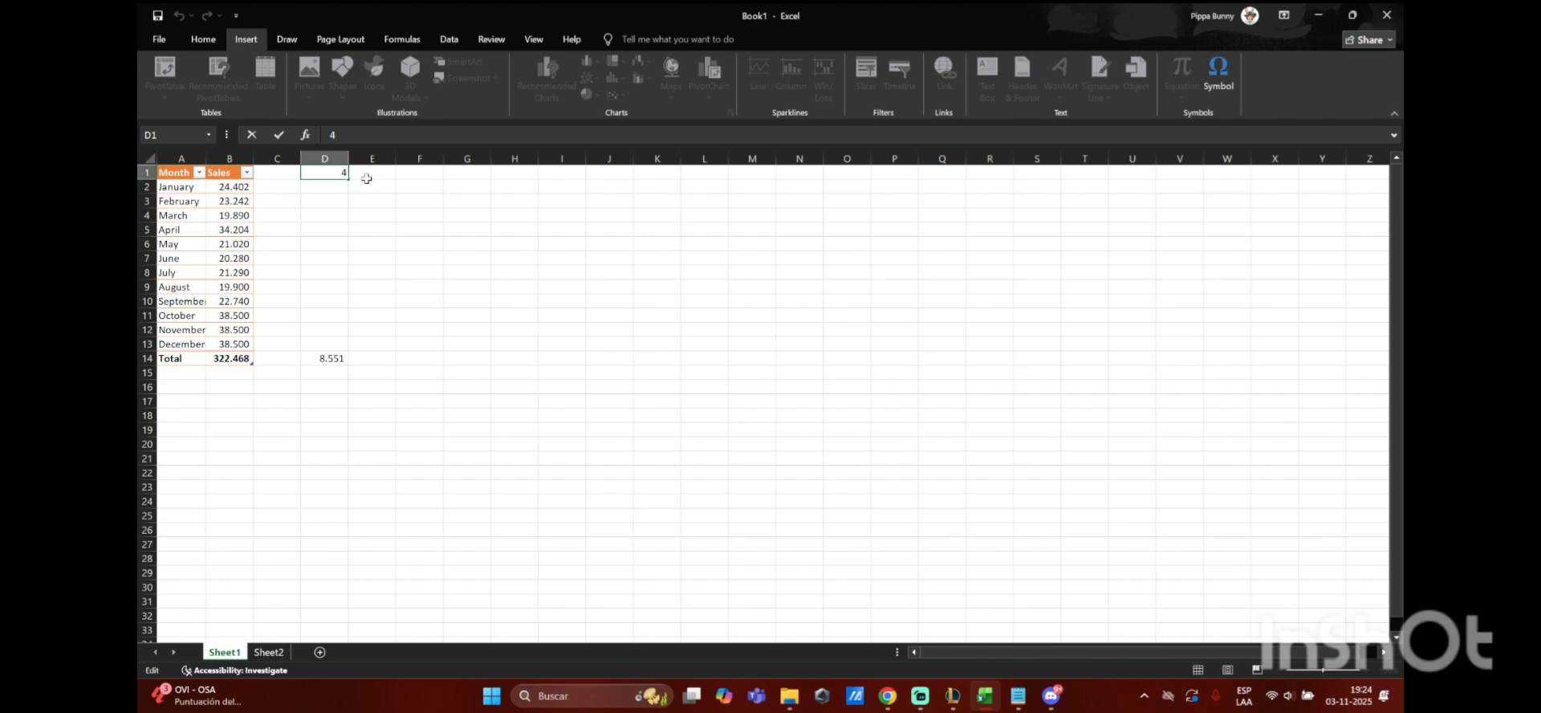
key("BackSpace")
type("3")
key("Return")
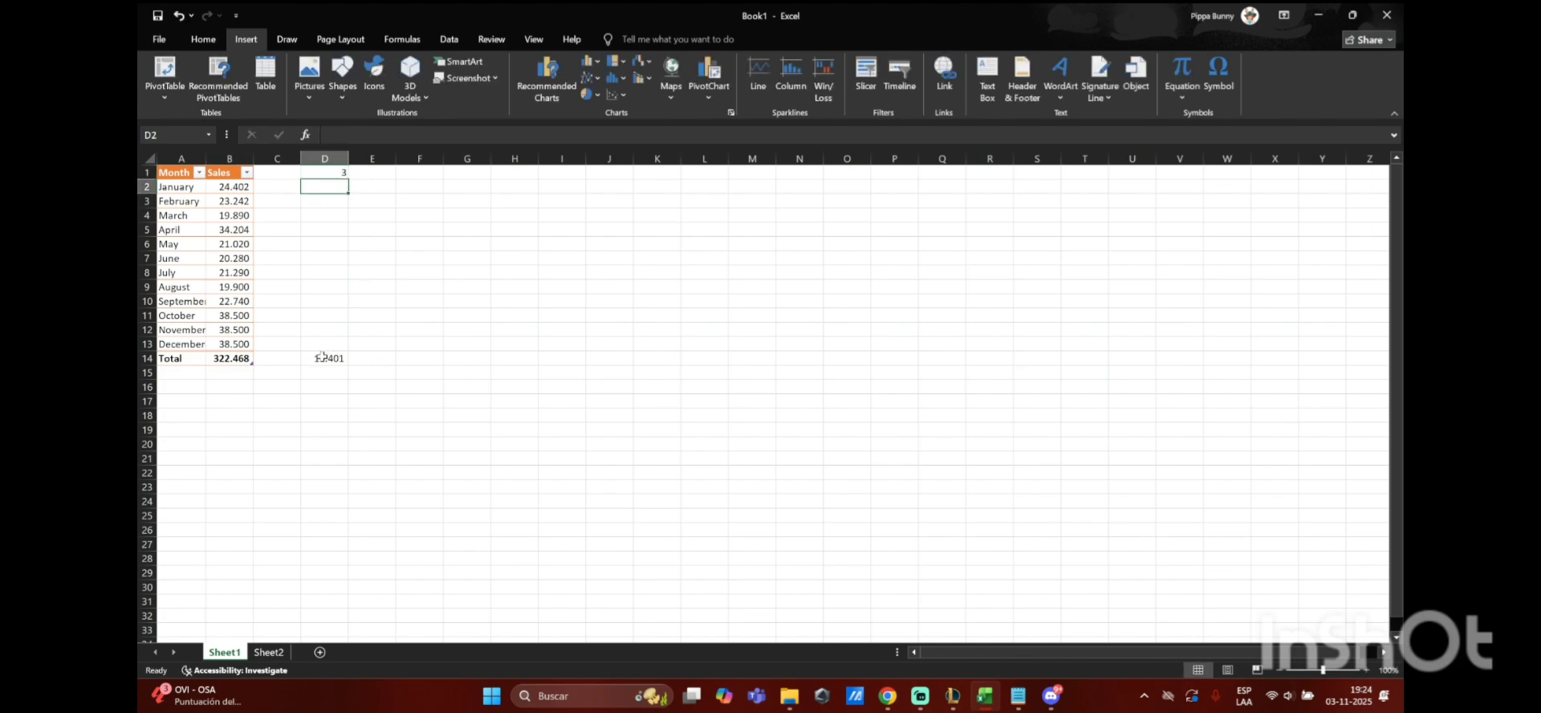
left_click(920, 696)
left_click(1244, 660)
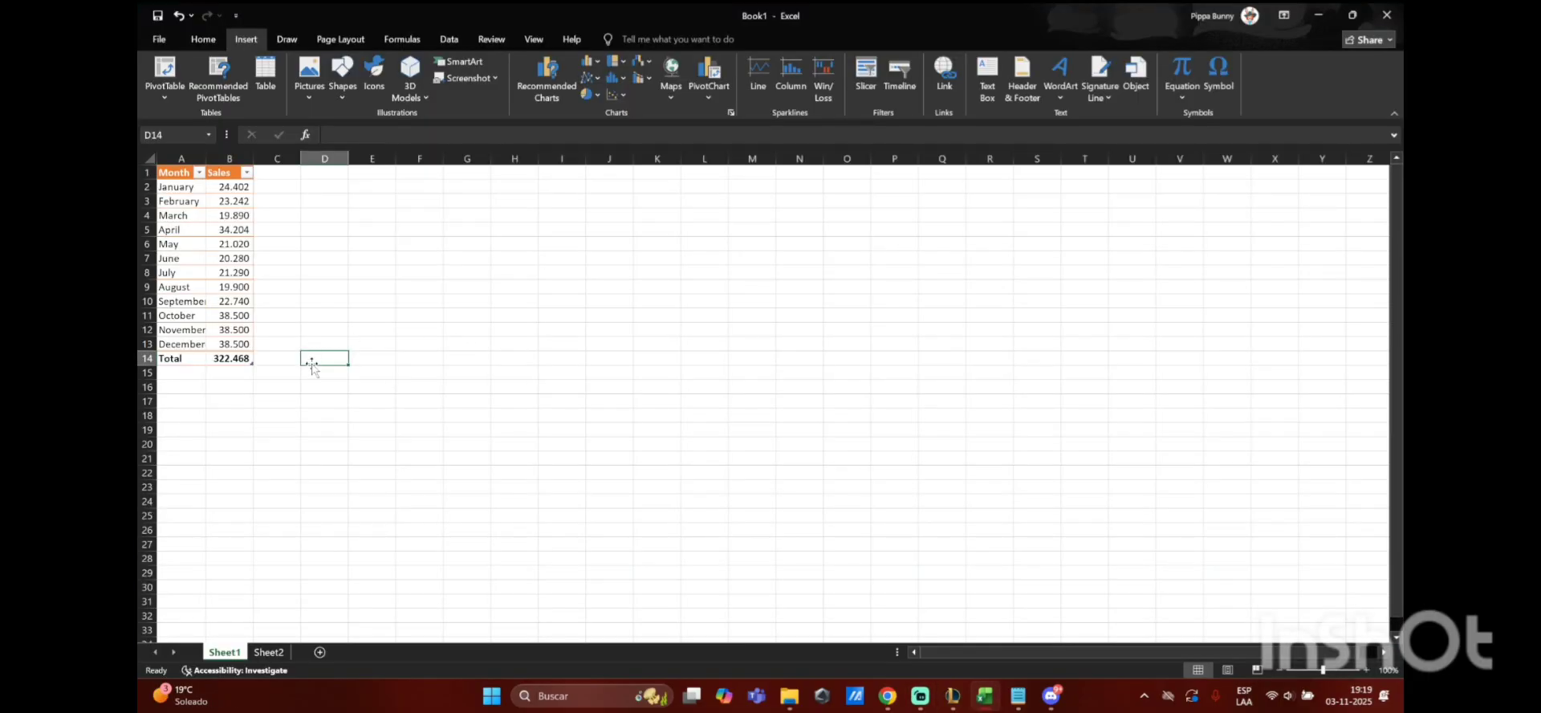
Step: Enter the formula =B2+B3-B4 in D14 to add January and February sales and subtract March's
double_click(316, 358)
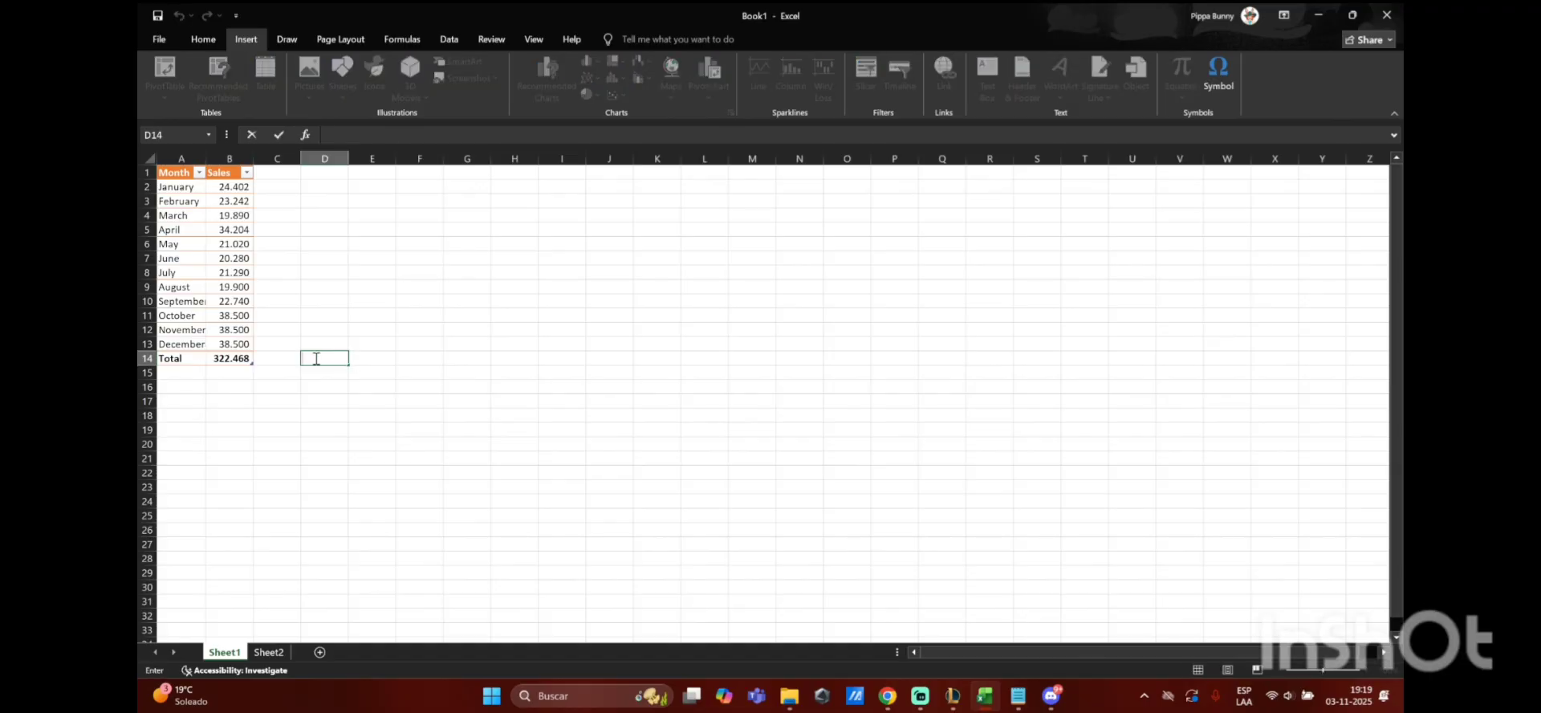
type("=")
left_click(243, 190)
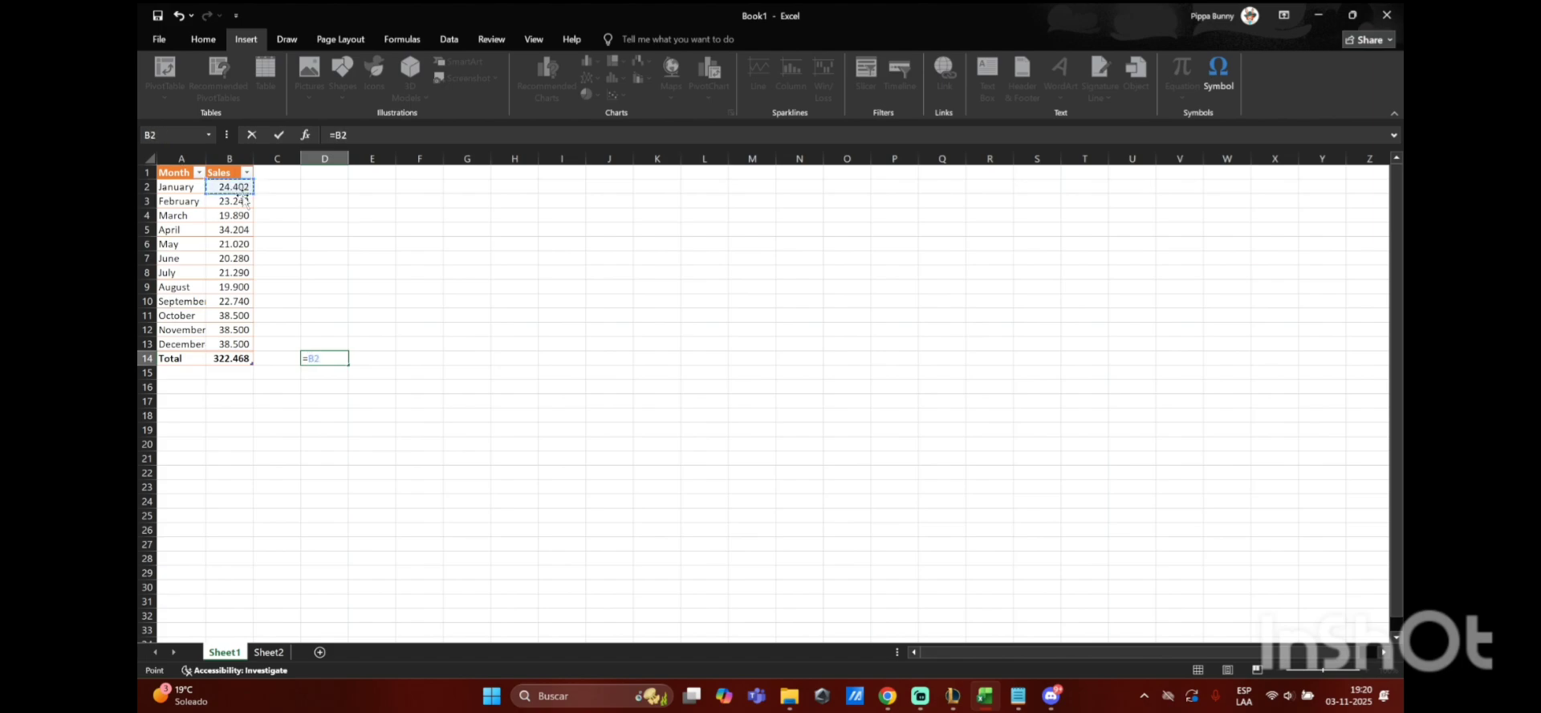
type("+")
left_click(243, 203)
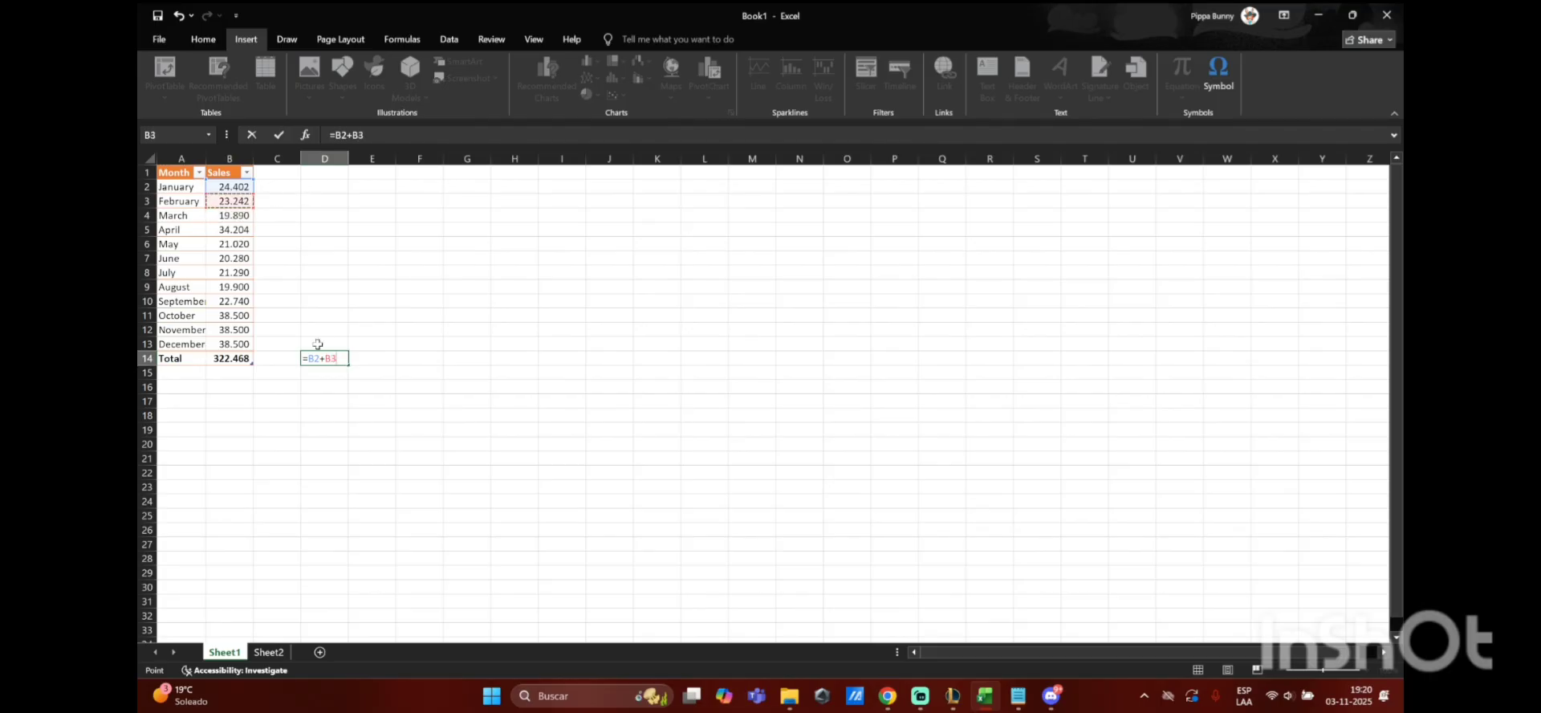
type("-")
left_click(234, 216)
key("Return")
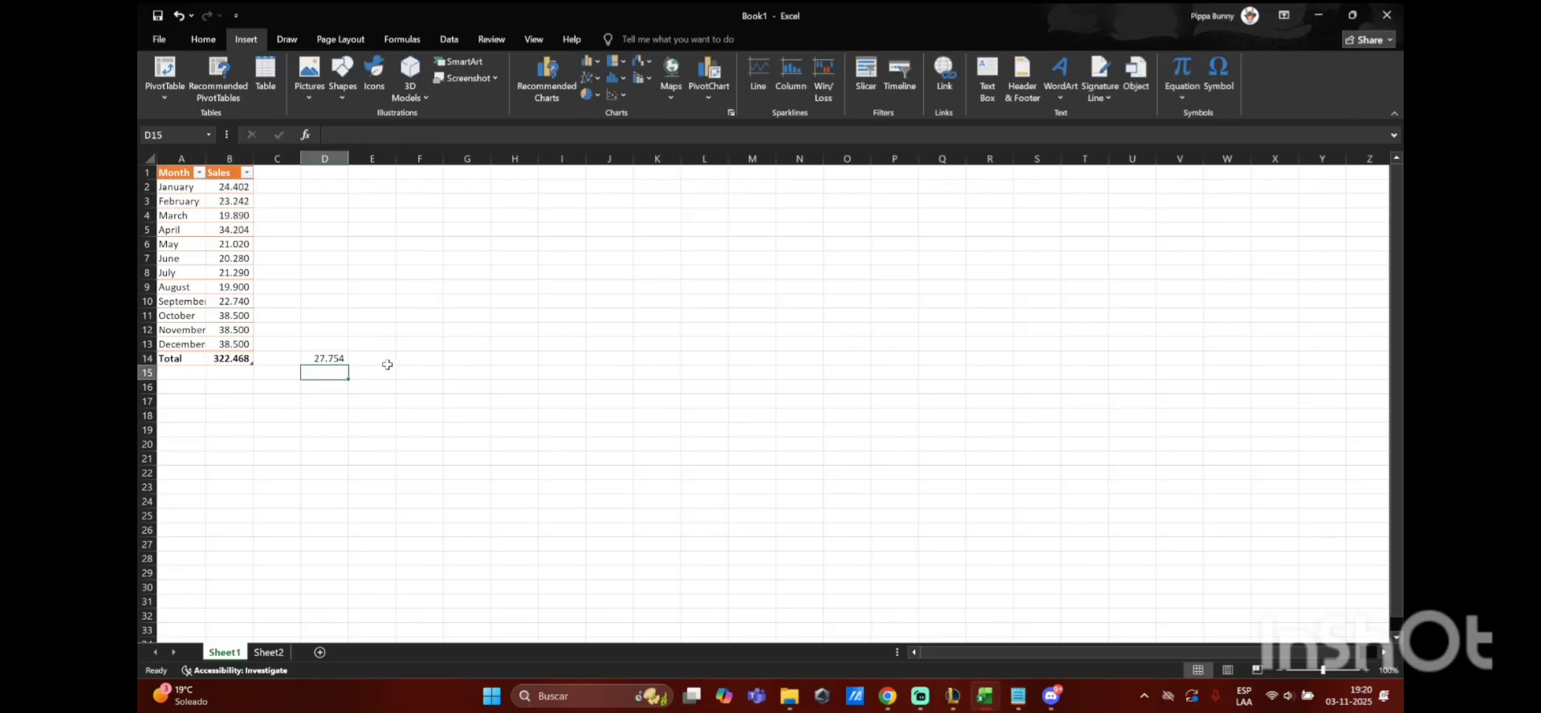
Step: Replace the formula in D14 with =B2+B3+B4+B5 to add the January to April sales
double_click(353, 358)
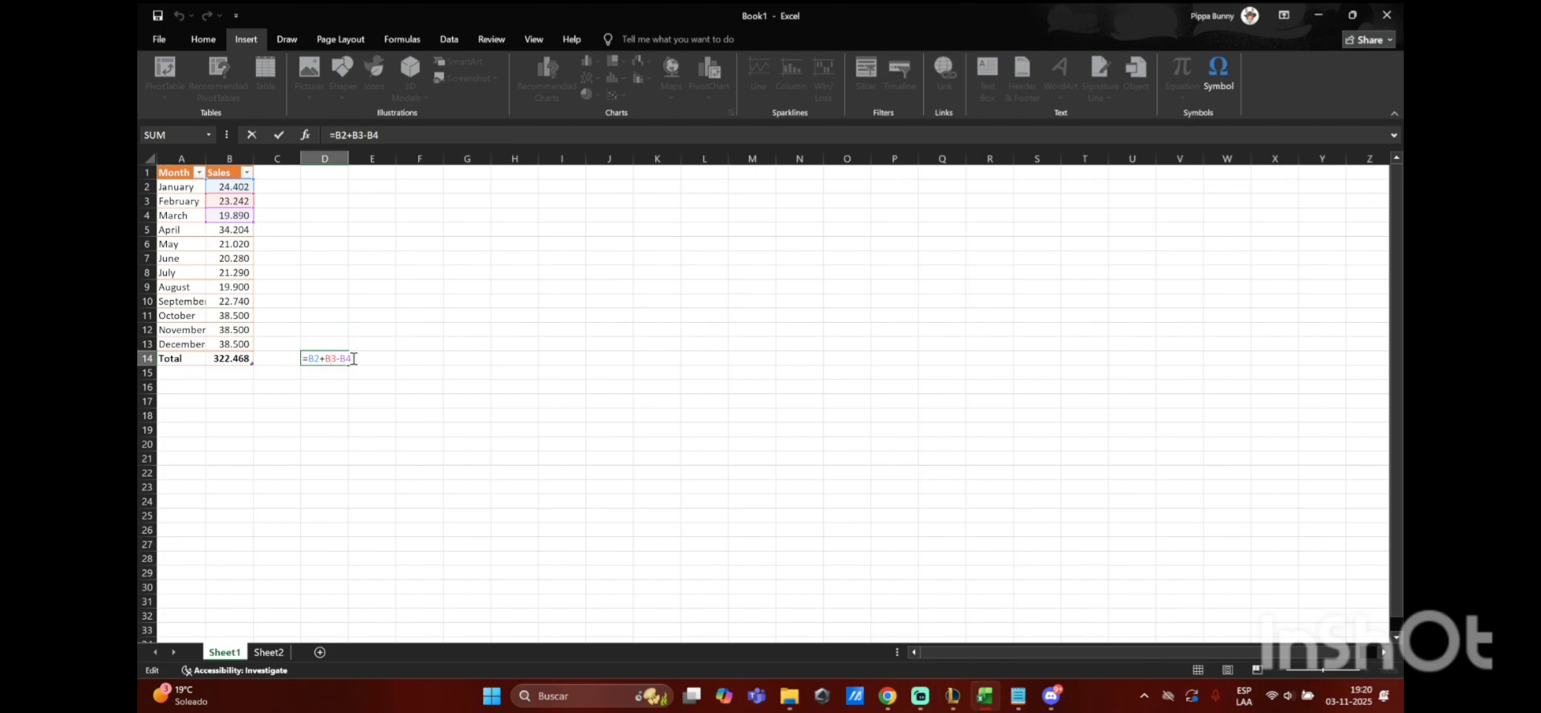
left_click_drag(349, 358, 323, 356)
key("BackSpace")
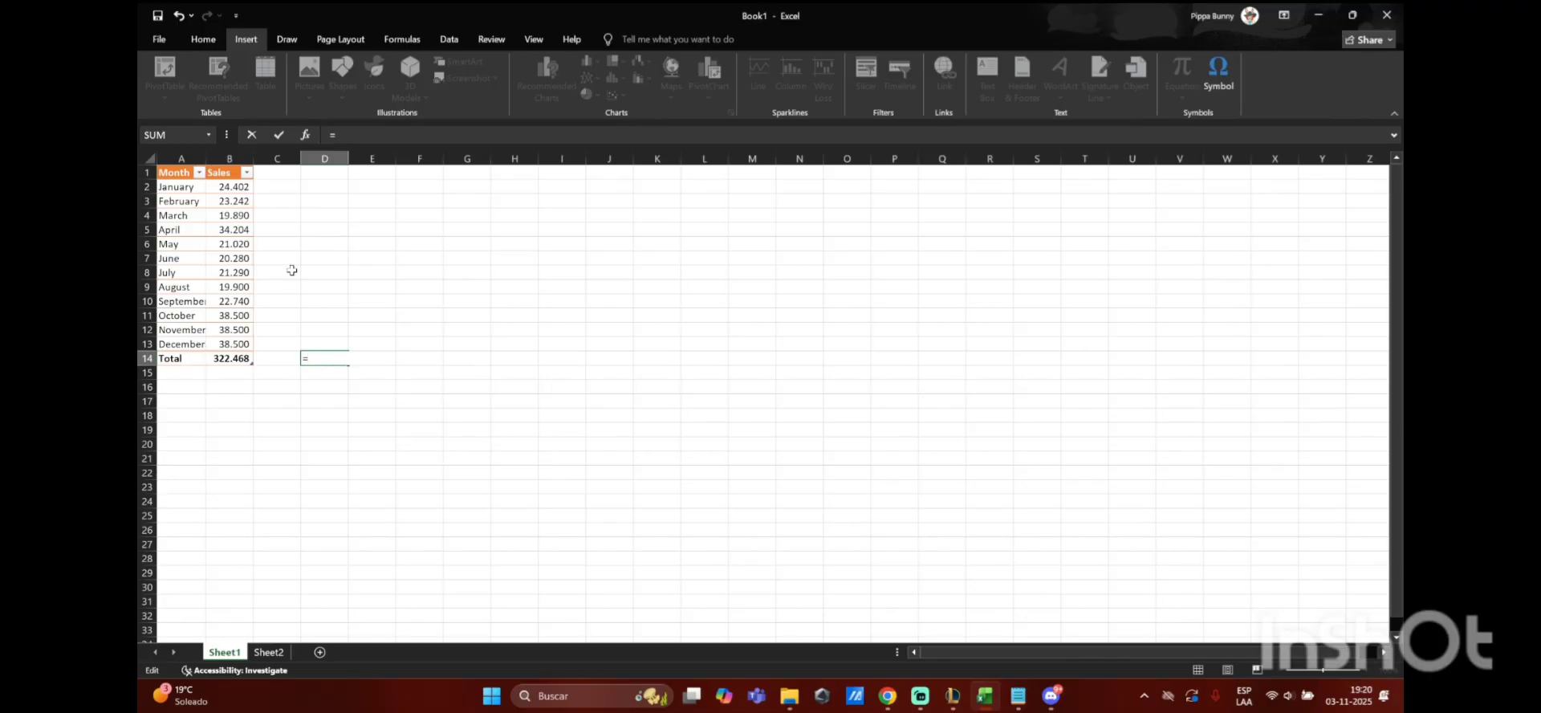
left_click(234, 187)
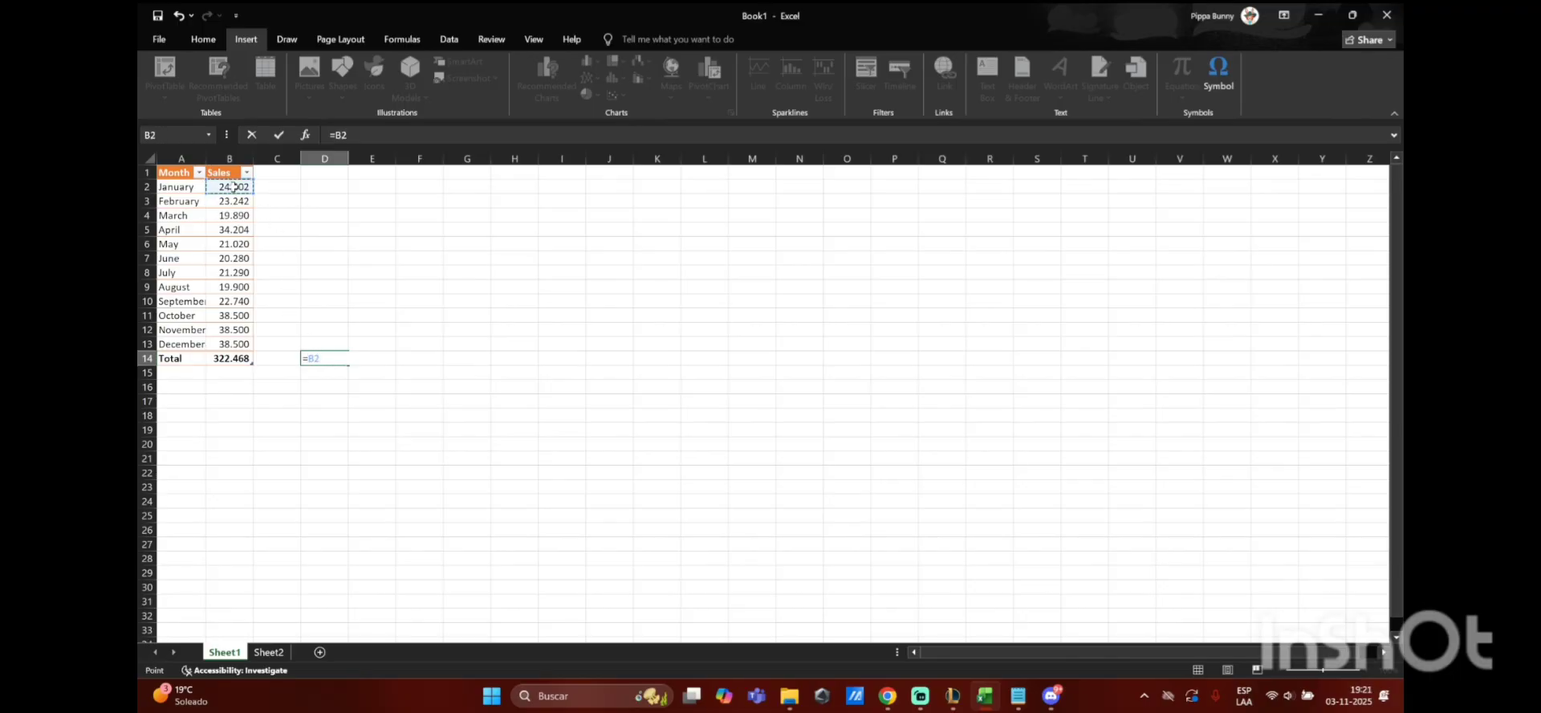
type("+")
left_click(245, 203)
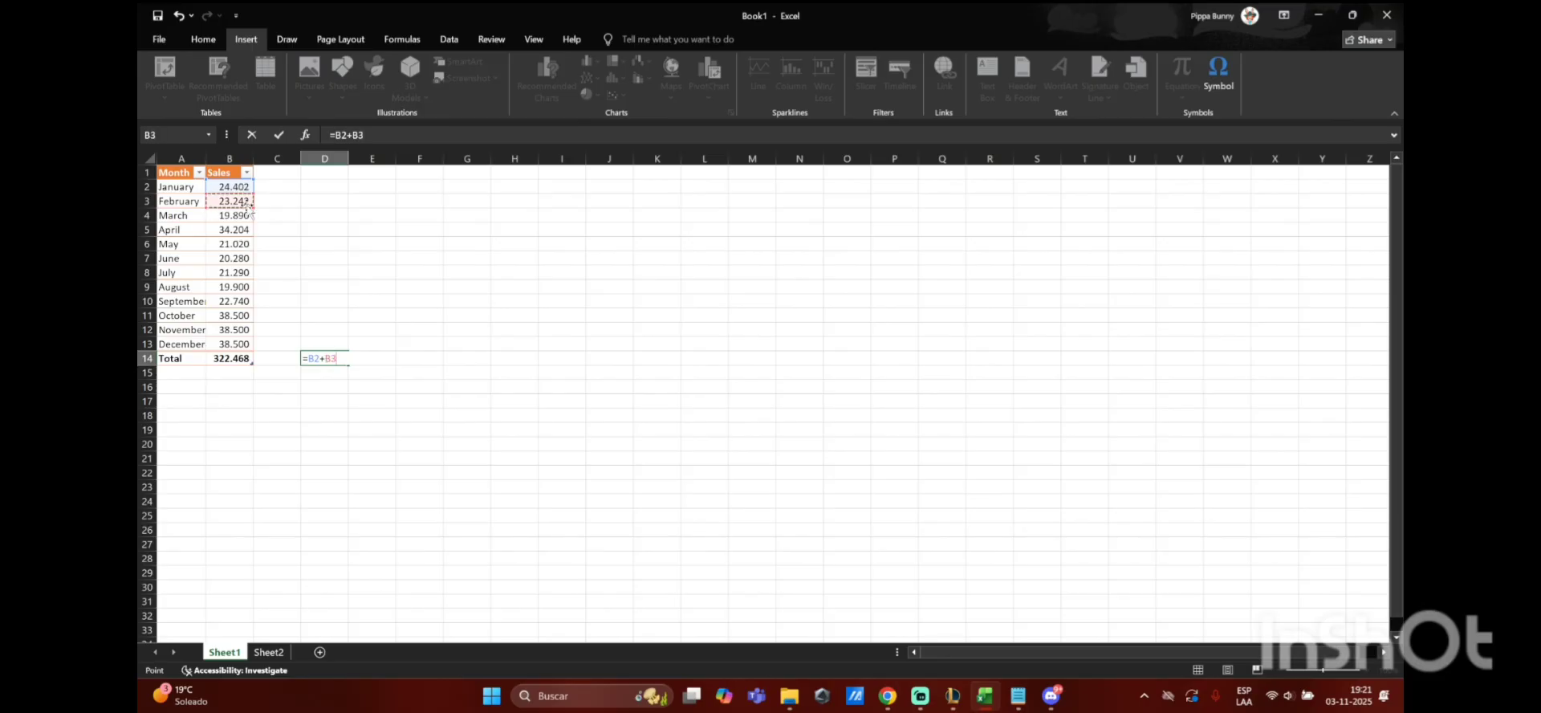
type("+")
left_click(236, 216)
type("+")
left_click(233, 229)
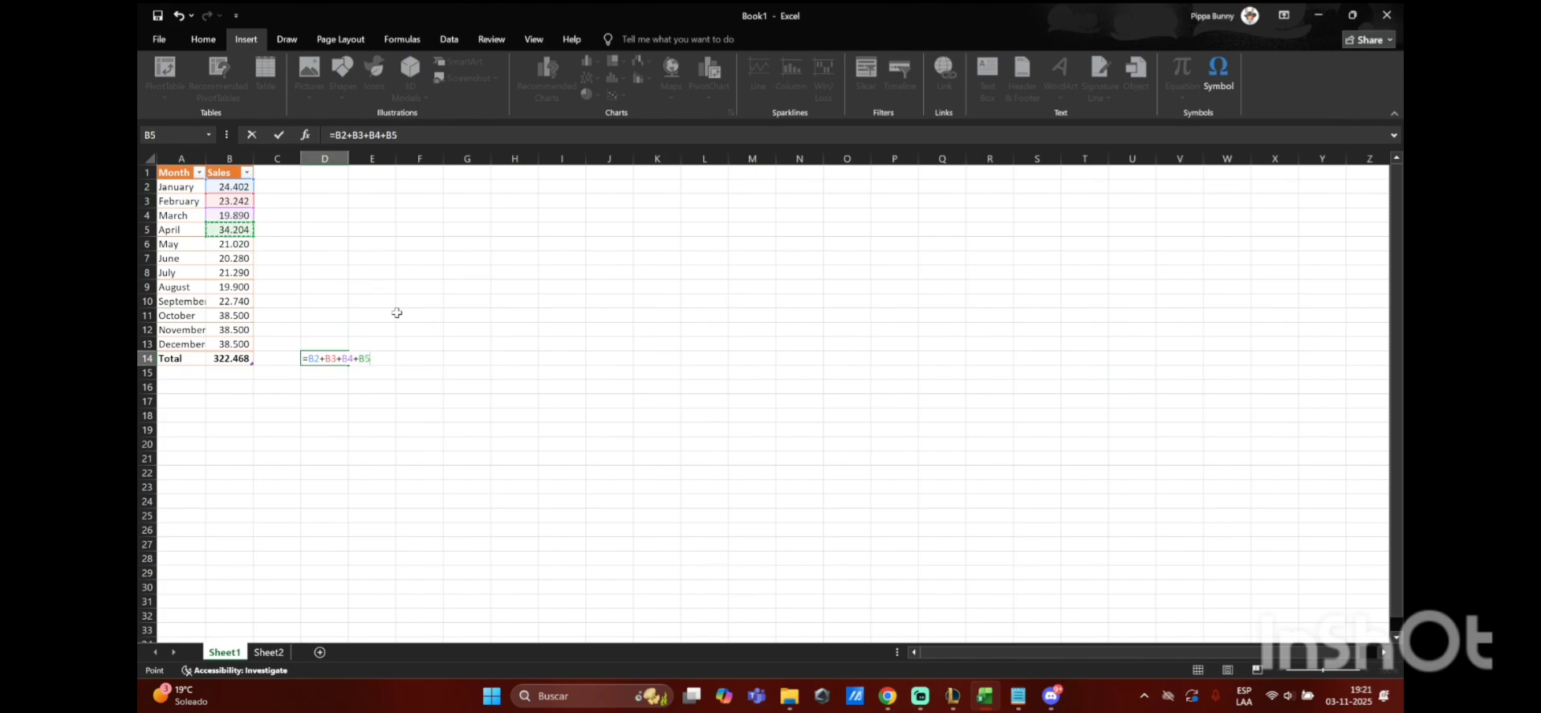
key("Return")
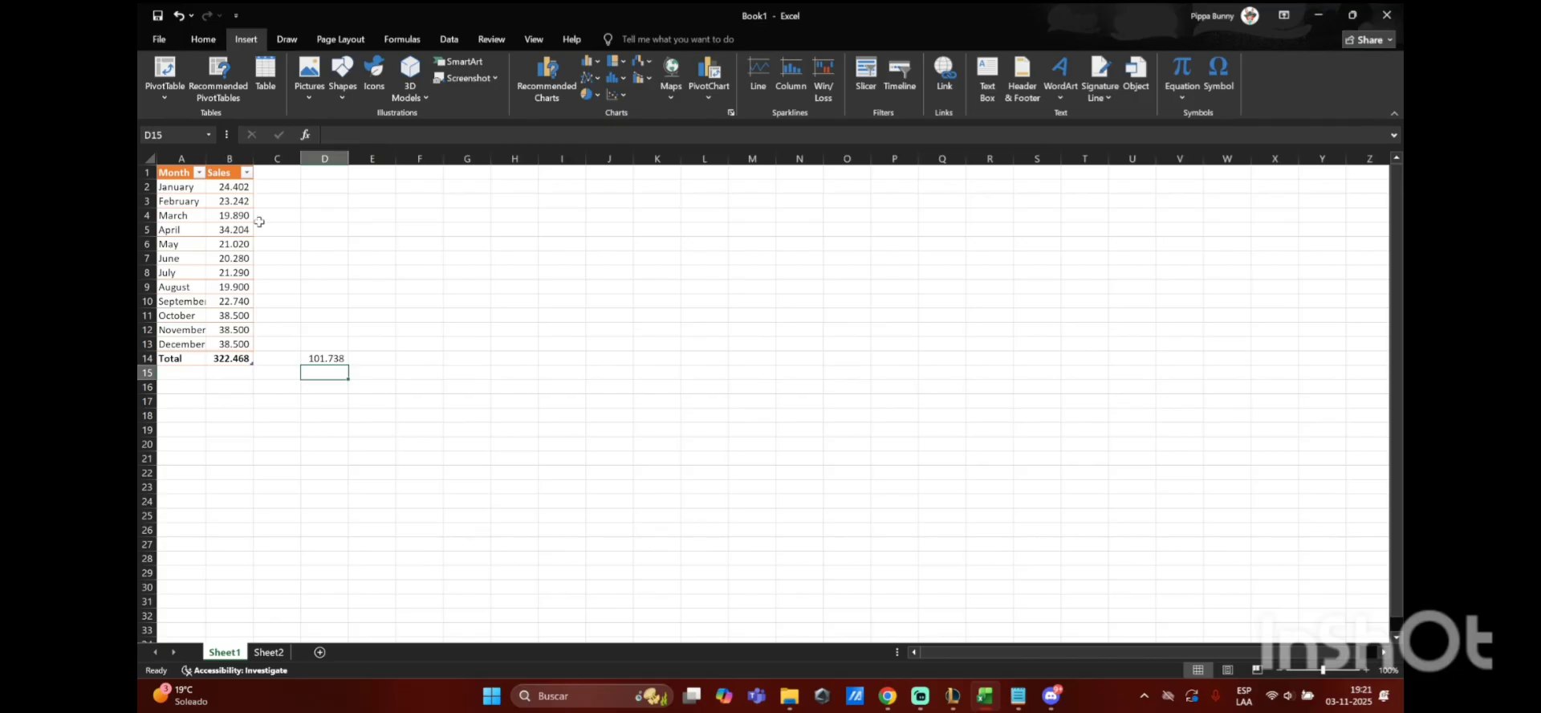
Step: Clear the formula in D14 and start a new one that references January's sales in B2
double_click(340, 358)
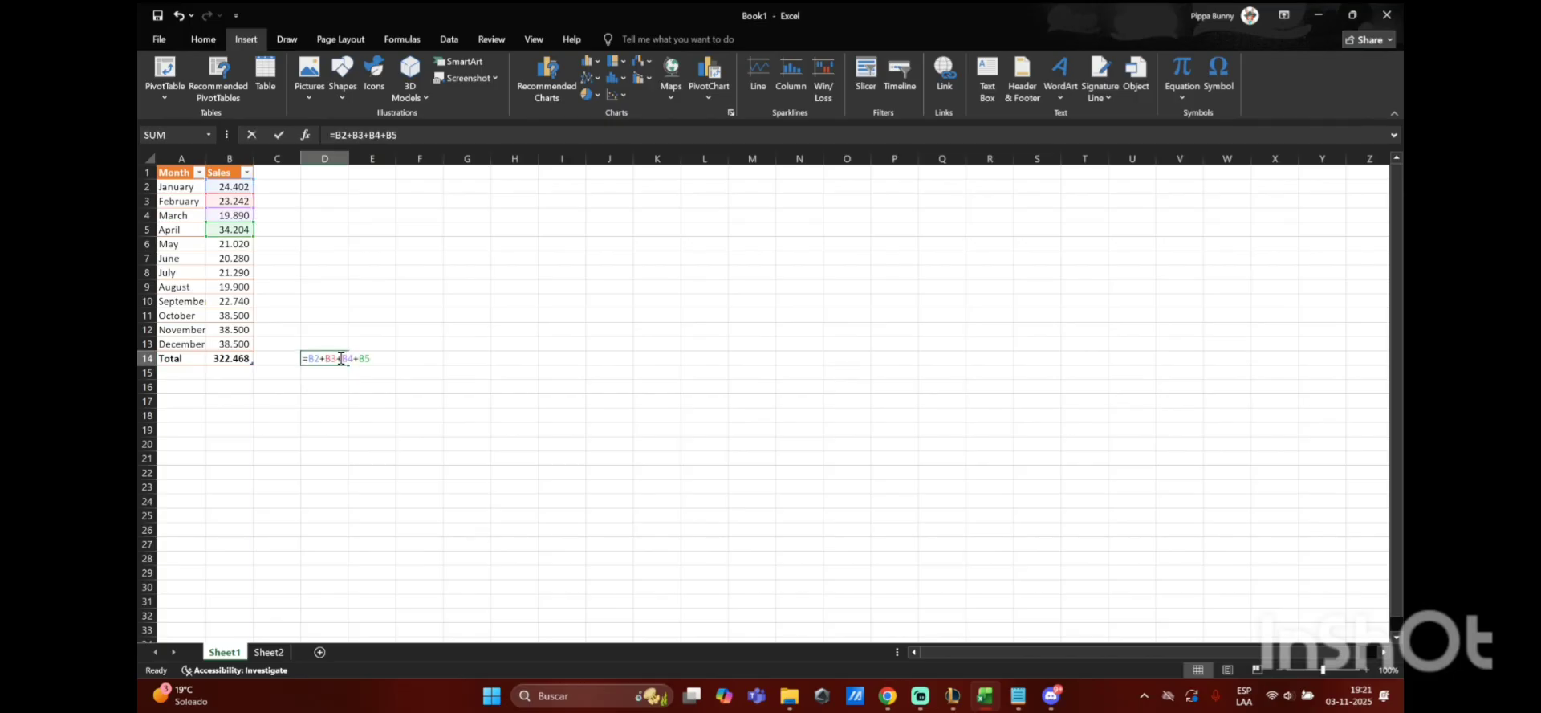
triple_click(373, 358)
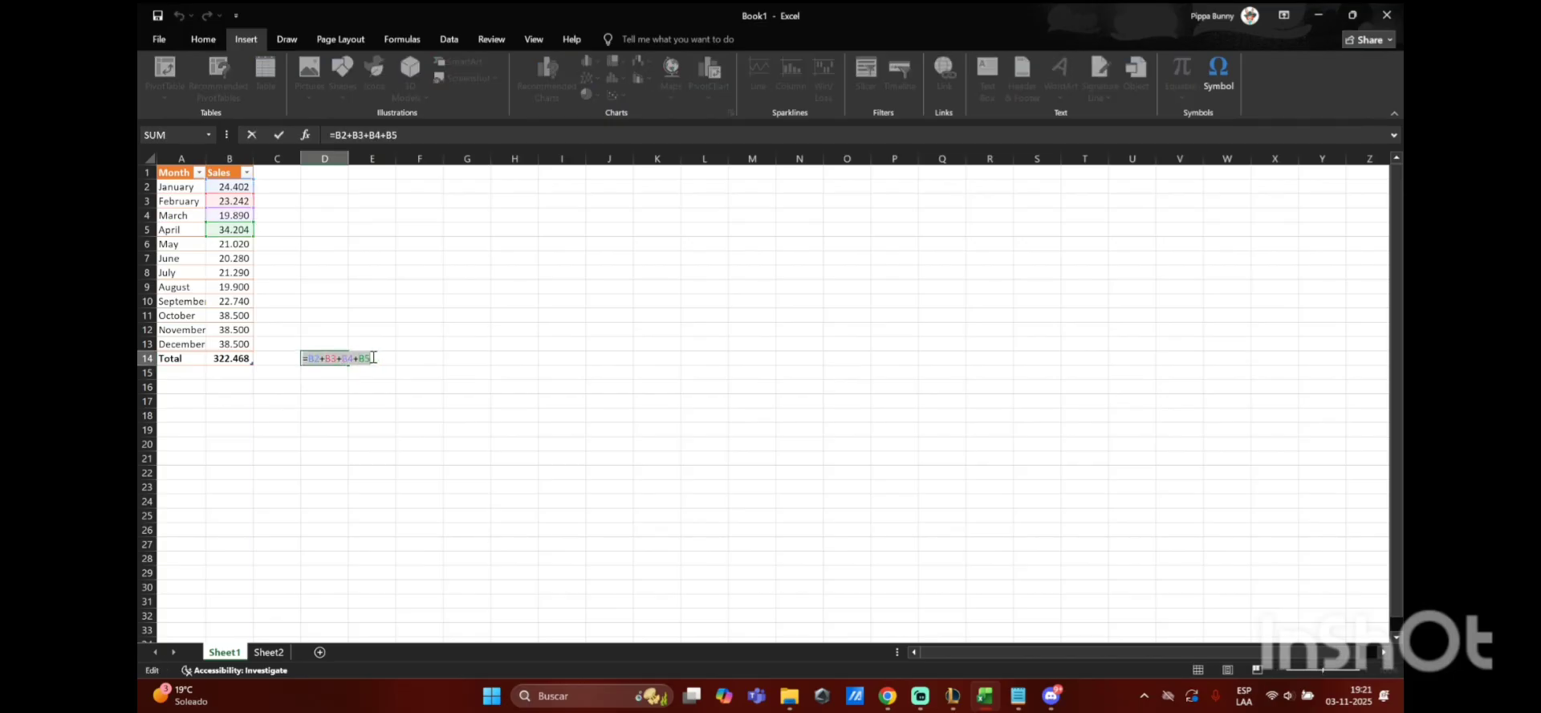
key("BackSpace")
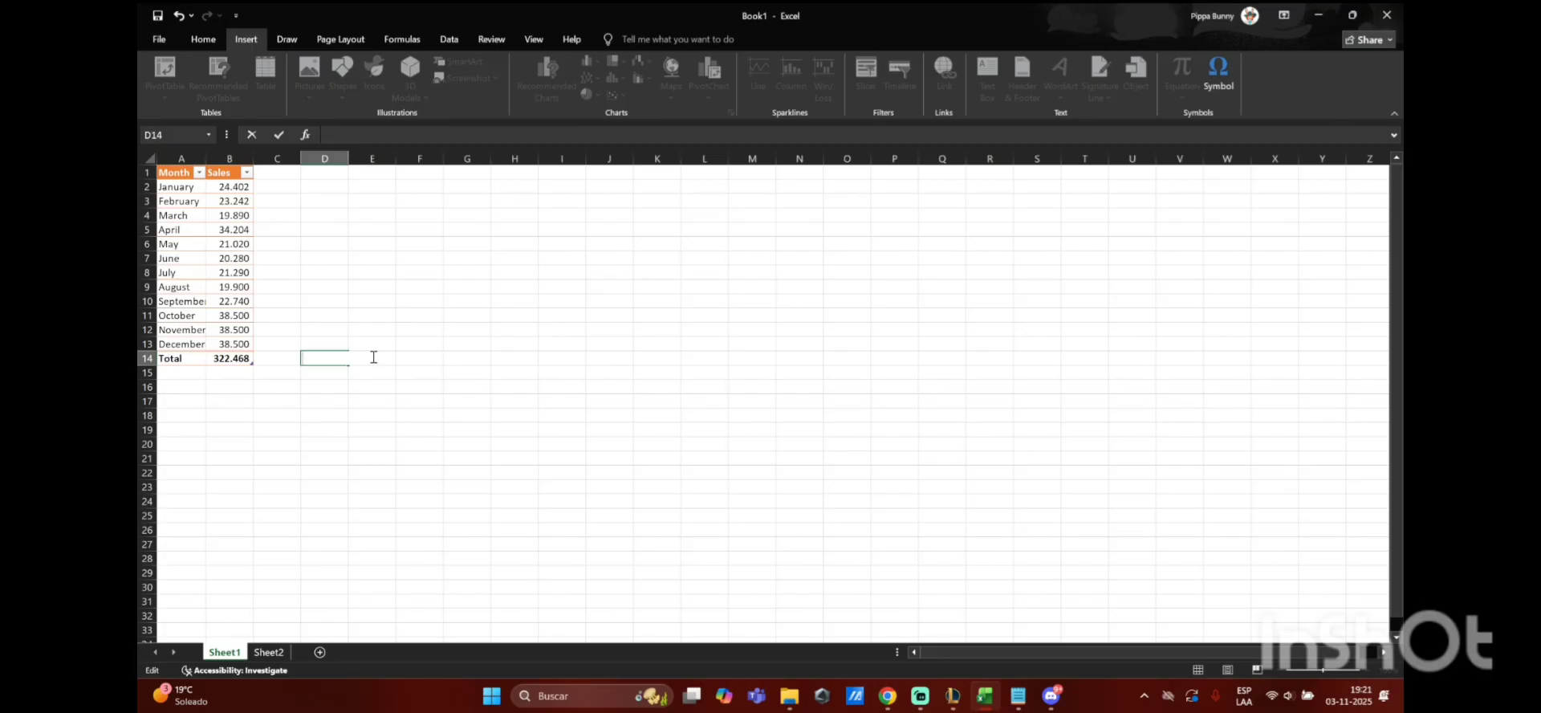
type("=")
left_click(225, 186)
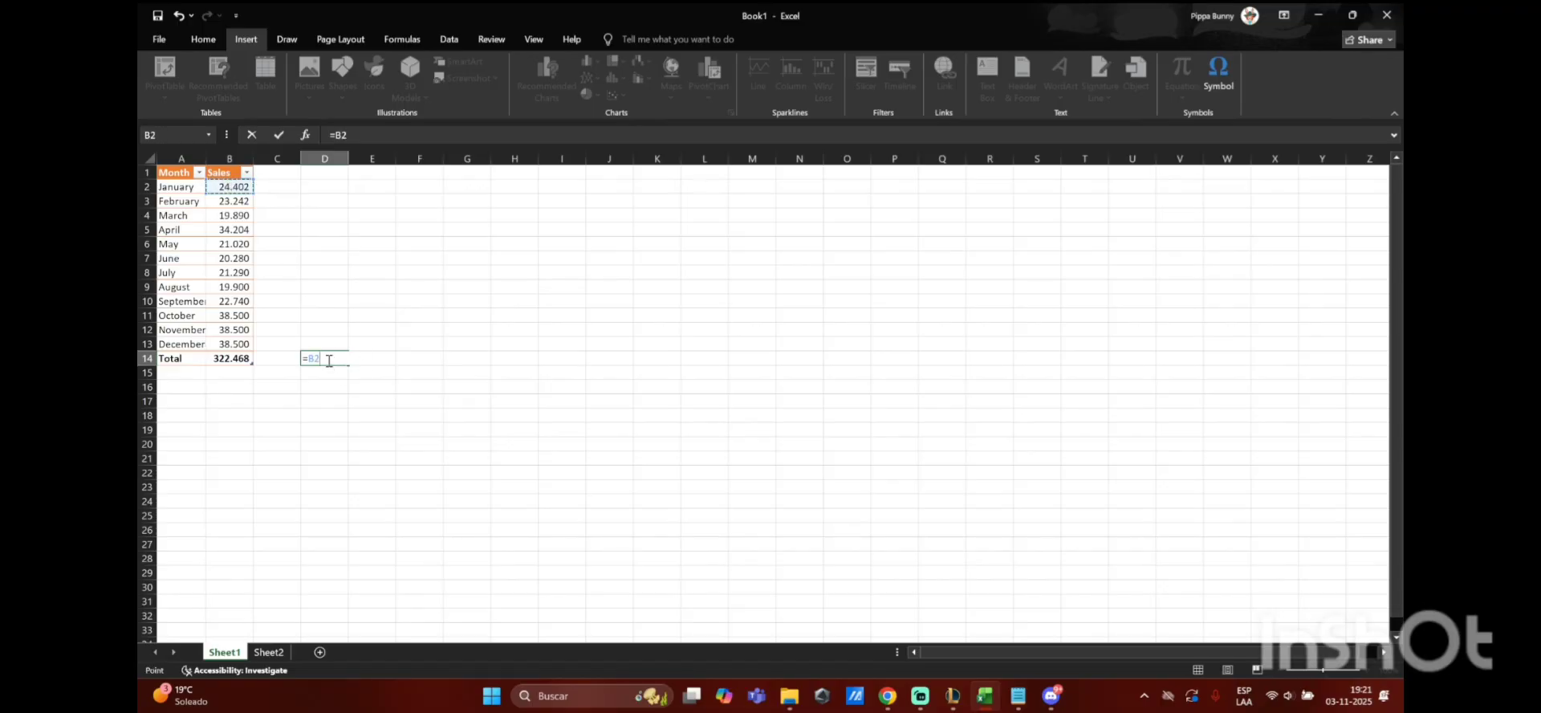
type("x")
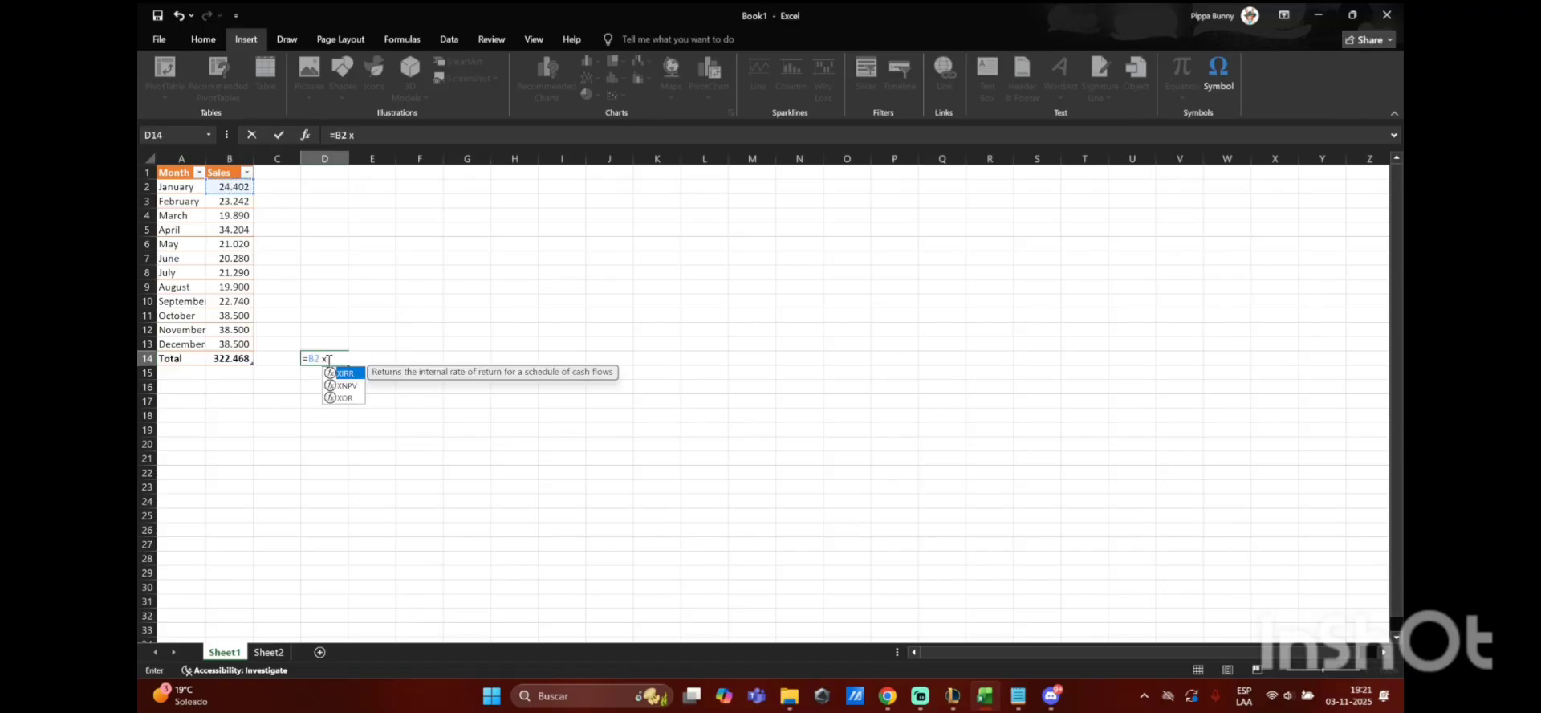
key("BackSpace")
type("X")
key("BackSpace")
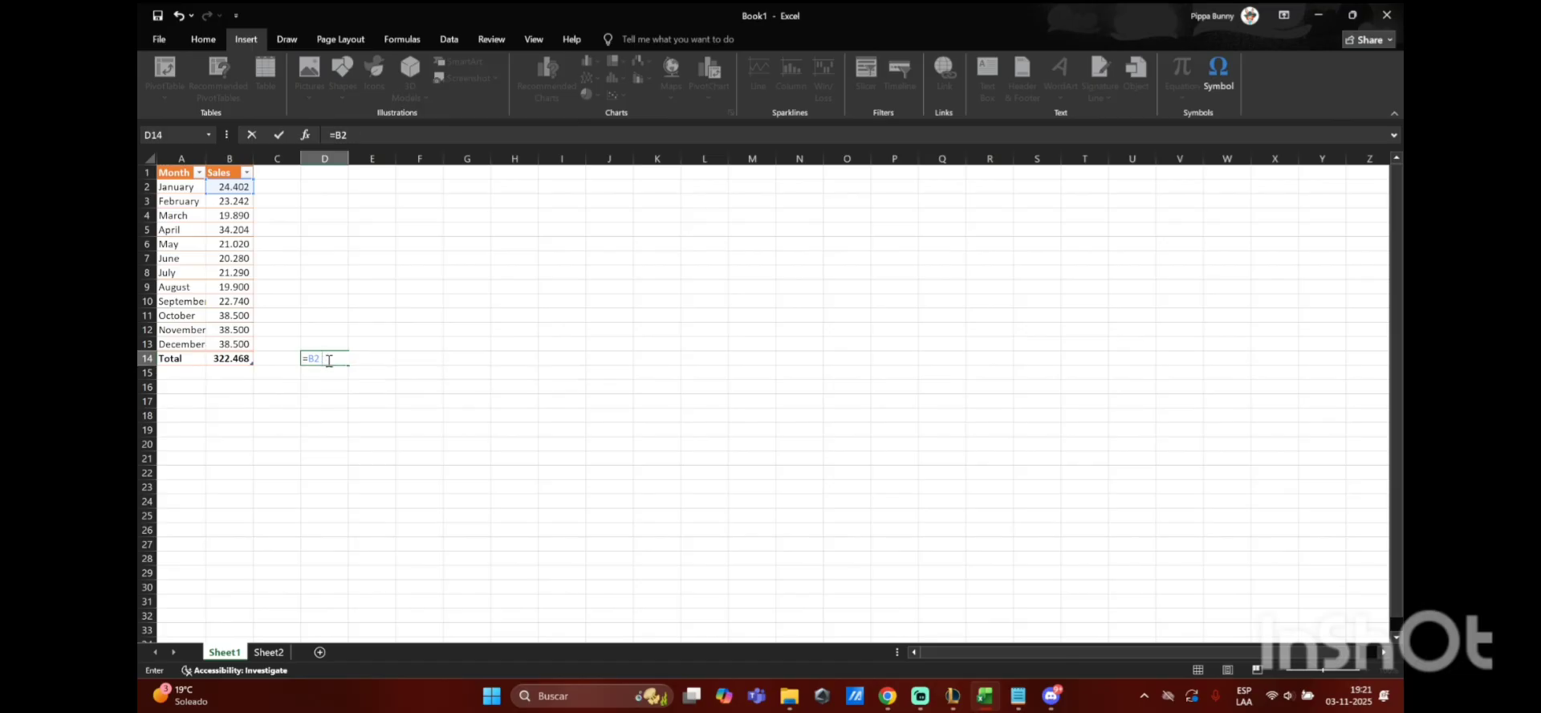
type("X")
left_click(955, 697)
left_click(922, 697)
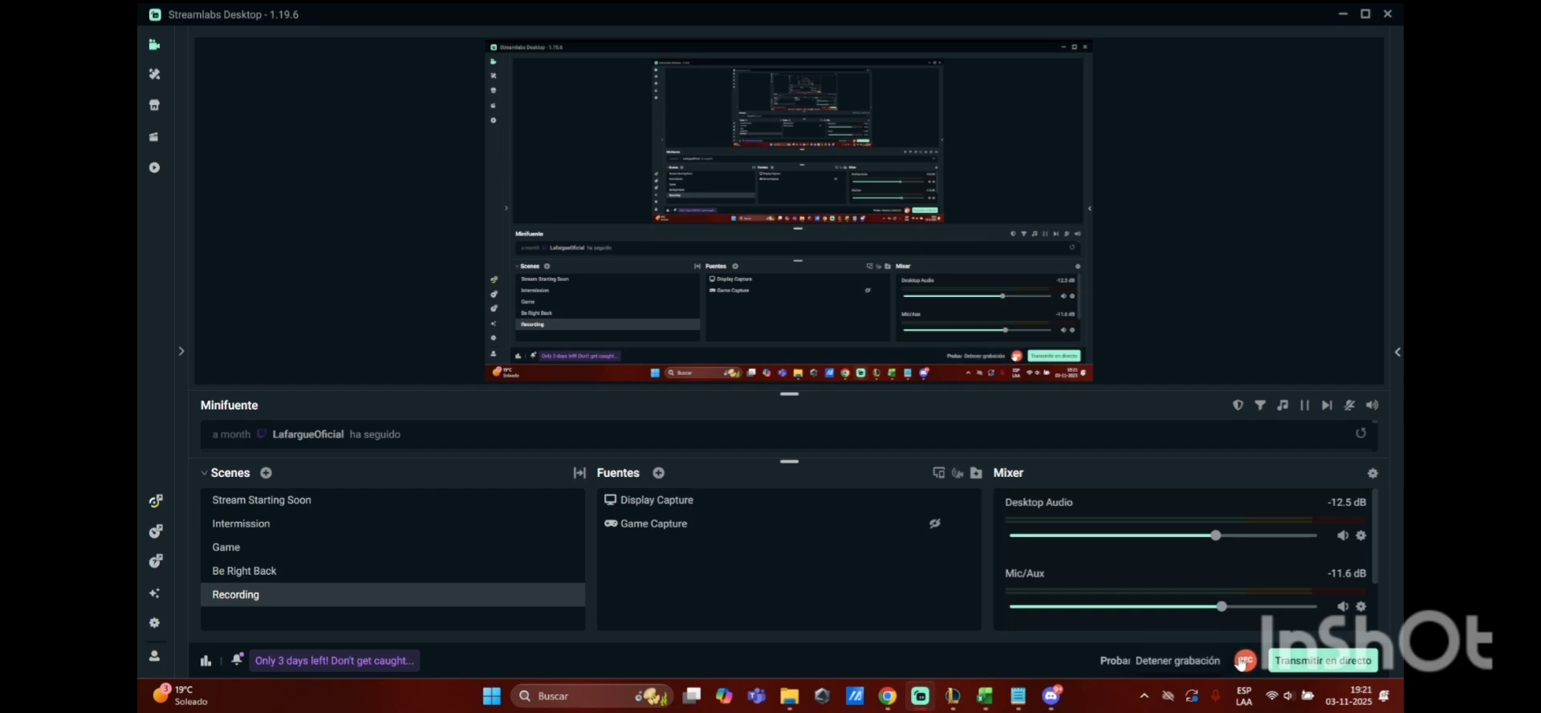
left_click(985, 696)
key("BackSpace")
key("BackSpace")
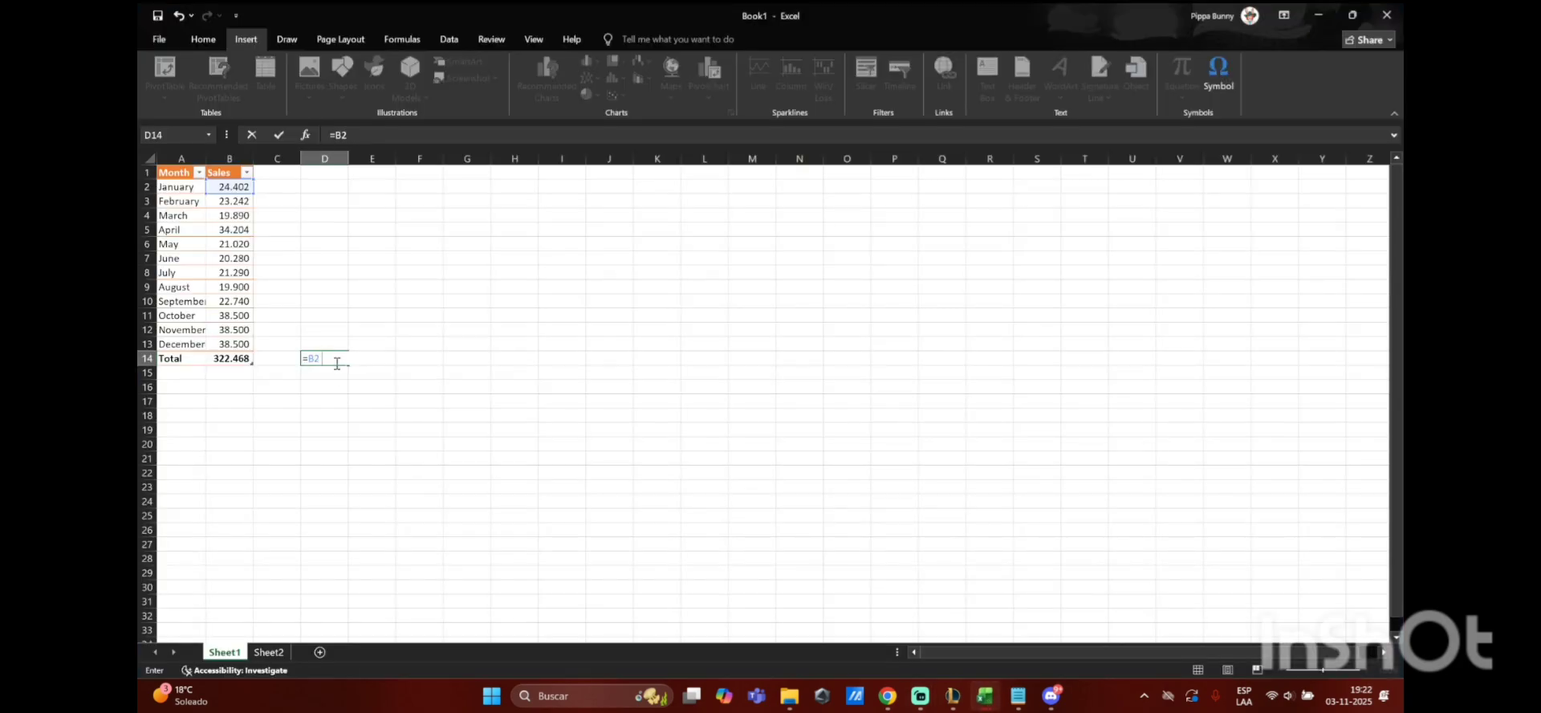
left_click(920, 696)
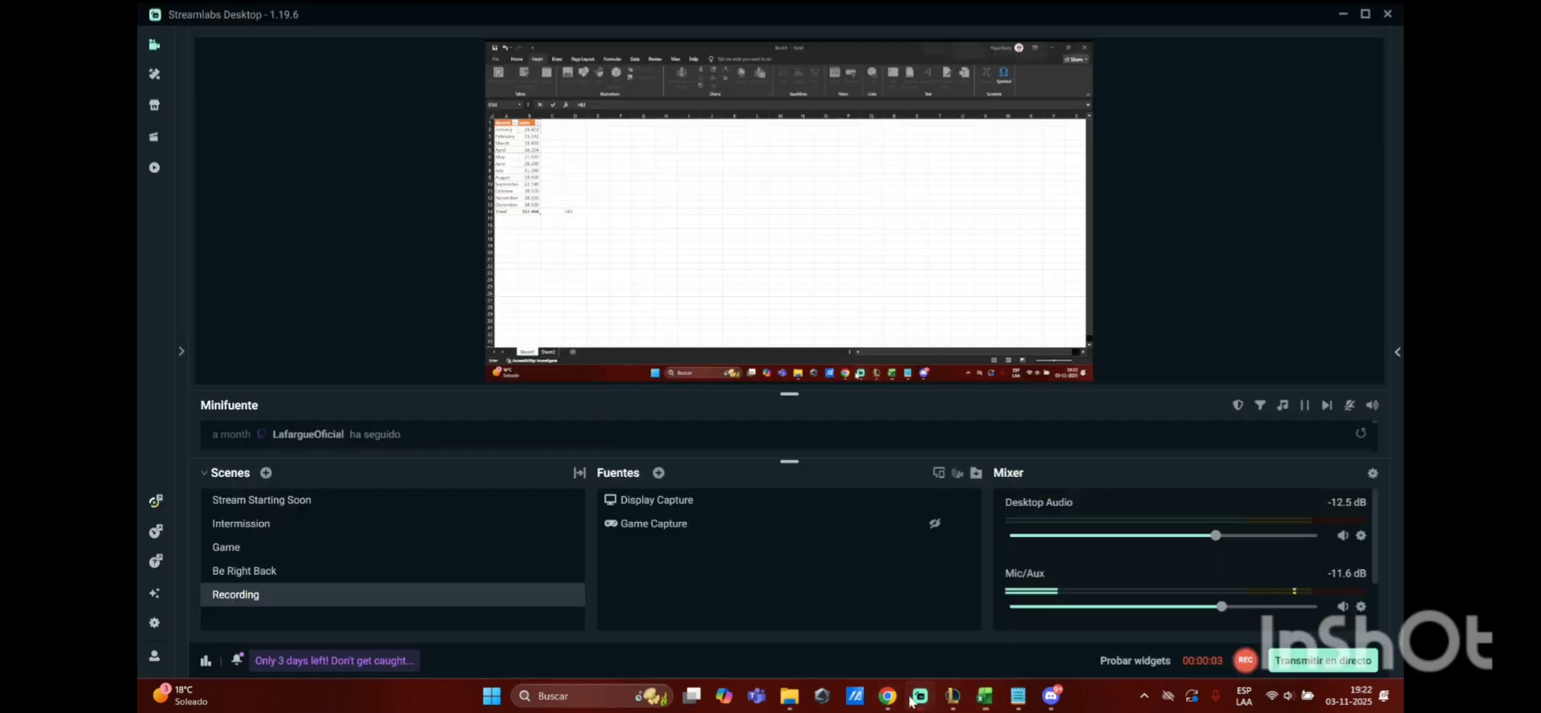
left_click(920, 696)
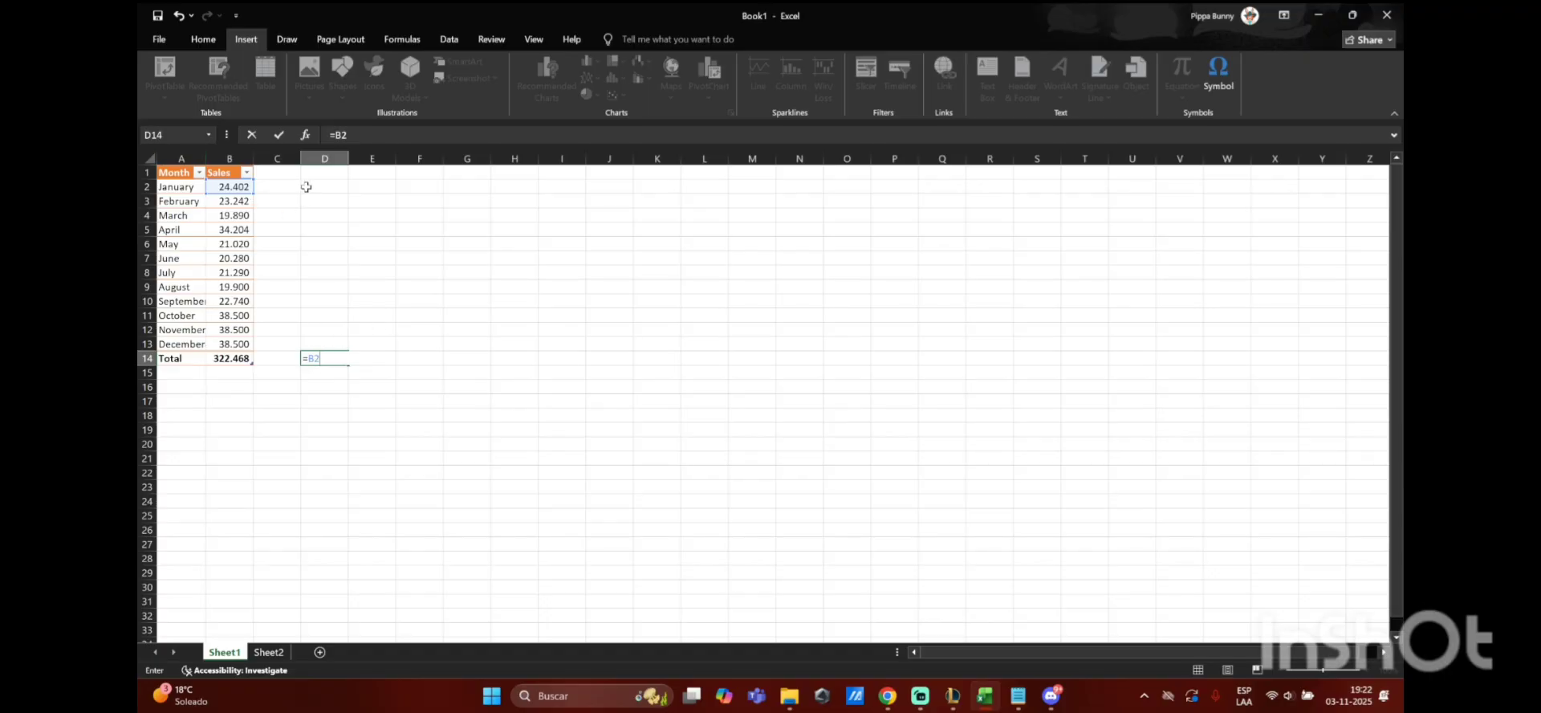
Step: Accept =B2 in D14 and enter the multiplier 1 in D1
left_click(287, 185)
type("1")
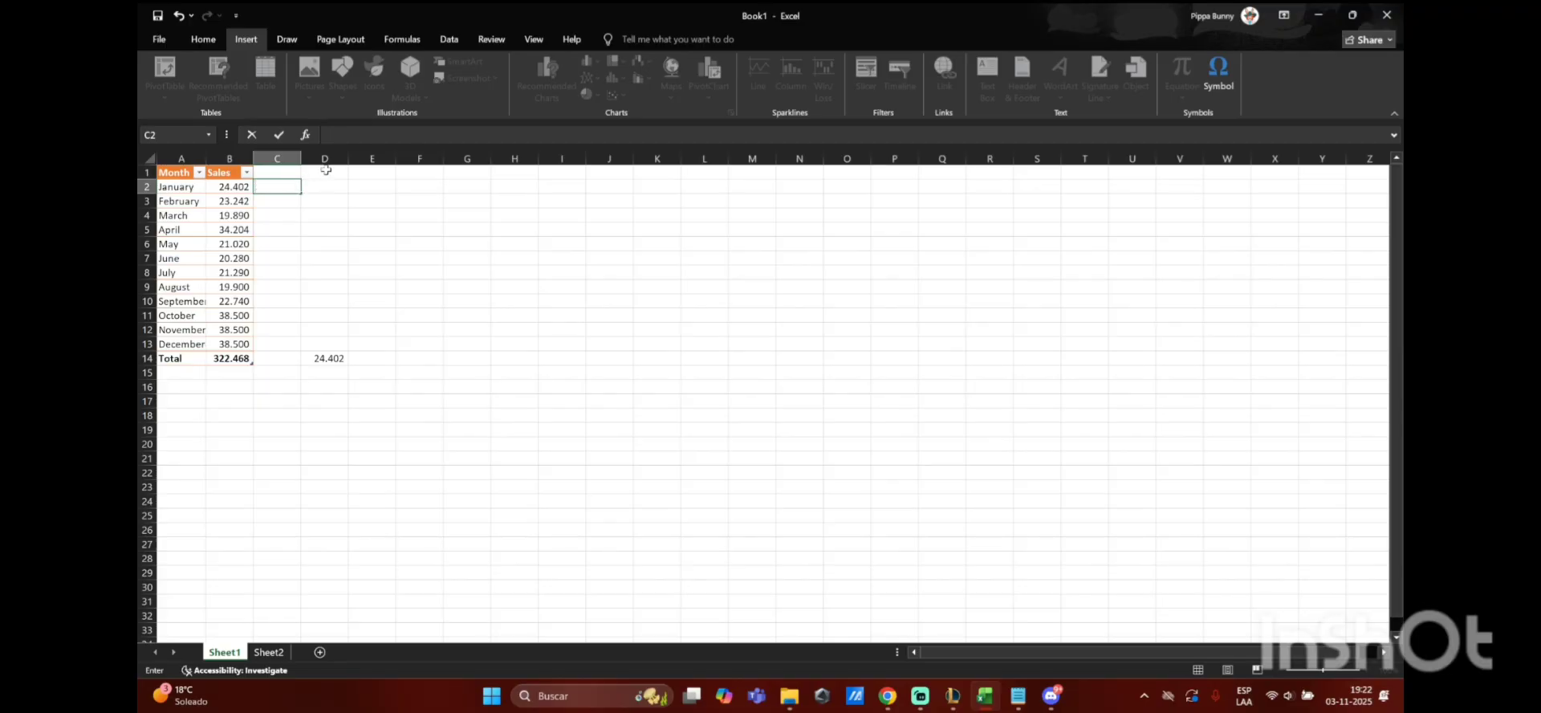
left_click(330, 172)
type("1")
key("Return")
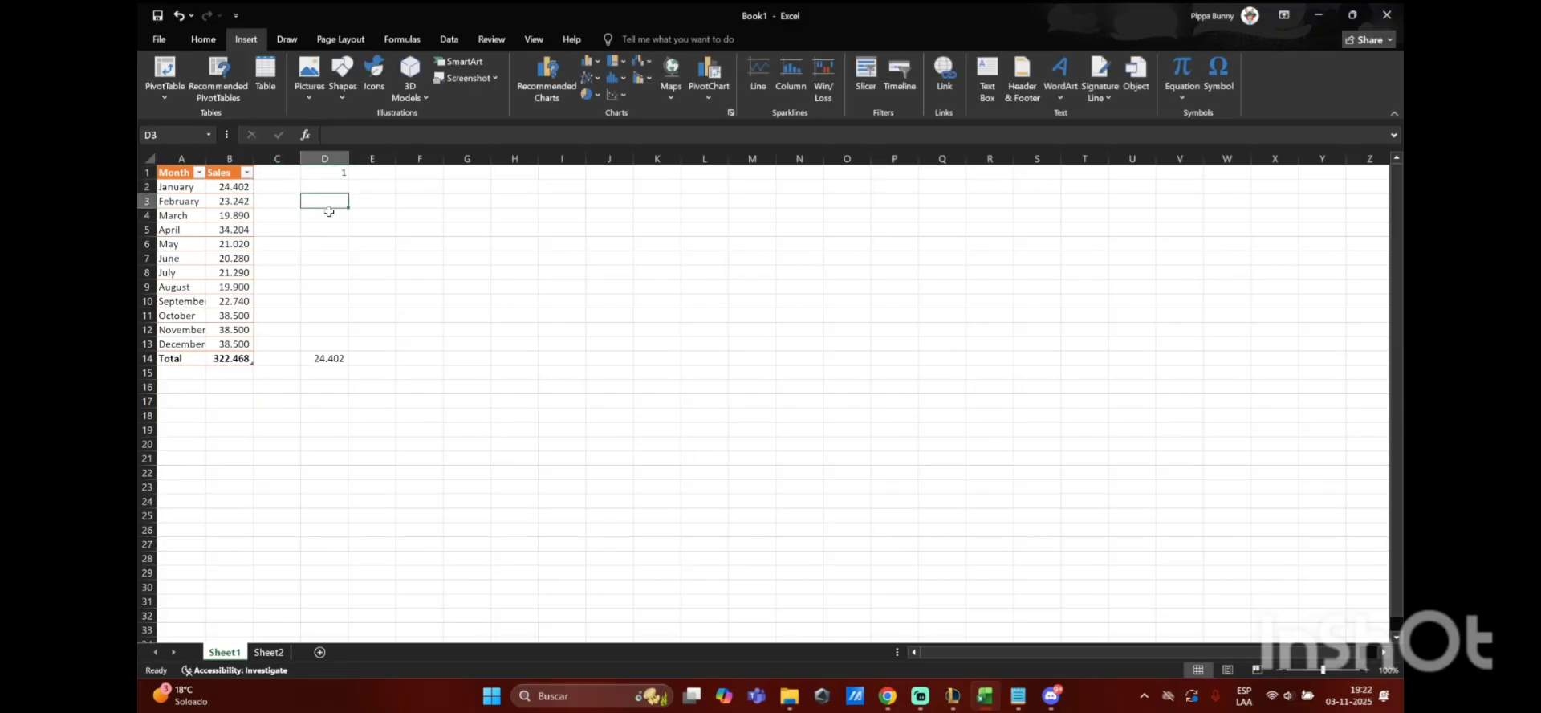
Step: Extend the formula in D14 to =B2*D1 to multiply January's sales by the multiplier
left_click(344, 358)
double_click(345, 359)
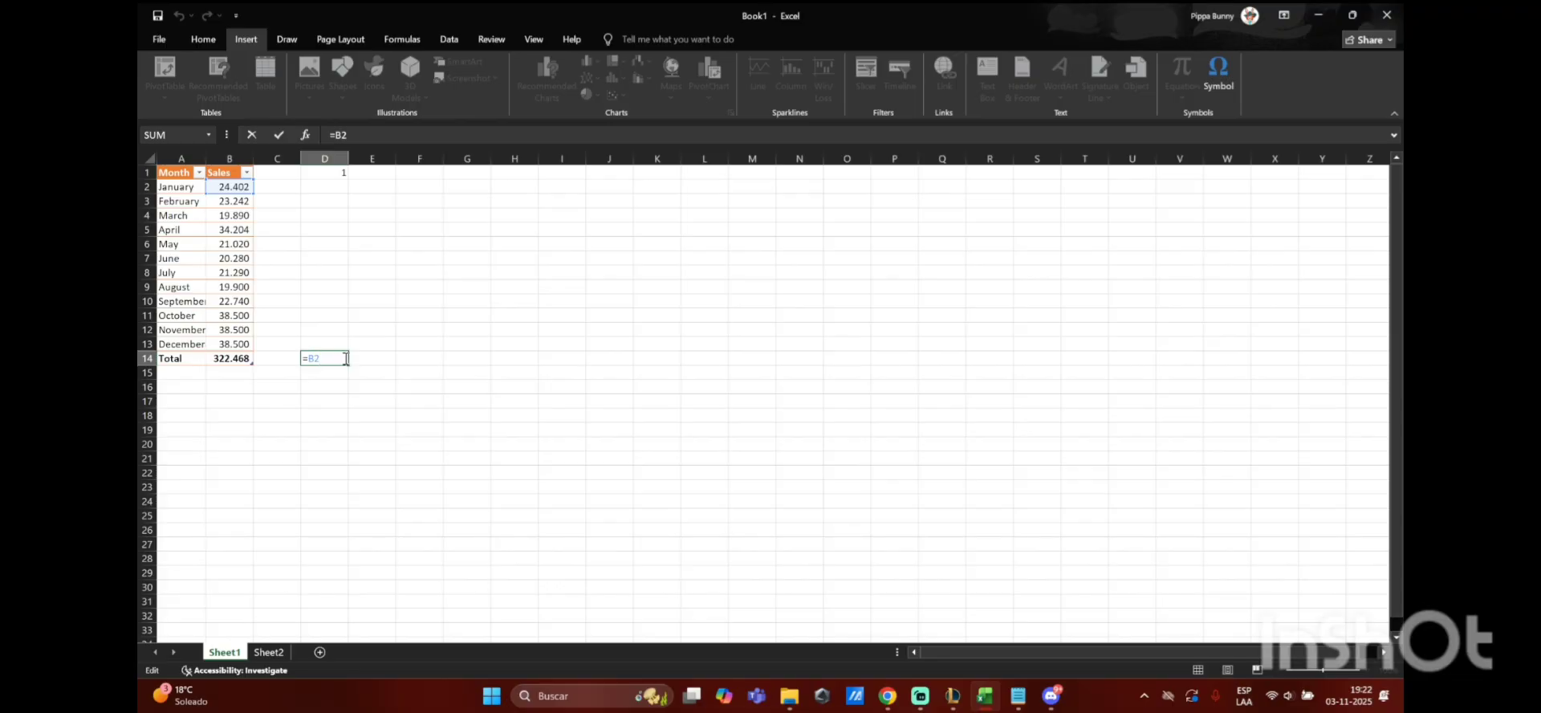
type("*")
left_click(334, 173)
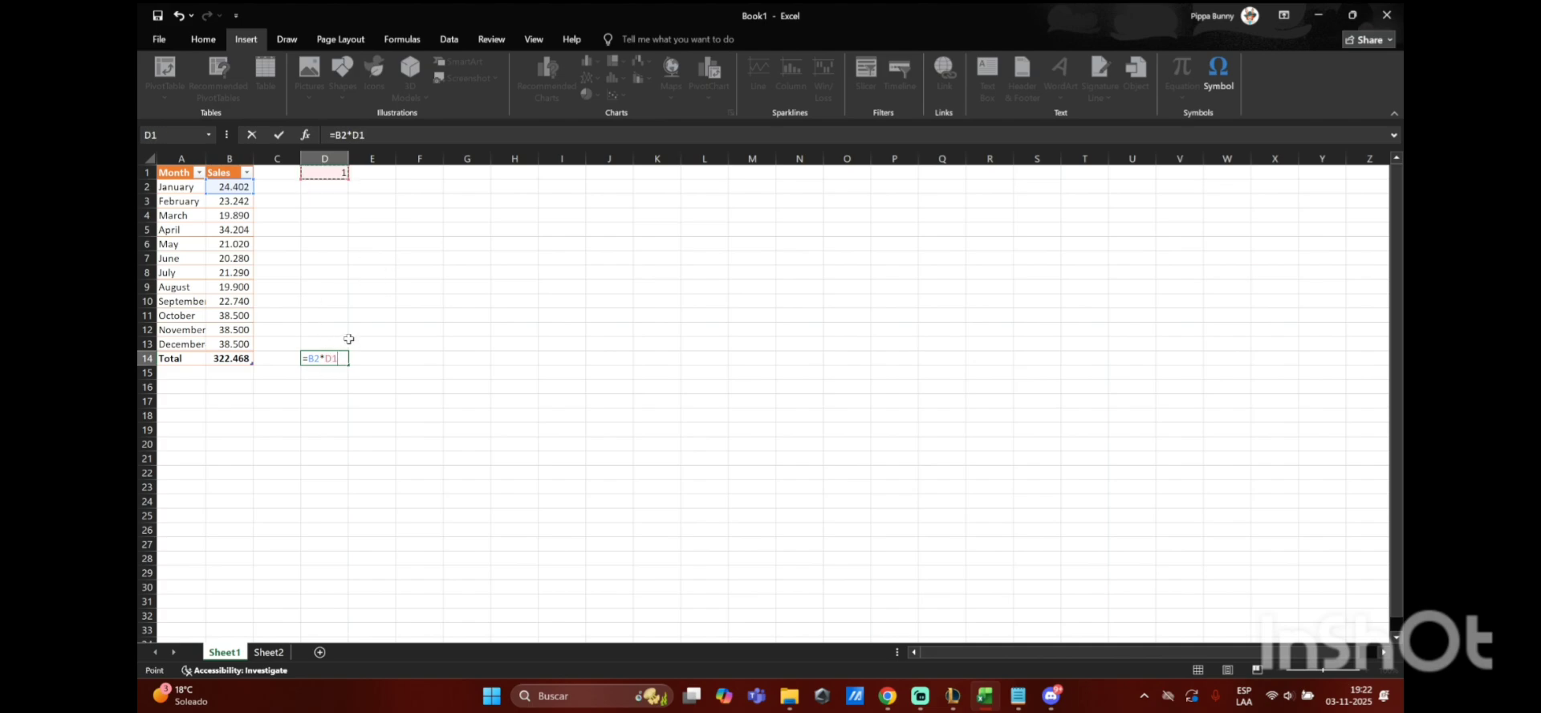
key("Return")
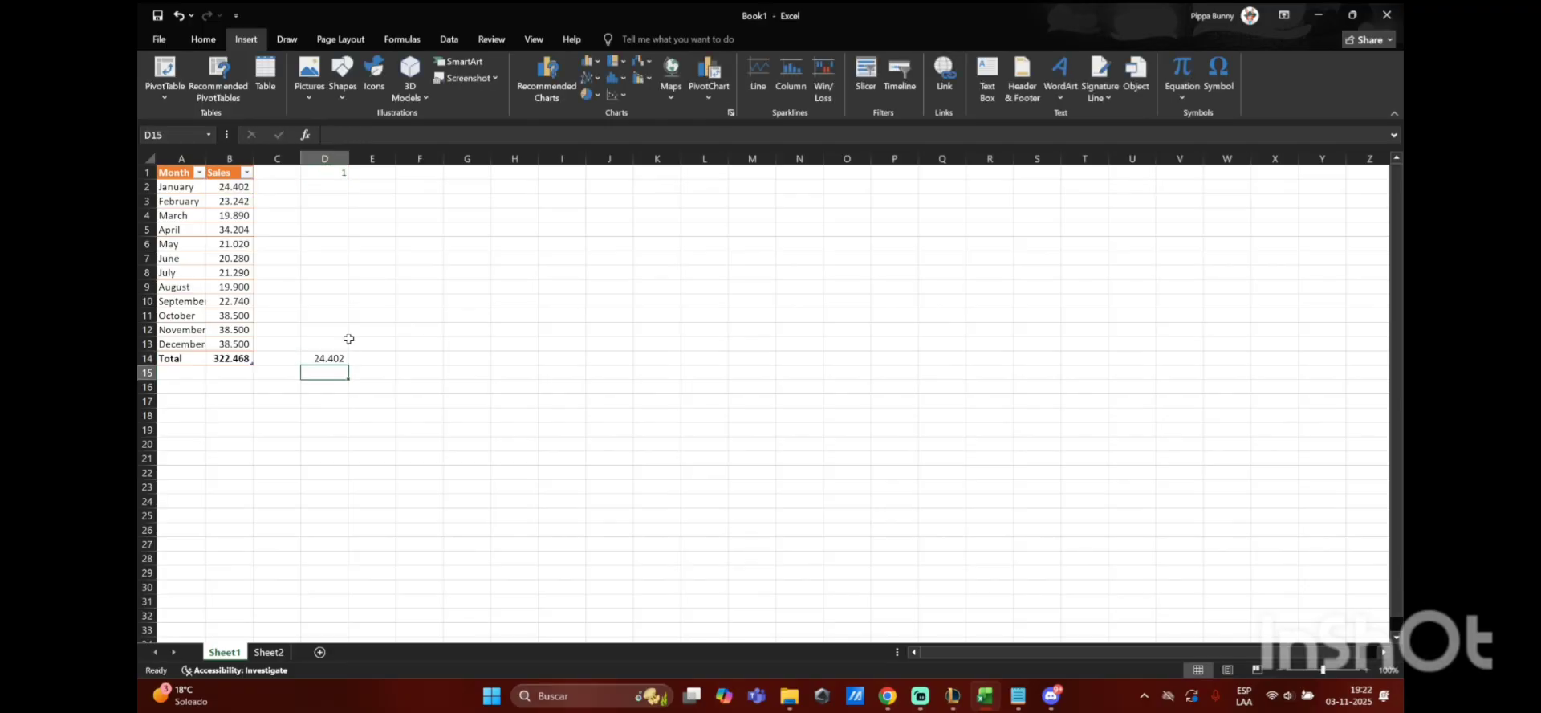
Step: Change the multiplier in D1 to 2
double_click(337, 171)
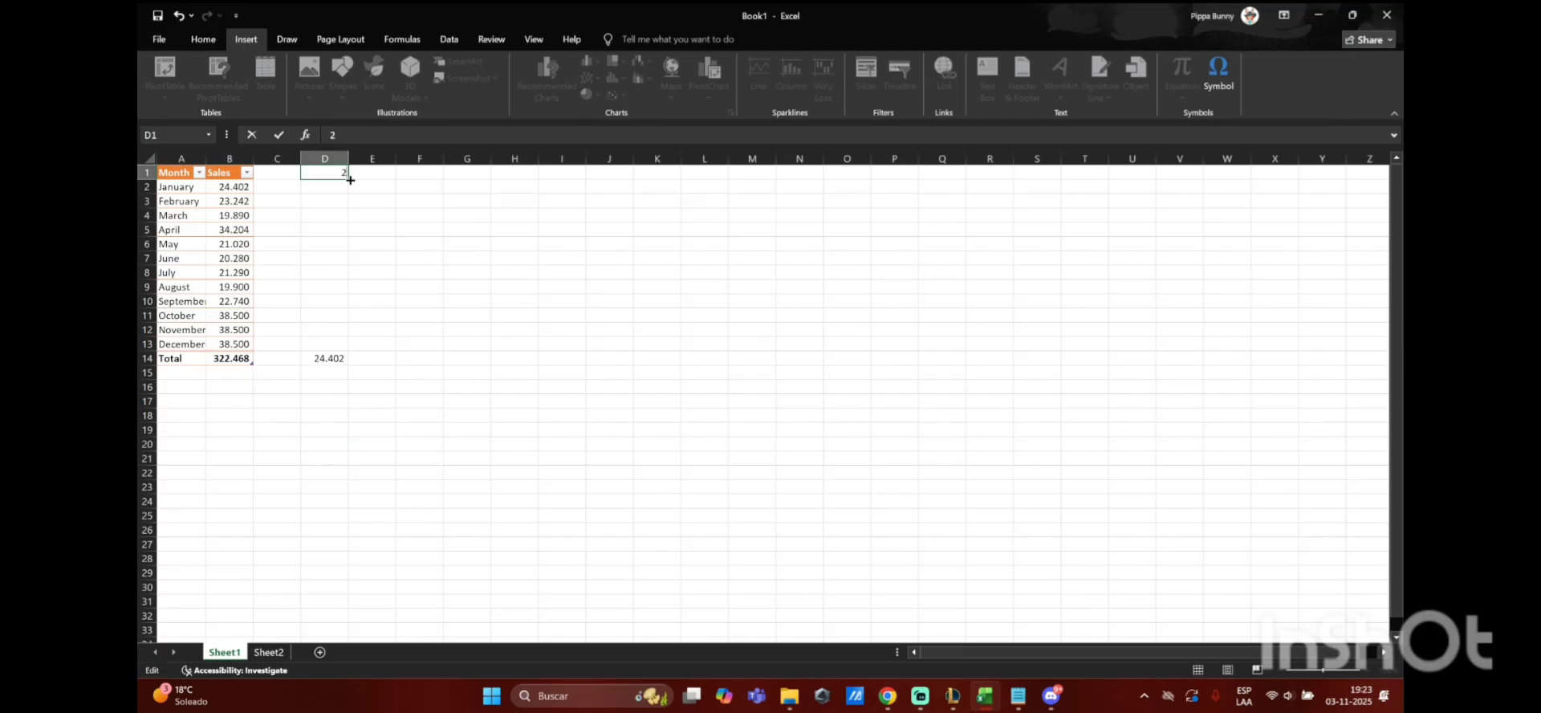
left_click(342, 361)
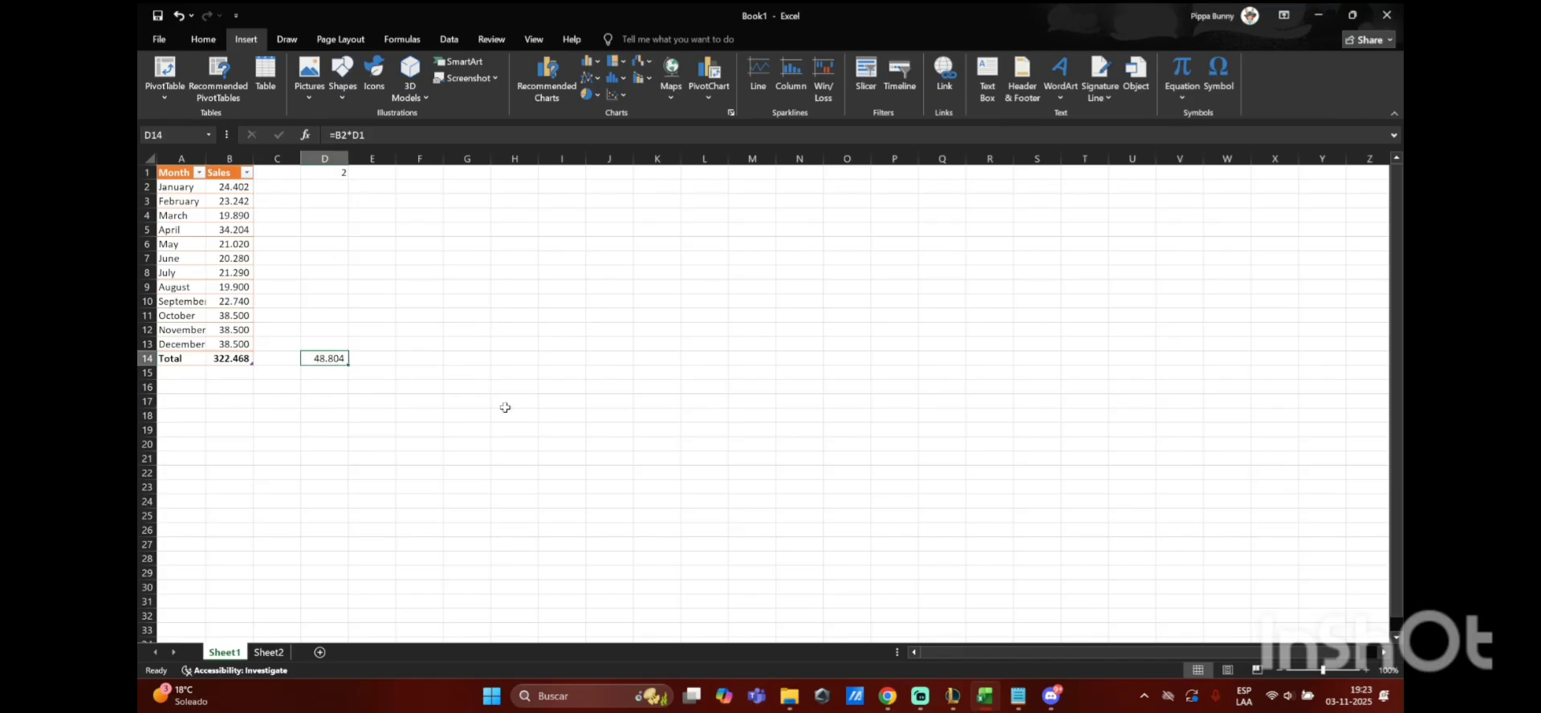
left_click(920, 695)
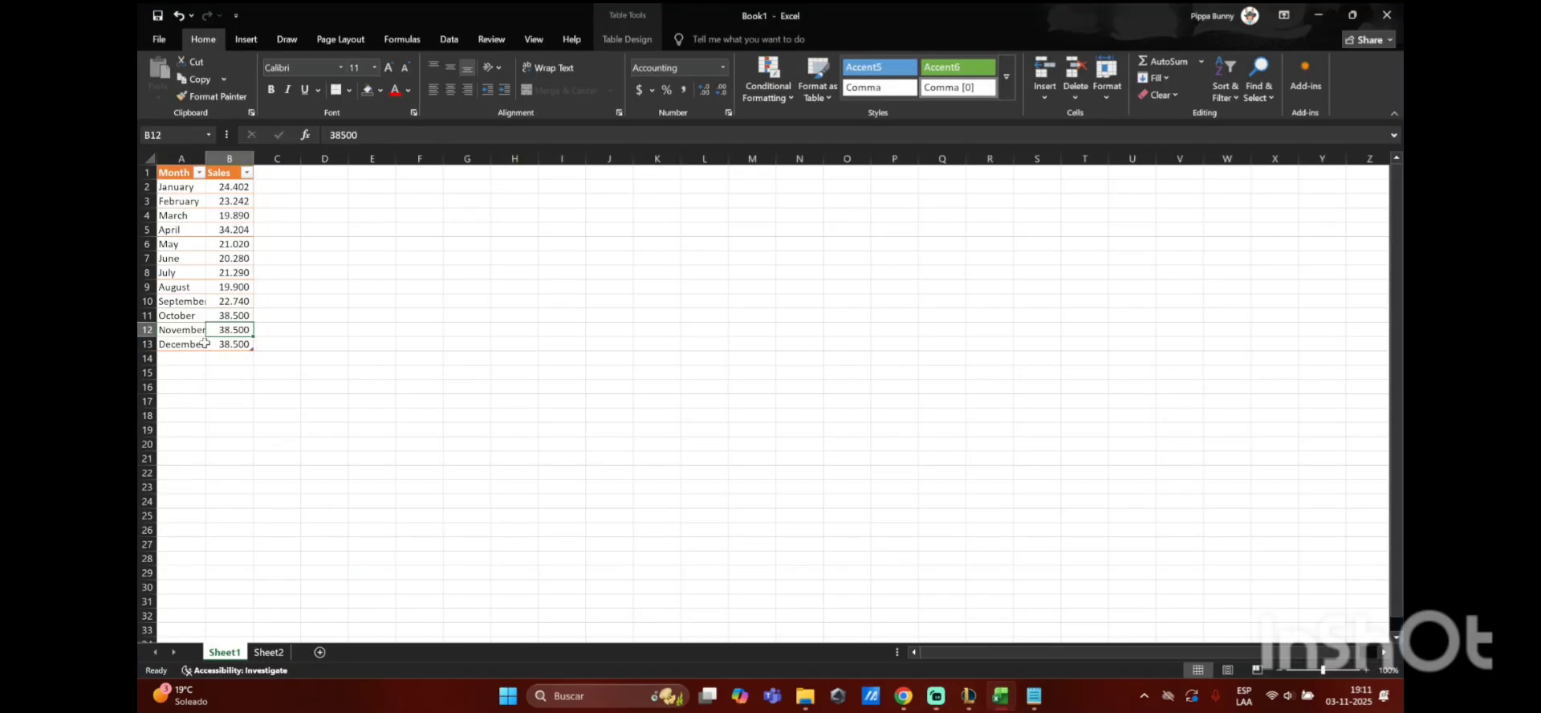
Step: Add a total row to the monthly sales table and select its Sales total cell
left_click(246, 346)
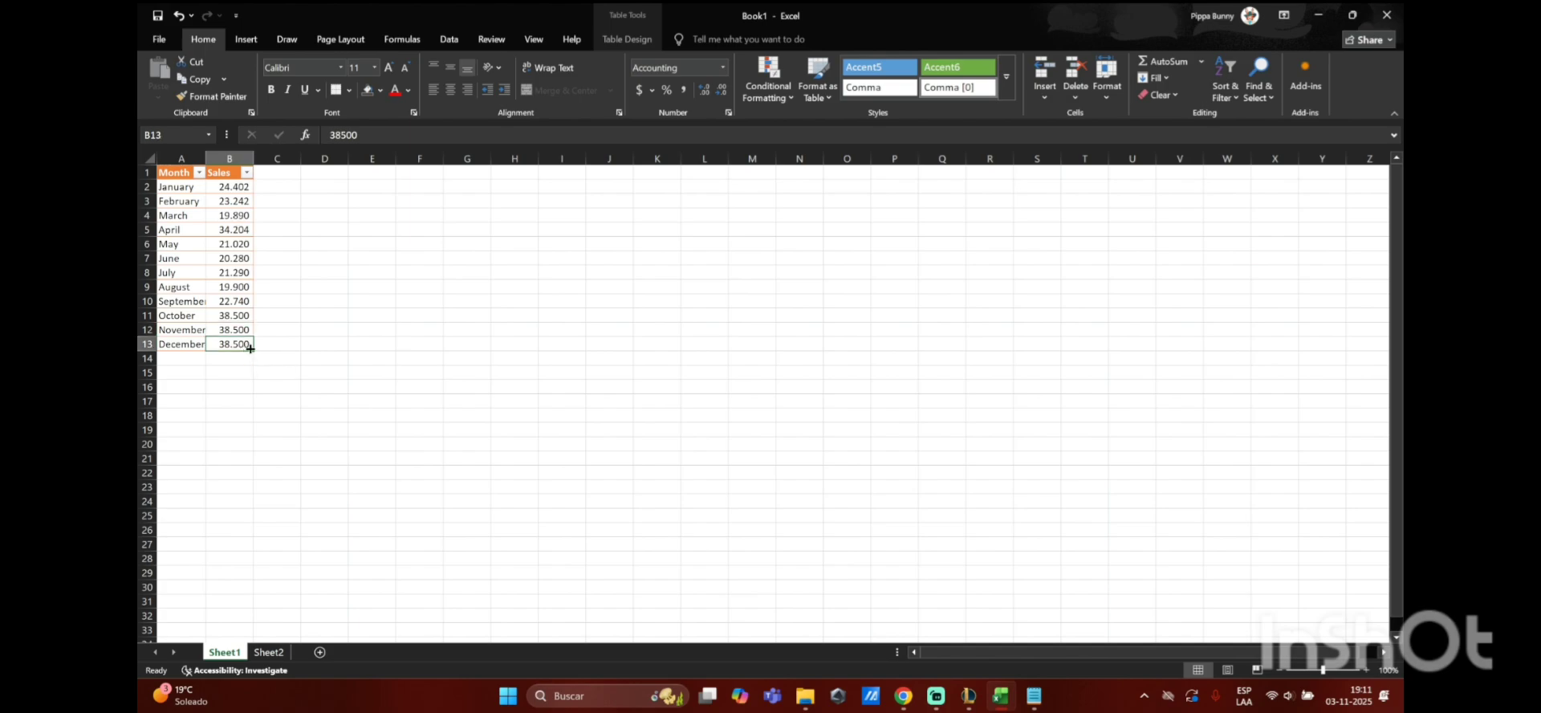
left_click(634, 39)
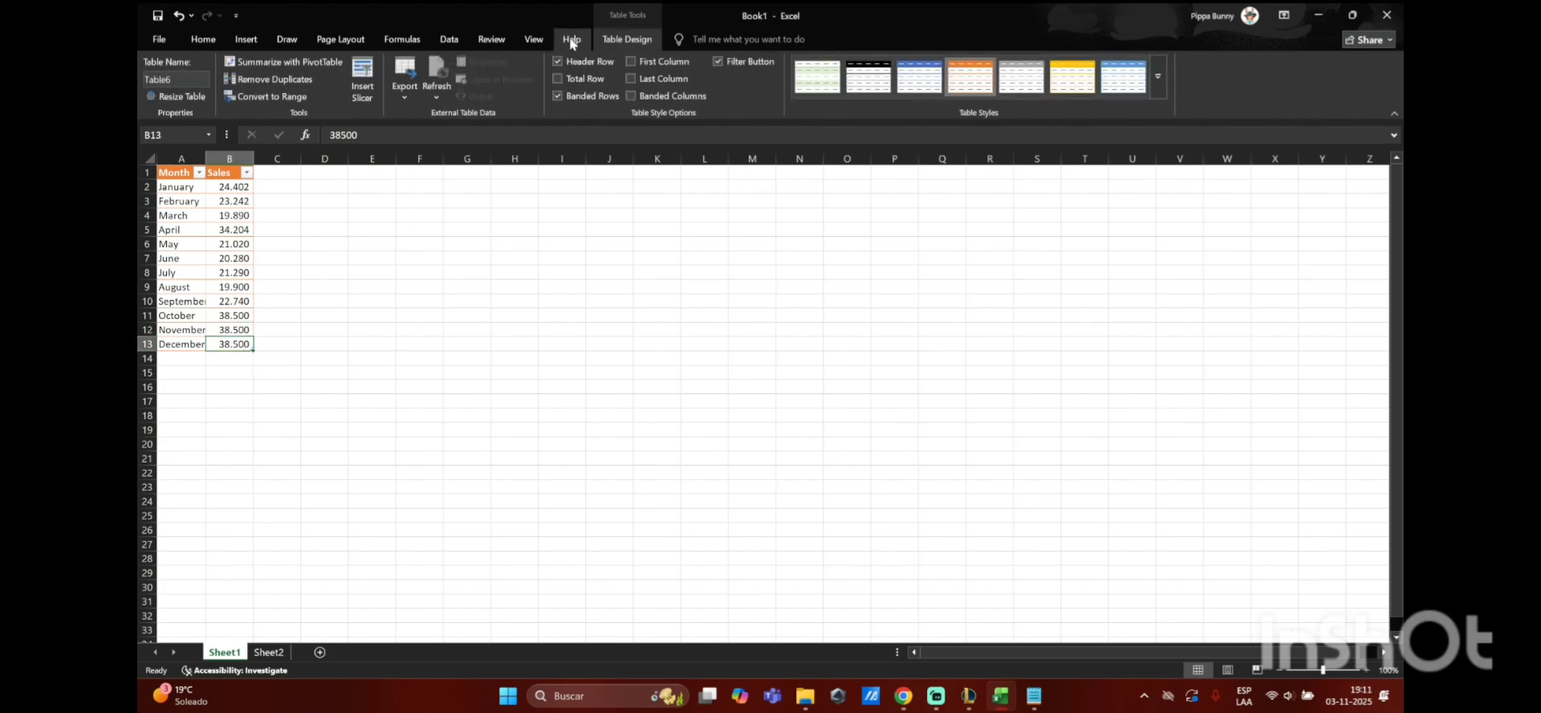
left_click(557, 79)
left_click(246, 361)
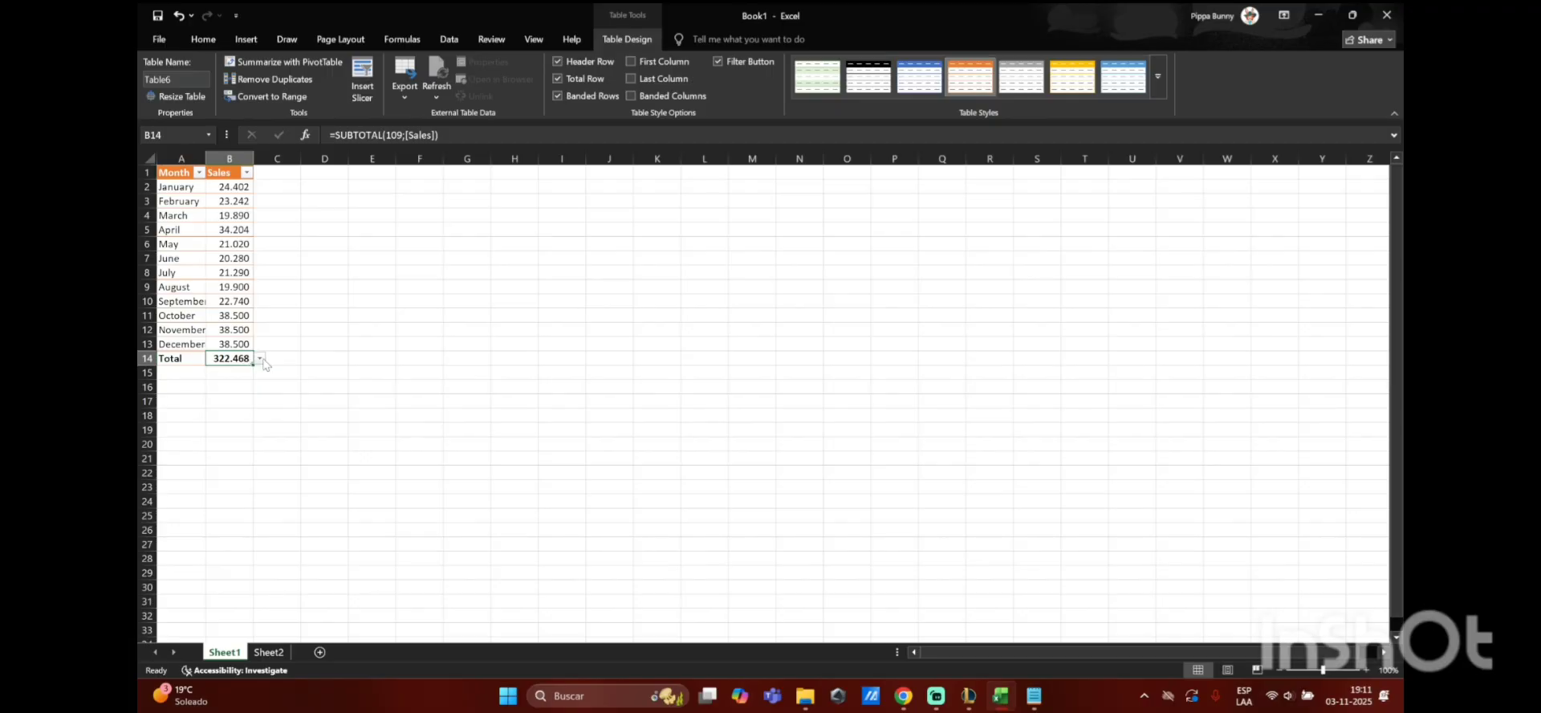
Step: Try the Average, Count and Count Numbers functions in the Sales total cell B14
left_click(259, 358)
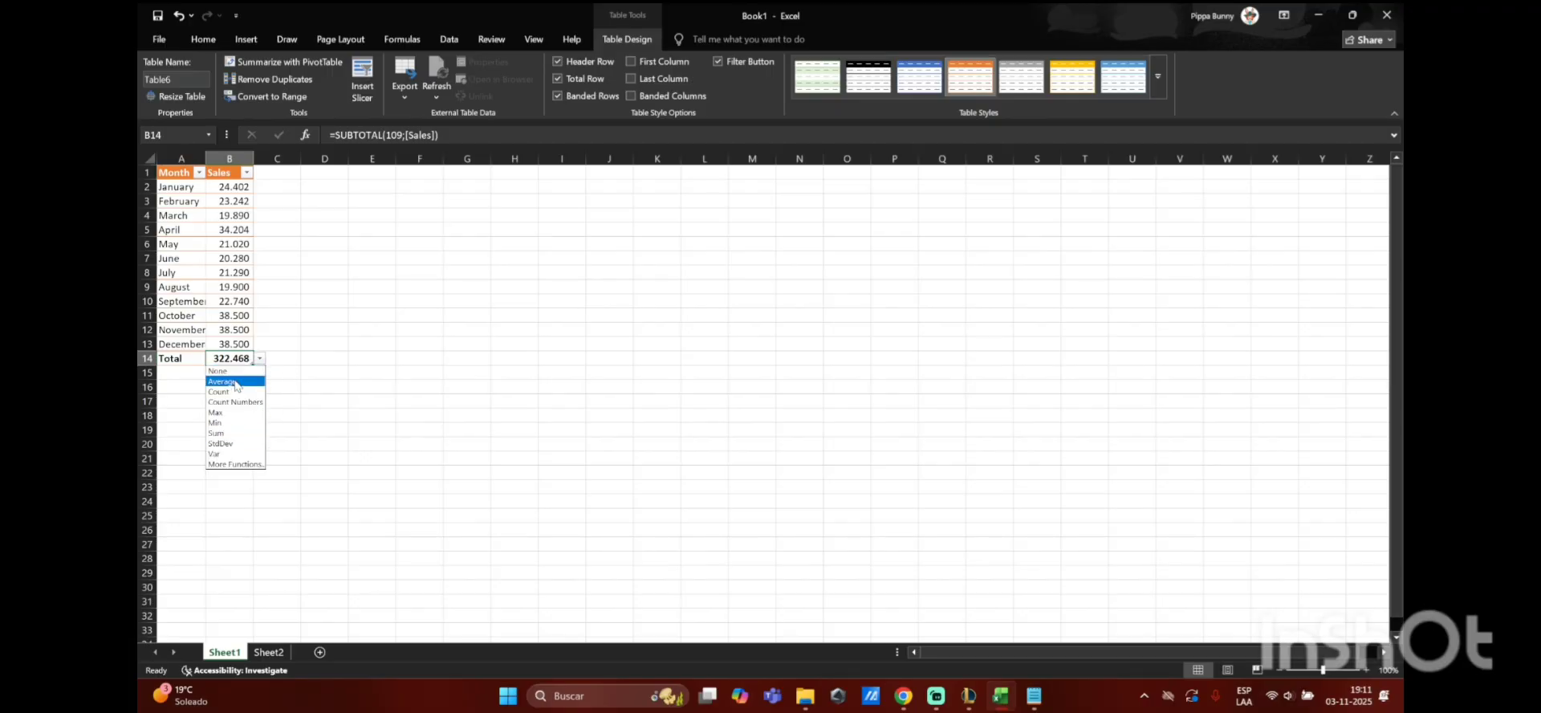
left_click(237, 382)
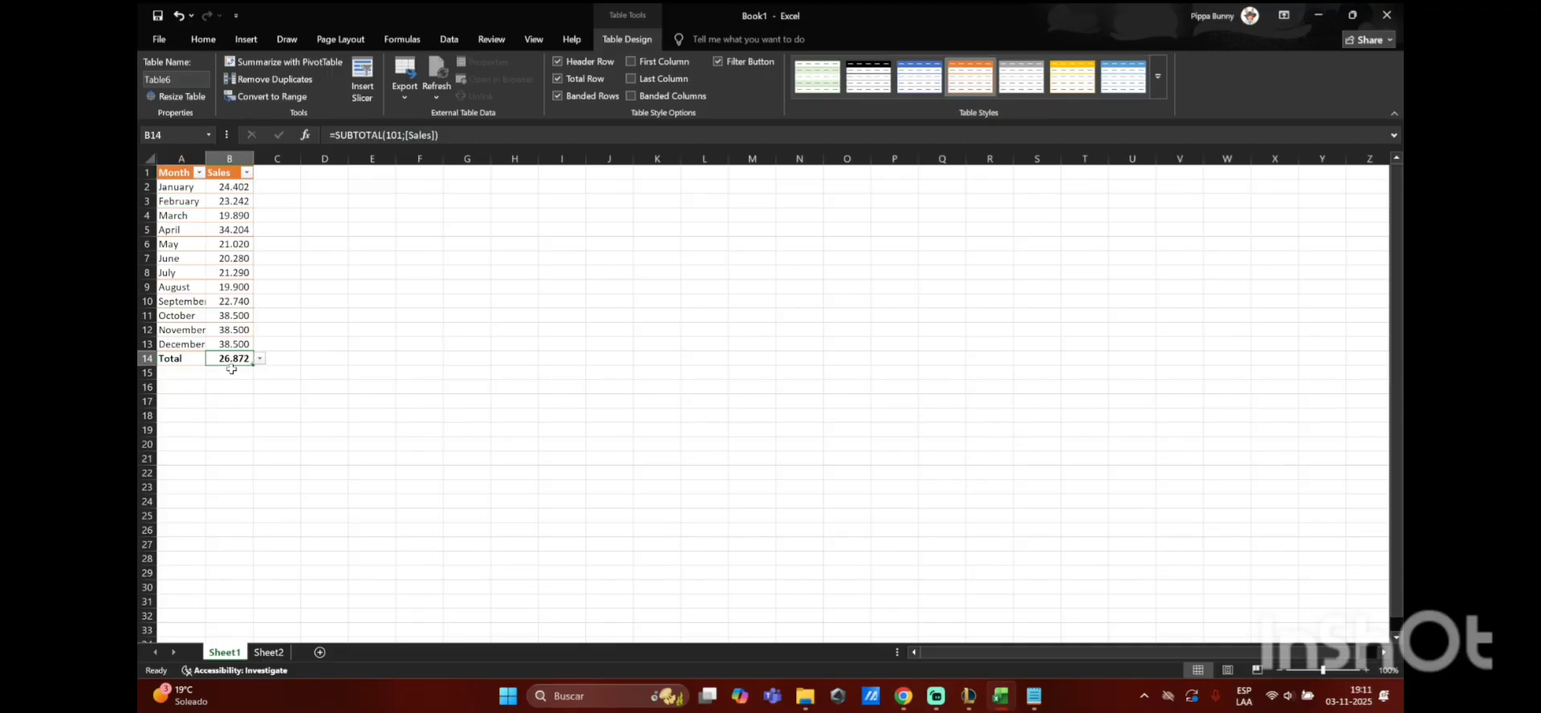
left_click(259, 359)
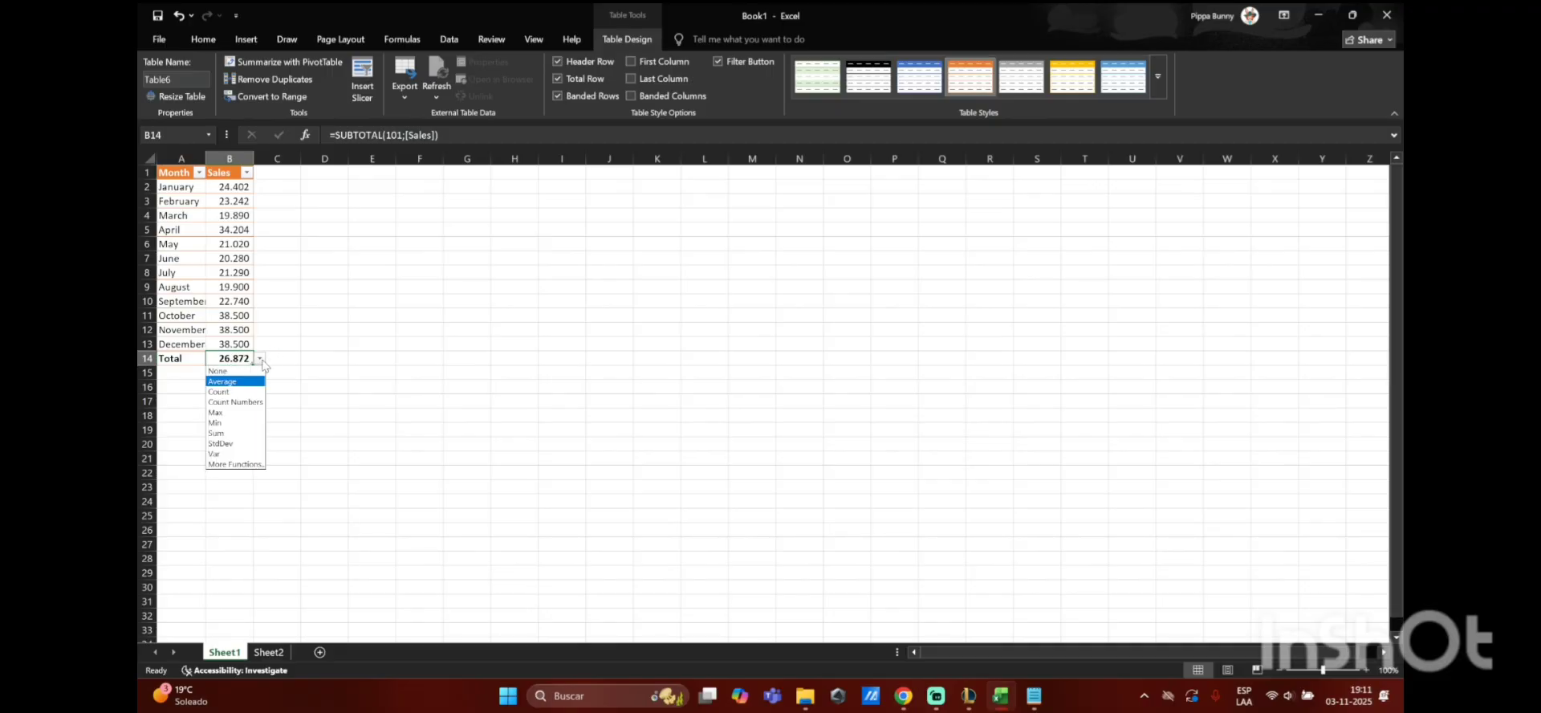
left_click(242, 388)
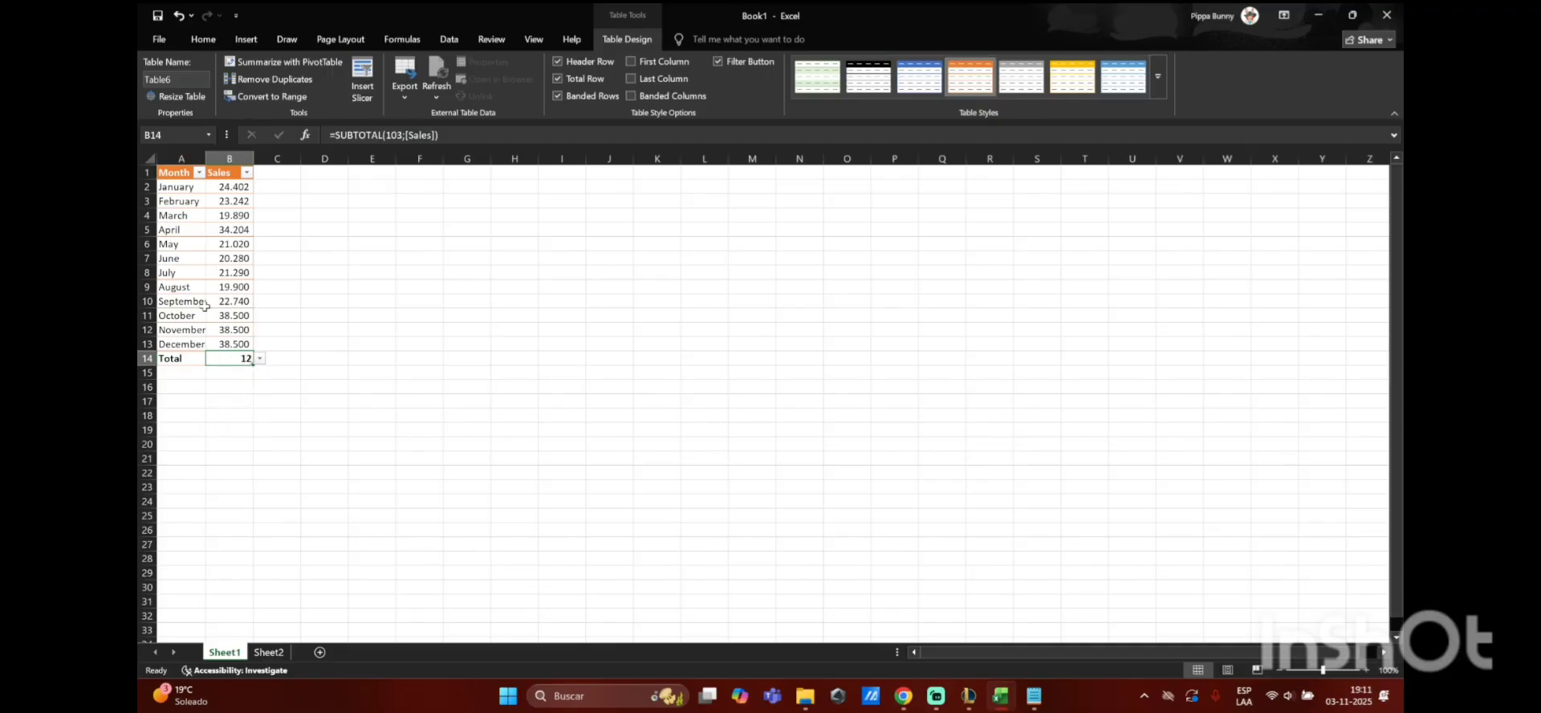
left_click(259, 359)
left_click(251, 399)
Step: Try the Max and Min functions in the Sales total cell B14
left_click(259, 359)
left_click(234, 413)
left_click(259, 358)
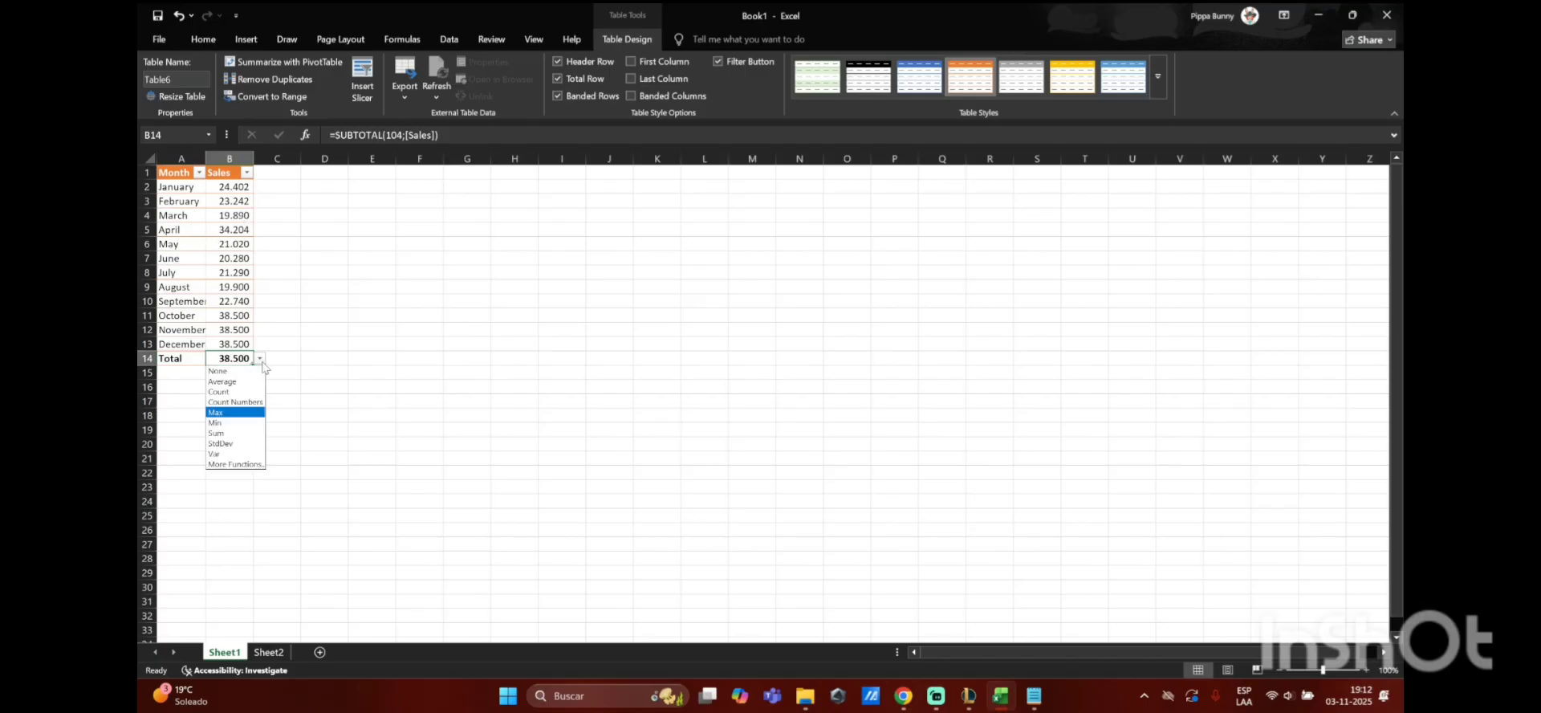
left_click(236, 423)
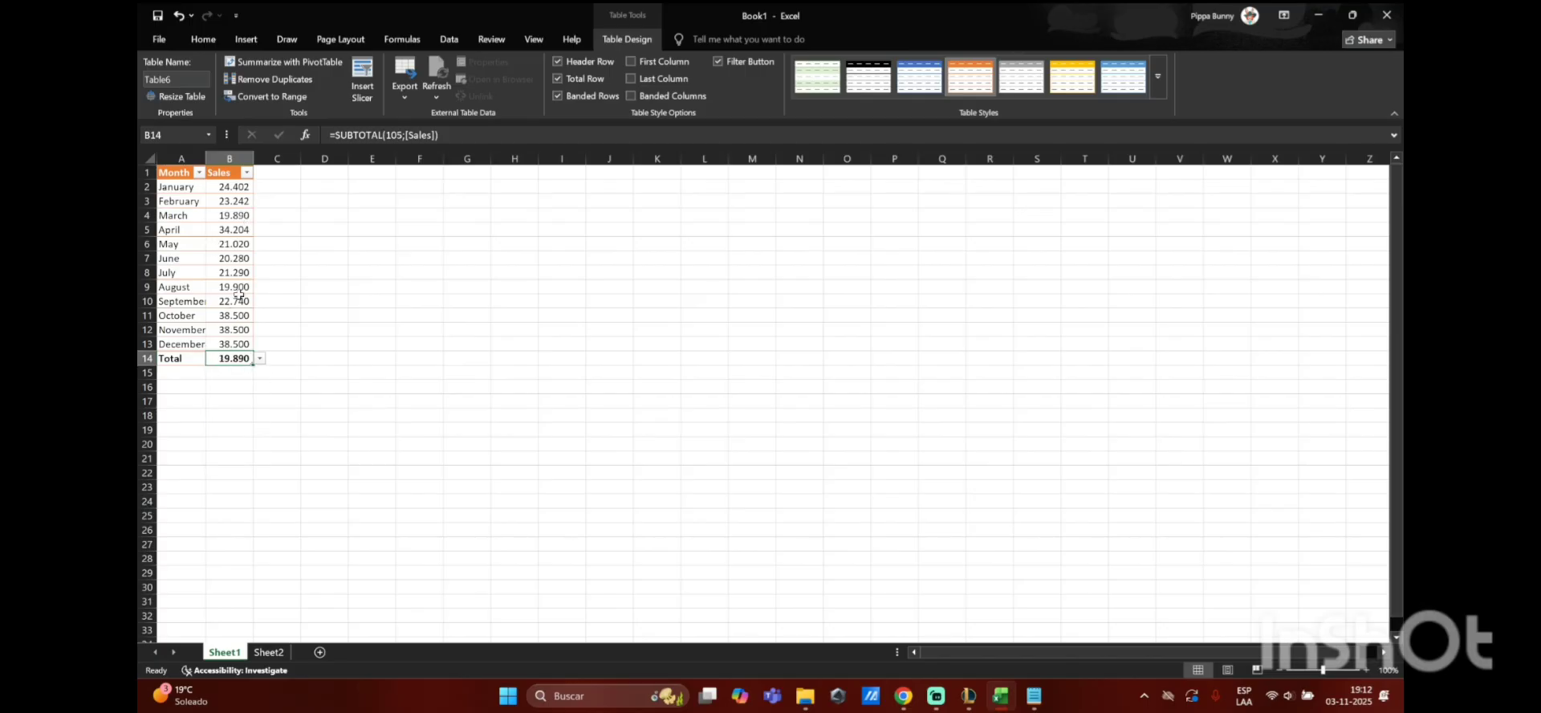
Step: Set the Sales total cell B14 to the Sum function
left_click(259, 359)
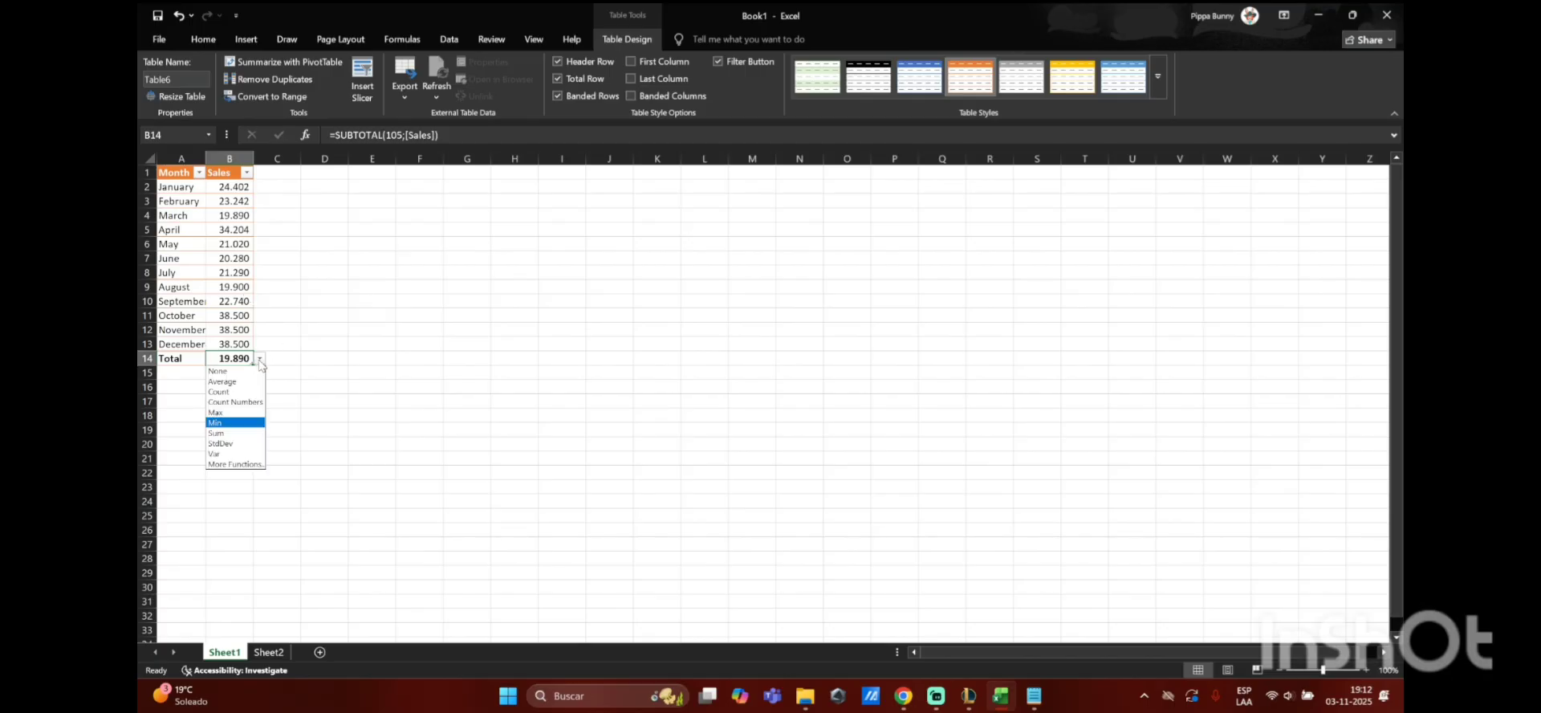
left_click(238, 433)
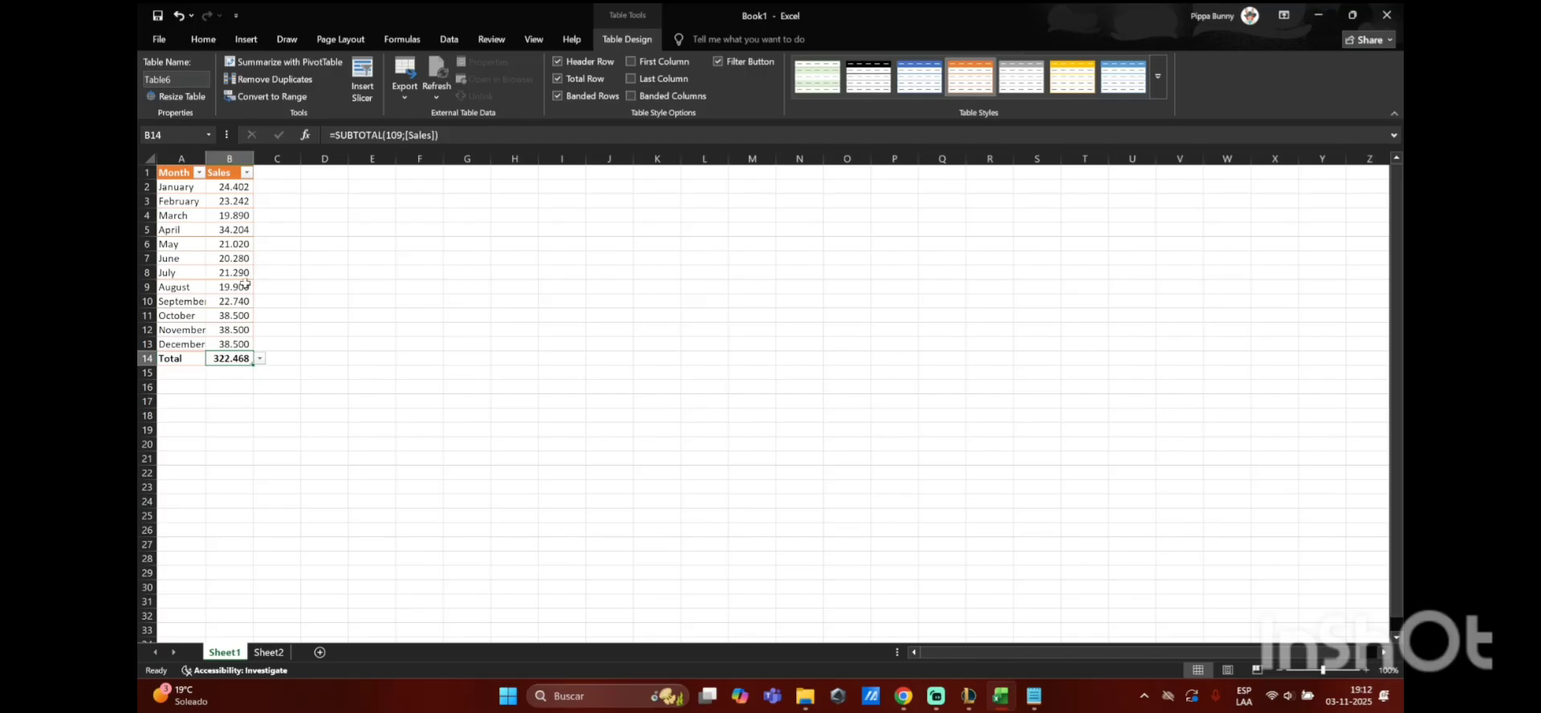
left_click(936, 695)
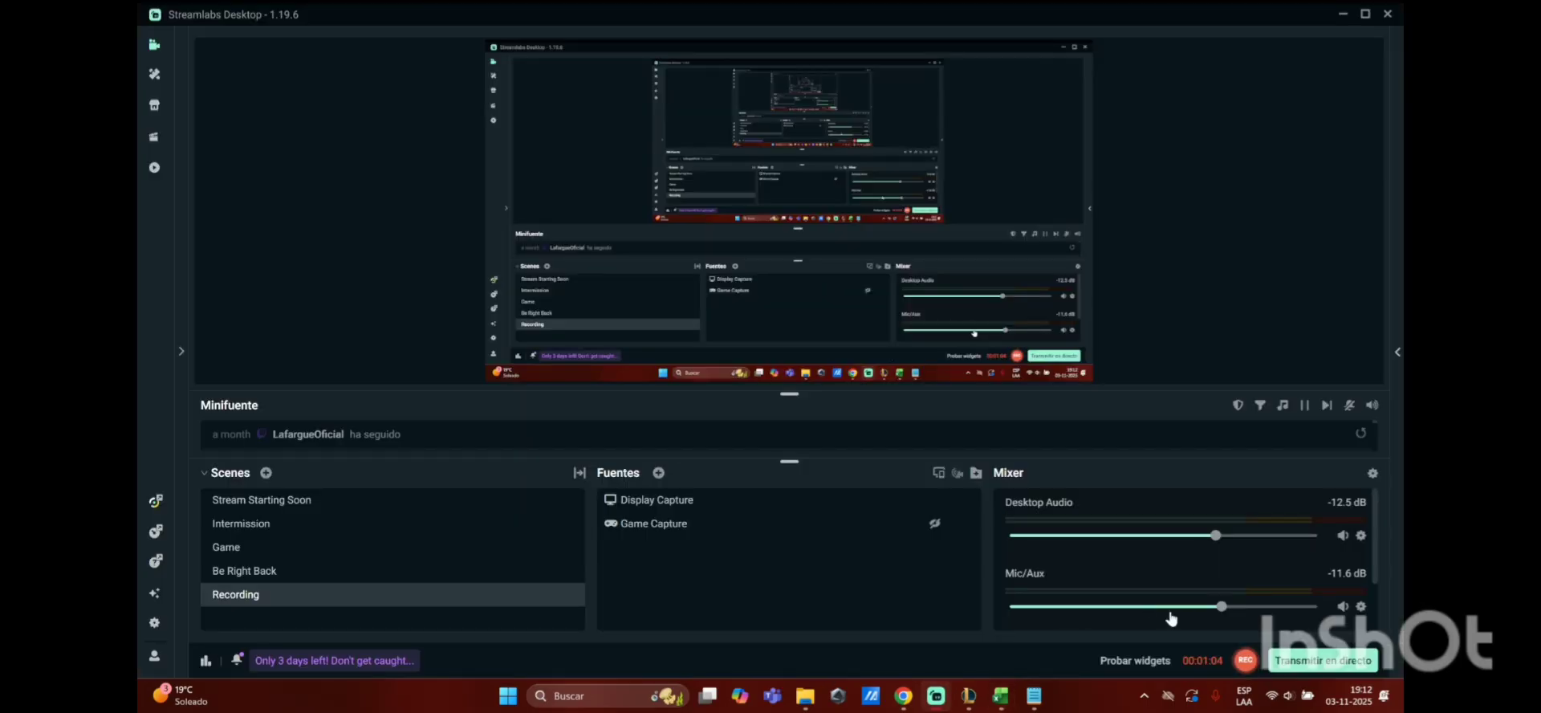
left_click(1002, 698)
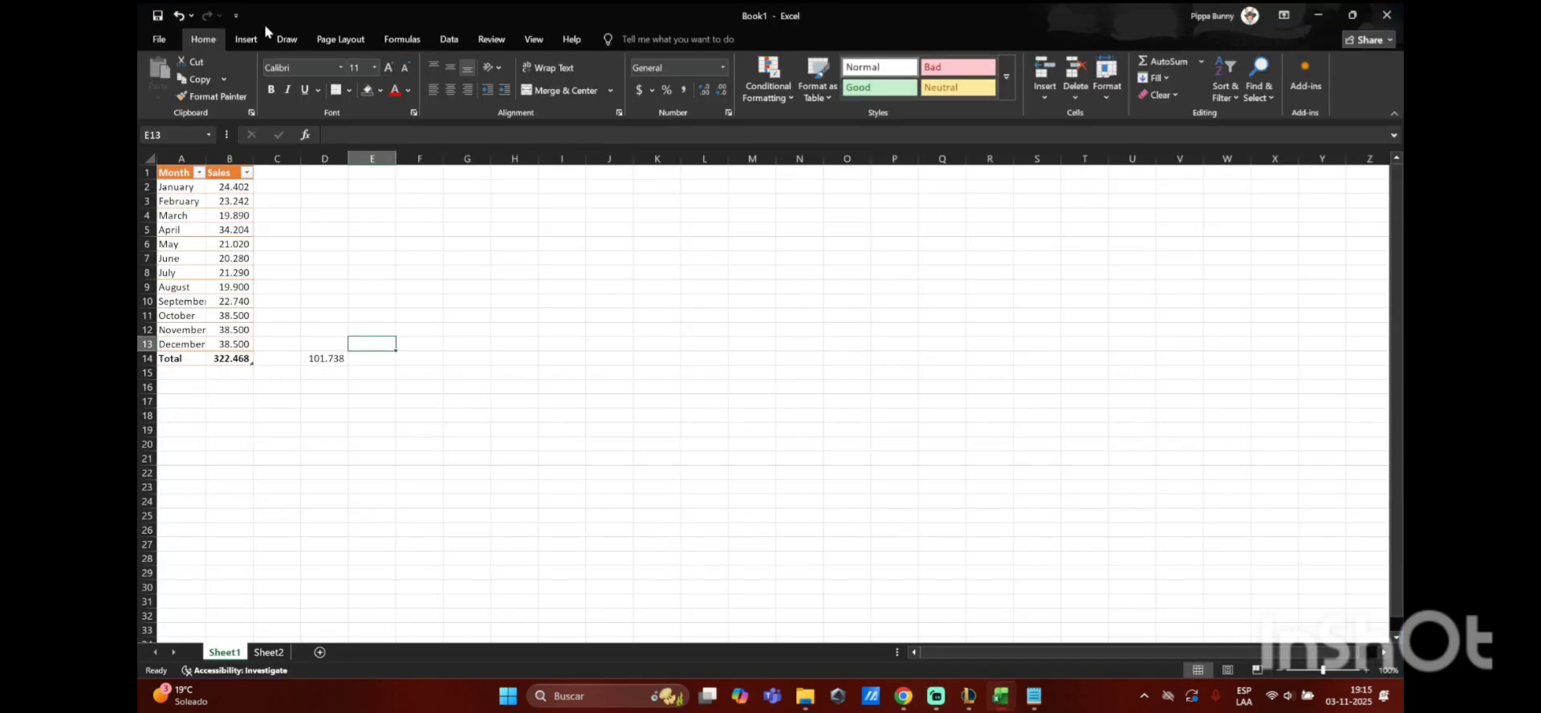
left_click(246, 40)
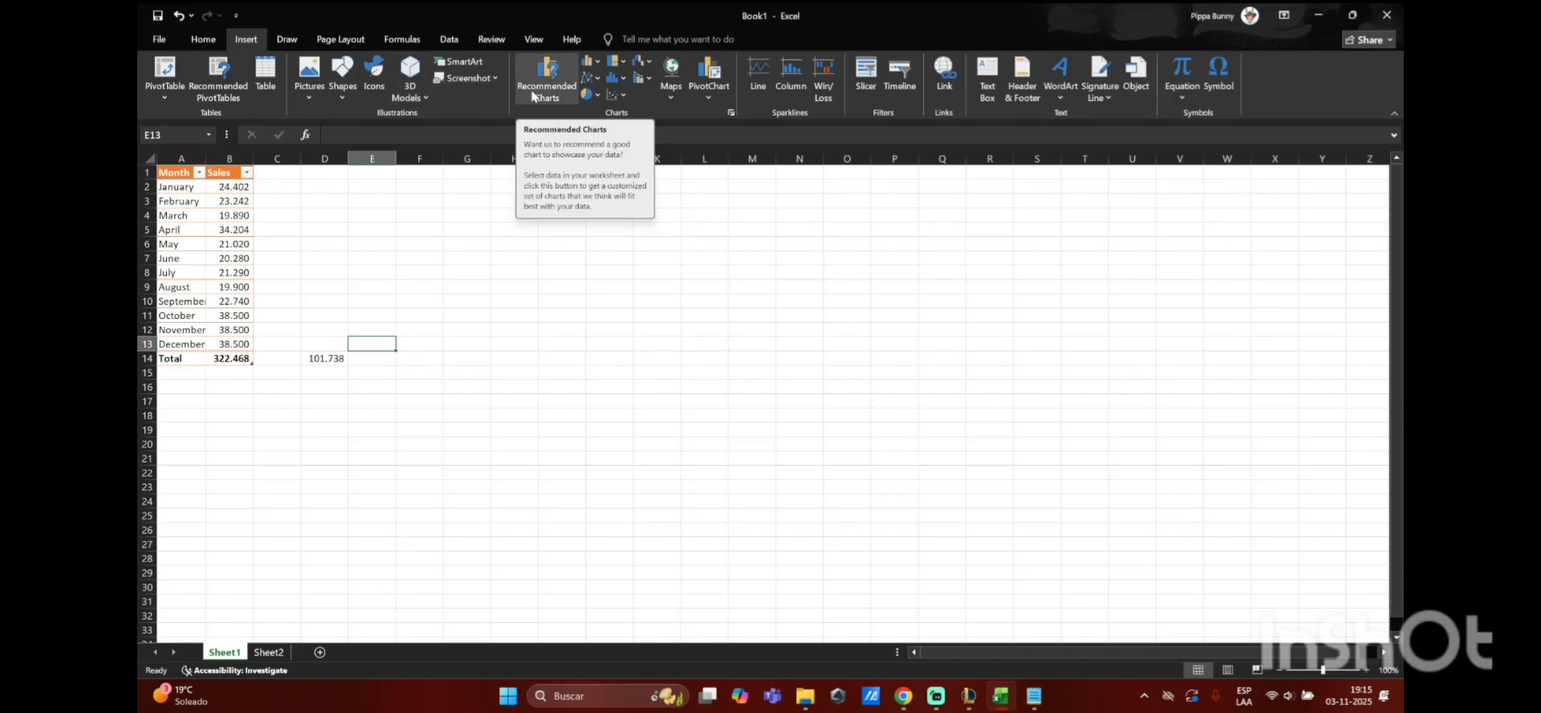
left_click(210, 39)
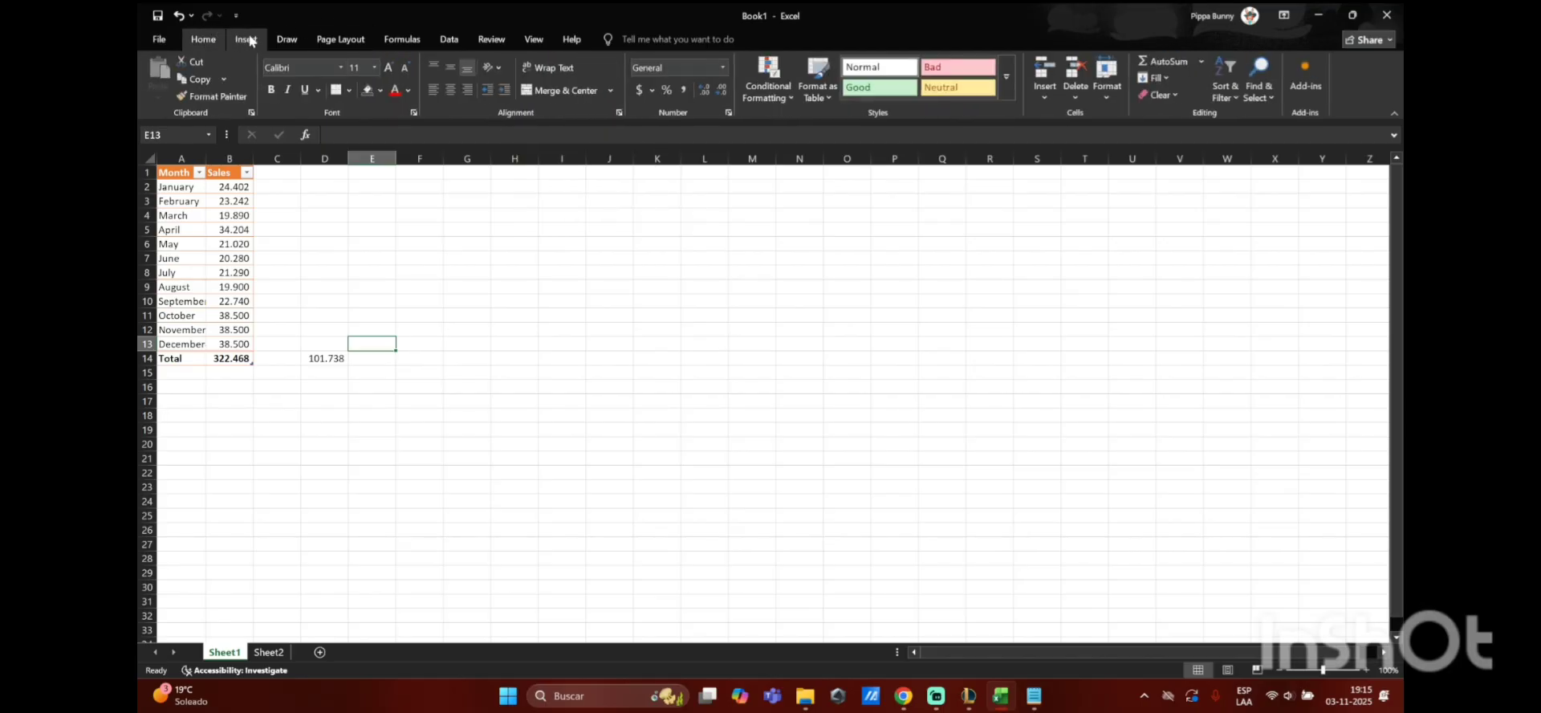
left_click(244, 39)
left_click(213, 40)
left_click(240, 40)
left_click(214, 40)
left_click(244, 40)
left_click(285, 40)
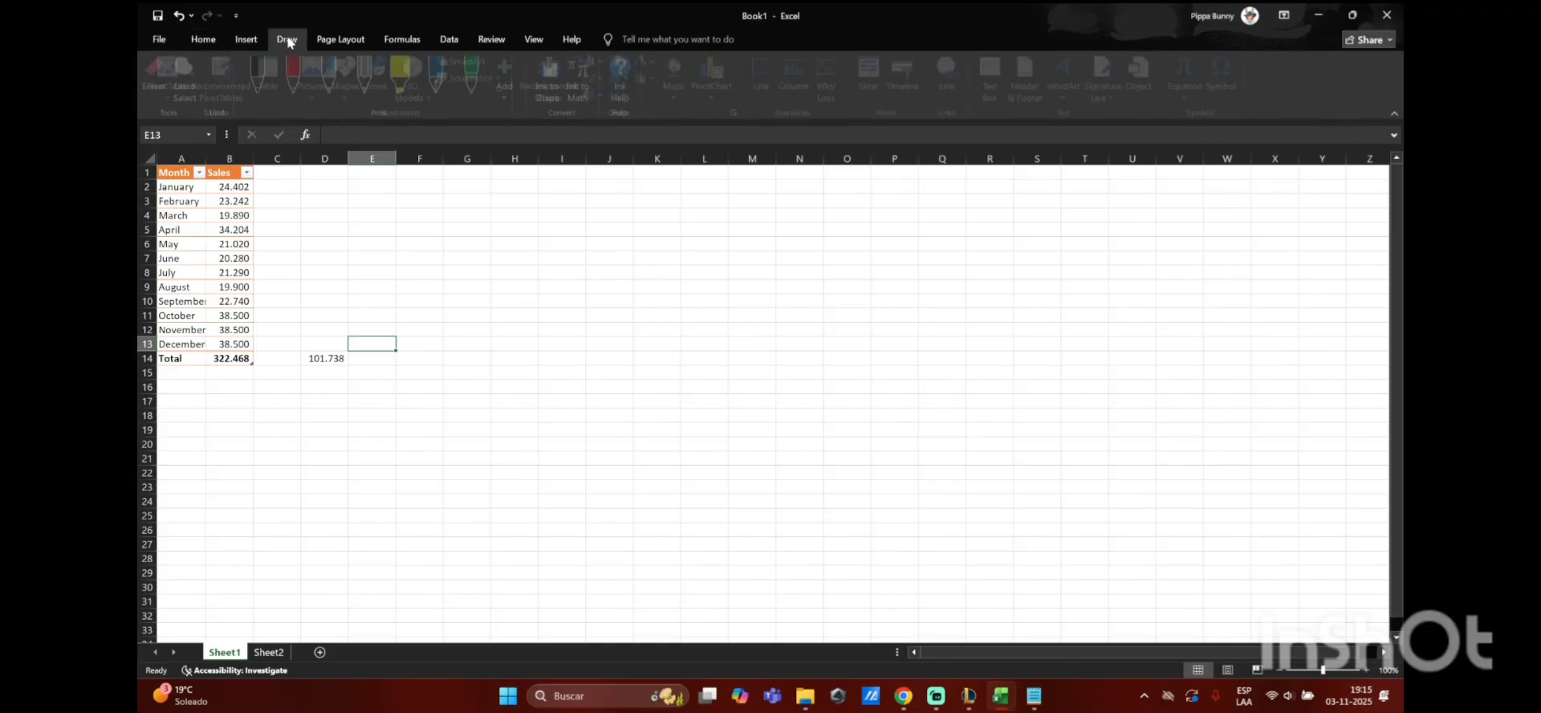
Step: Preview the recommended clustered bar and pie charts, and insert the recommended clustered column chart with an empty cell selected
left_click(233, 39)
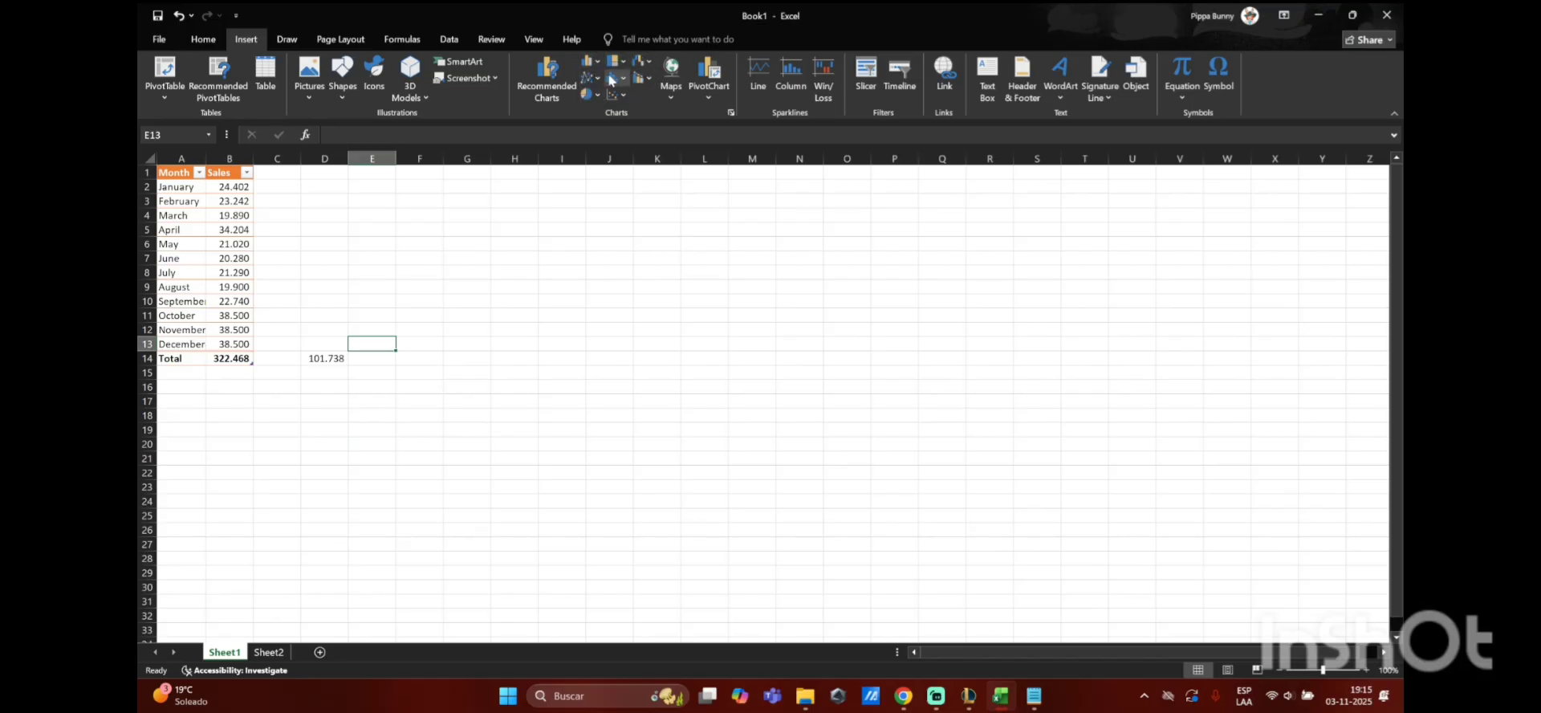
left_click(560, 90)
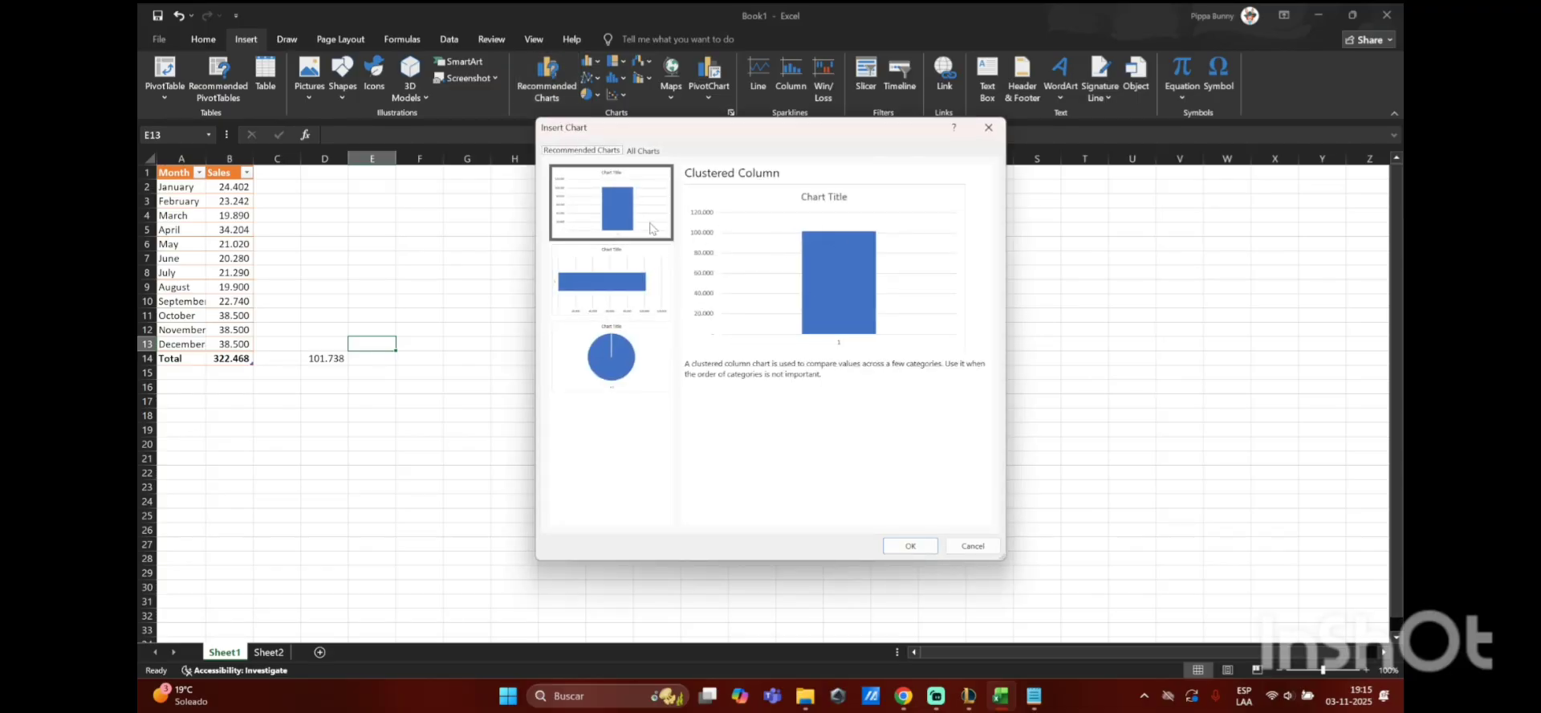
left_click(629, 271)
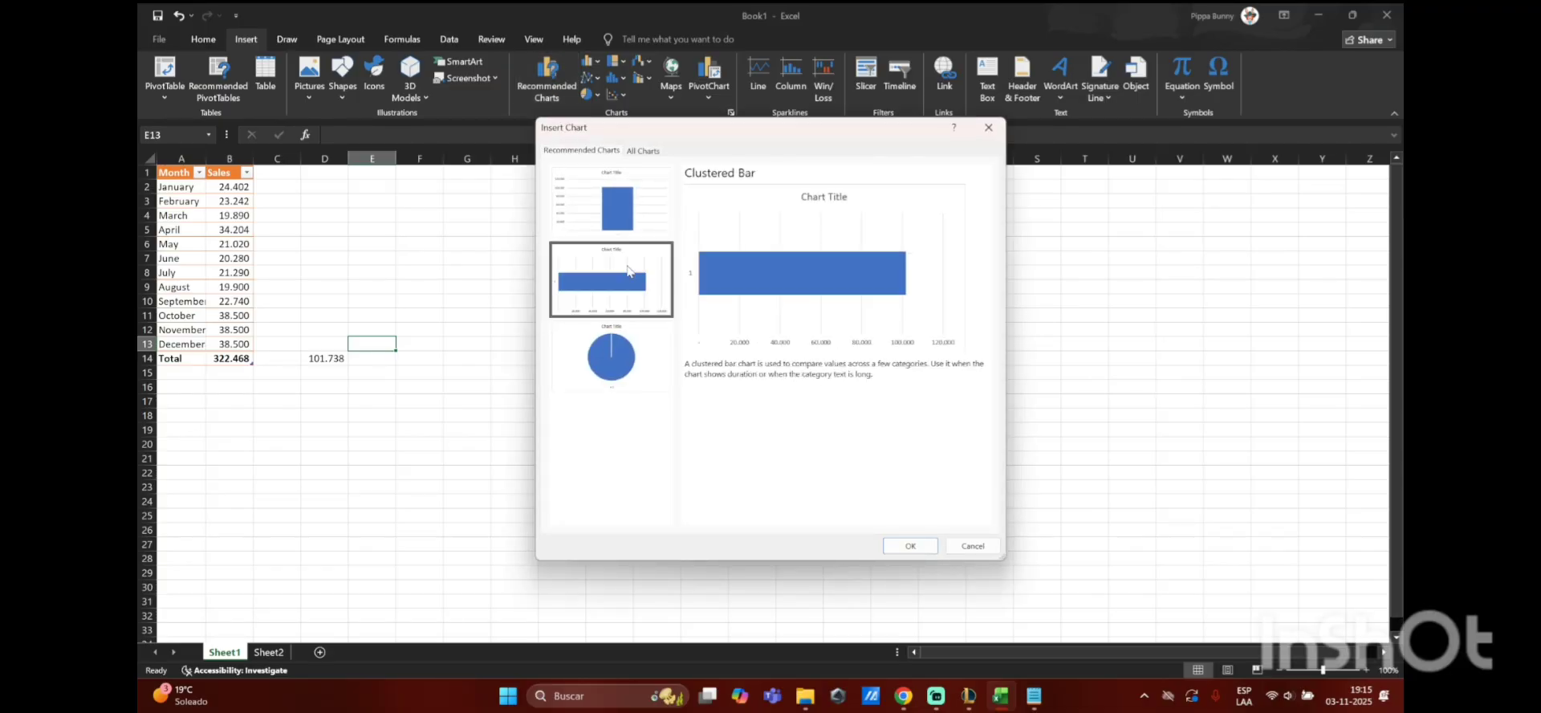
left_click(623, 357)
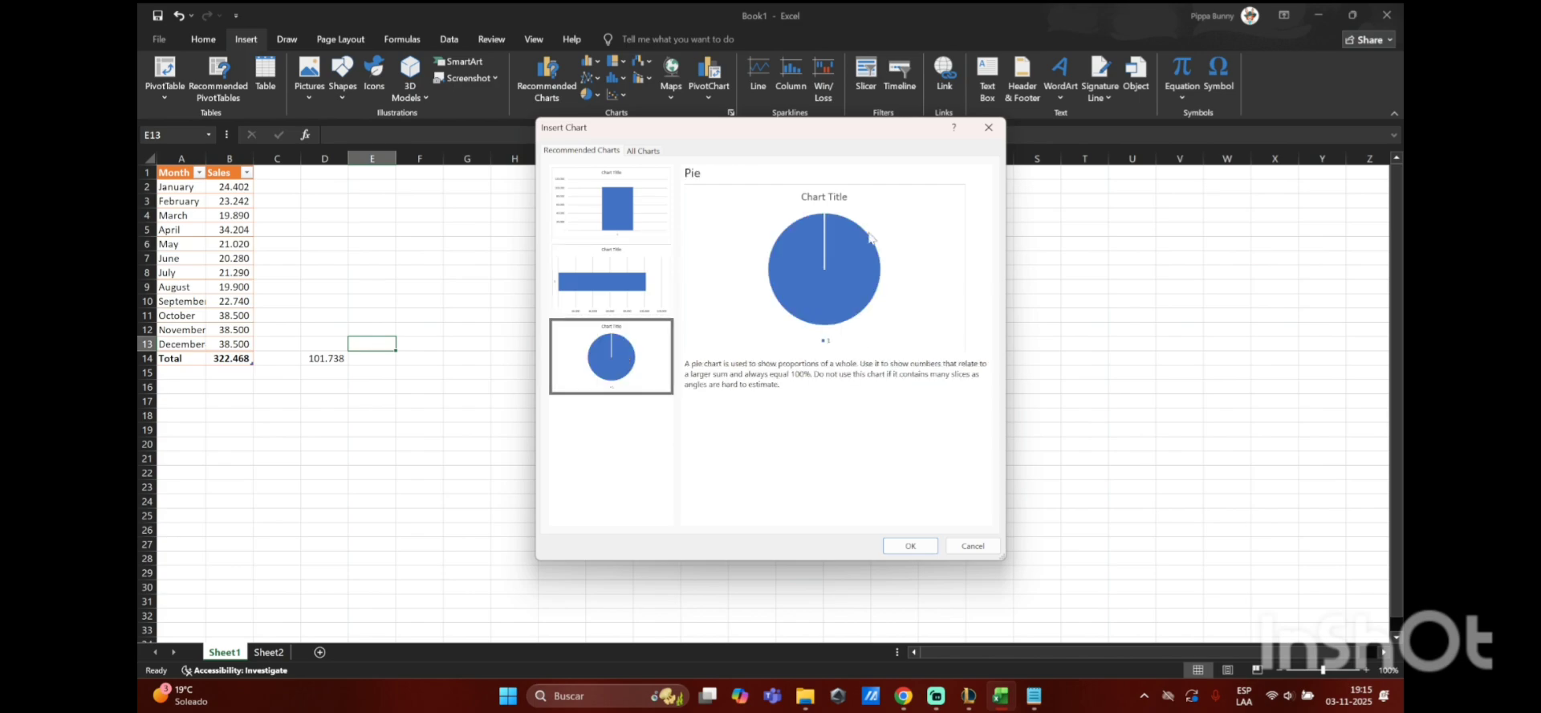
left_click(642, 219)
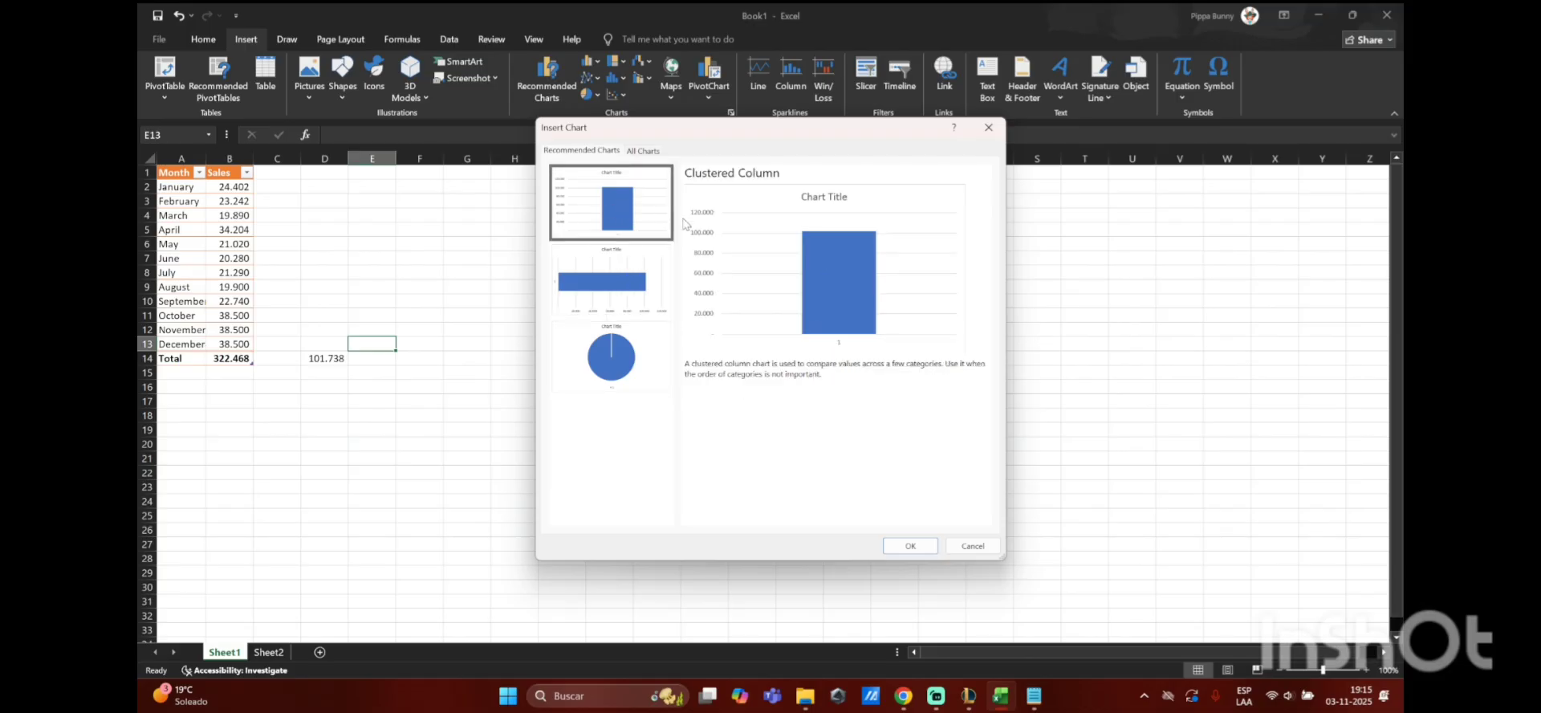
left_click(910, 546)
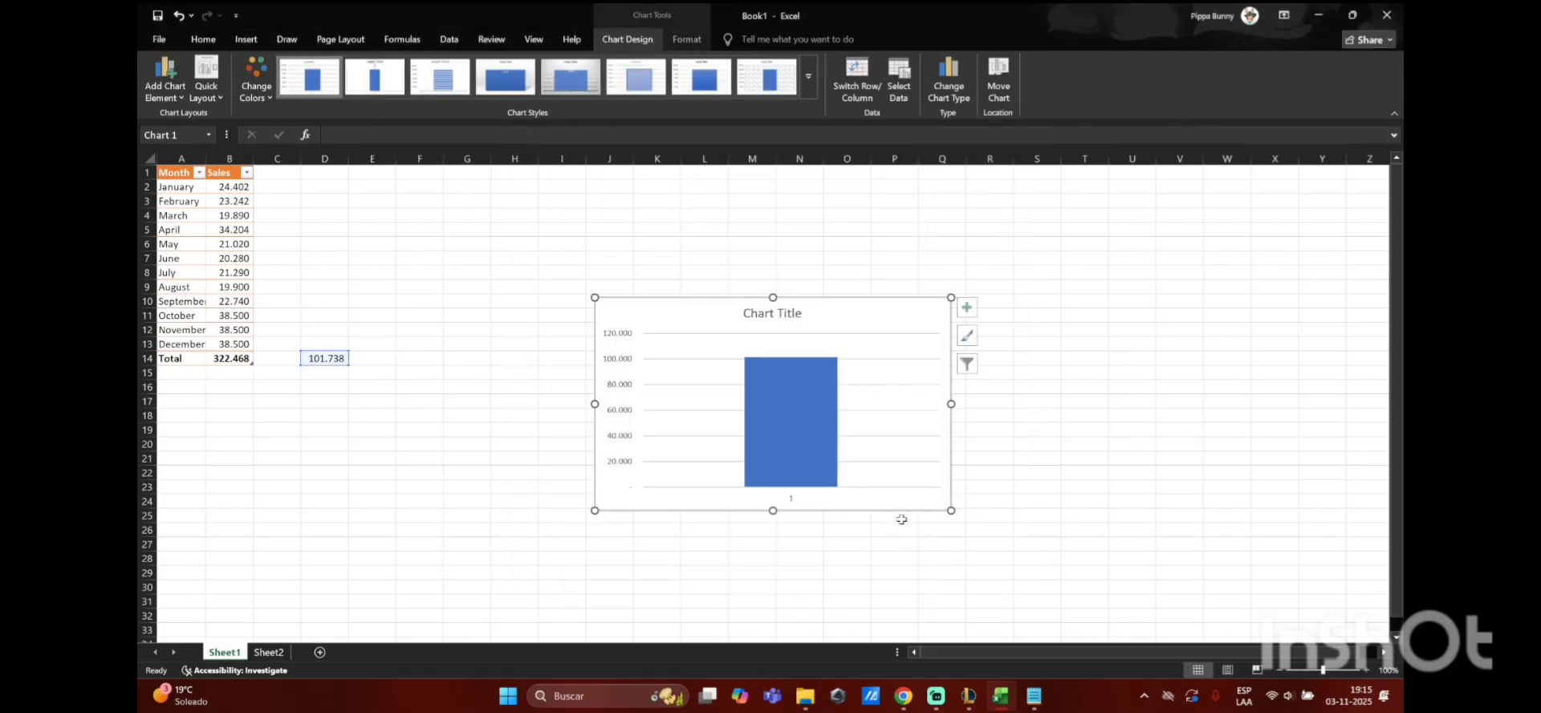
Step: Shift the chart's plot area, undo that shift, and move the whole chart up and closer to the sales table
left_click_drag(783, 334, 772, 301)
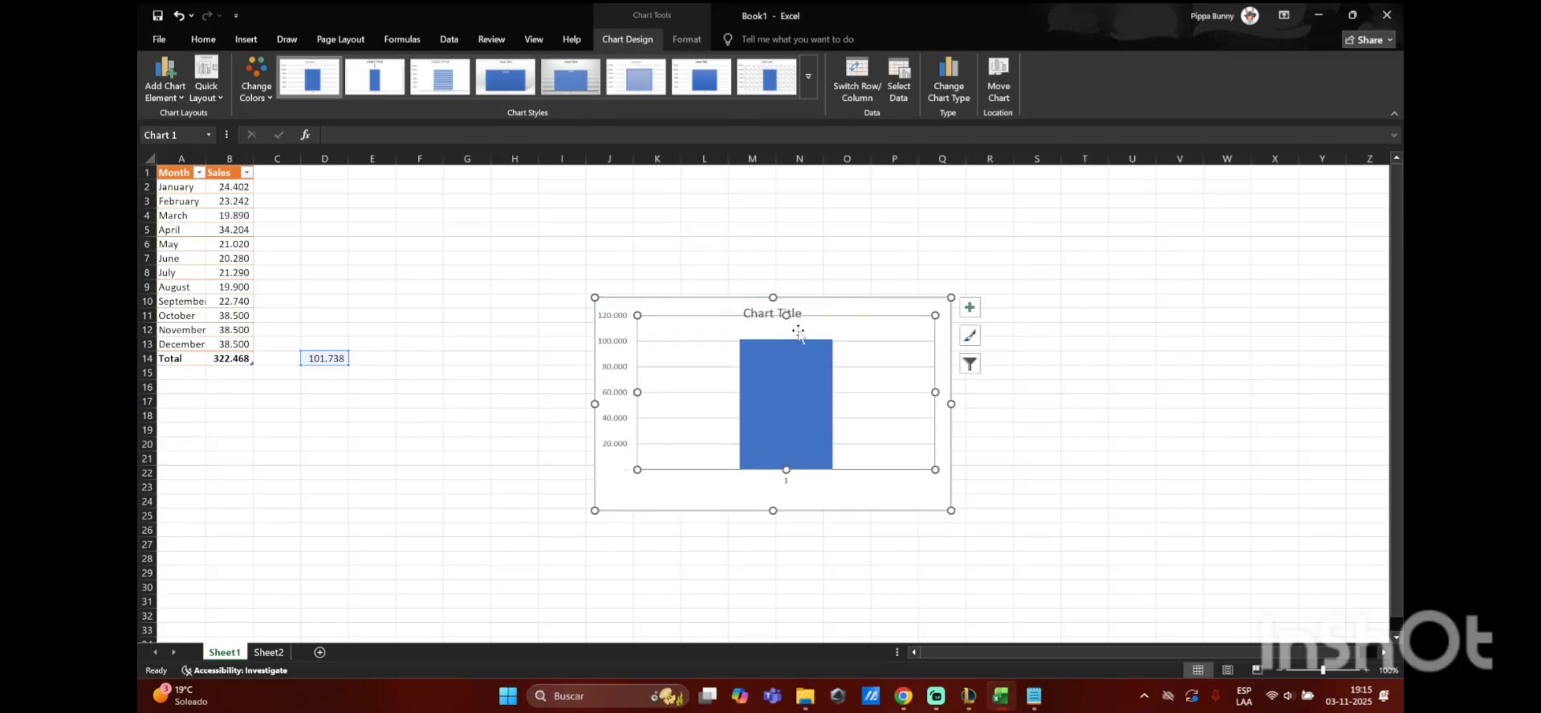
left_click(175, 16)
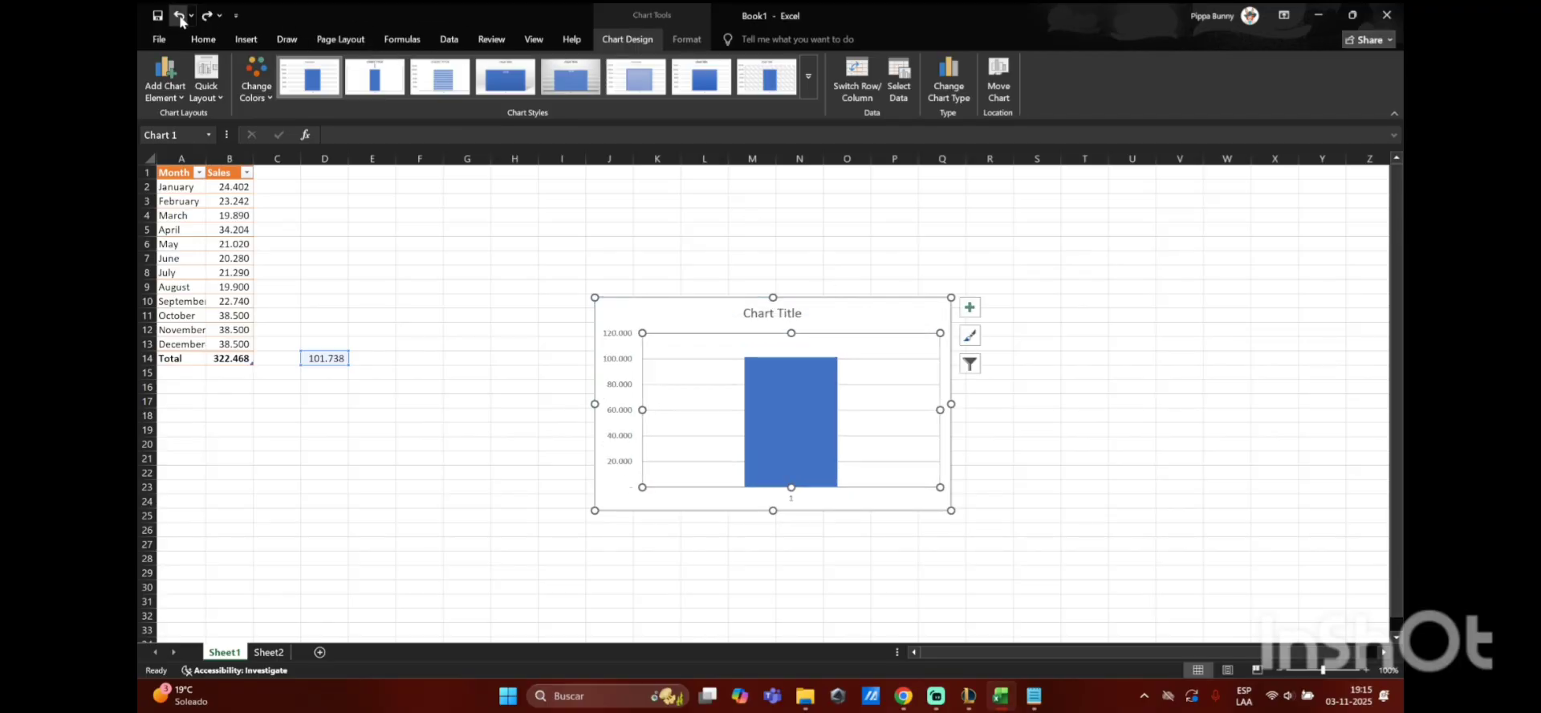
left_click(843, 268)
left_click_drag(853, 315, 719, 230)
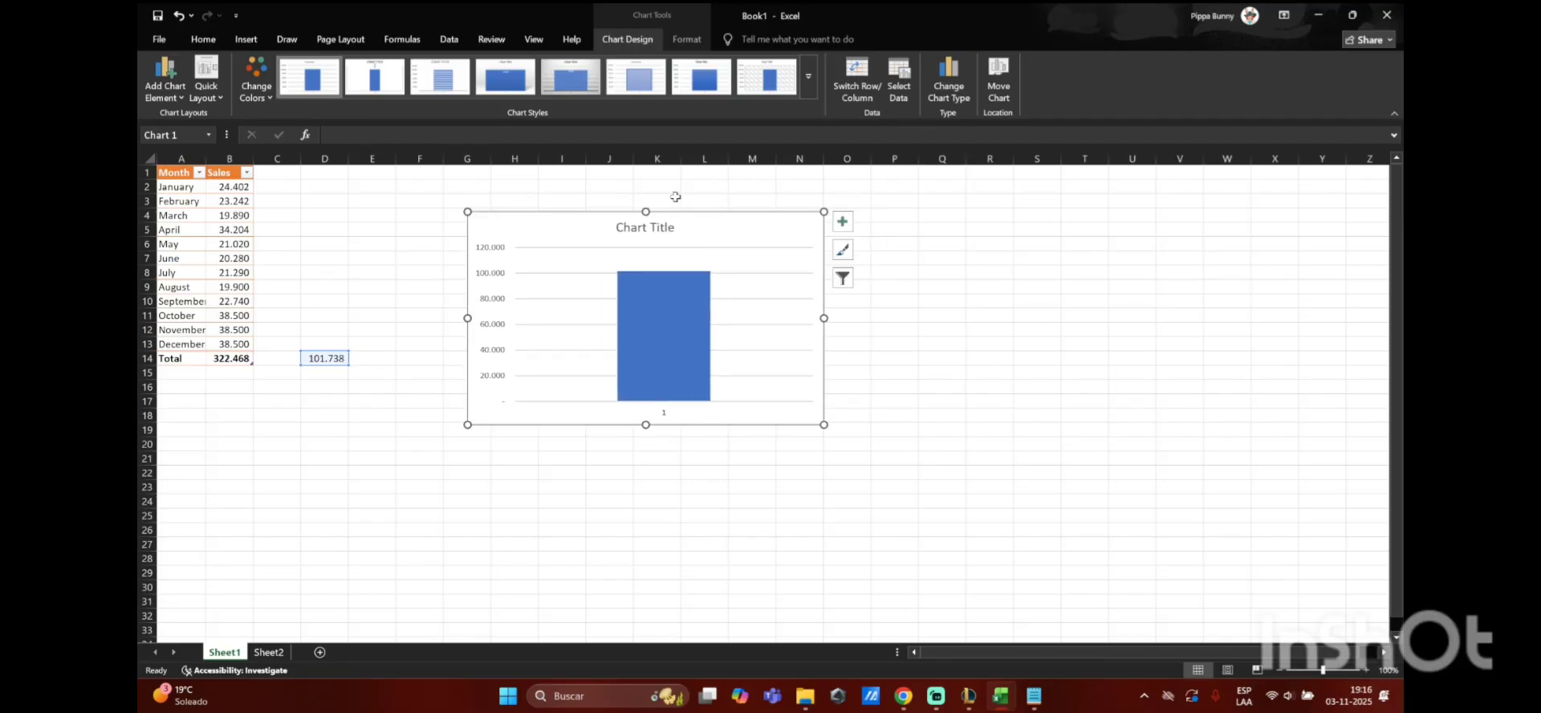
Step: Undo the column chart's move and its insertion
left_click(178, 22)
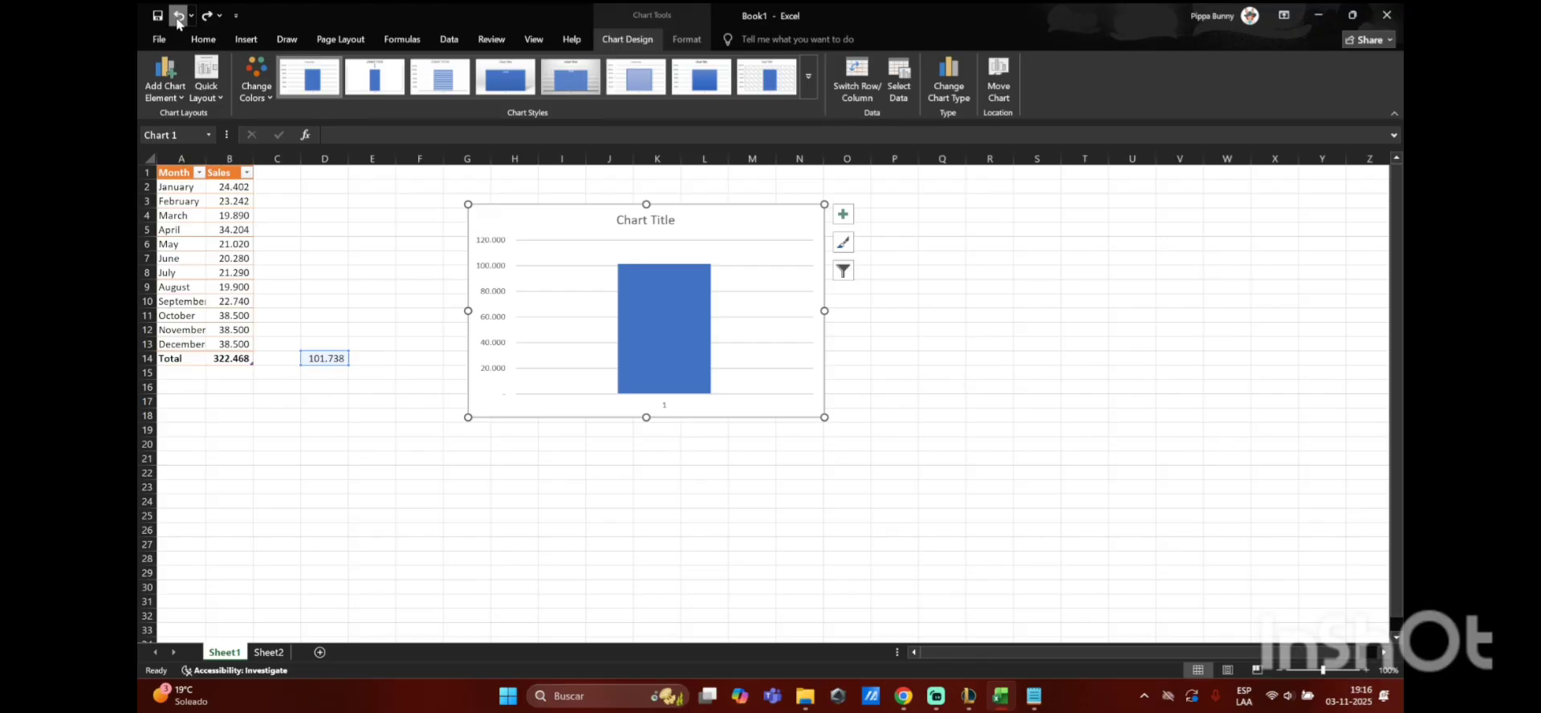
left_click(178, 22)
left_click(178, 22)
left_click(178, 21)
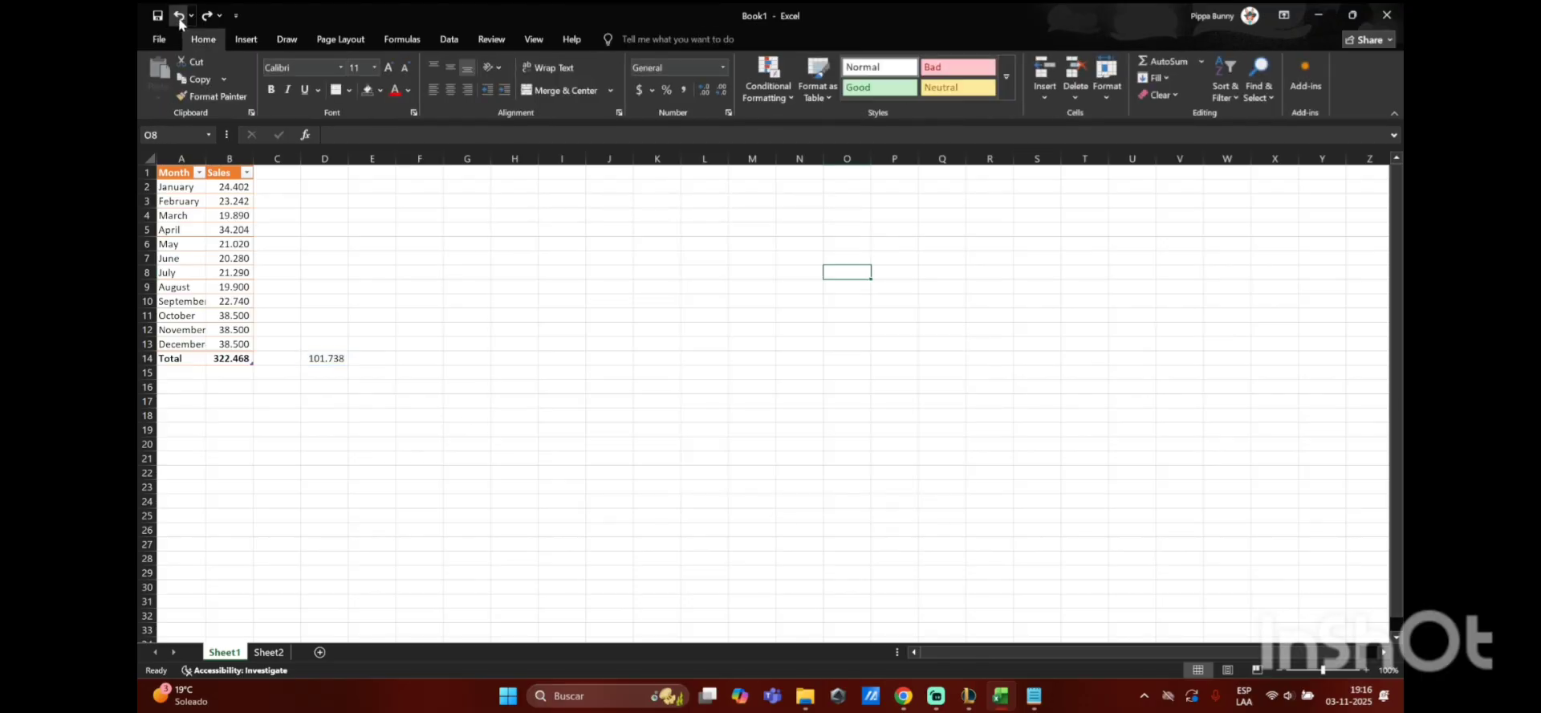
Step: Insert a 3-D pie chart with an empty cell selected, move it slightly, and undo both the move and the insertion
left_click(245, 39)
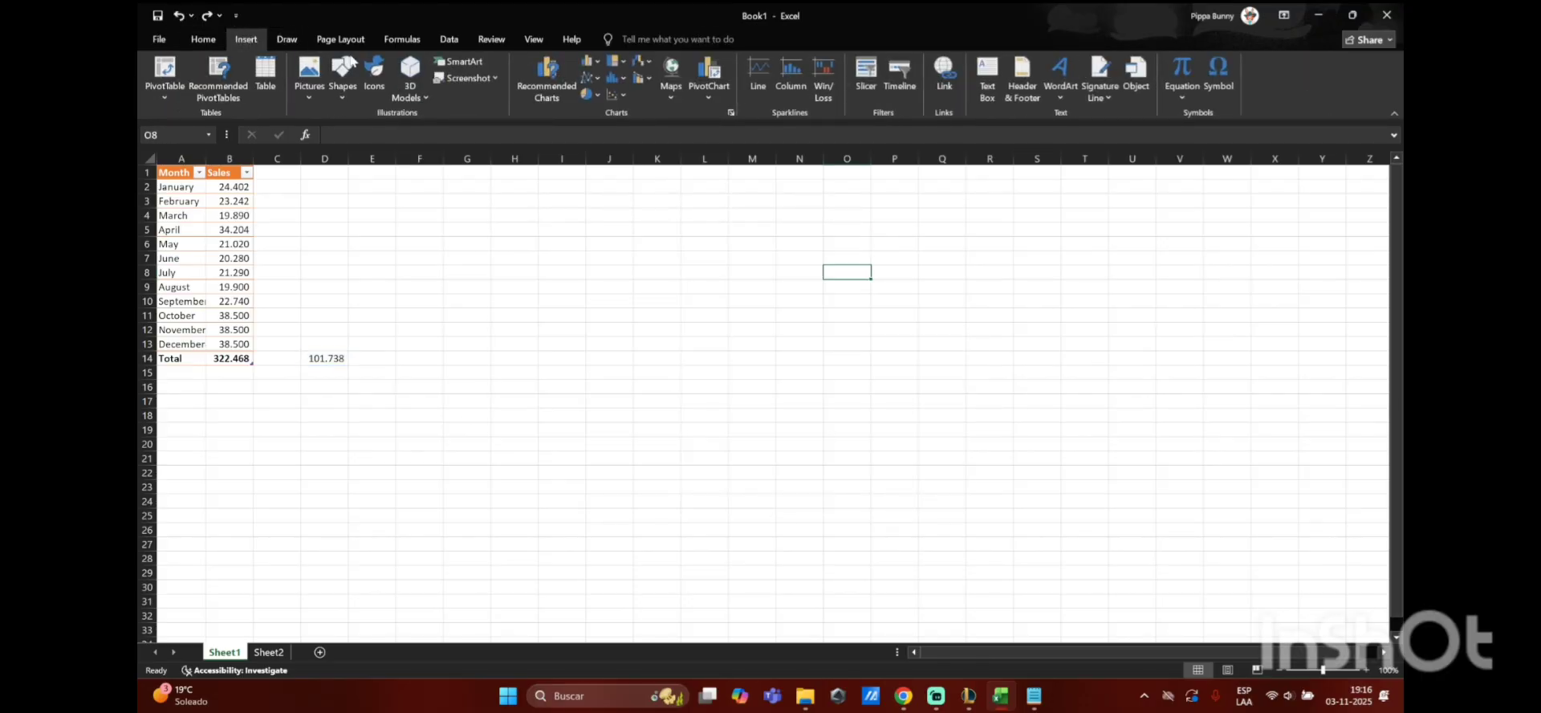
left_click(589, 94)
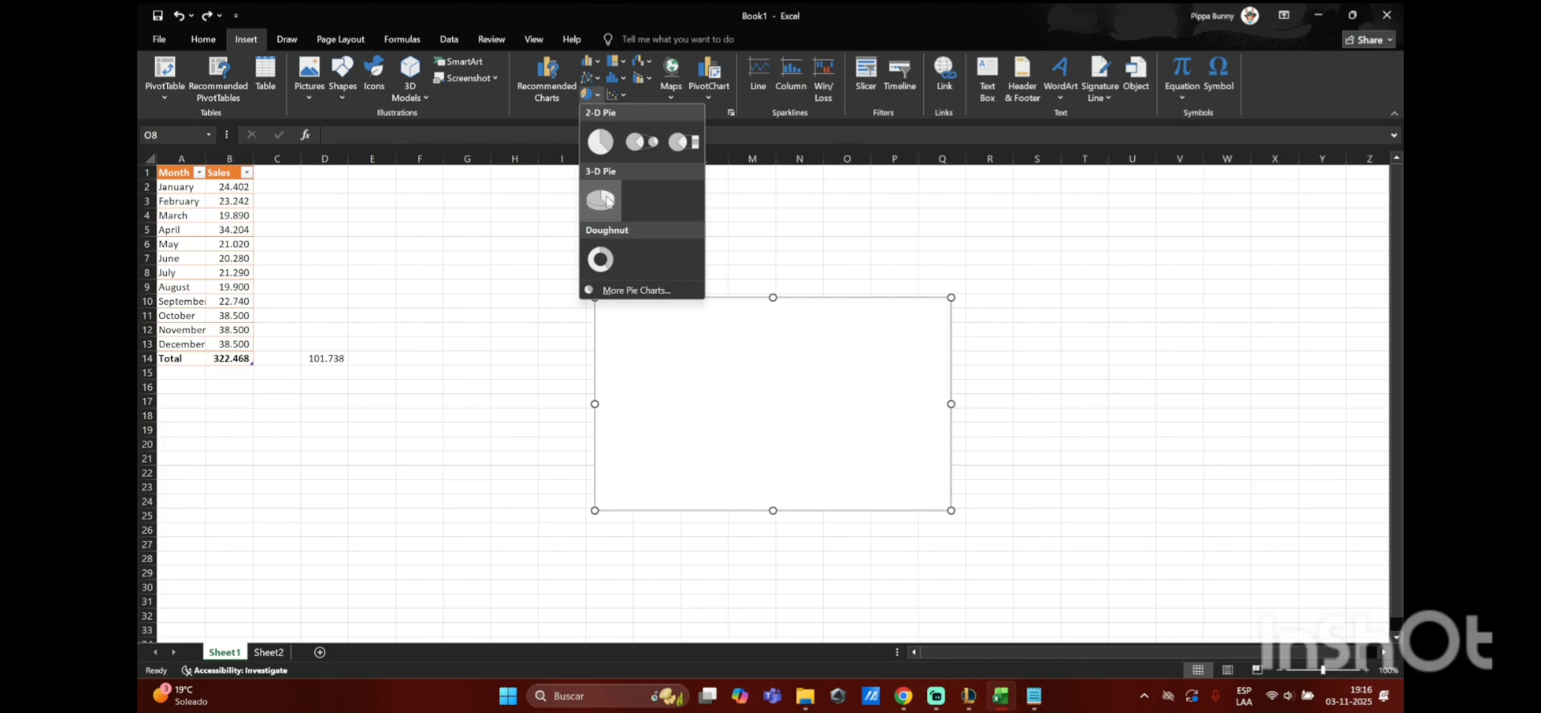
left_click(608, 201)
left_click_drag(819, 361, 790, 318)
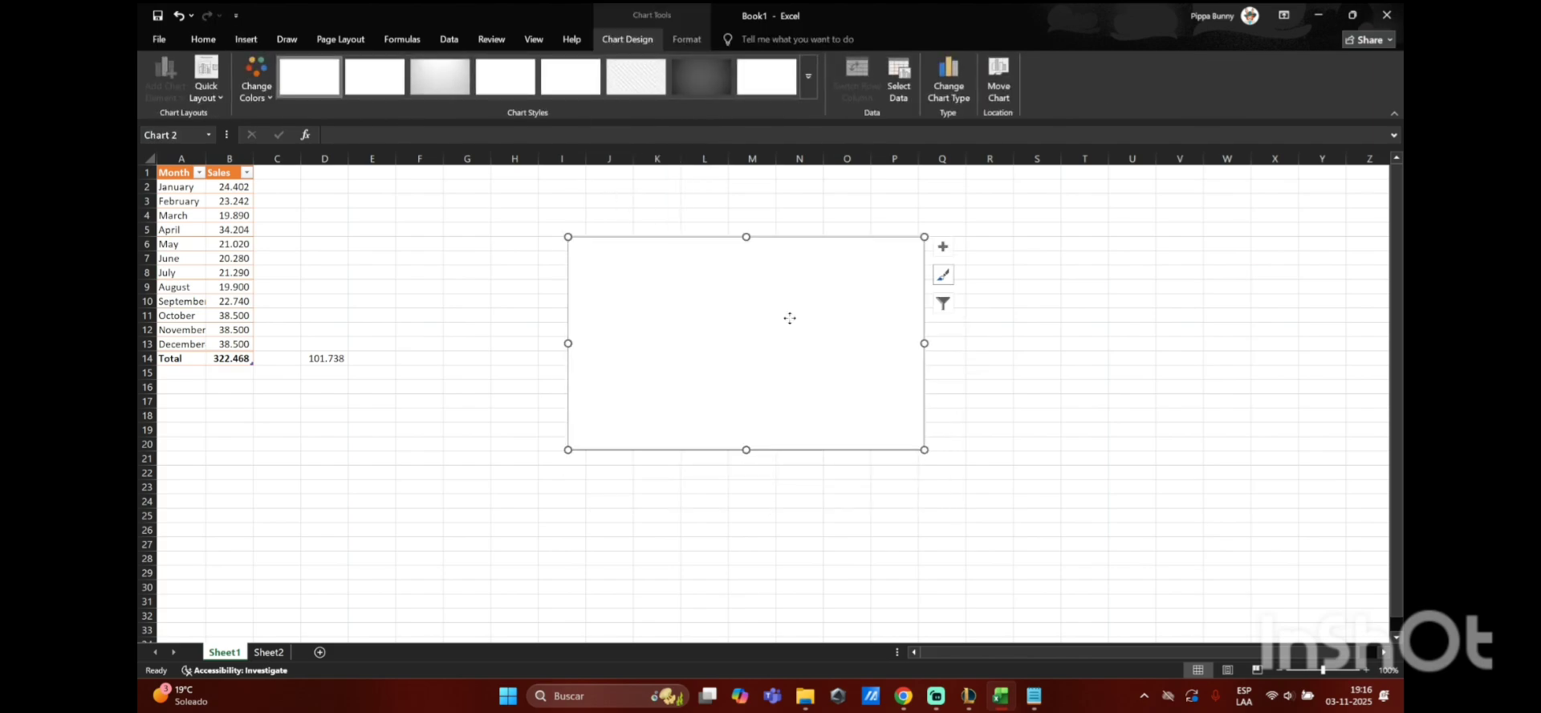
left_click(179, 16)
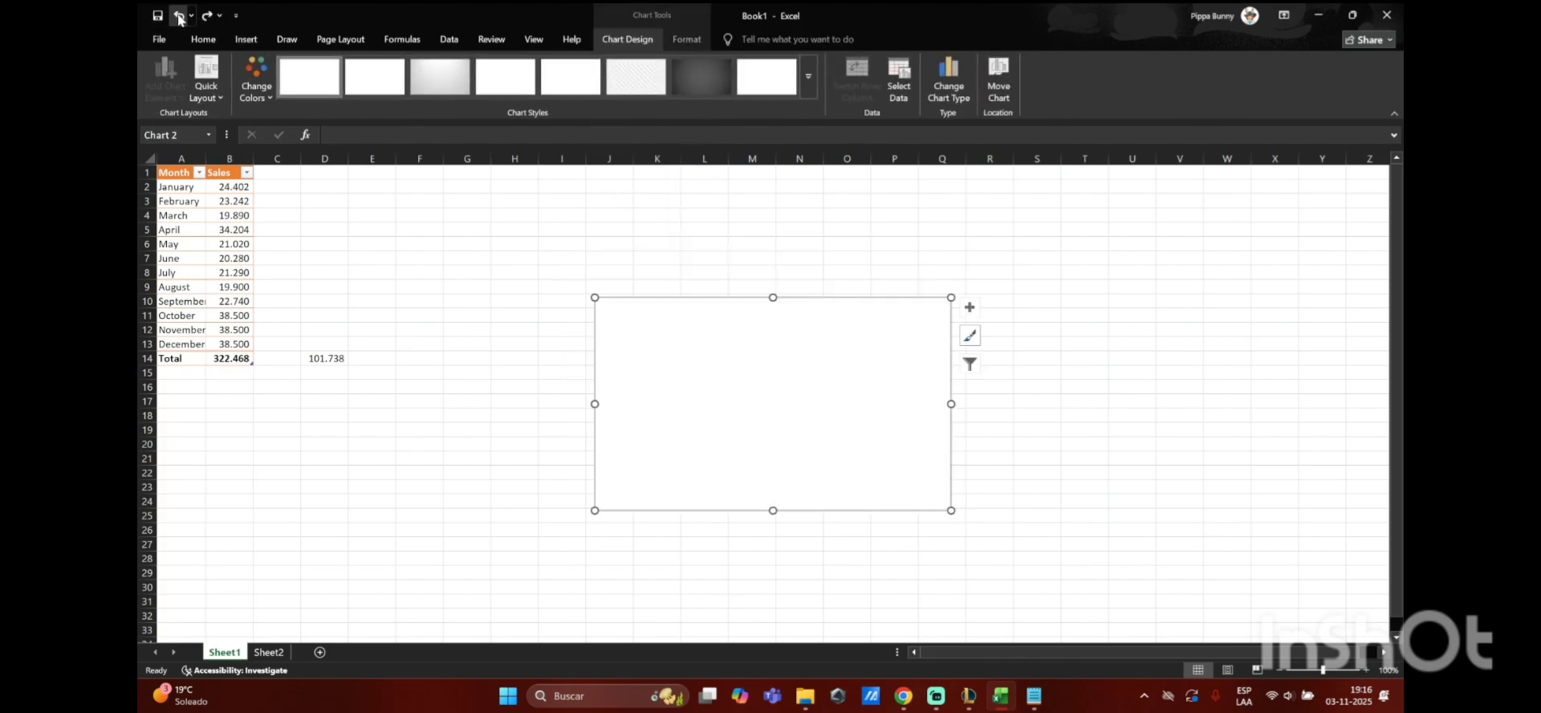
left_click(179, 16)
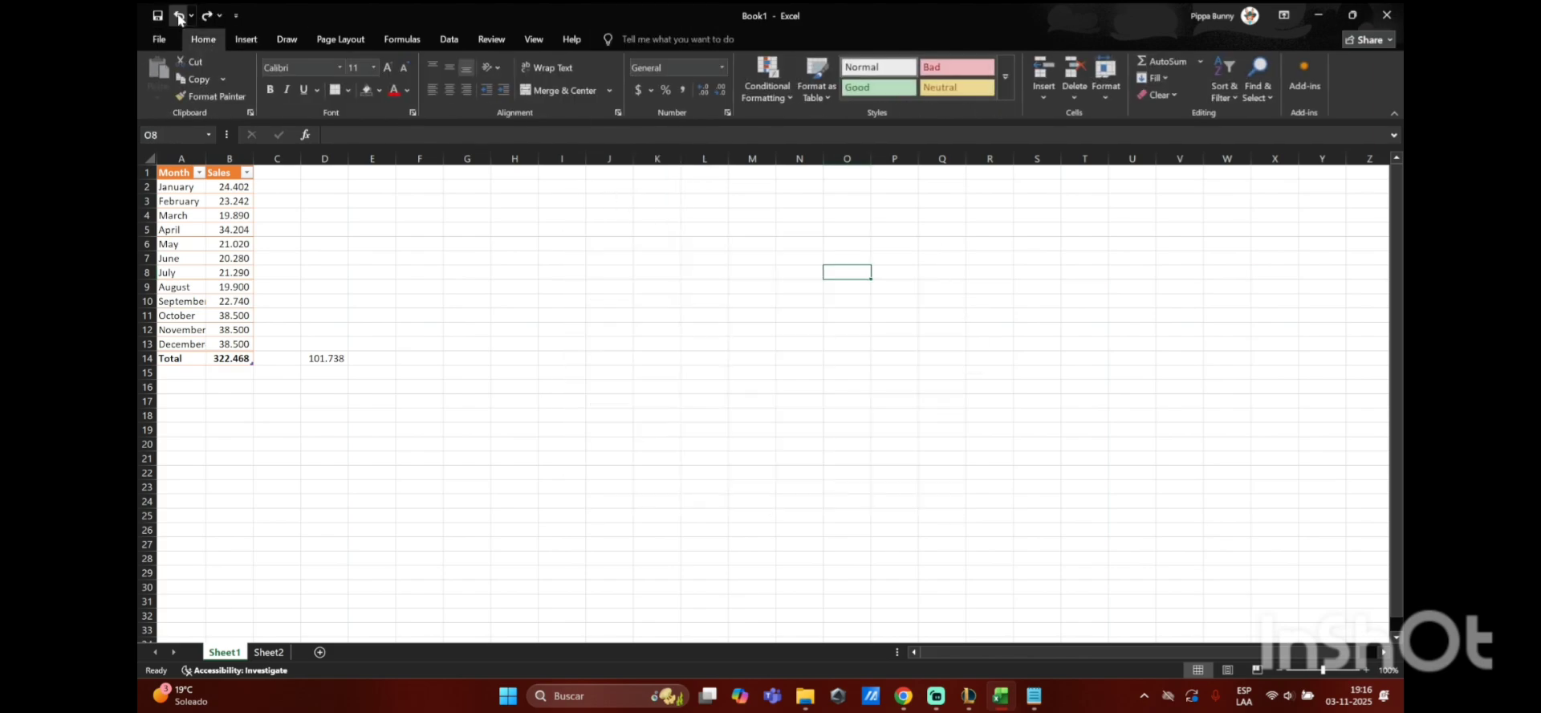
left_click(247, 39)
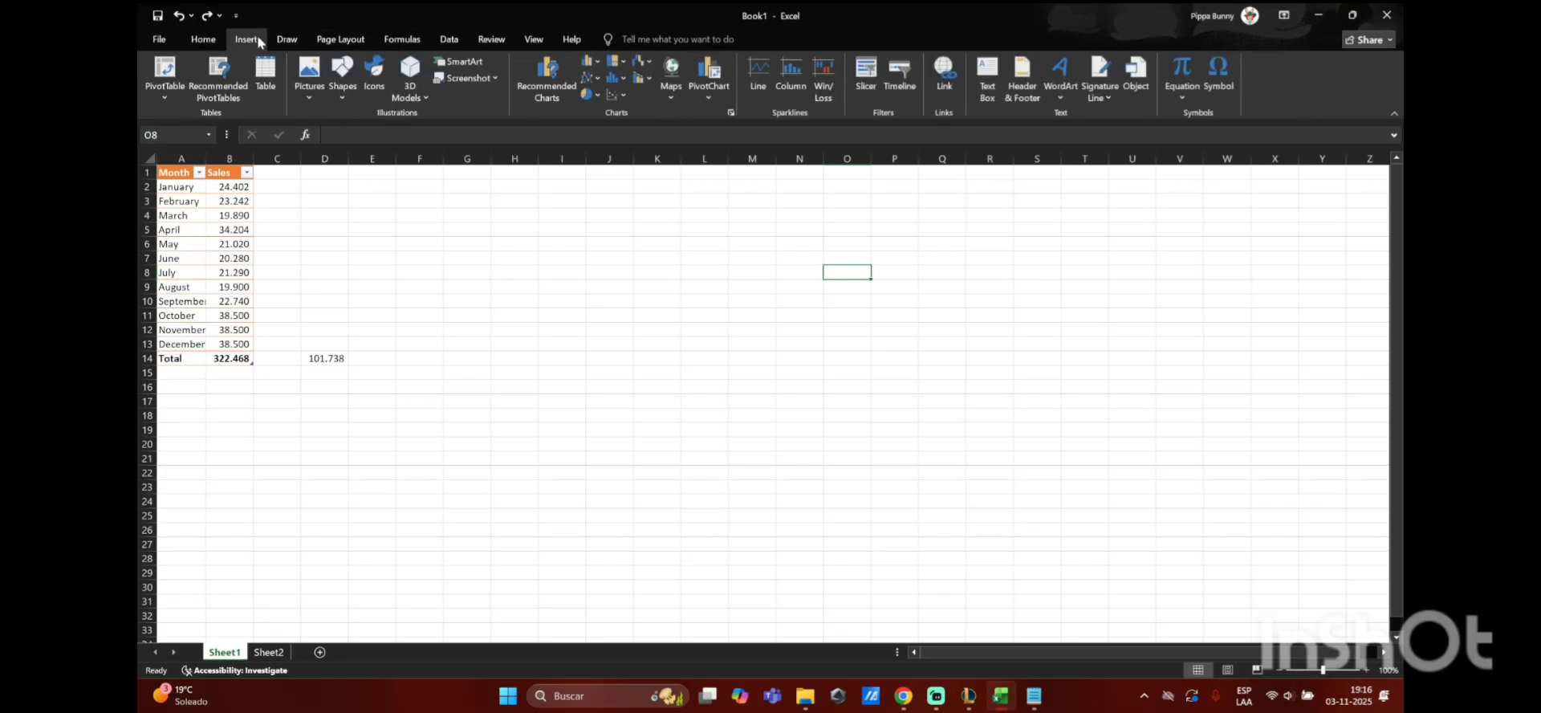
left_click(591, 61)
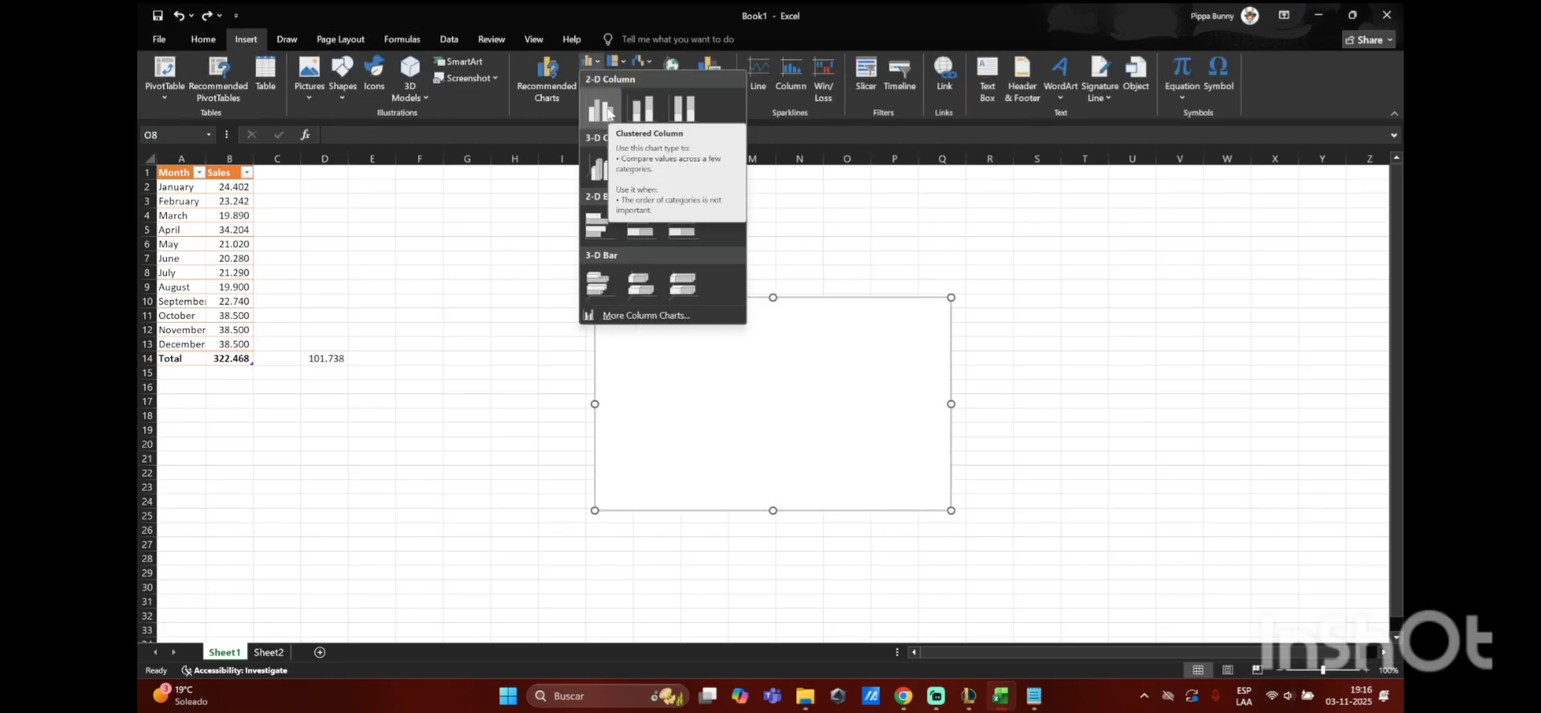
left_click(515, 111)
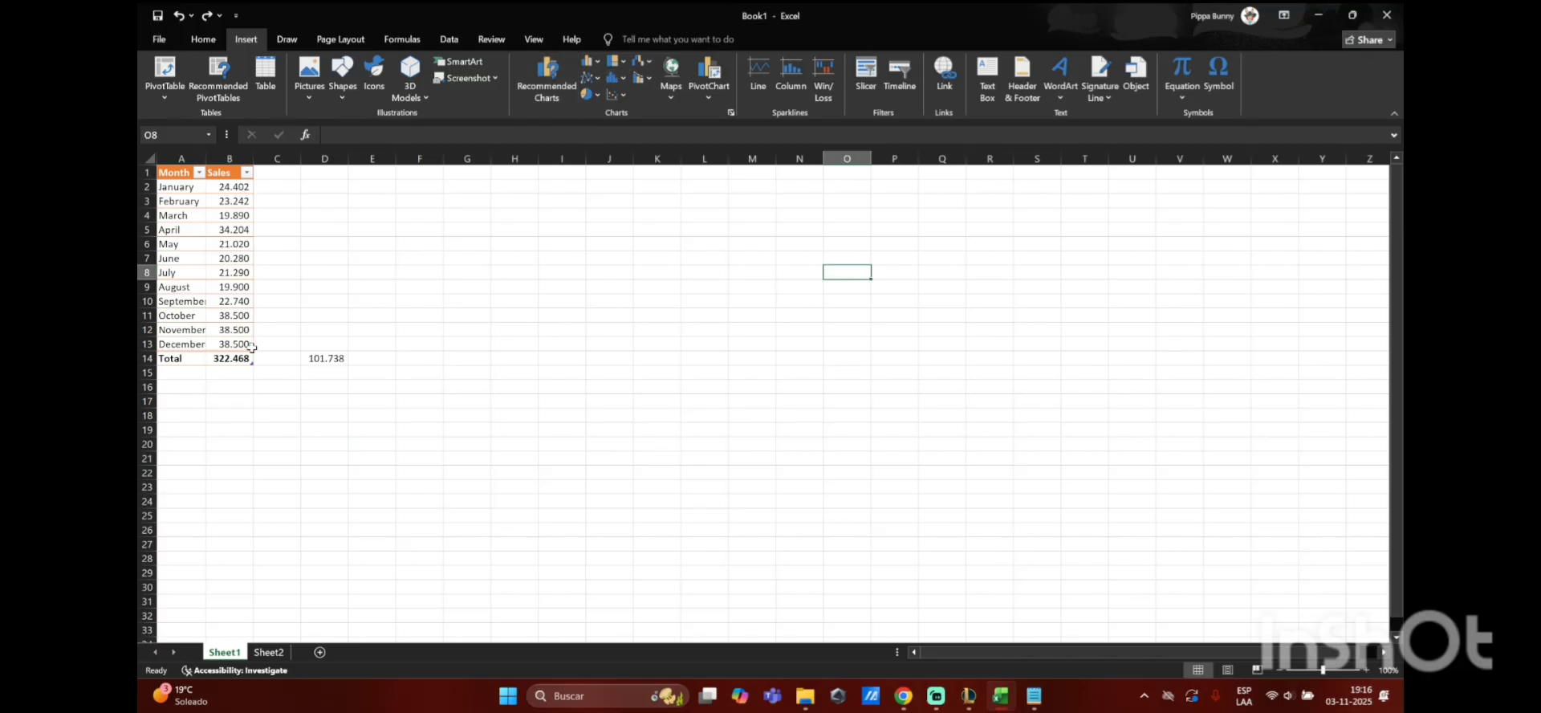
Step: Insert a 2-D clustered column chart from the sales table range A2:B14
left_click_drag(249, 354, 166, 190)
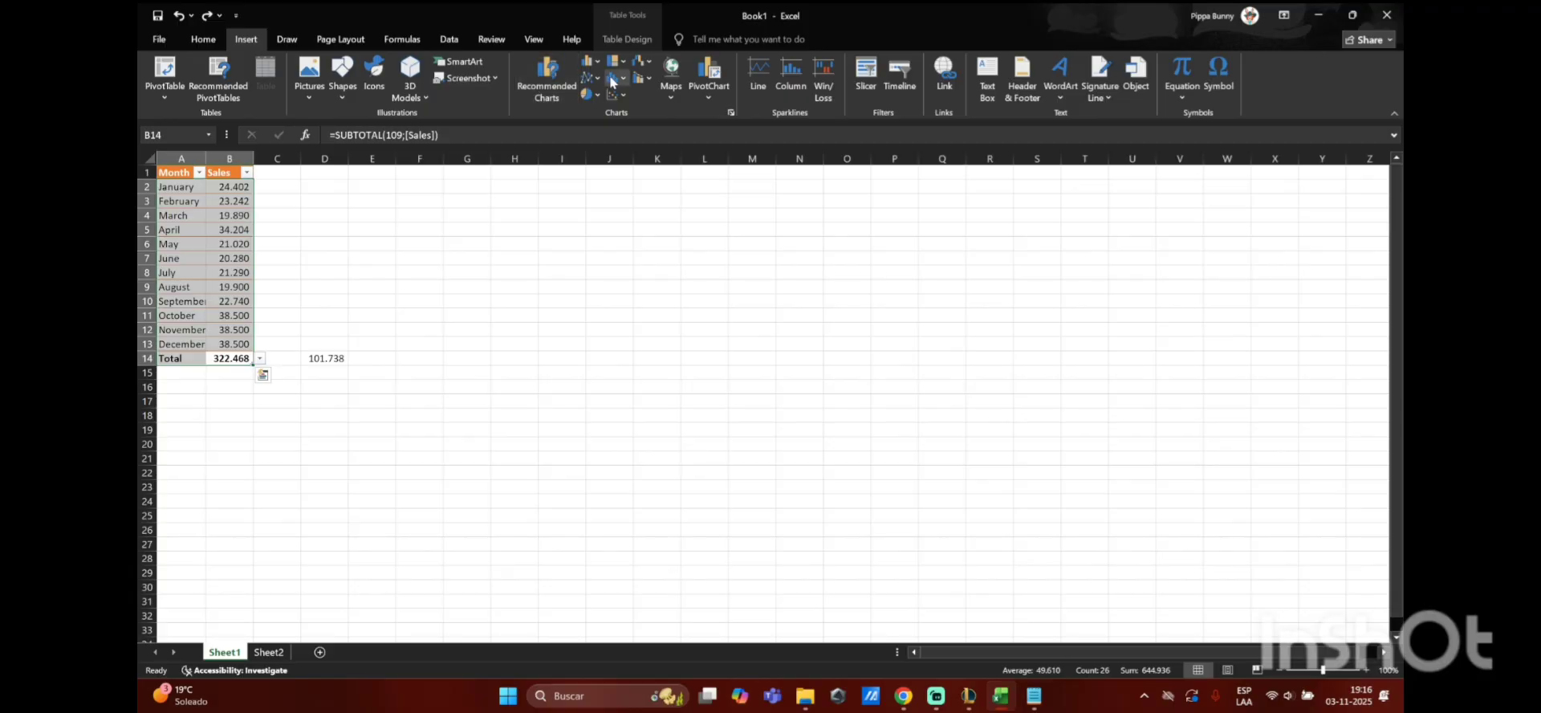
left_click(587, 62)
left_click(602, 111)
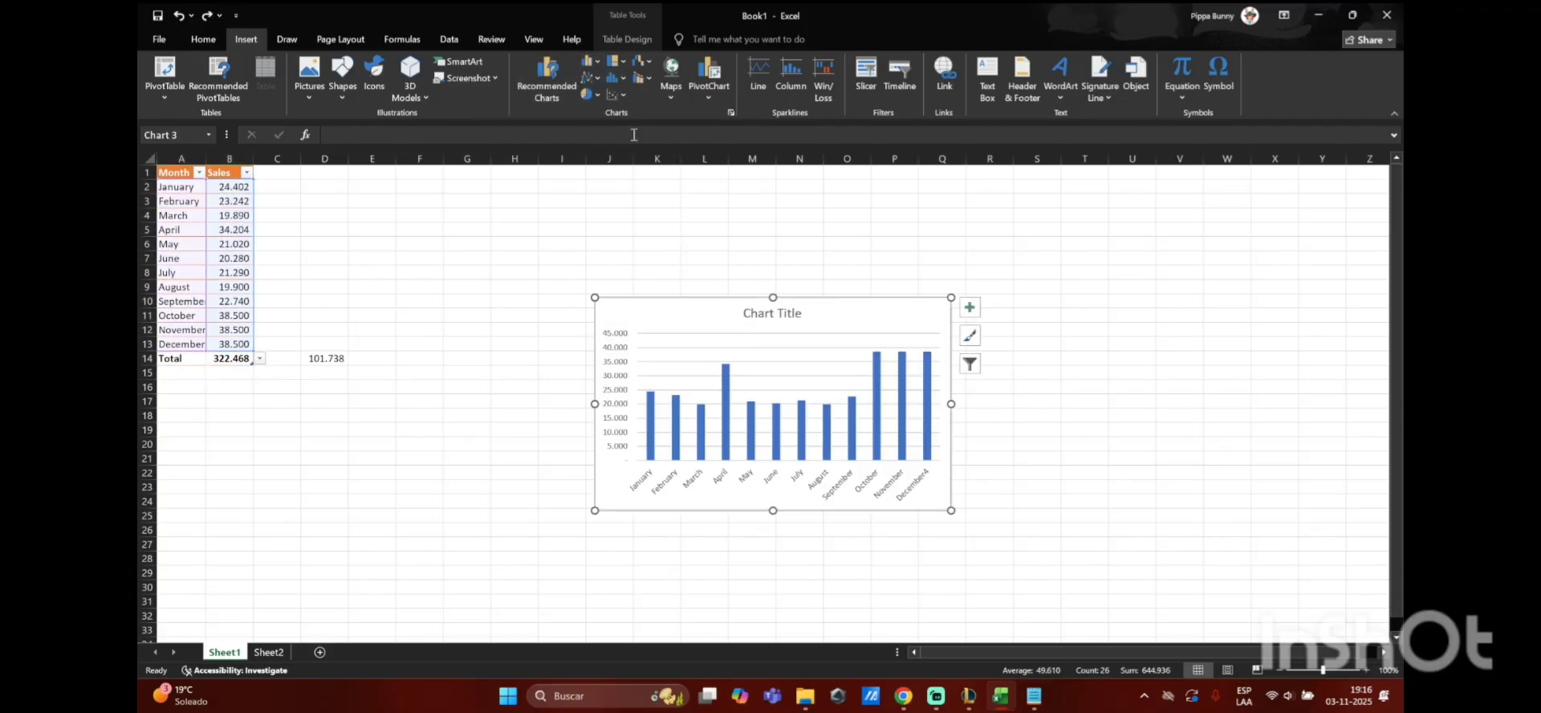
Step: Undo an accidental shift of the chart's plot area and move the whole chart up and closer to the sales table
left_click_drag(853, 341, 847, 310)
left_click(178, 15)
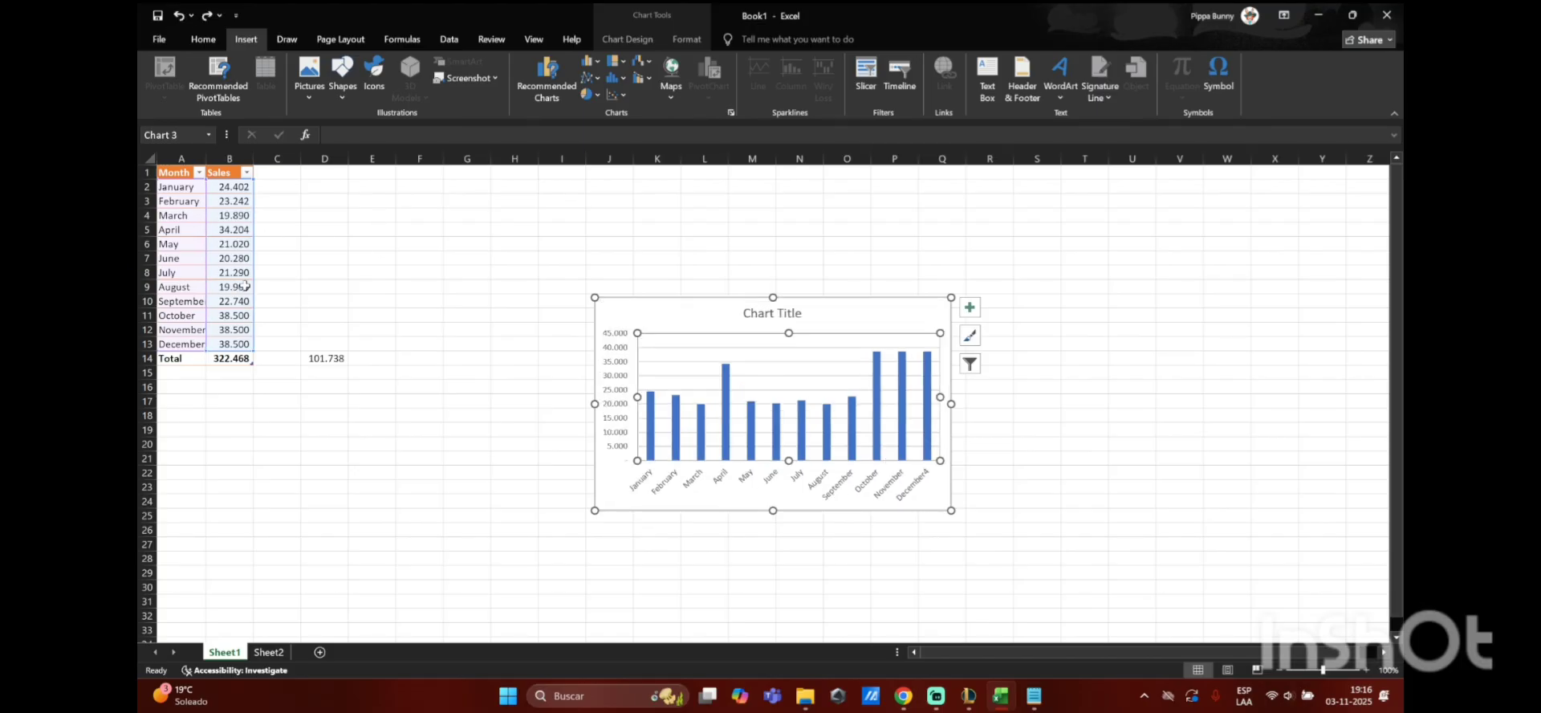
left_click_drag(875, 316, 812, 226)
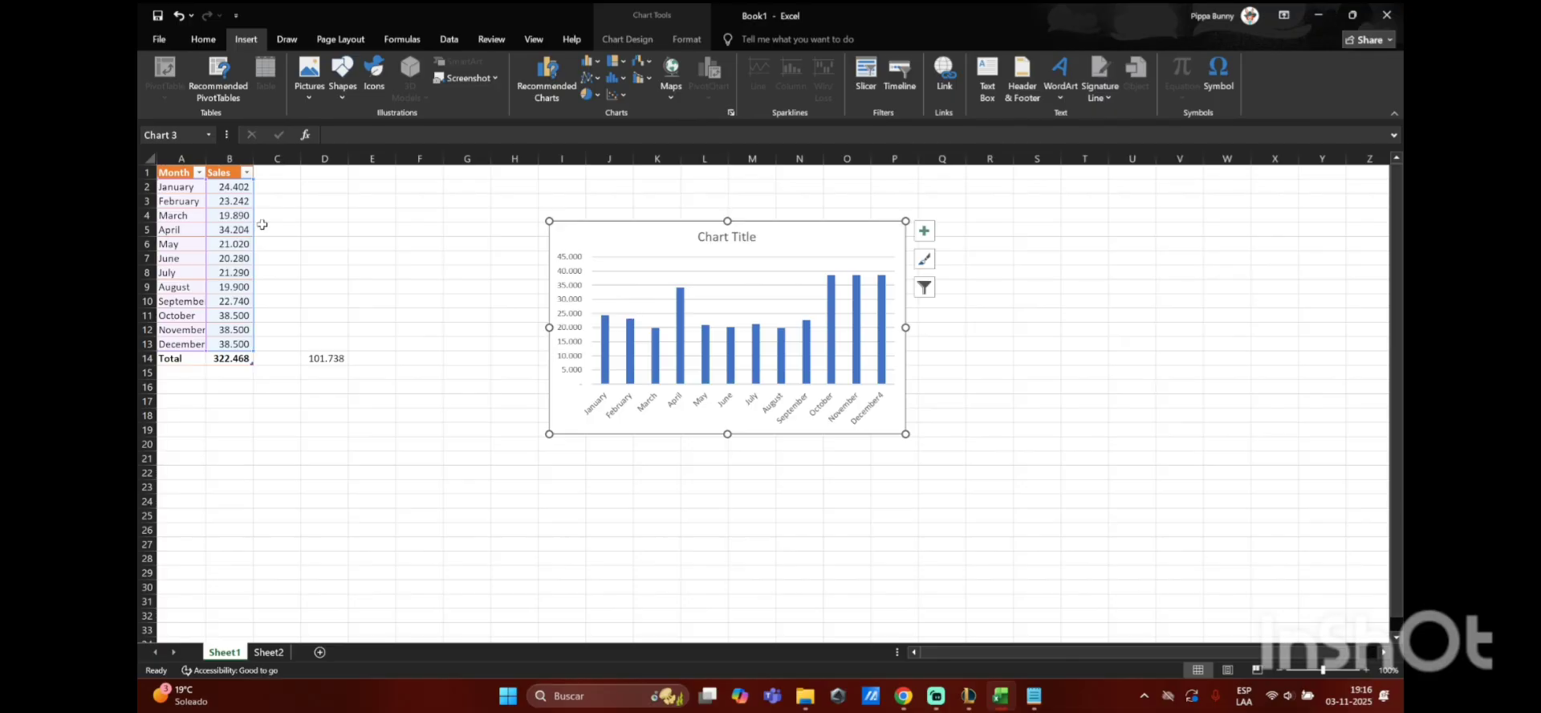
left_click(936, 696)
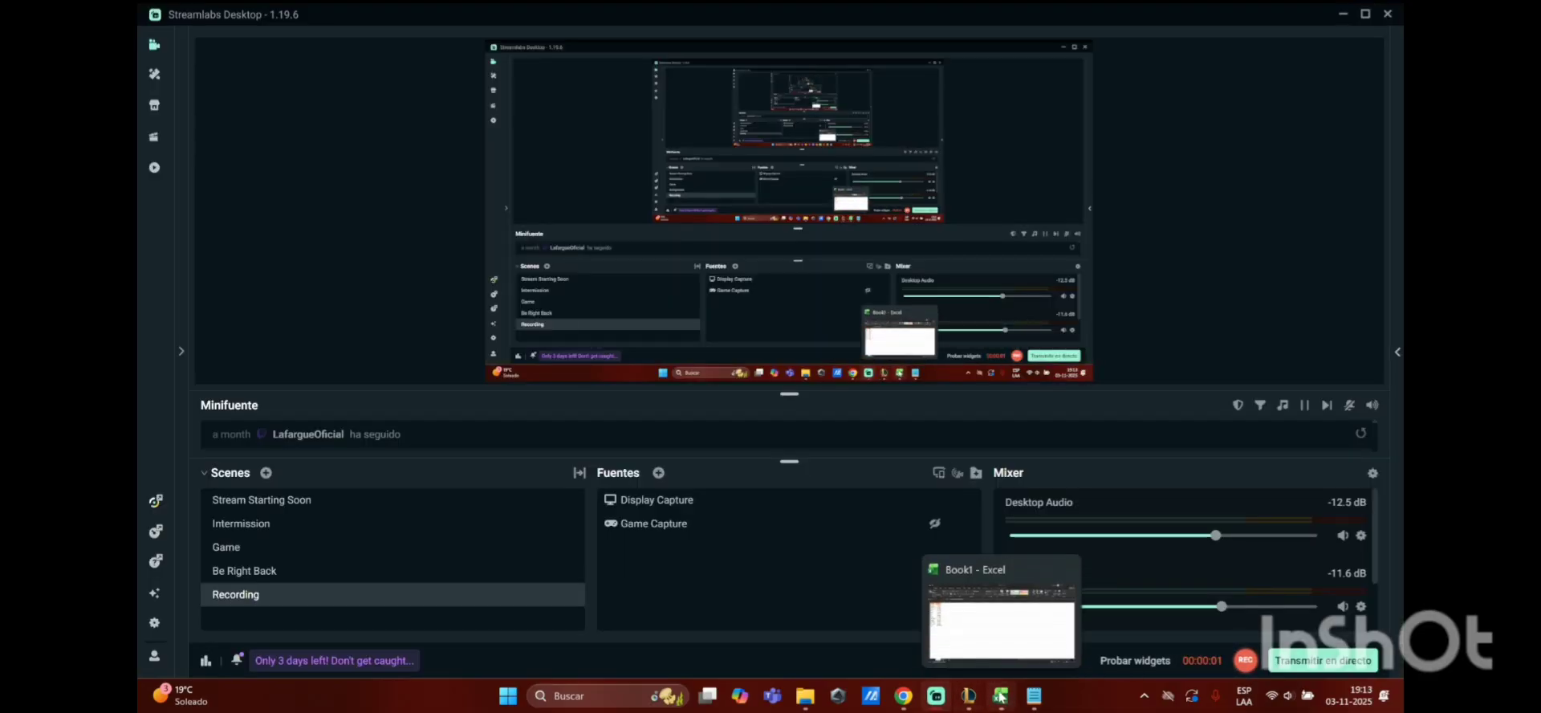
left_click(1001, 696)
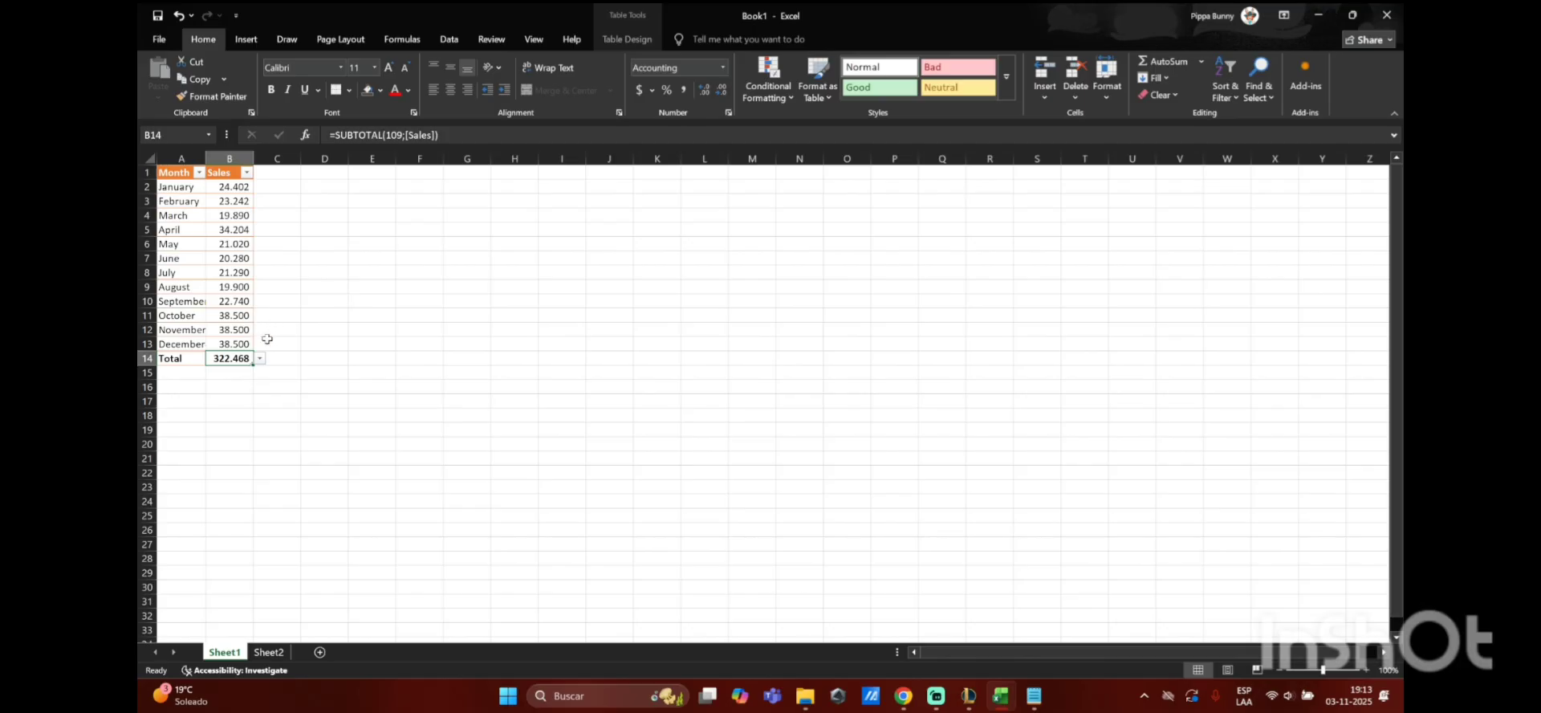
Step: Enter the formula =B2+B3+B4+B5 in cell D14 to add the January to April sales, and reselect the cell
left_click(330, 356)
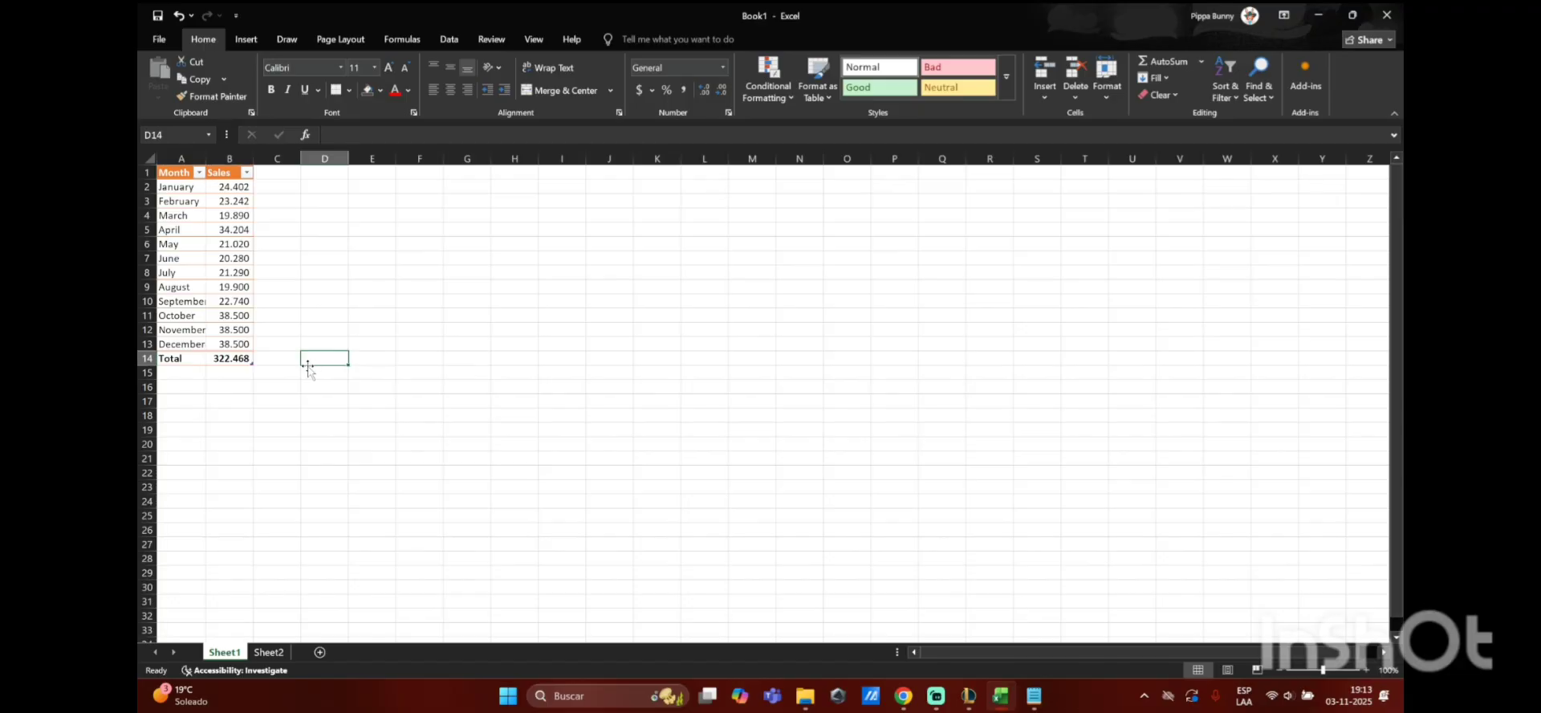
double_click(318, 361)
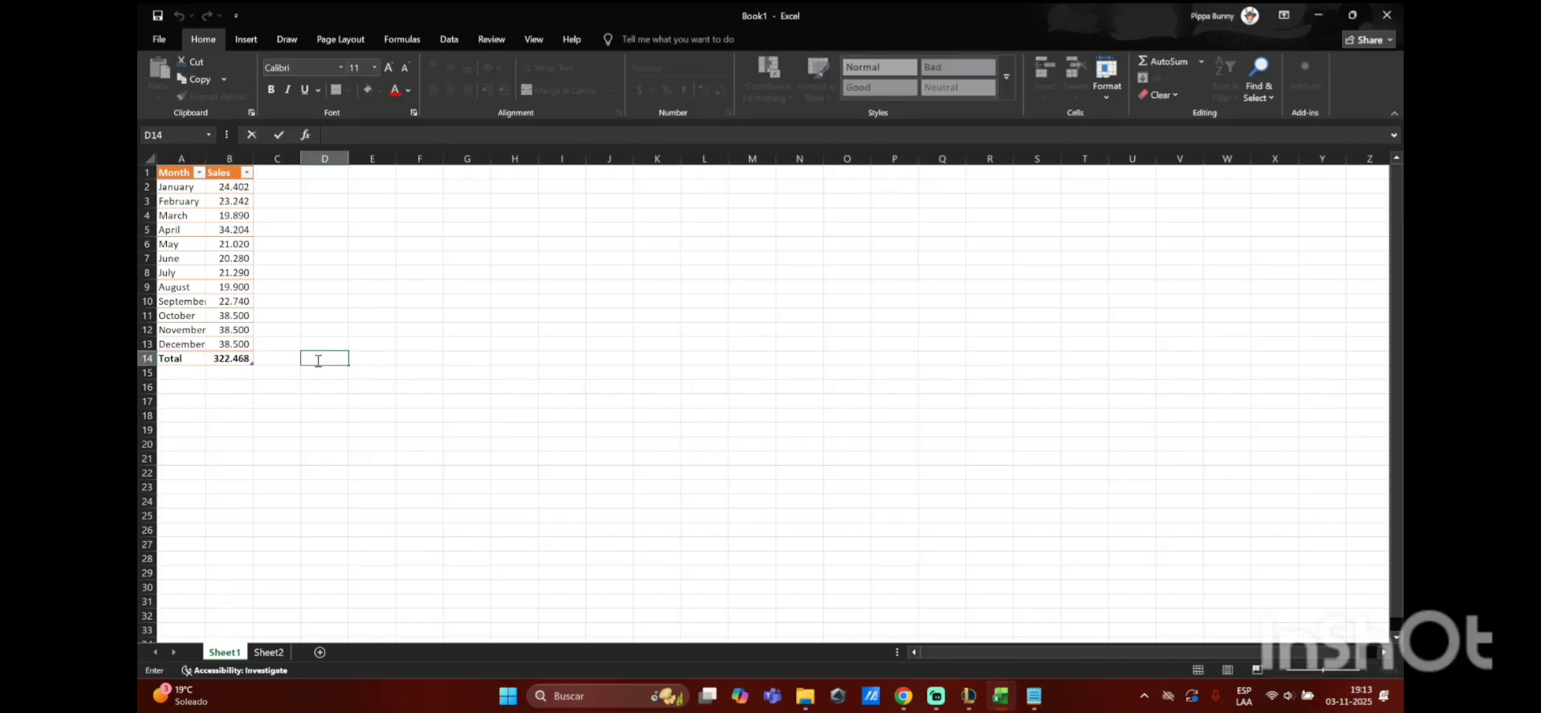
type("=")
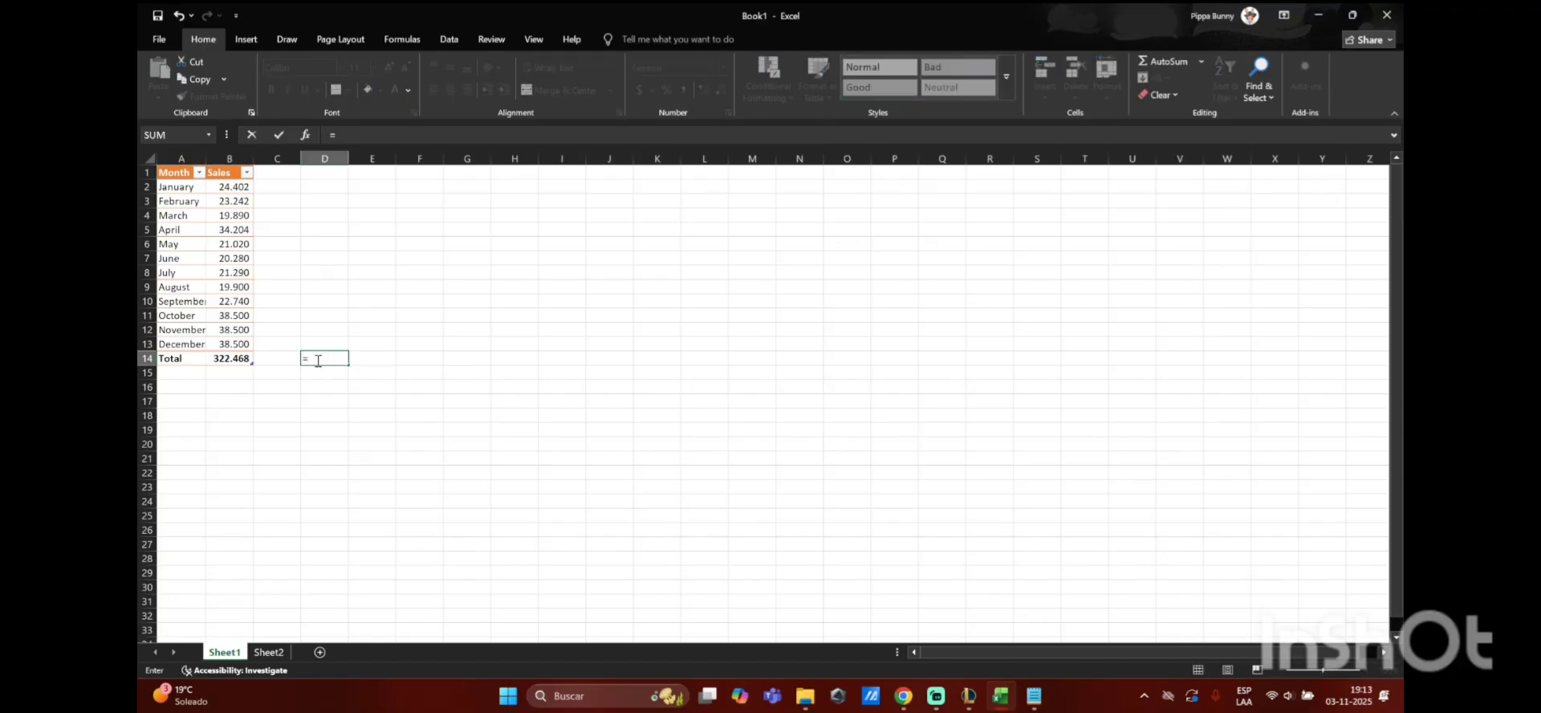
left_click(242, 187)
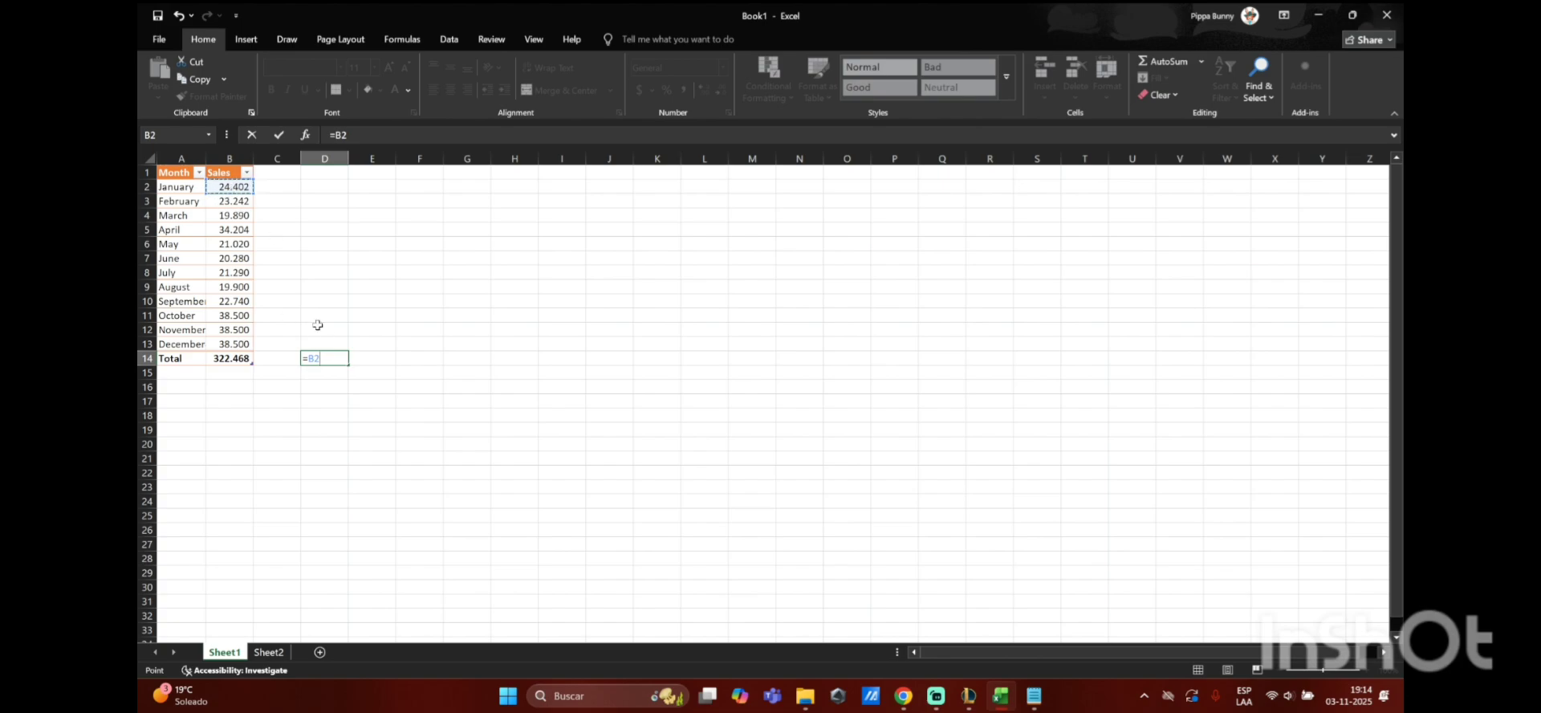
type("+")
left_click(245, 202)
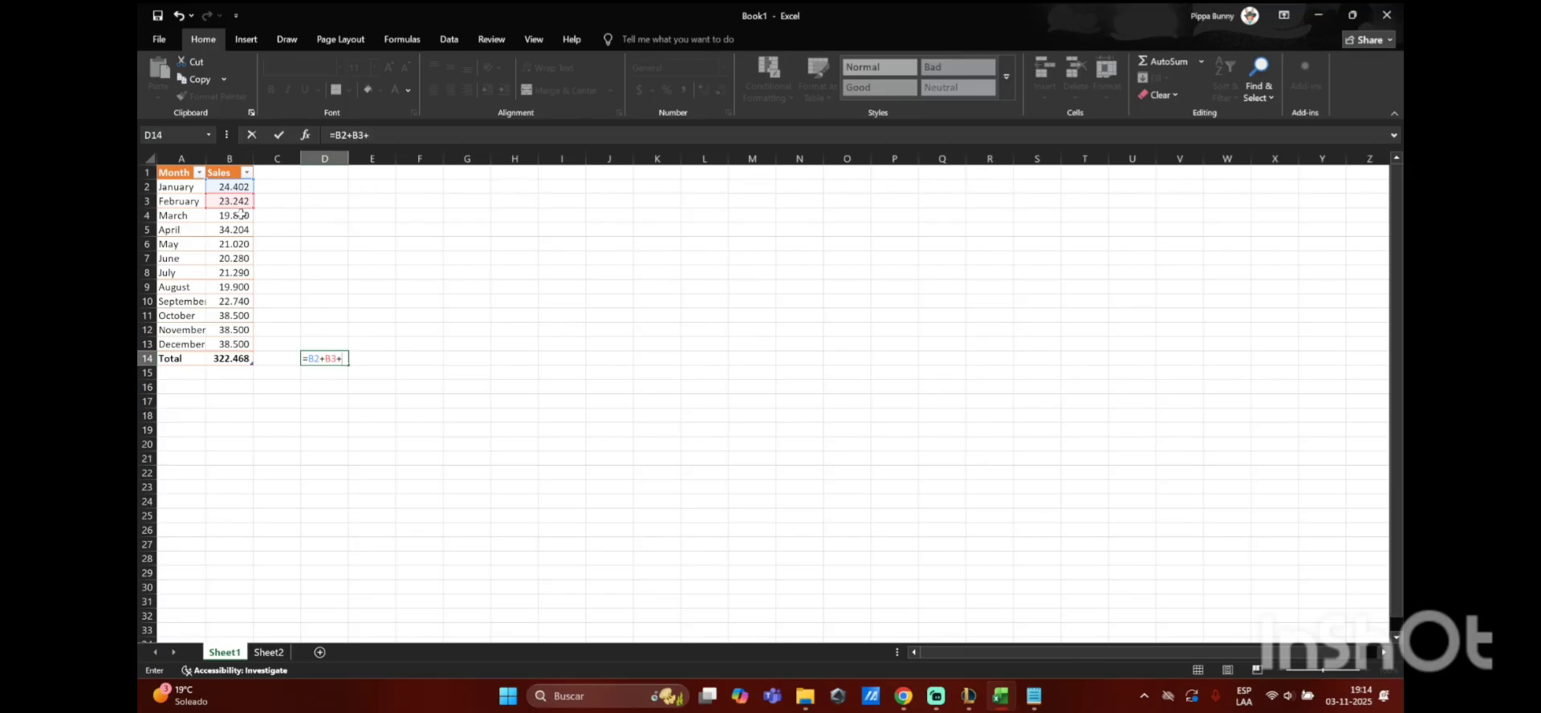
type("+")
left_click(241, 213)
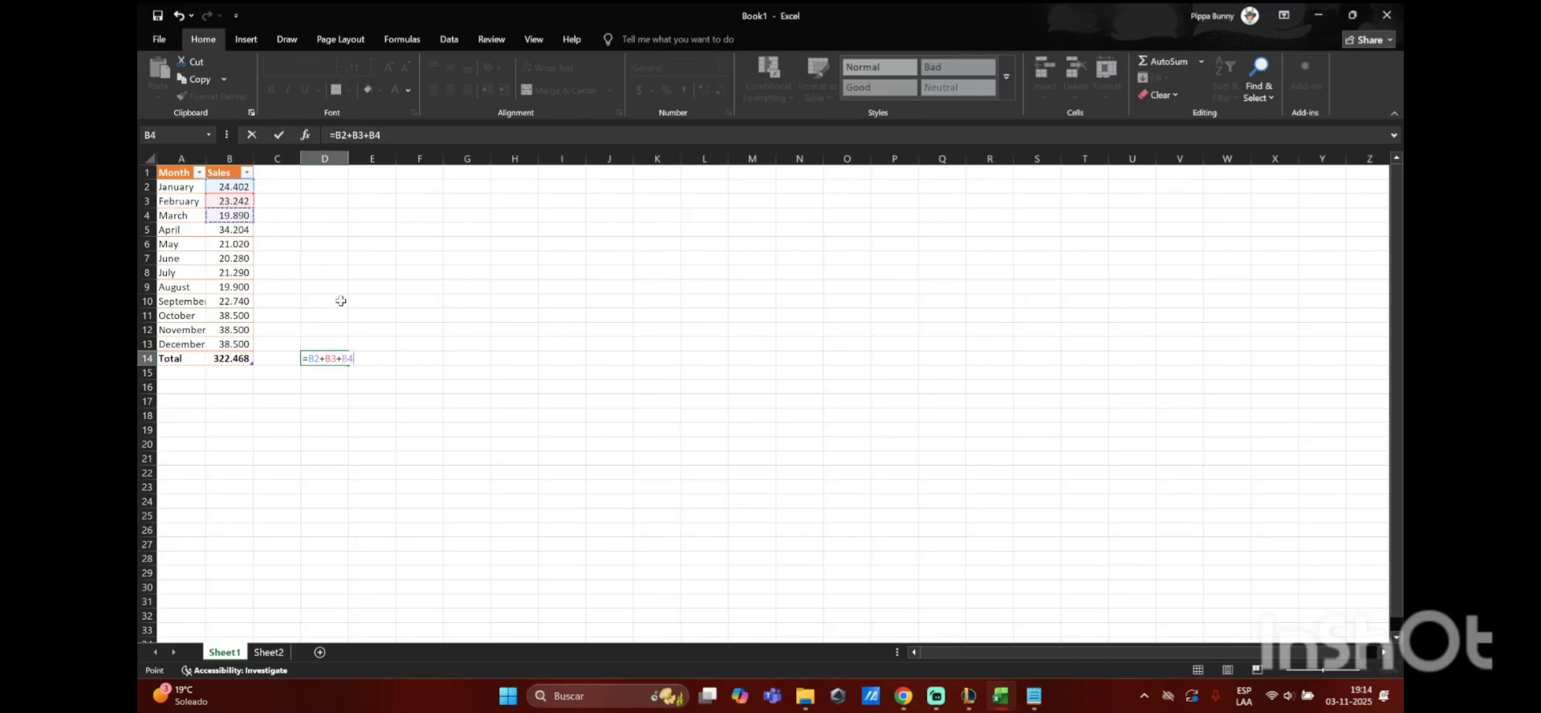
type("+")
left_click(233, 230)
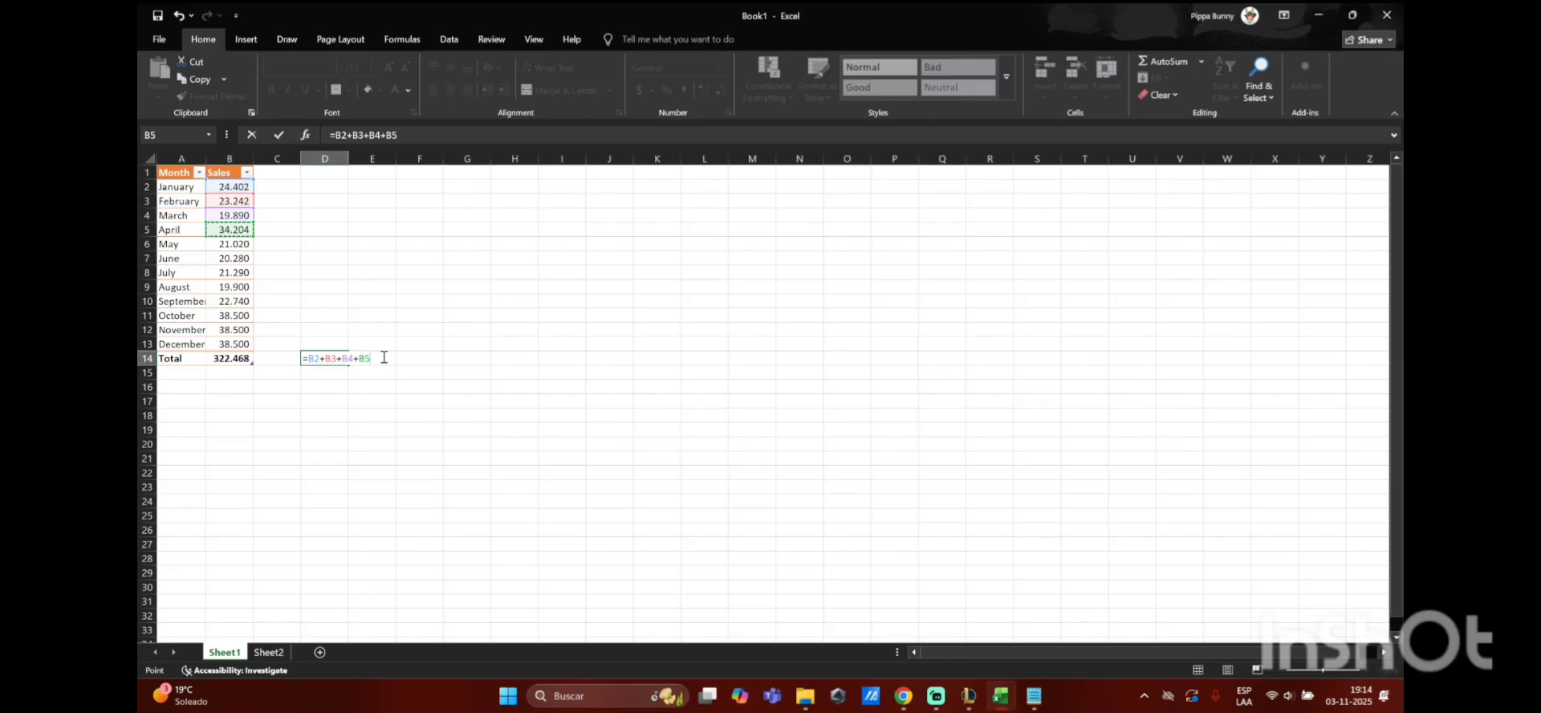
key("Return")
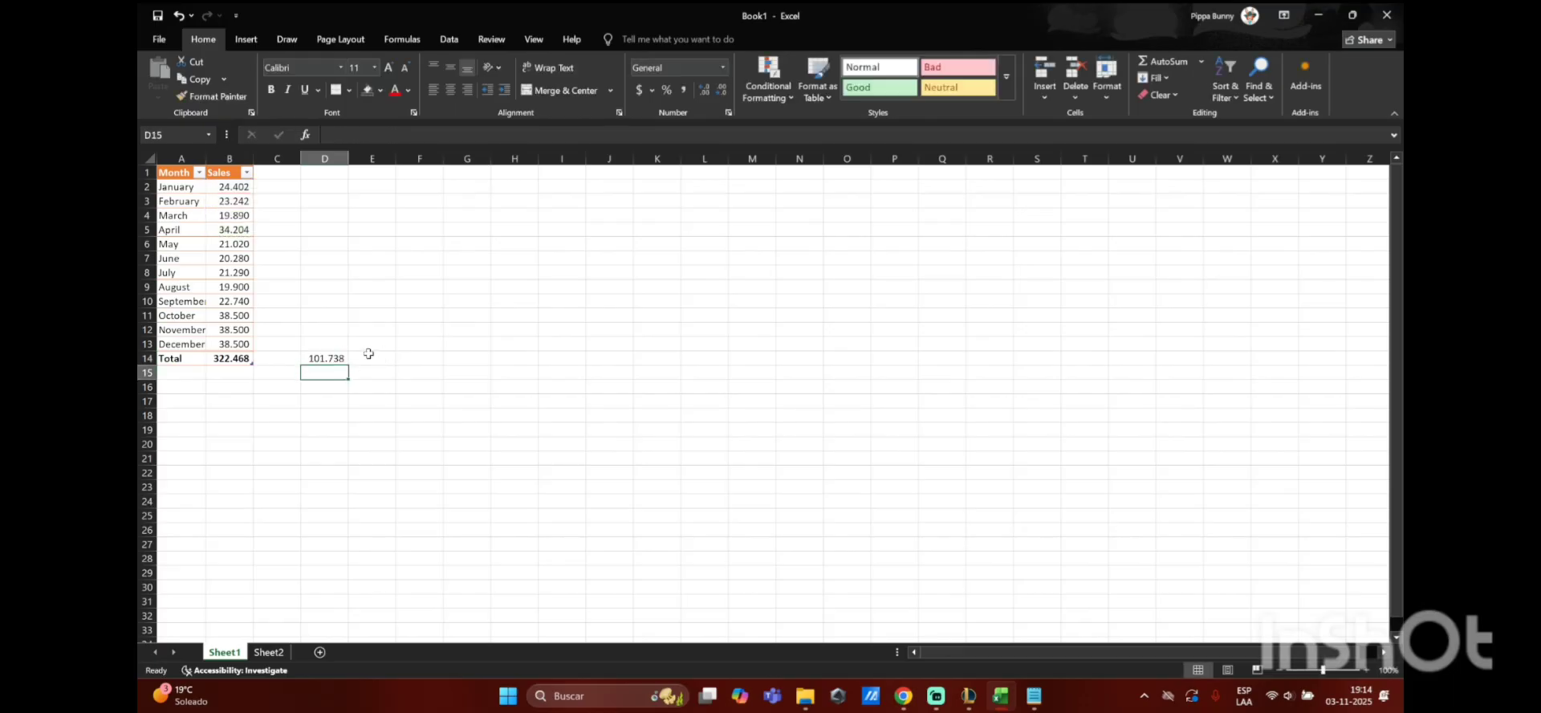
left_click(310, 357)
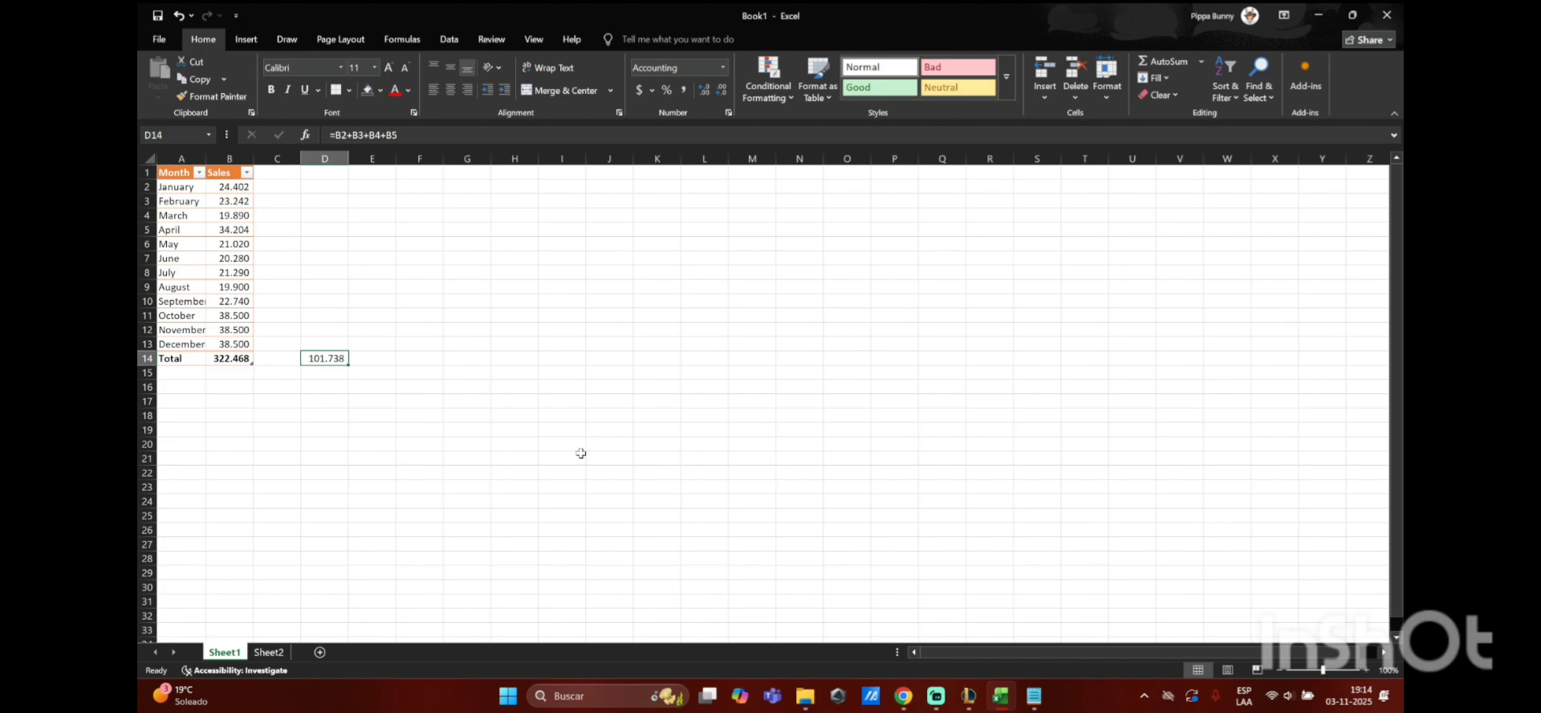
Step: Switch to the Conditional Formatting workbook
left_click(936, 695)
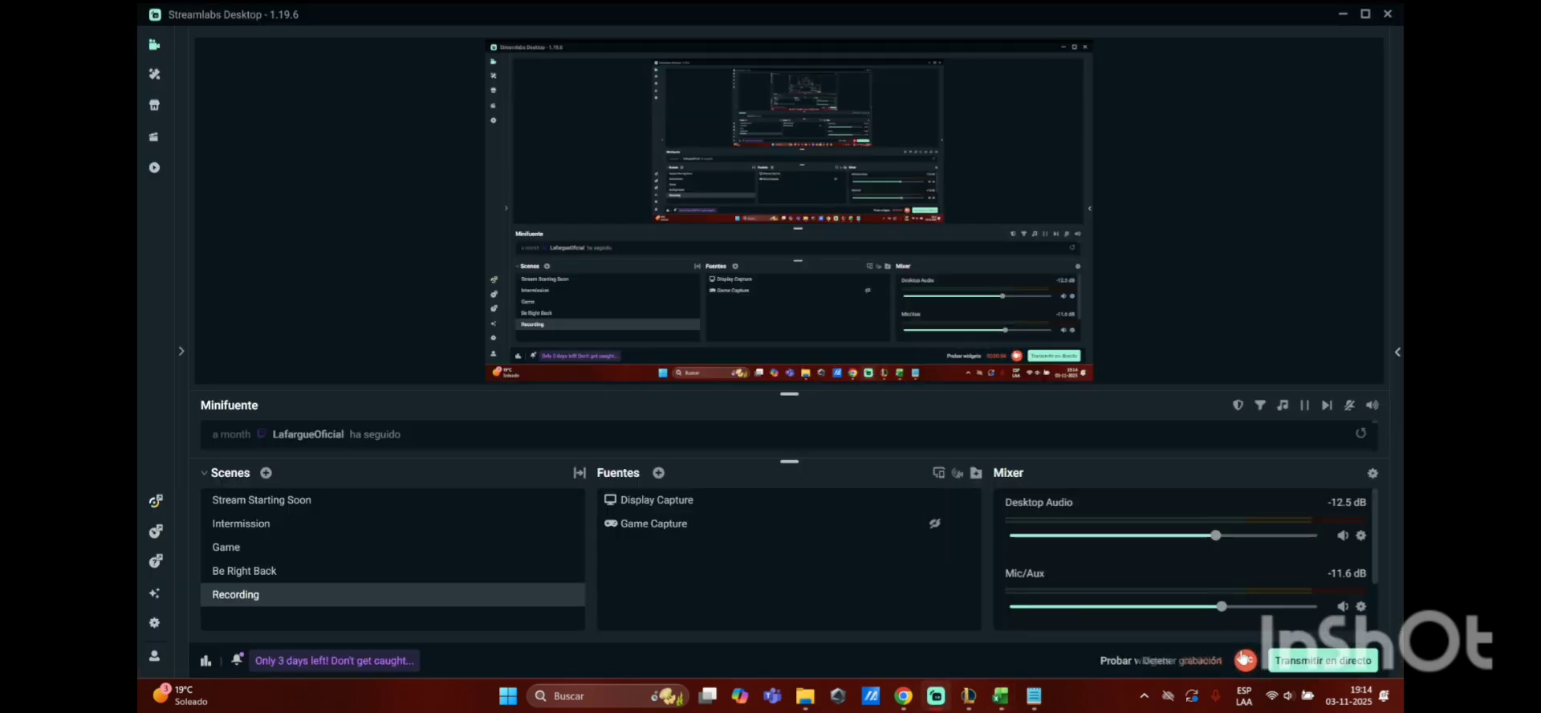
mouse_move(968, 695)
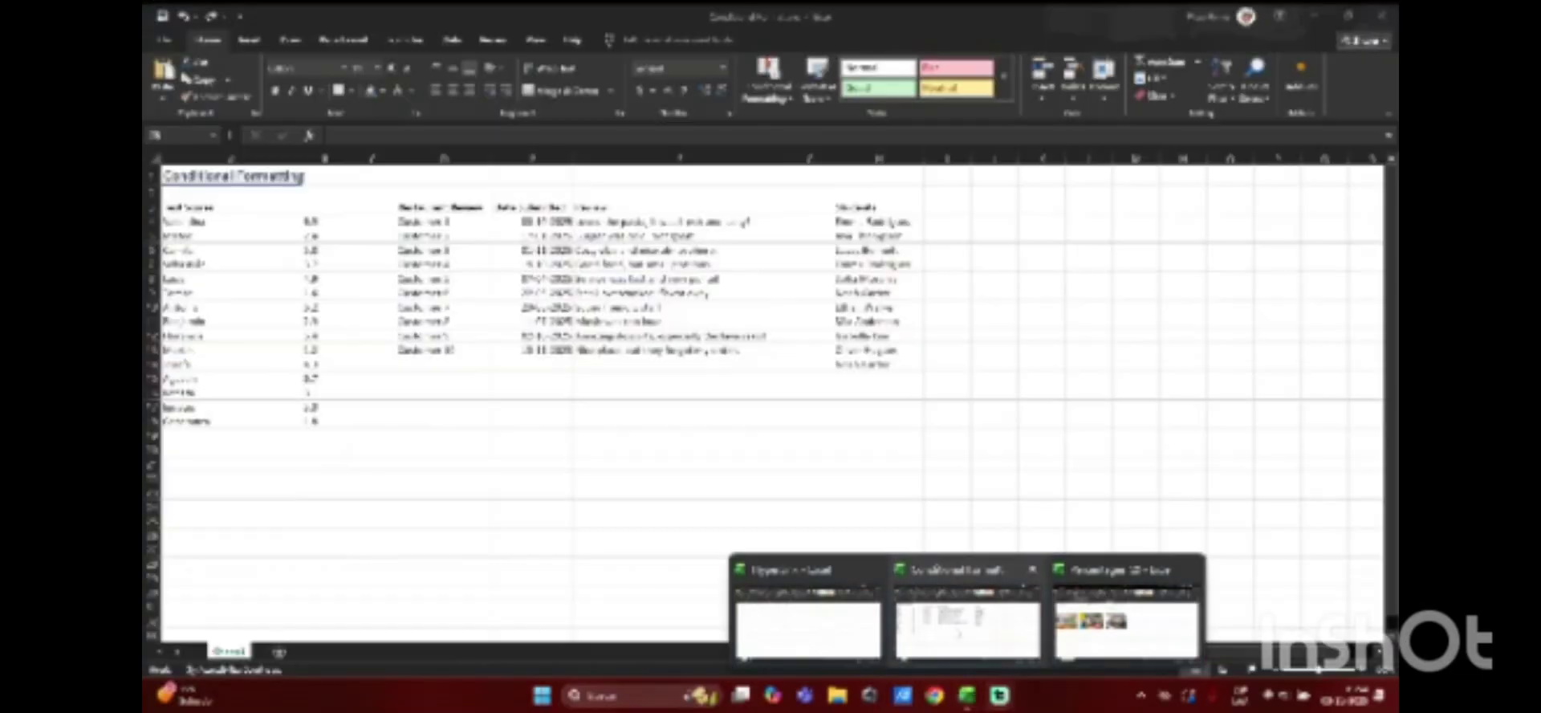
left_click(955, 626)
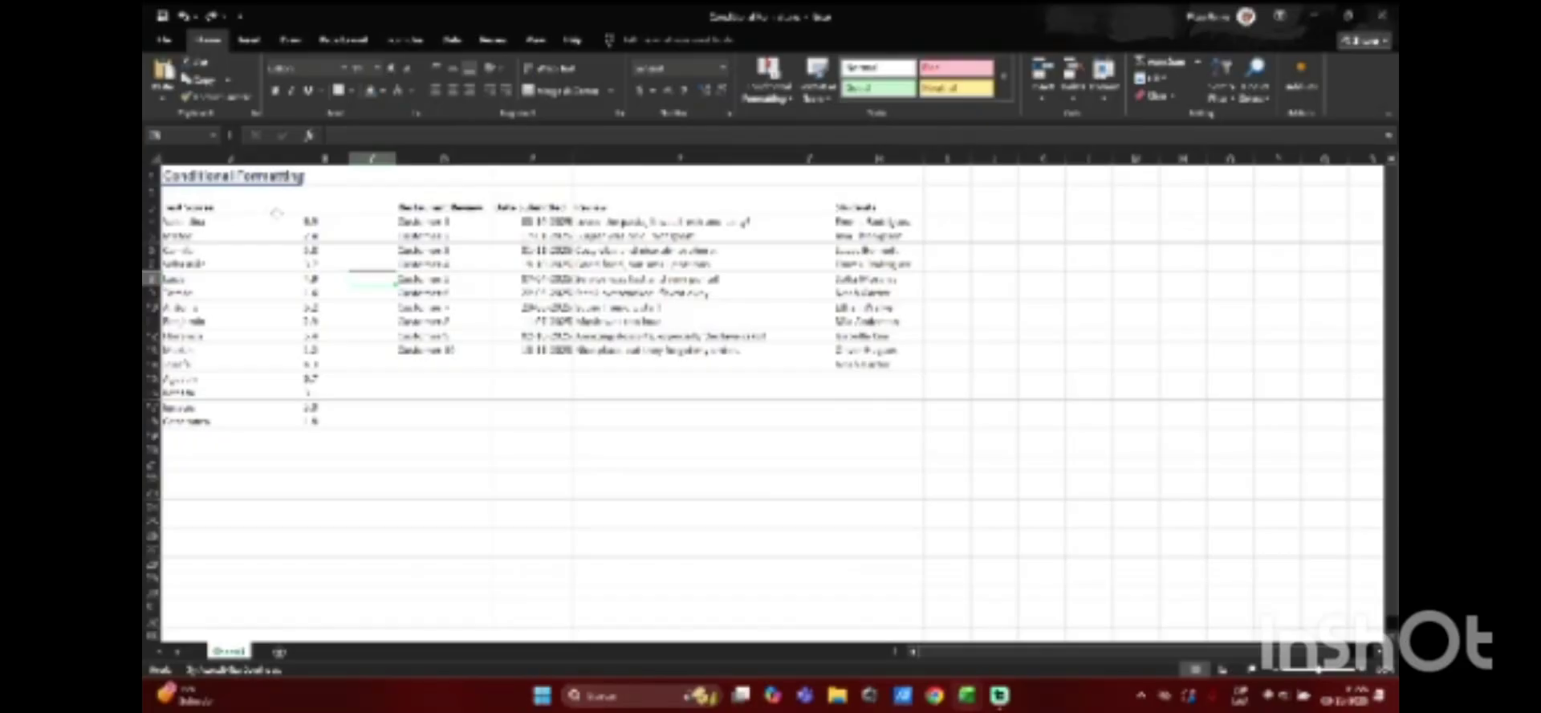
Step: Highlight low test scores in column B with a Less Than rule using light red fill with dark red text, and undo it
left_click(314, 223)
left_click(336, 423, "shift")
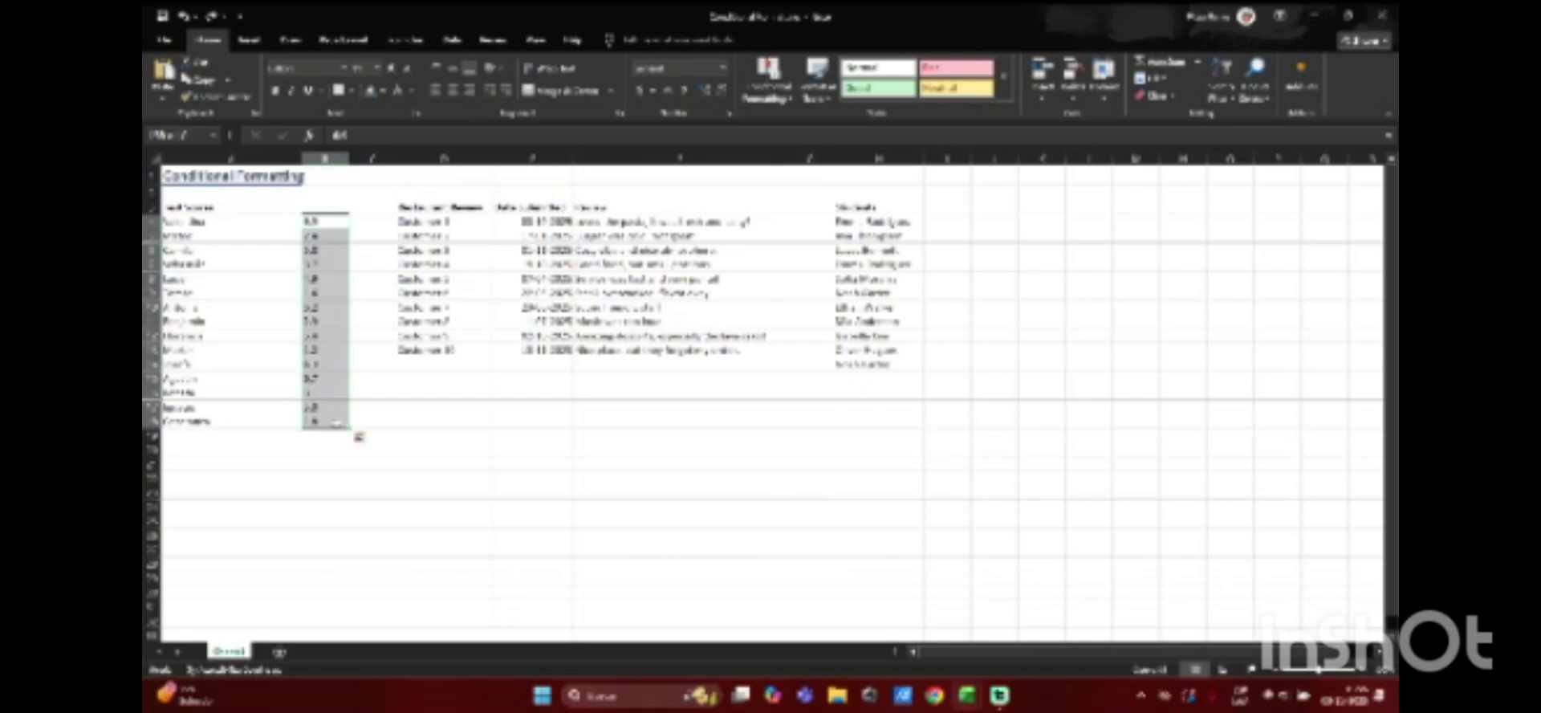
left_click(764, 89)
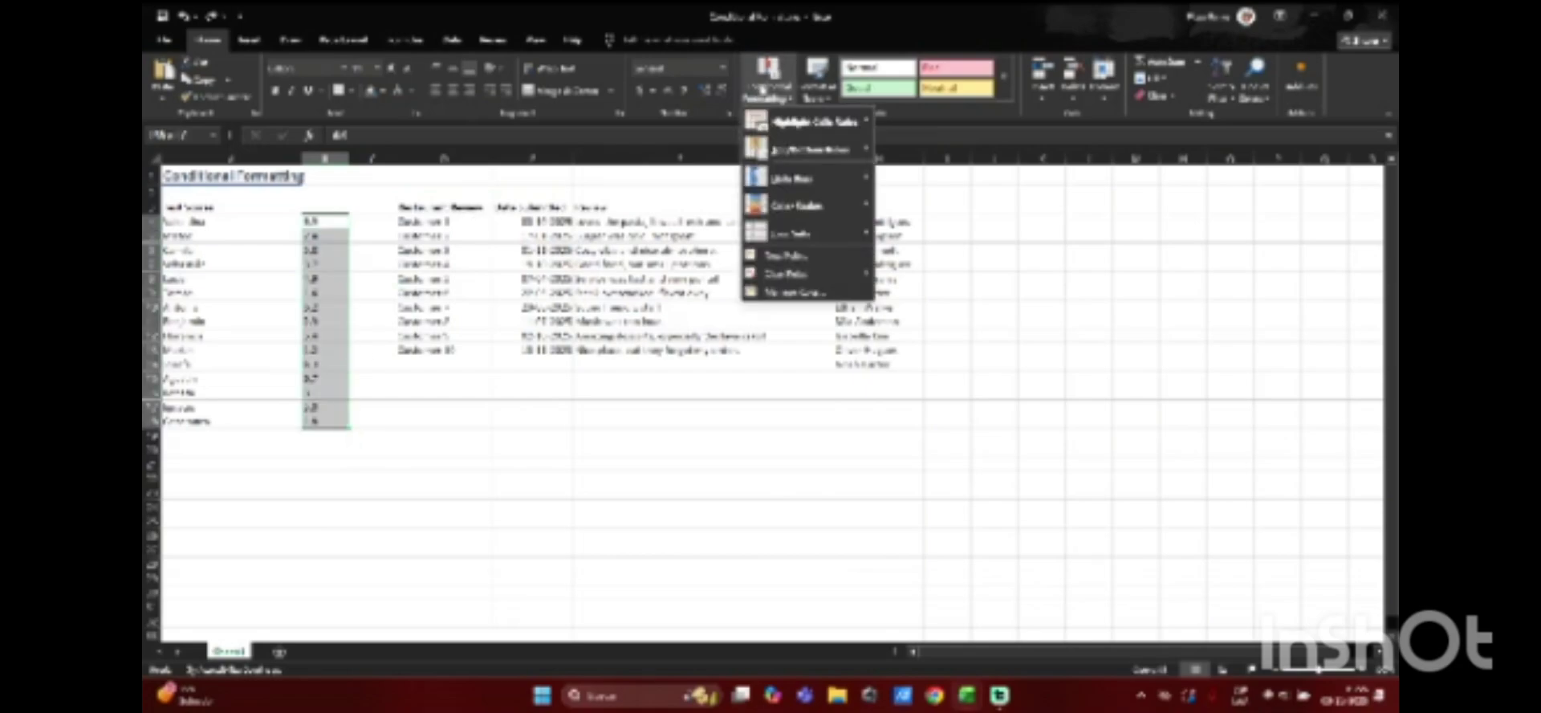
mouse_move(784, 122)
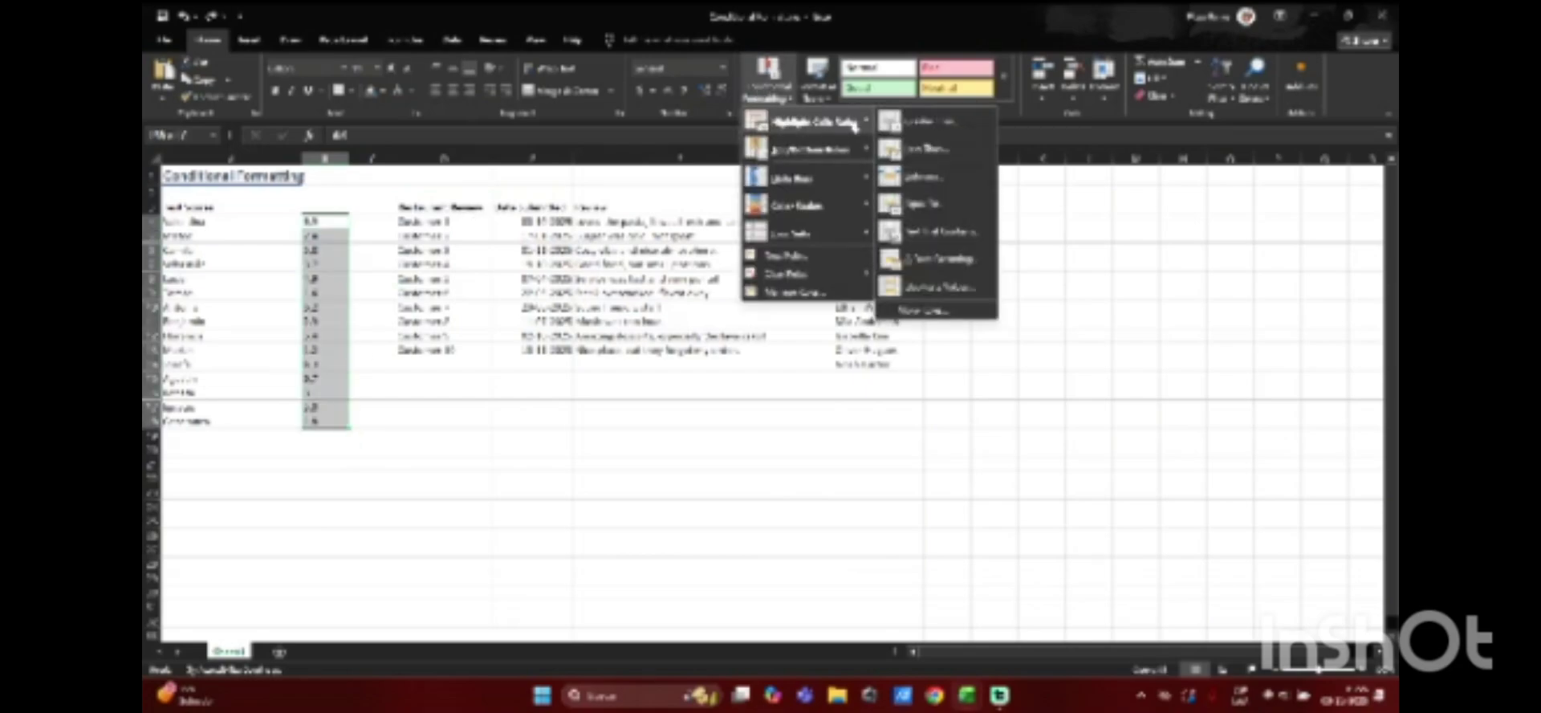
left_click(923, 151)
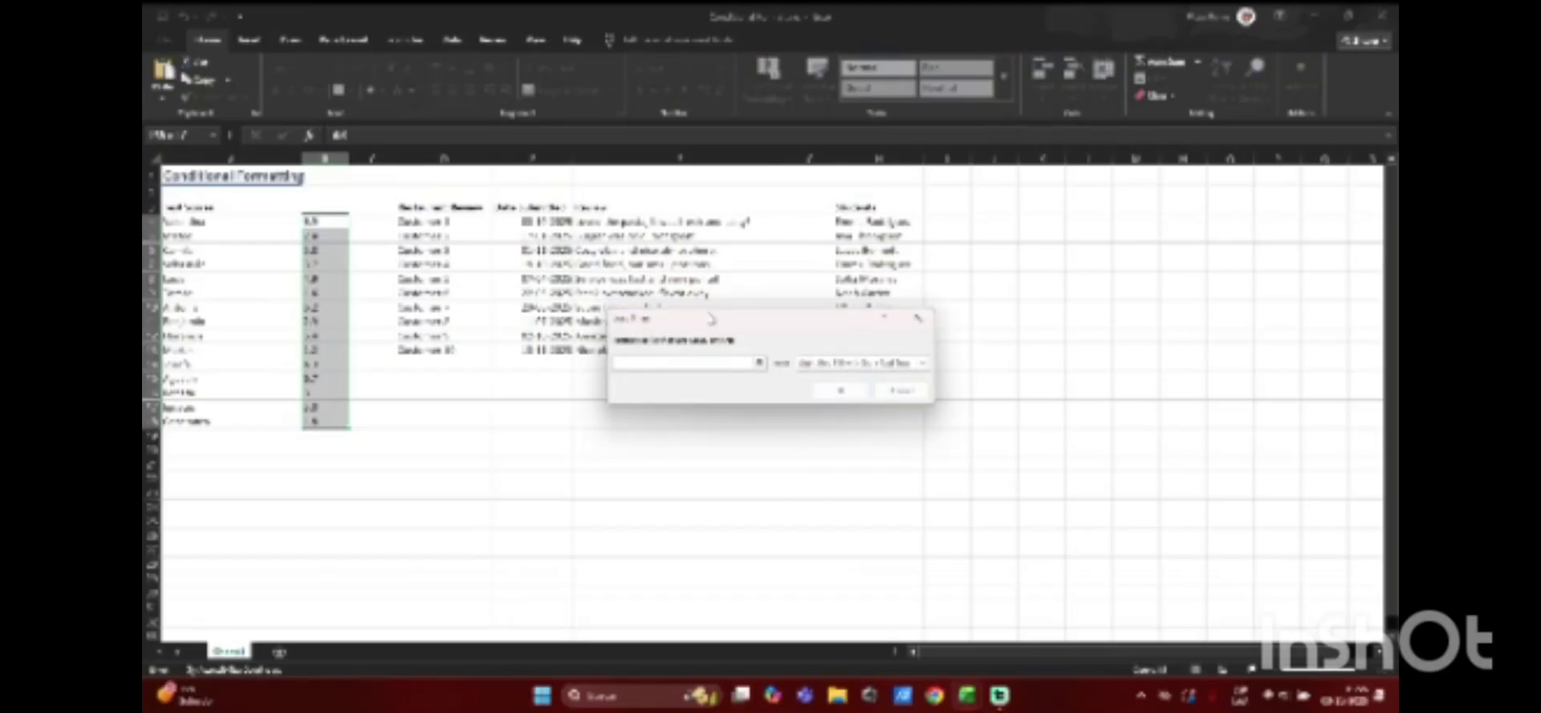
type("5")
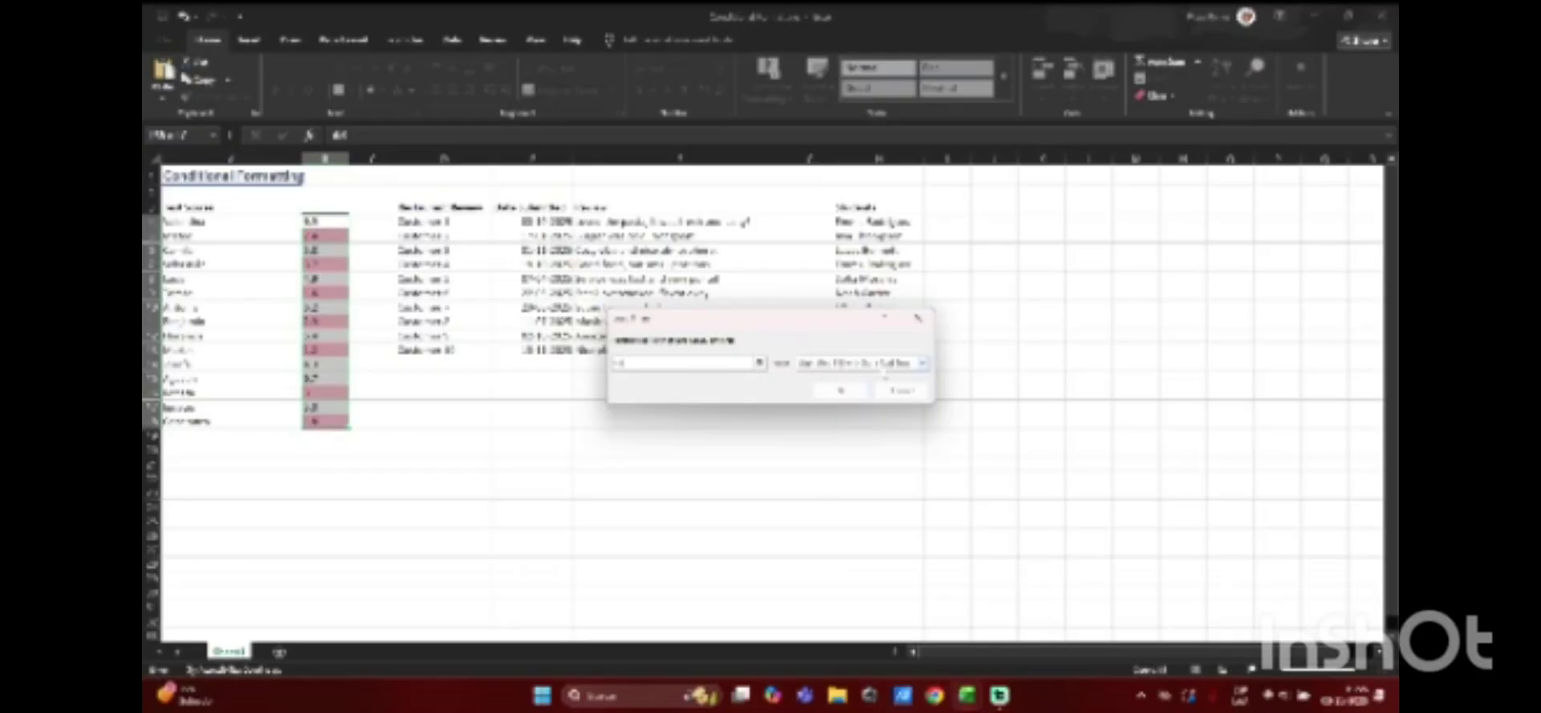
left_click(841, 390)
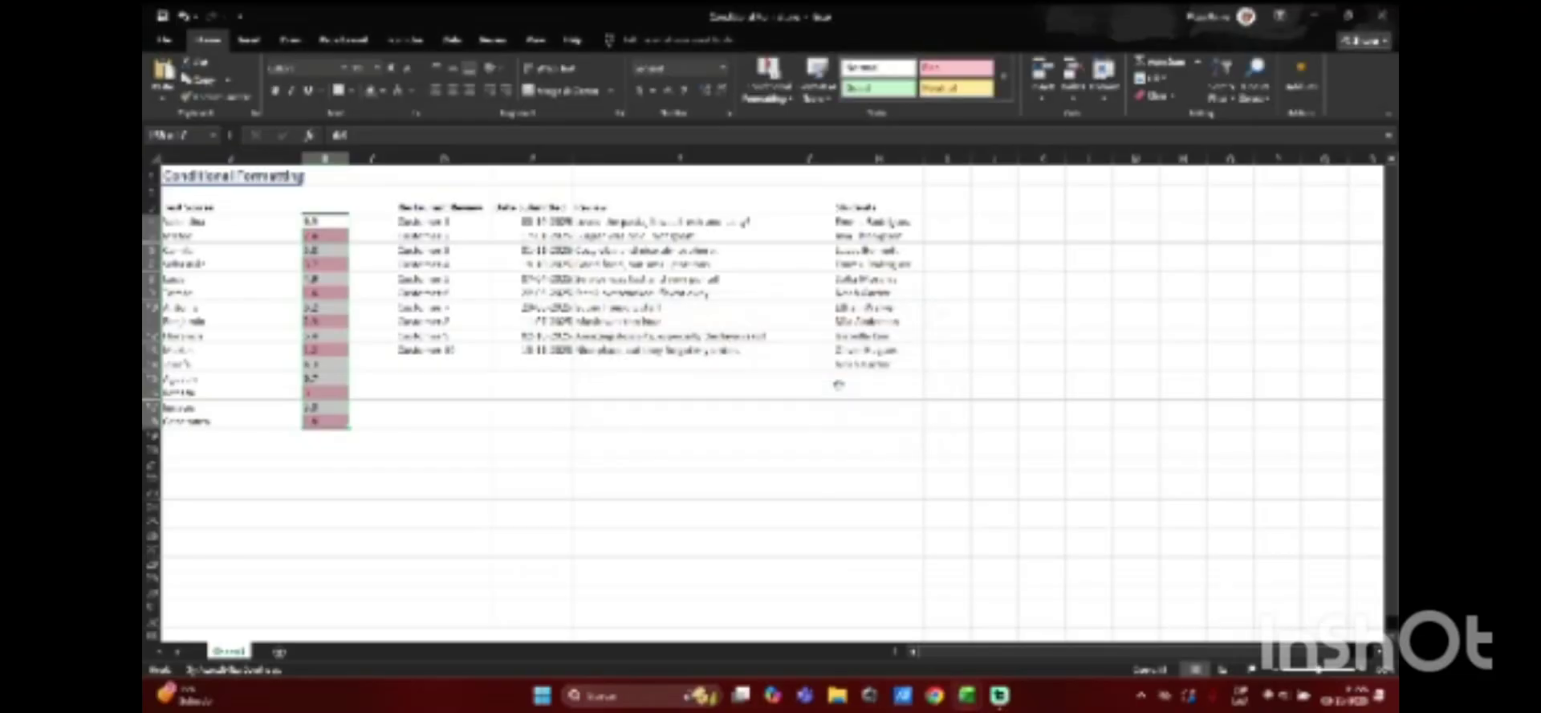
left_click(337, 222)
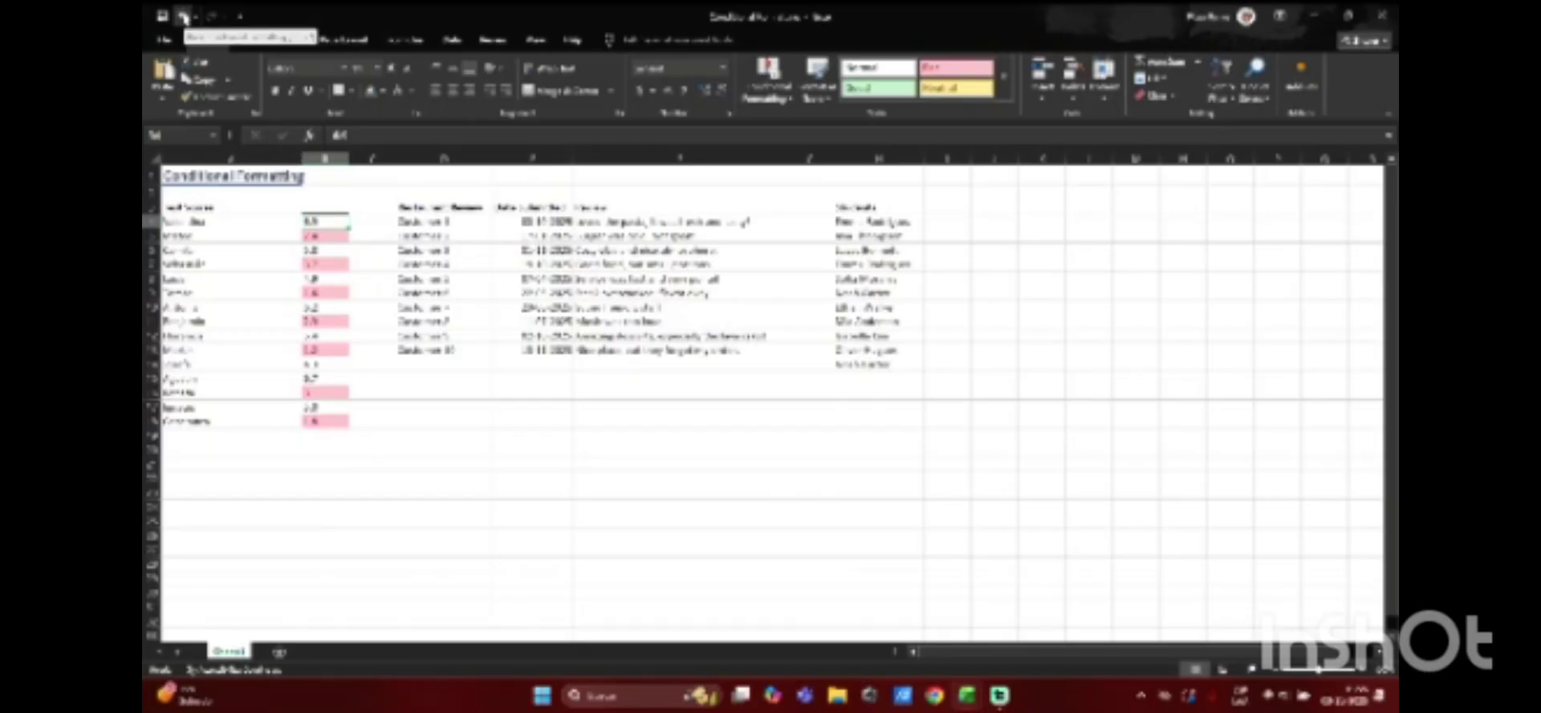
left_click(184, 16)
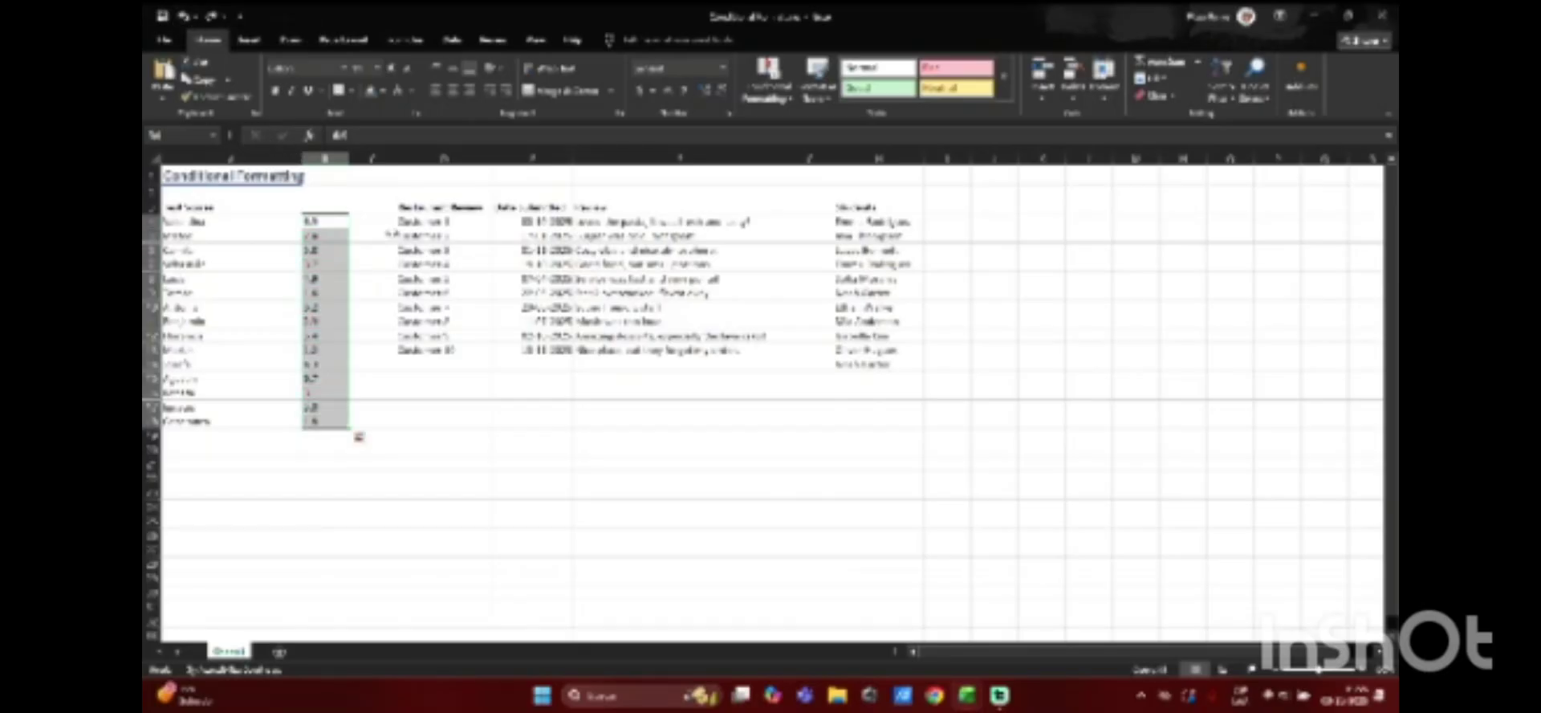
left_click(346, 241)
Step: Highlight the test scores in column B greater than 4 with green fill and dark green text
left_click(310, 222)
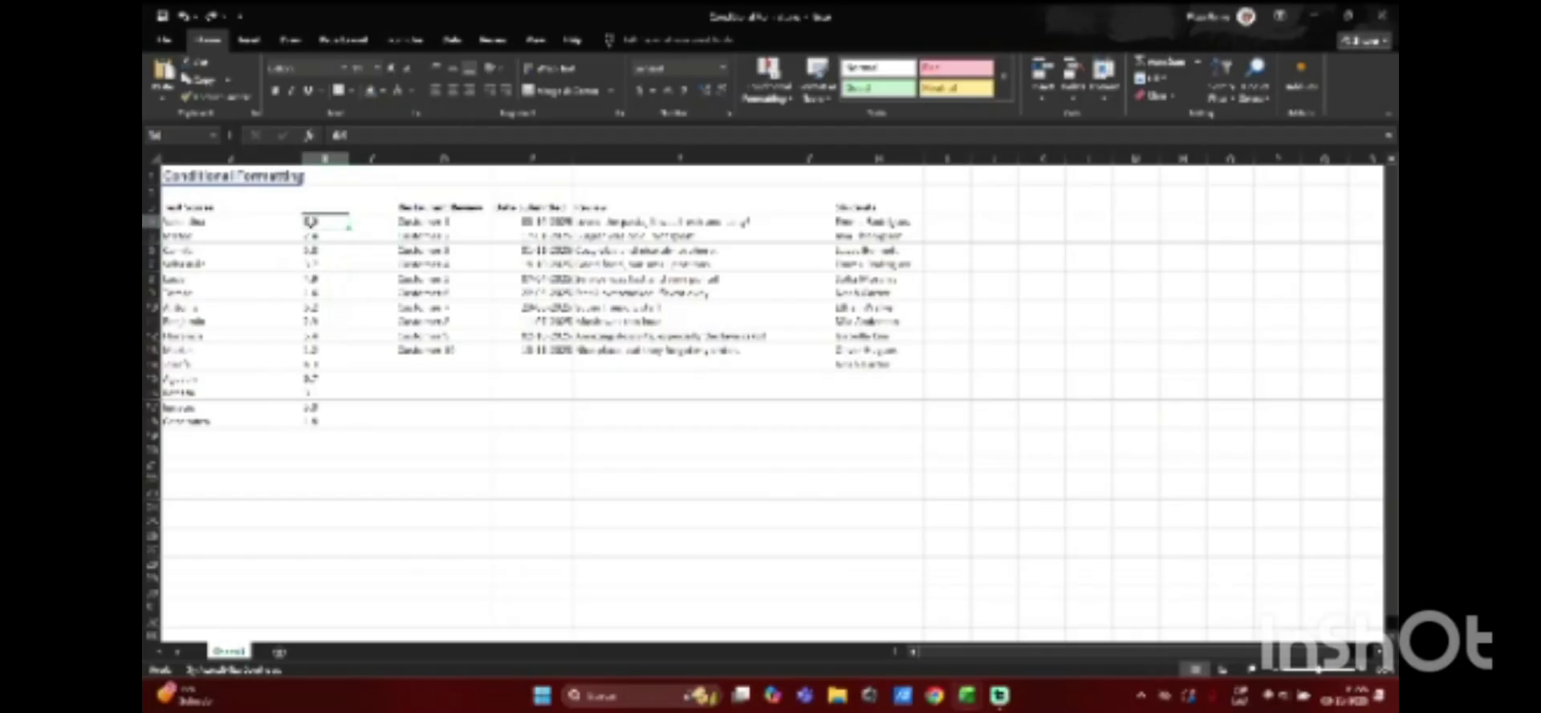
left_click(346, 419, "shift")
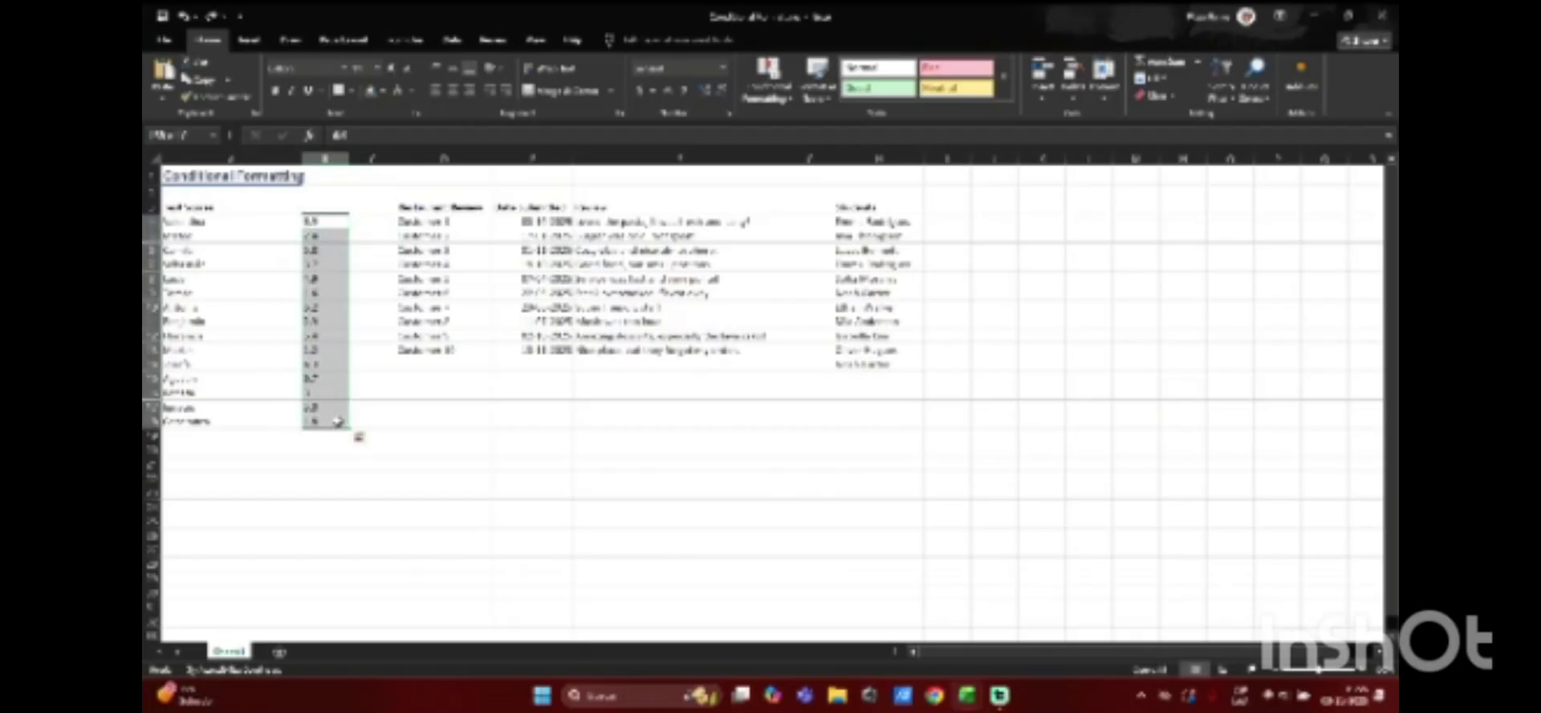
left_click(768, 84)
mouse_move(810, 122)
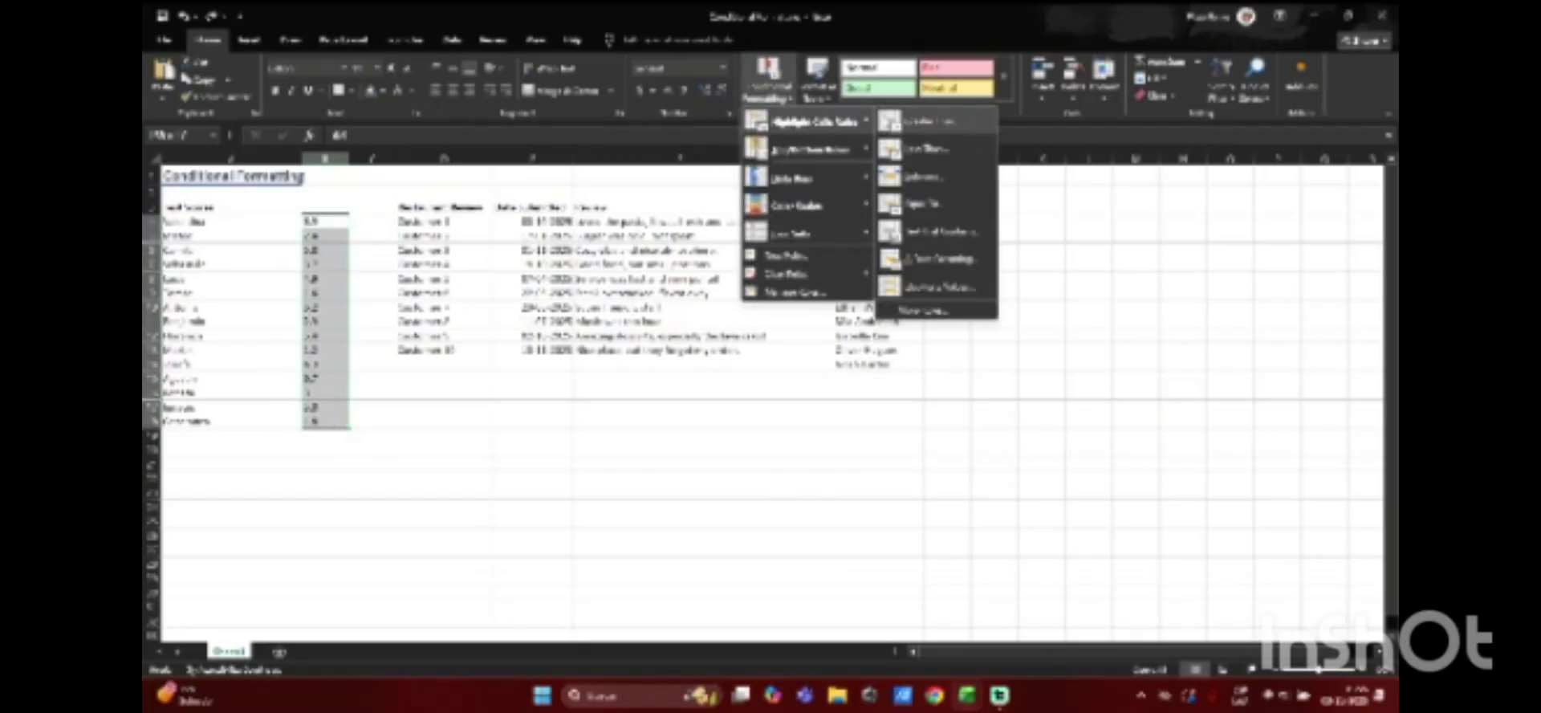
left_click(905, 123)
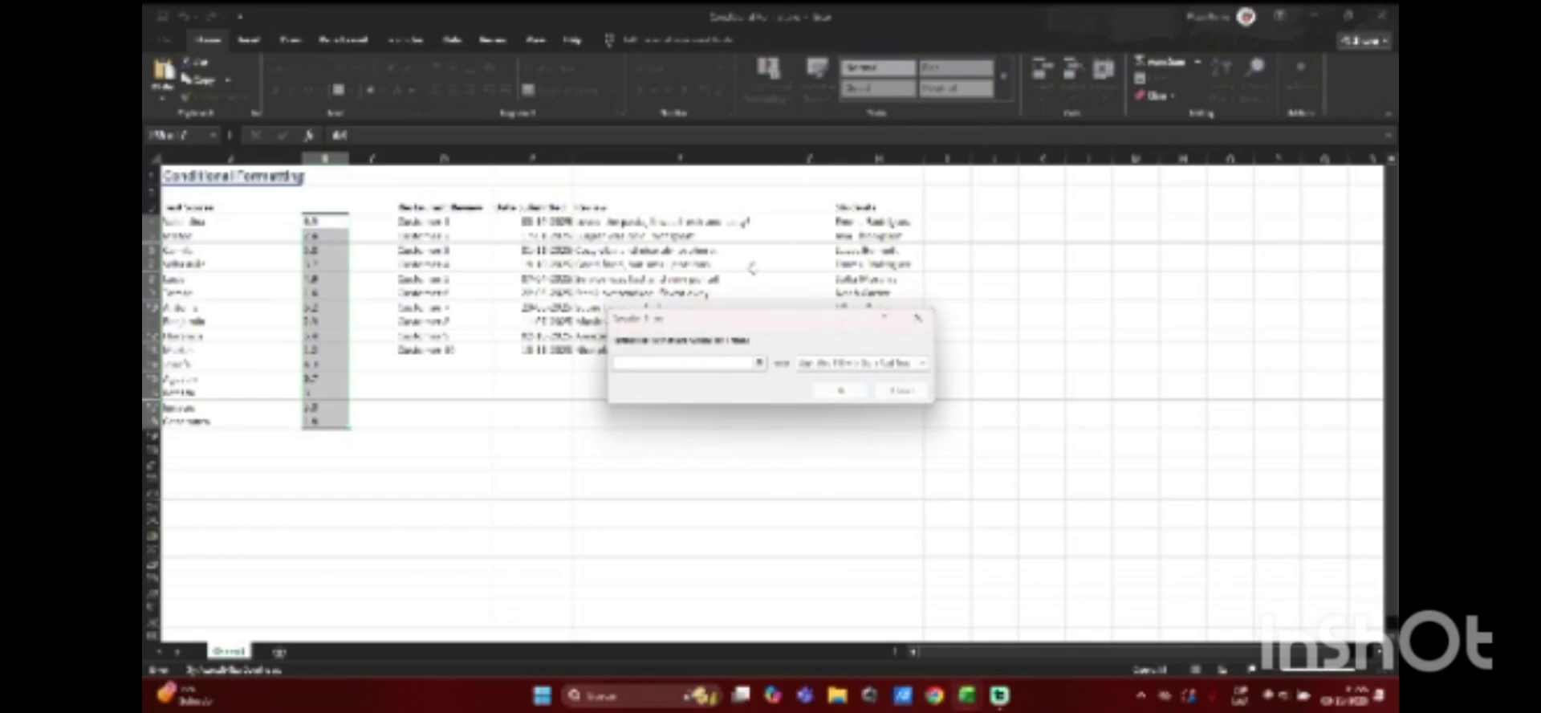
type("4.")
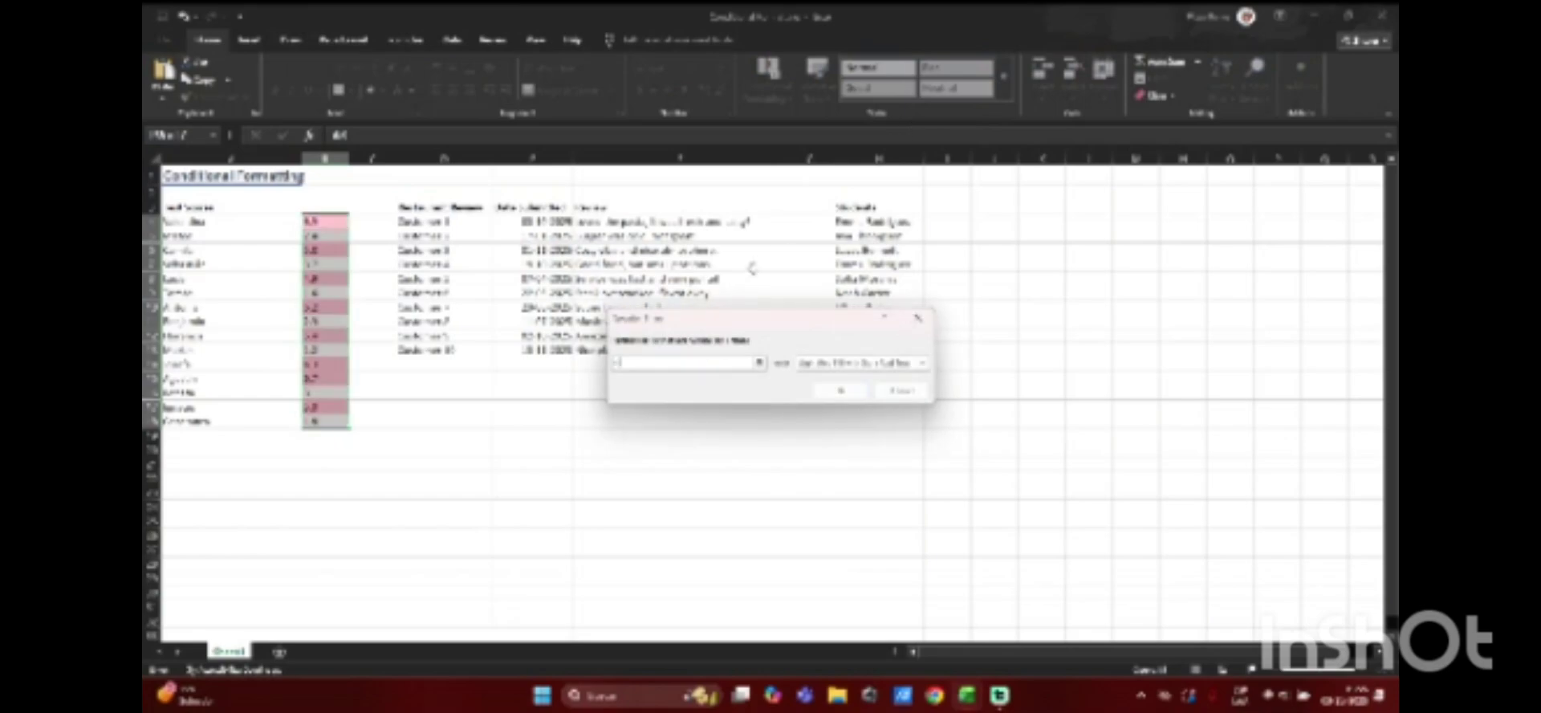
left_click(849, 363)
left_click(823, 398)
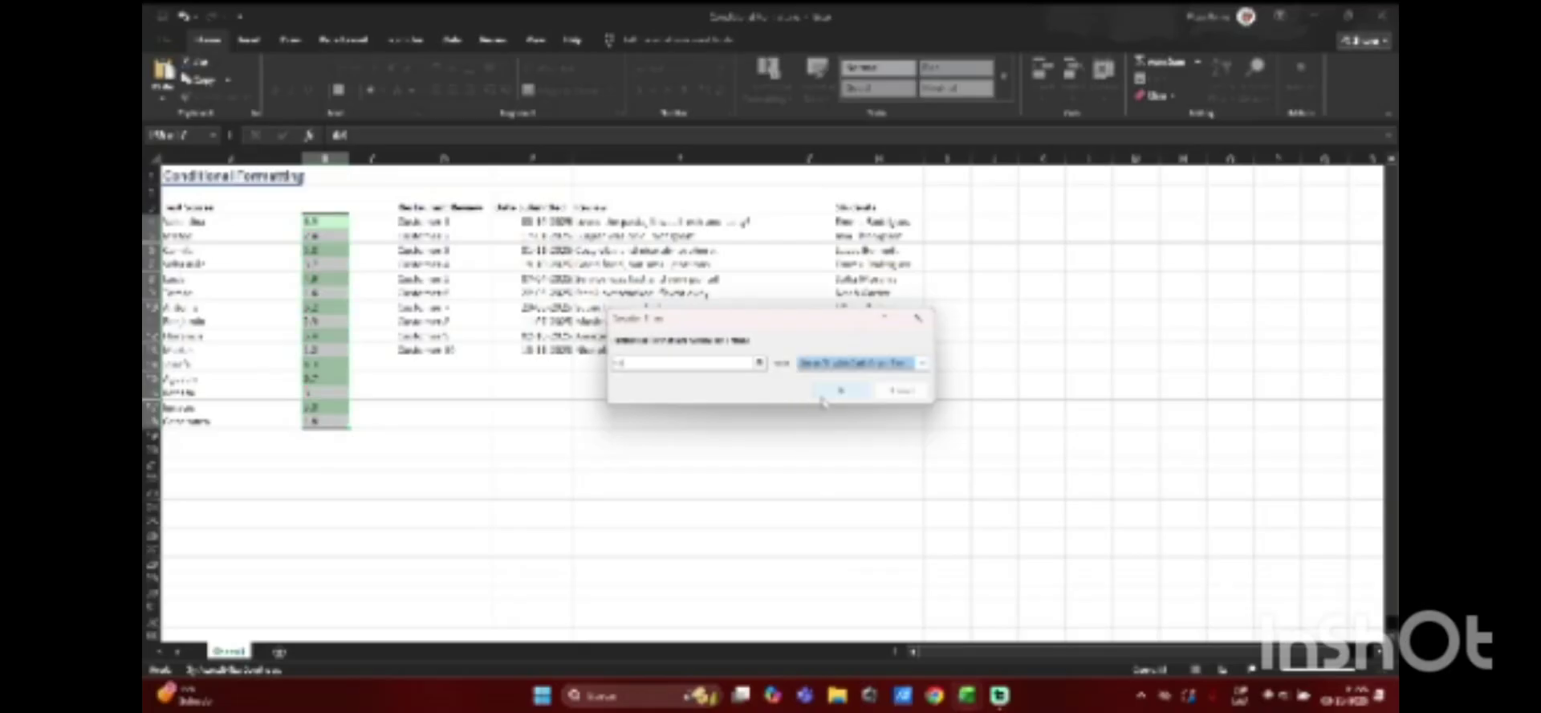
left_click(837, 392)
left_click(373, 367)
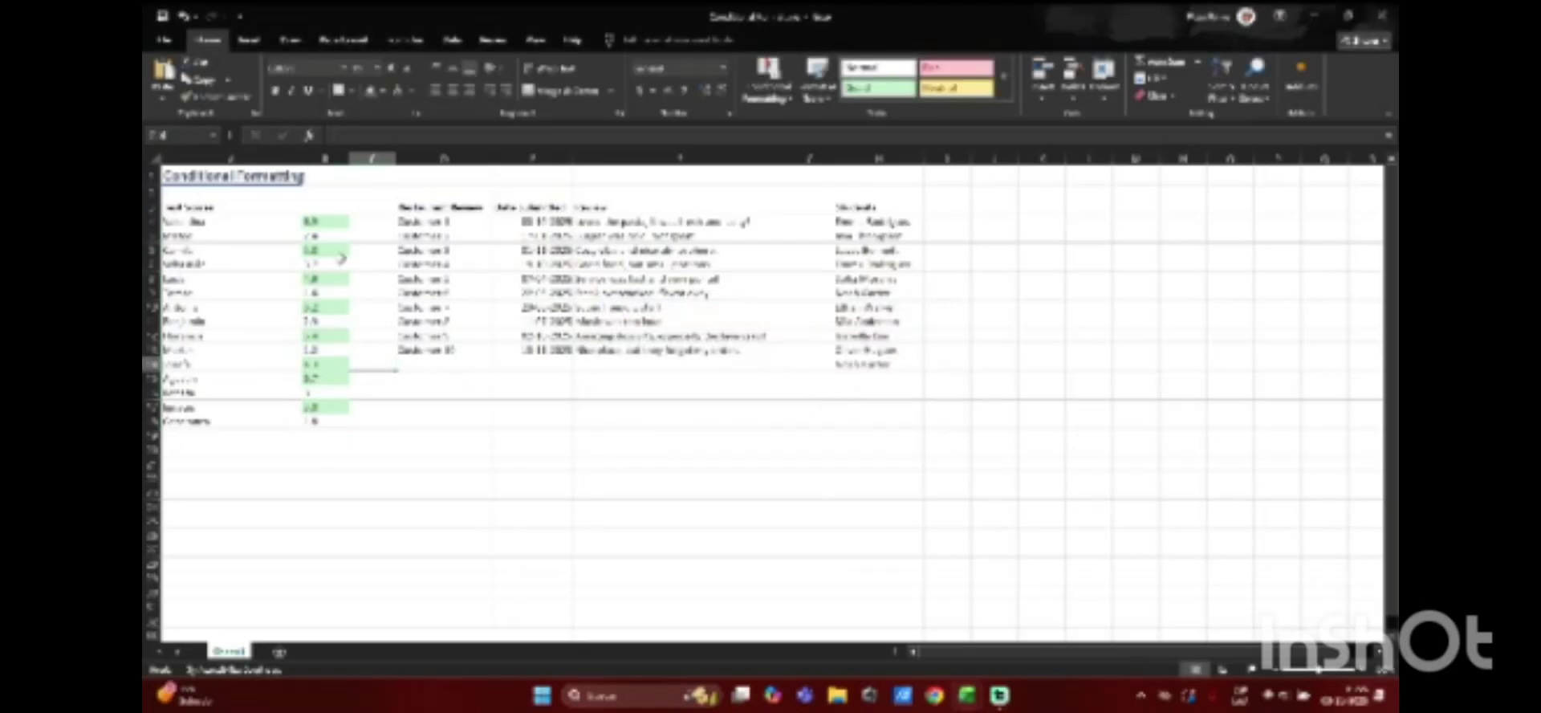
Step: Check some of the green-highlighted test scores and undo the Greater Than rule
left_click(333, 222)
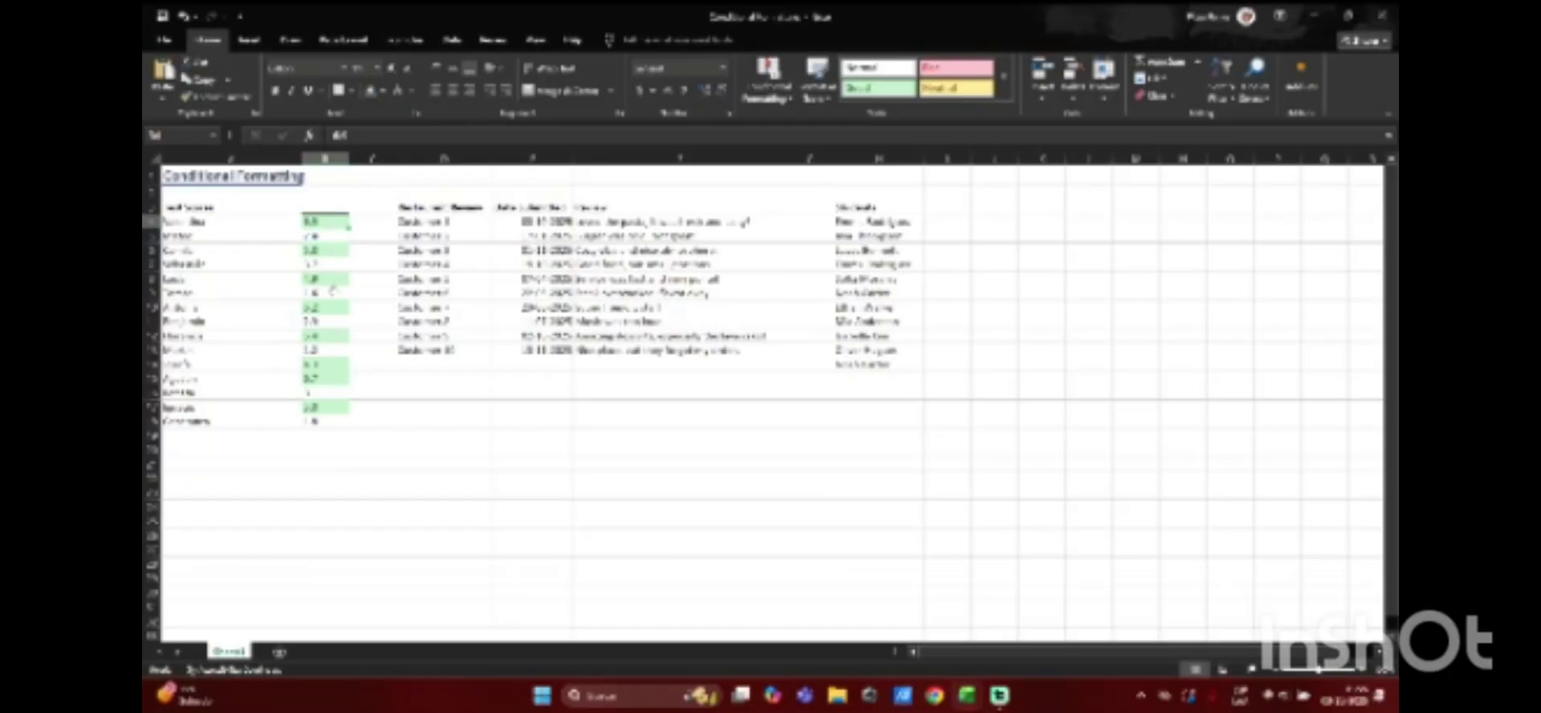
left_click(331, 362)
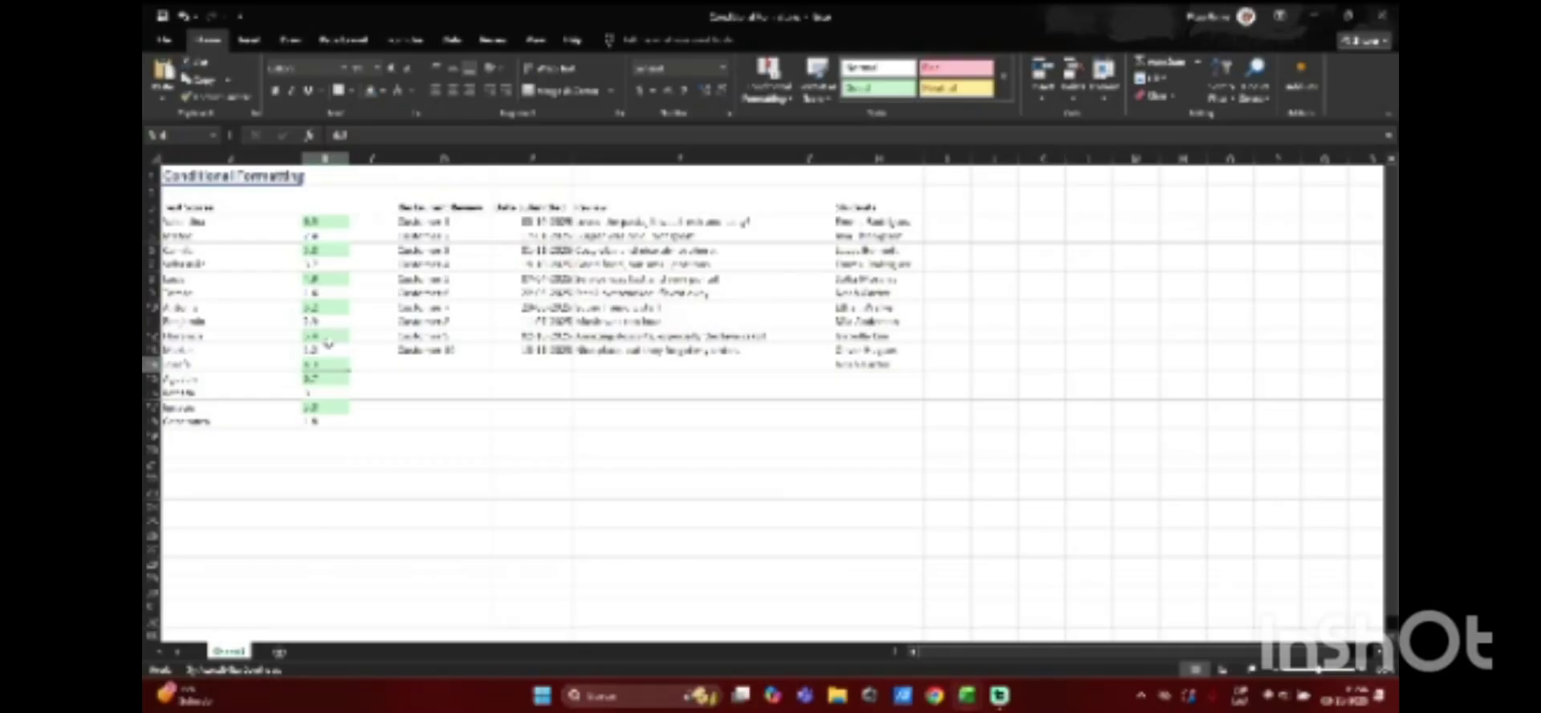
left_click(365, 350)
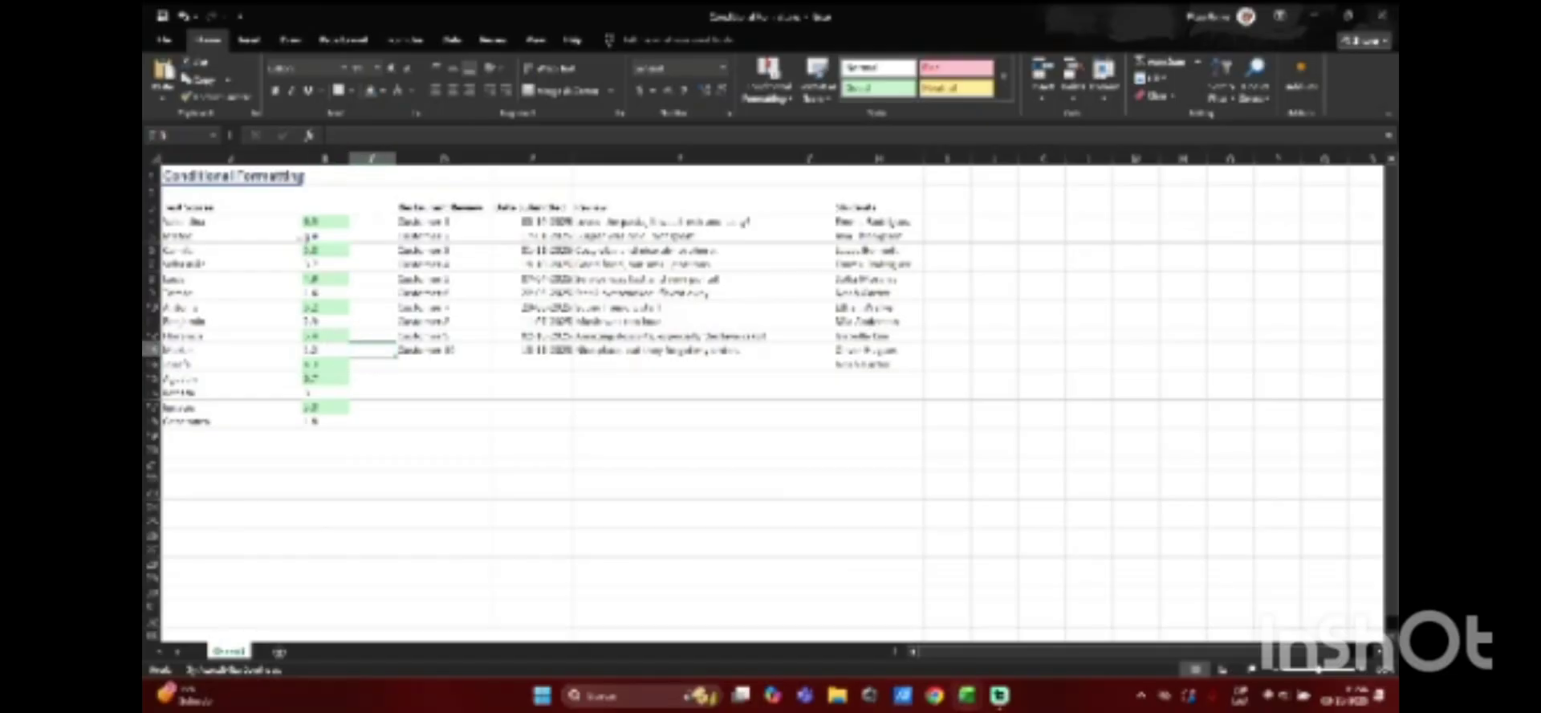
left_click(183, 14)
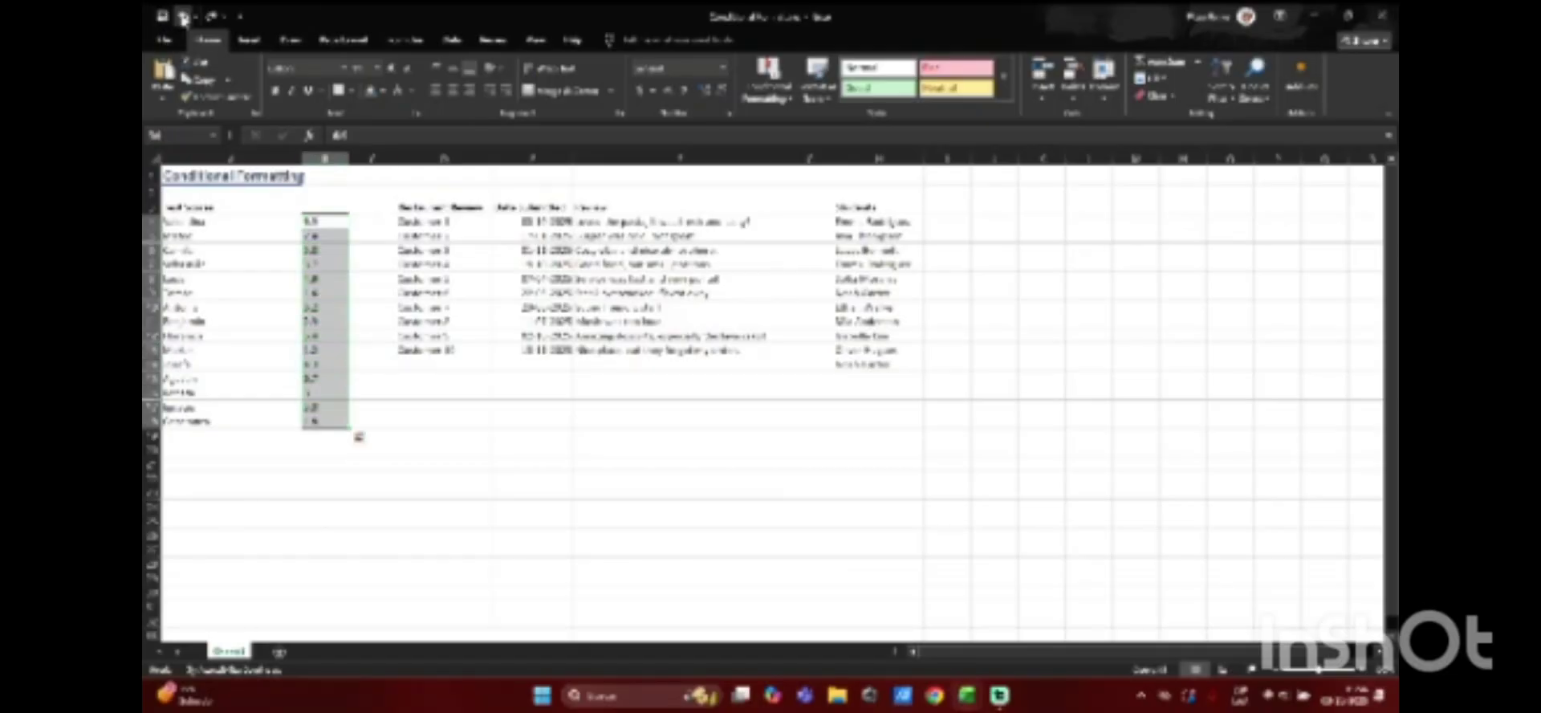
left_click(183, 14)
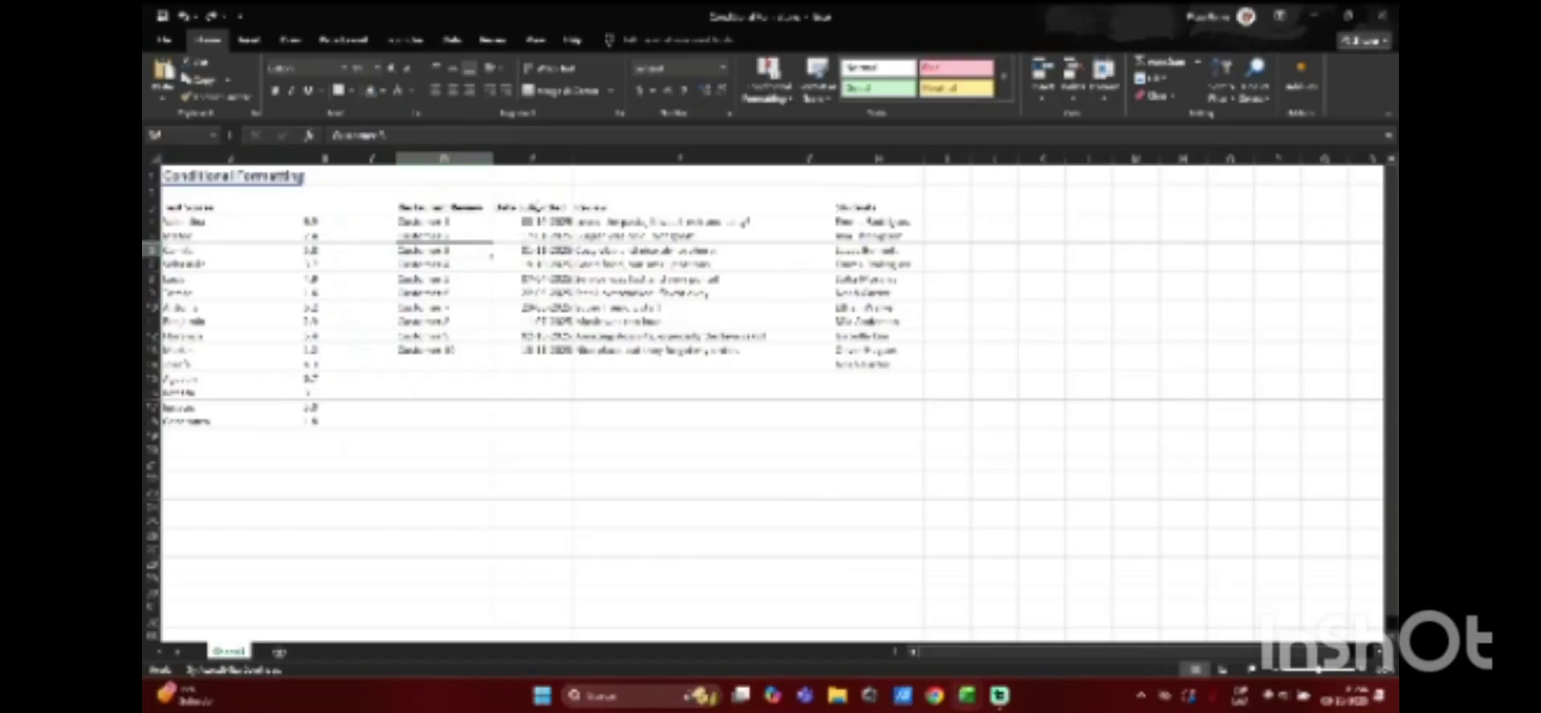
Step: Examine the Date Submitted heading and the first two customer comments in the restaurant reviews
left_click(561, 209)
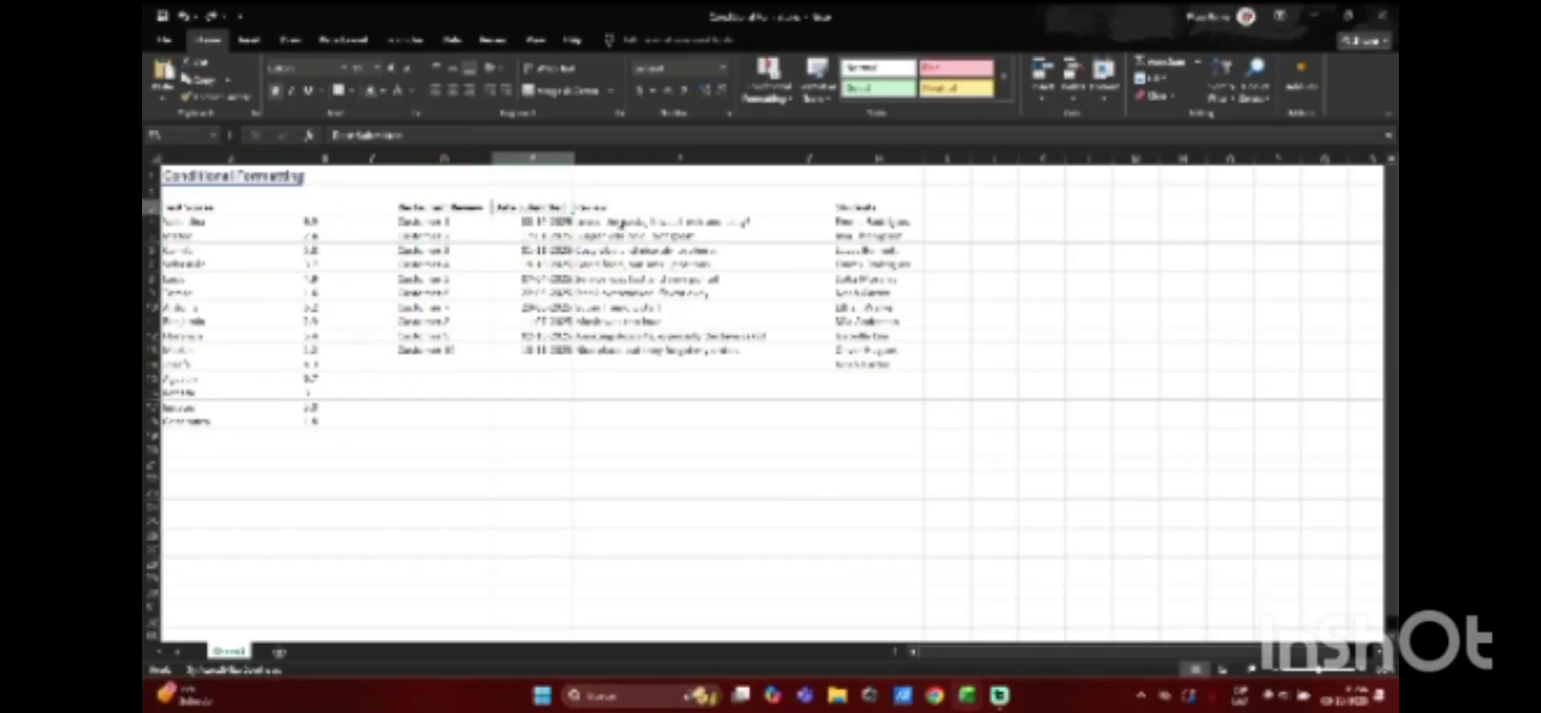
left_click(591, 221)
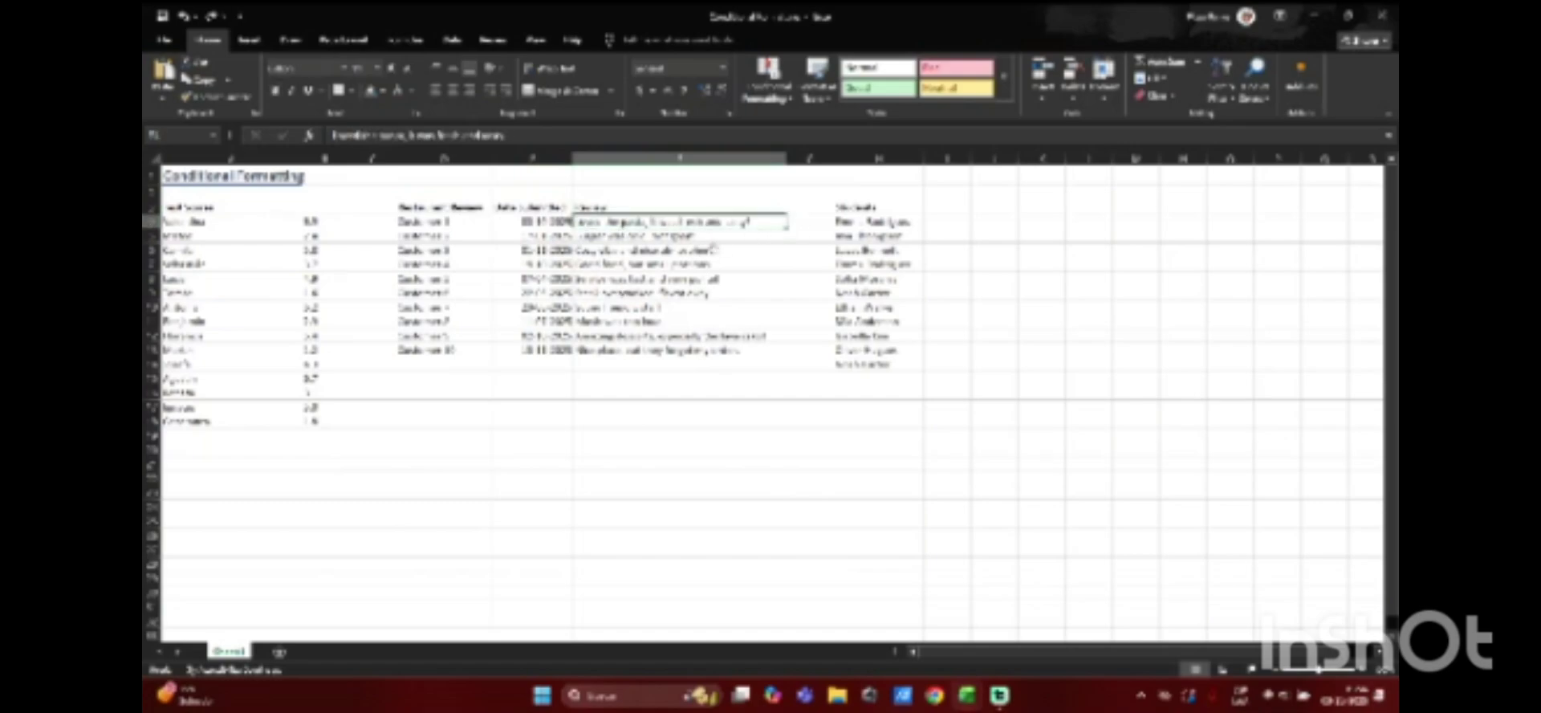
left_click(707, 239)
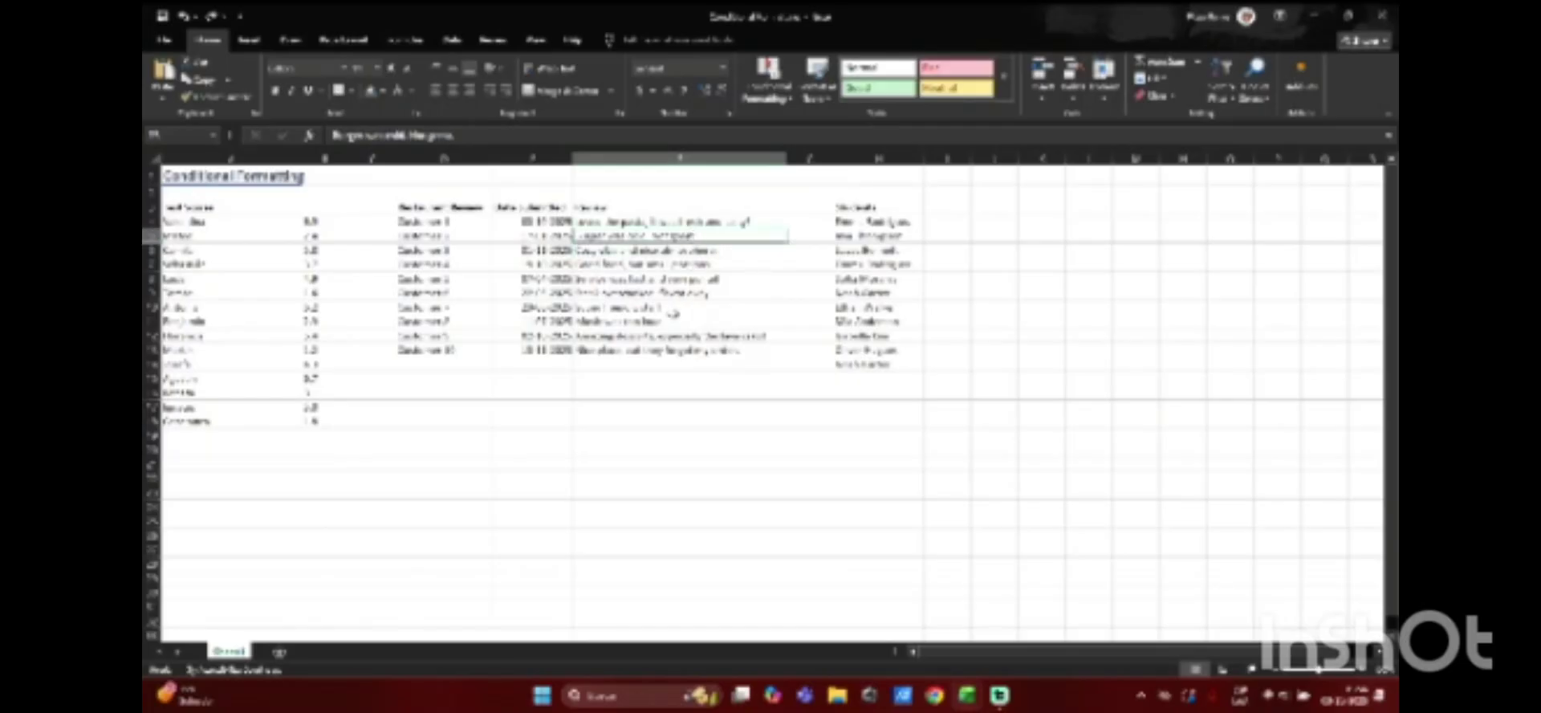
Step: Highlight the October dates under Date Submitted with a month-based A Date Occurring rule using yellow fill with dark yellow text
left_click(662, 322)
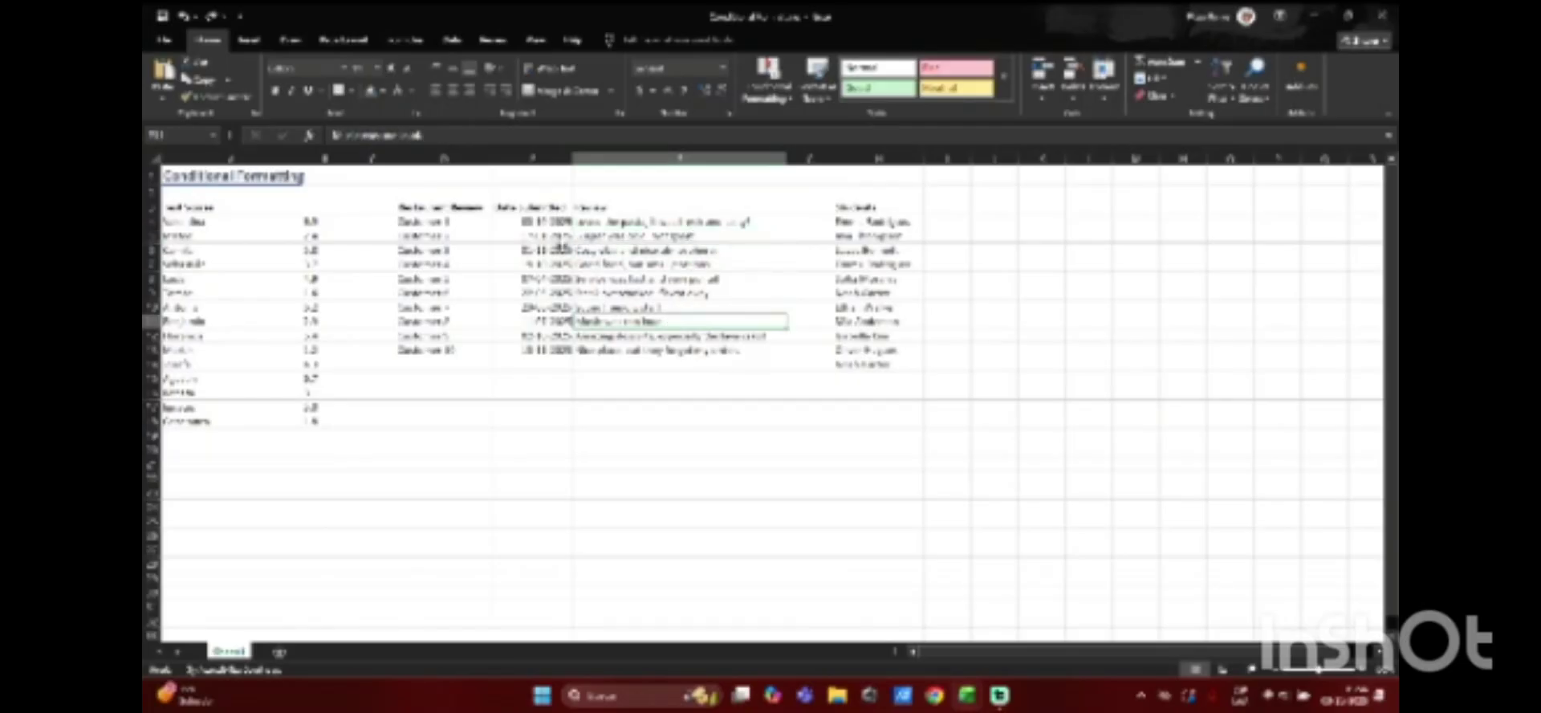
left_click(551, 223)
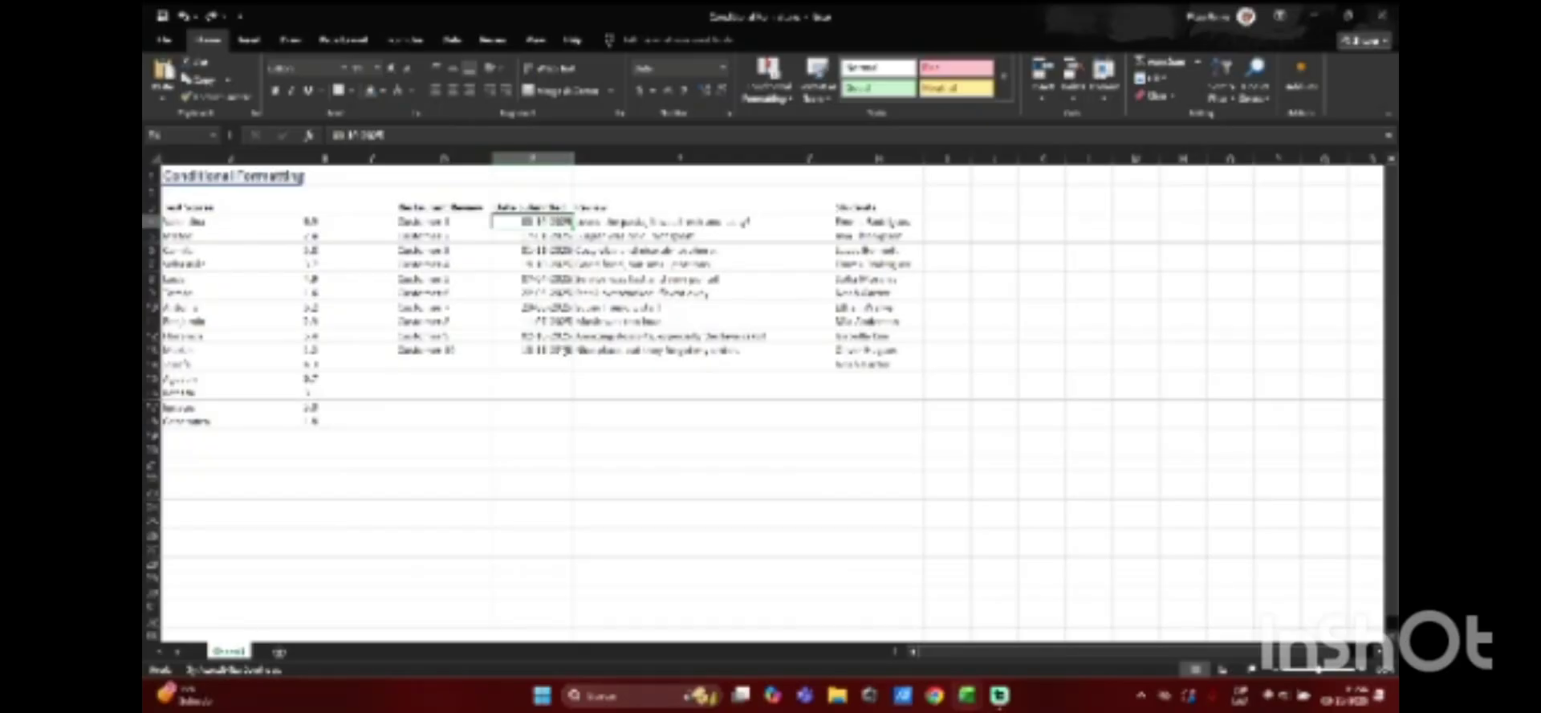
left_click(565, 351, "shift")
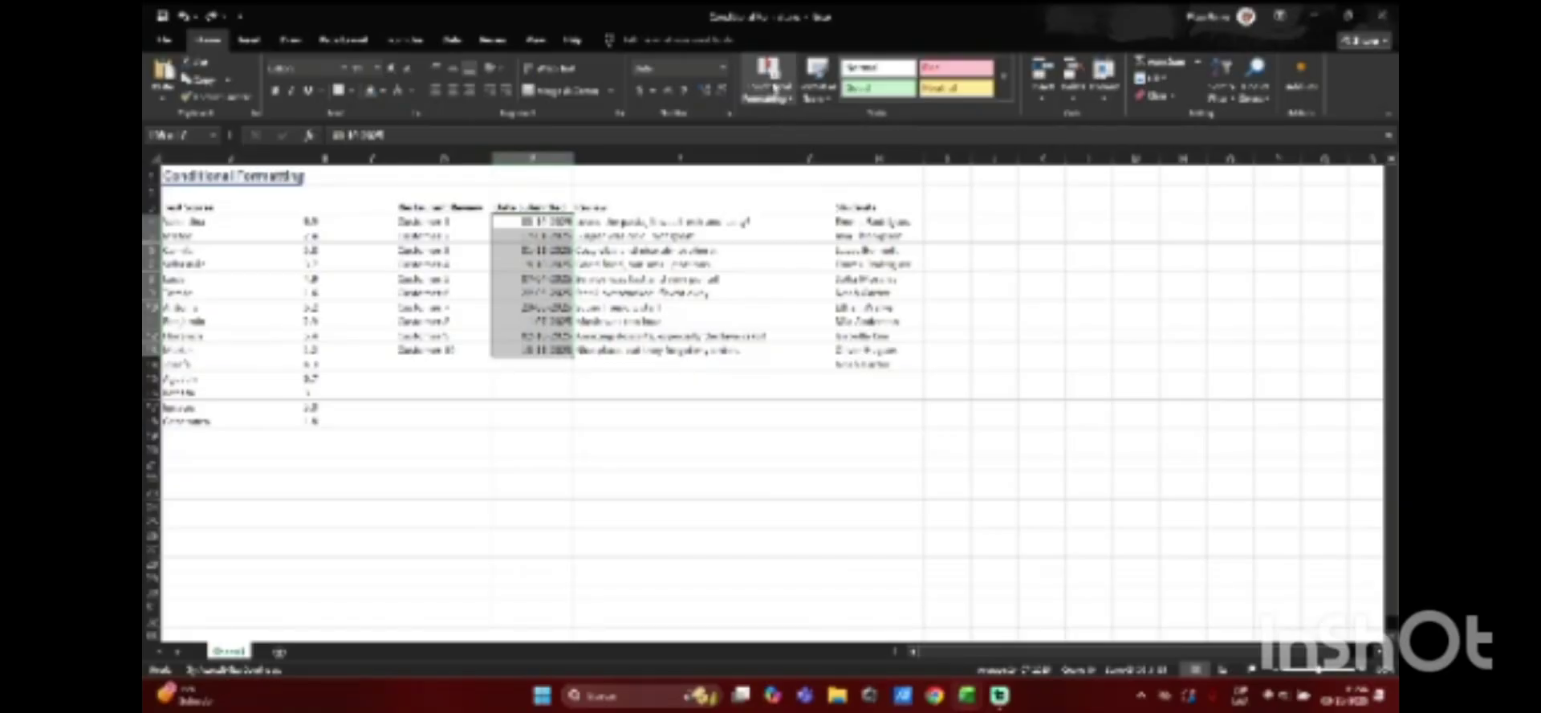
left_click(773, 87)
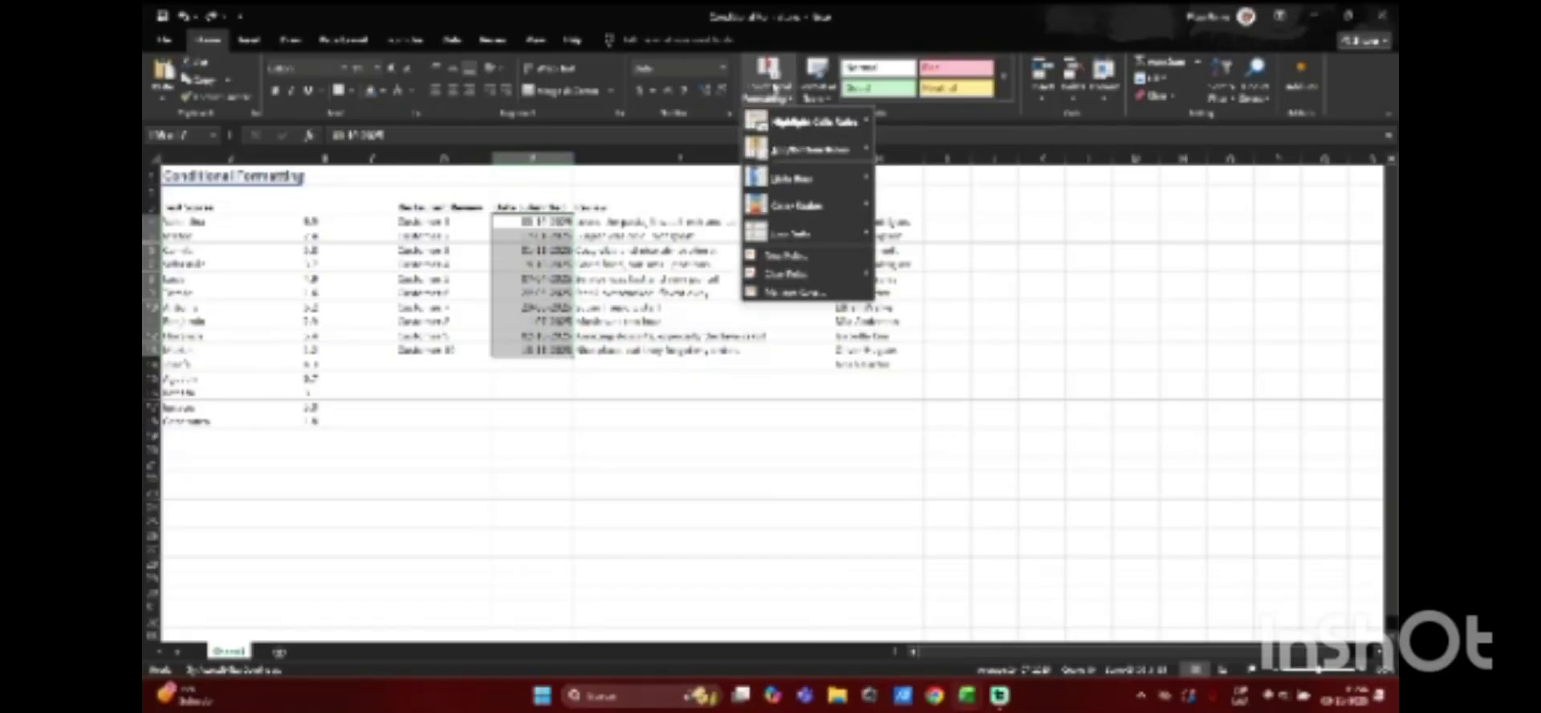
mouse_move(810, 121)
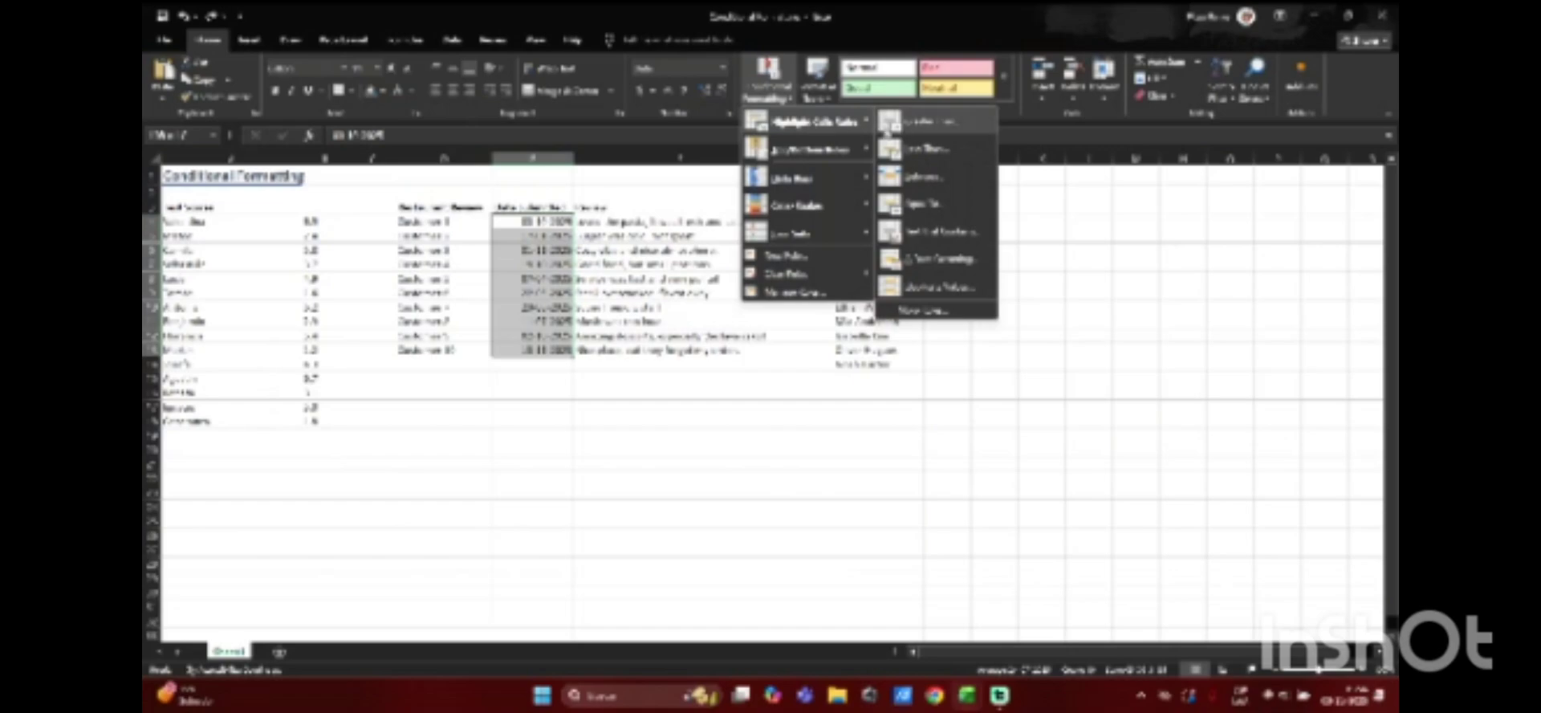
left_click(952, 269)
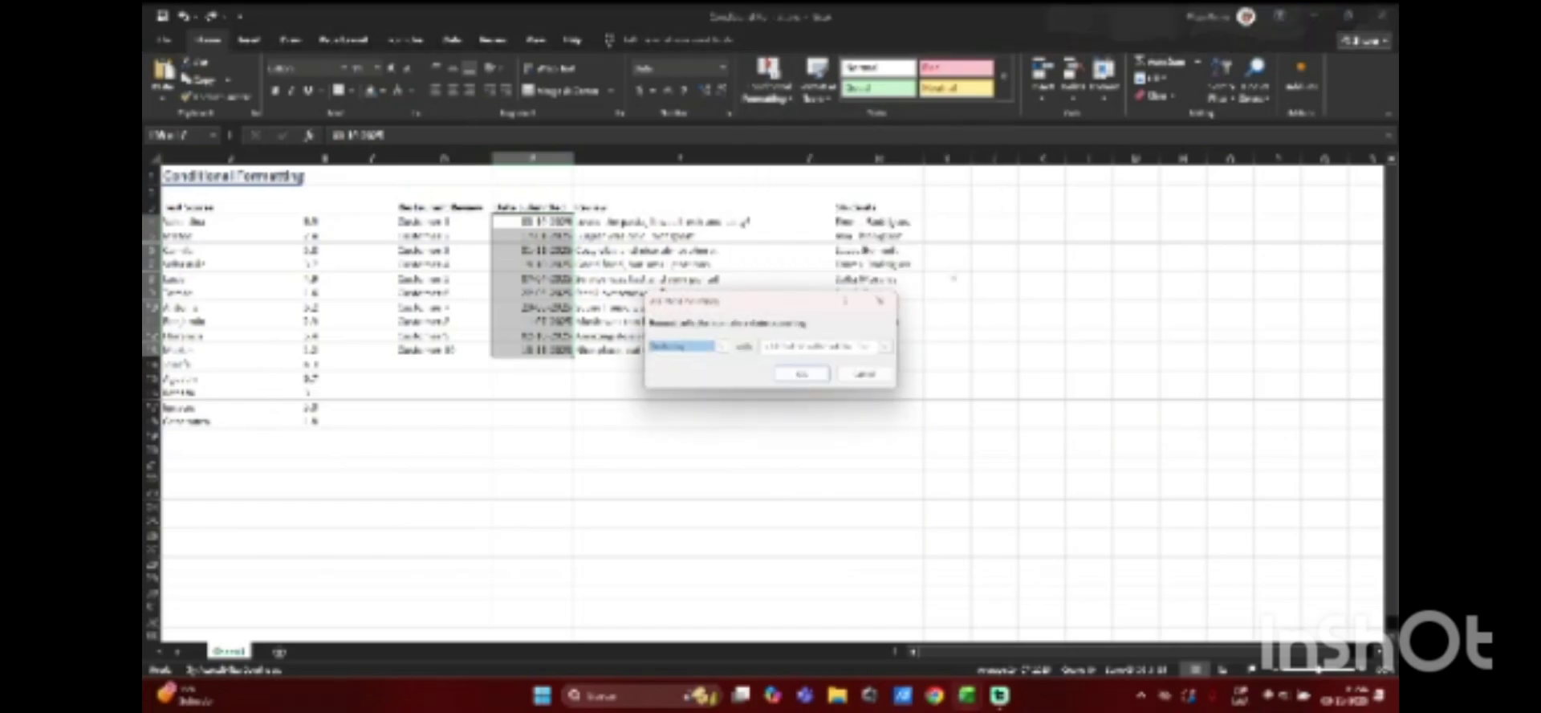
left_click(721, 347)
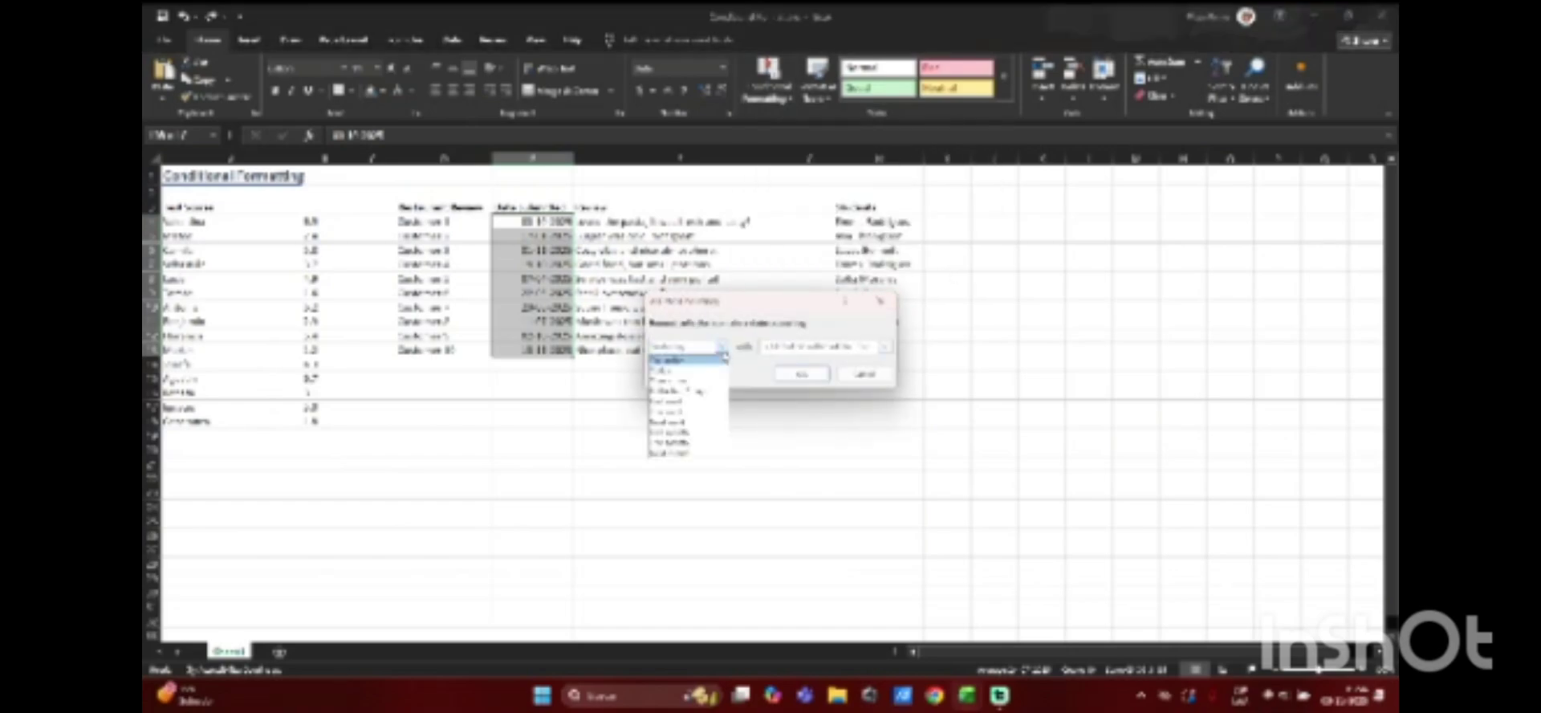
left_click(695, 433)
left_click(884, 346)
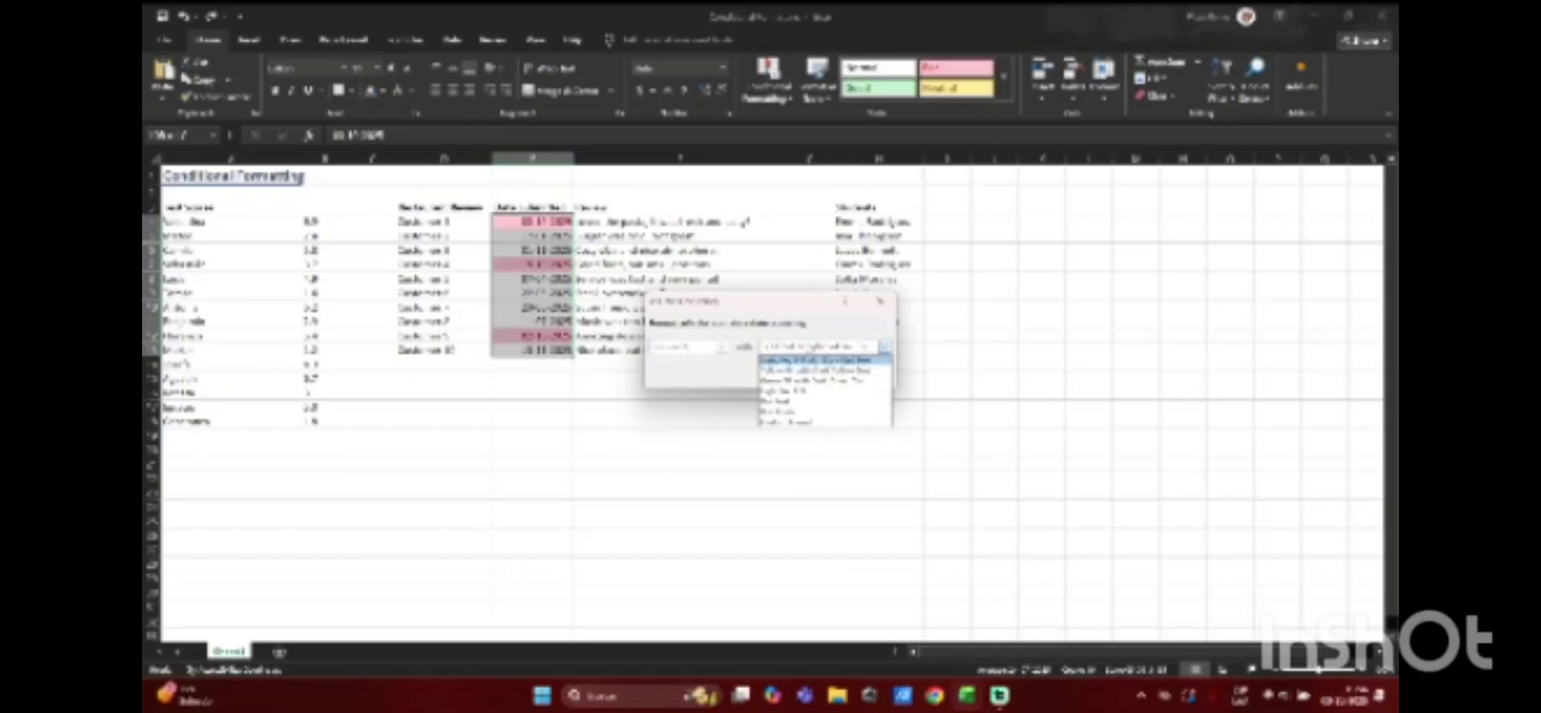
left_click(809, 371)
left_click(809, 374)
left_click(707, 420)
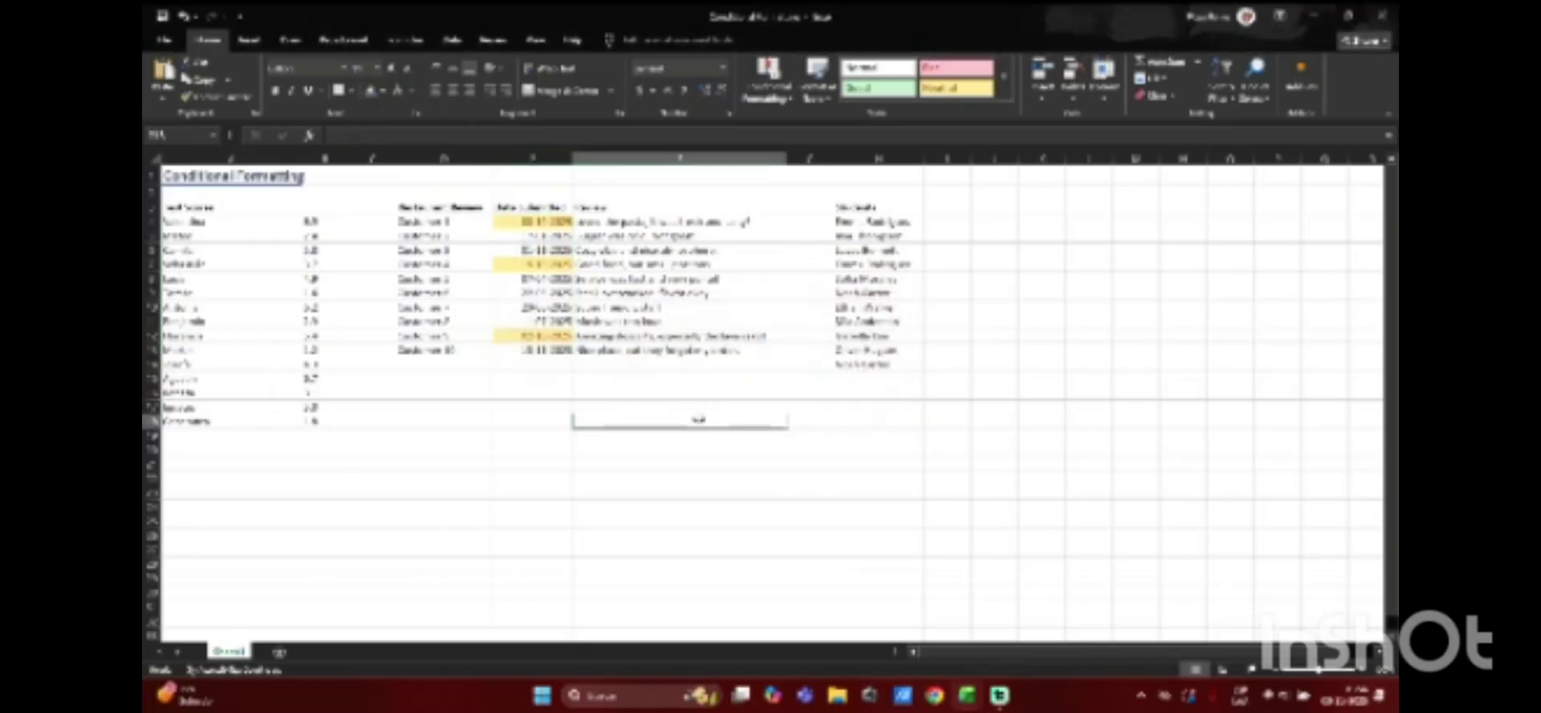
Step: Examine the highlighted submission dates and the customer comments that belong to them
left_click(546, 220)
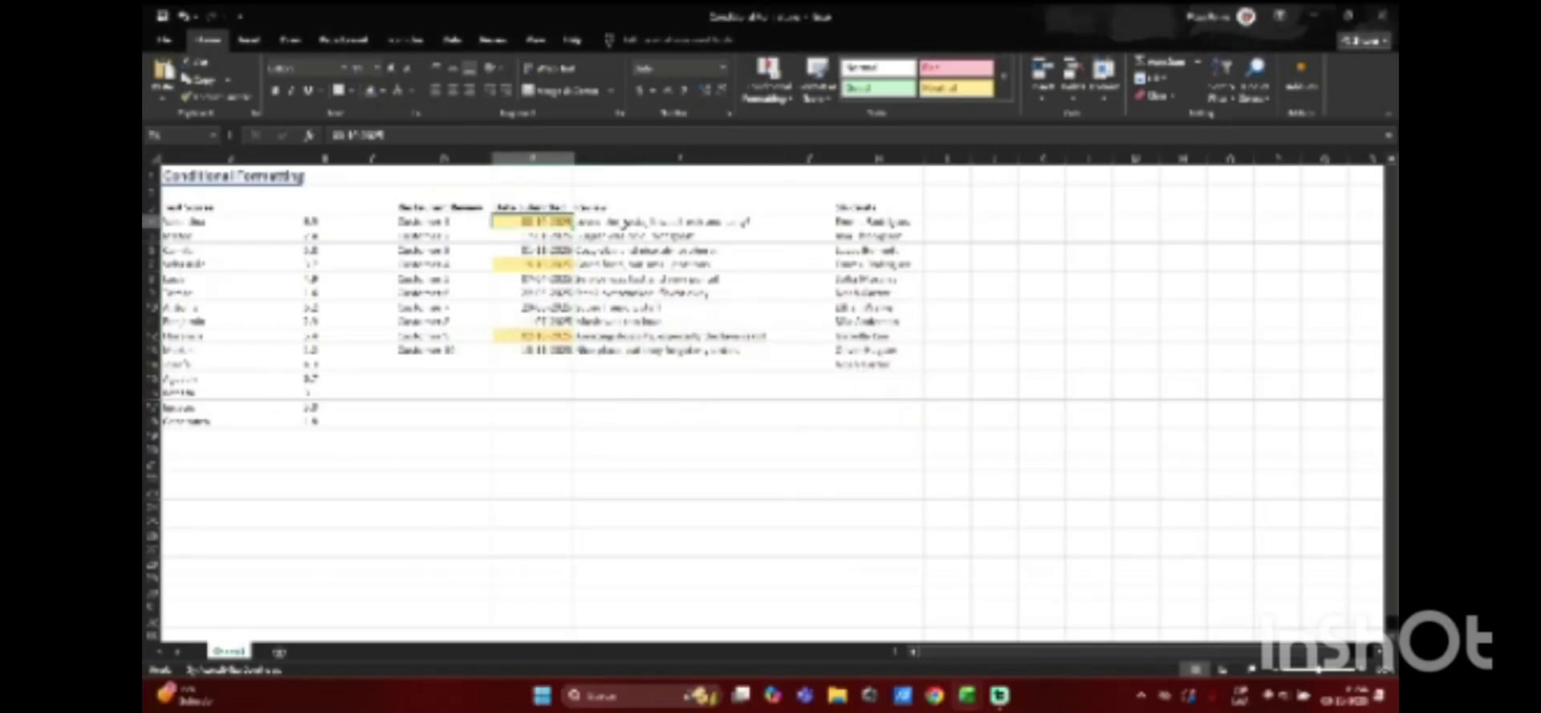
left_click(631, 224)
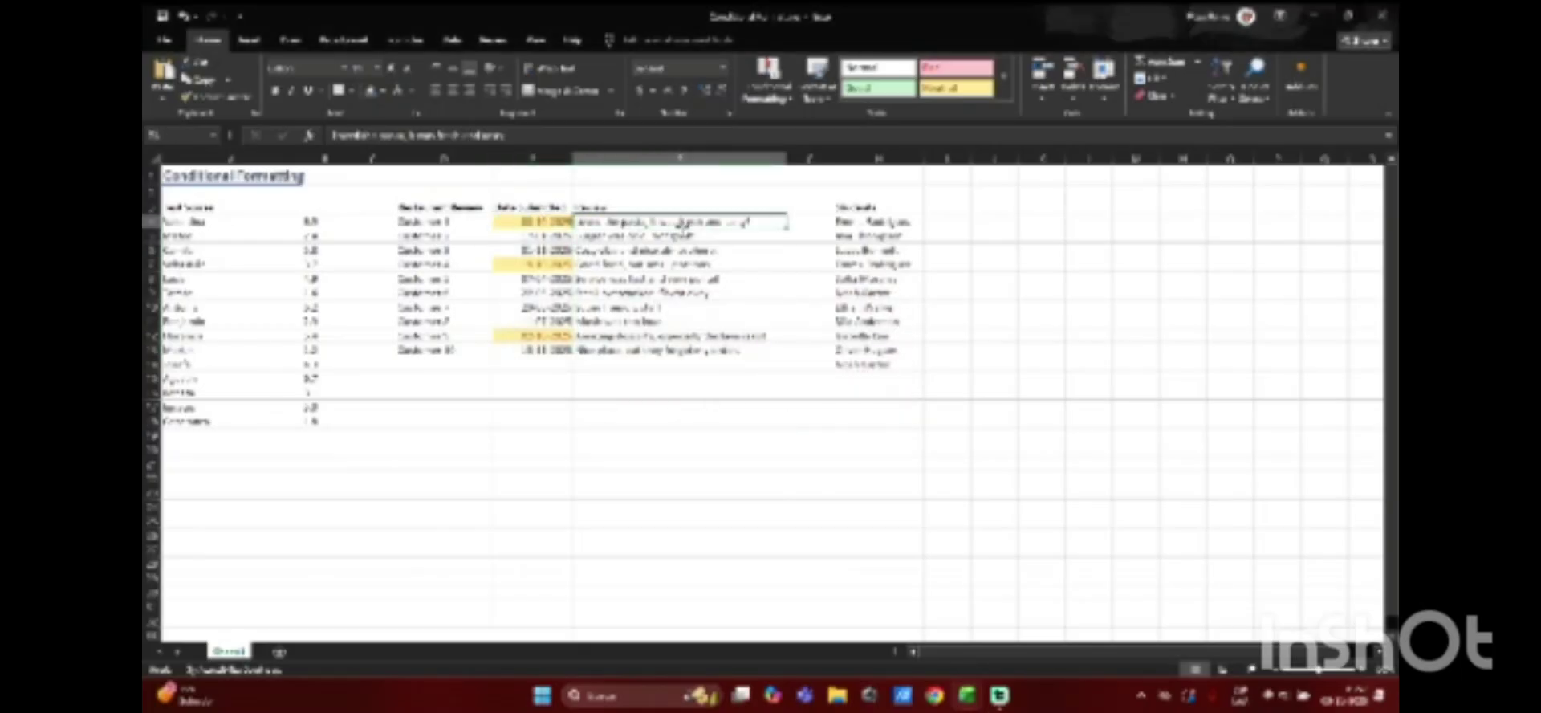
left_click(647, 264)
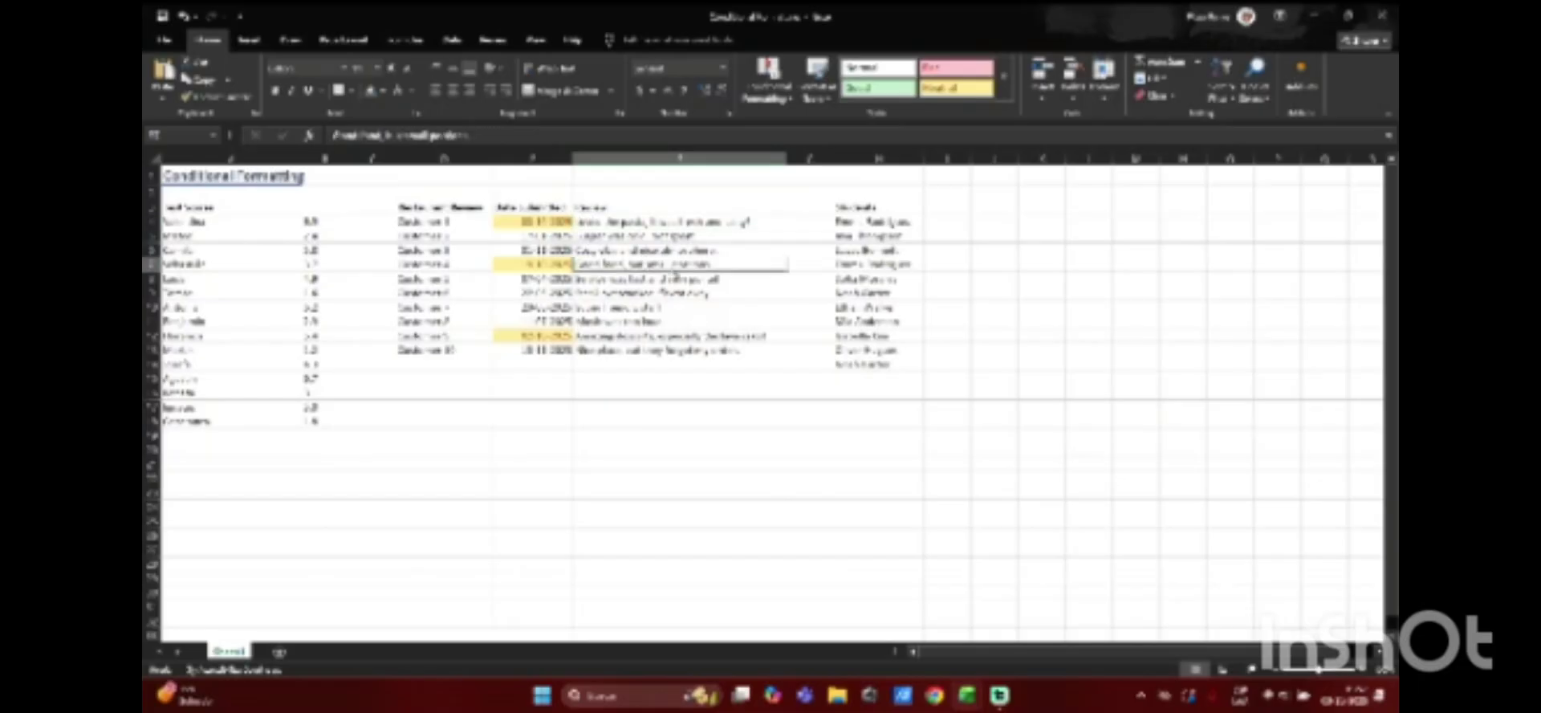
left_click(670, 338)
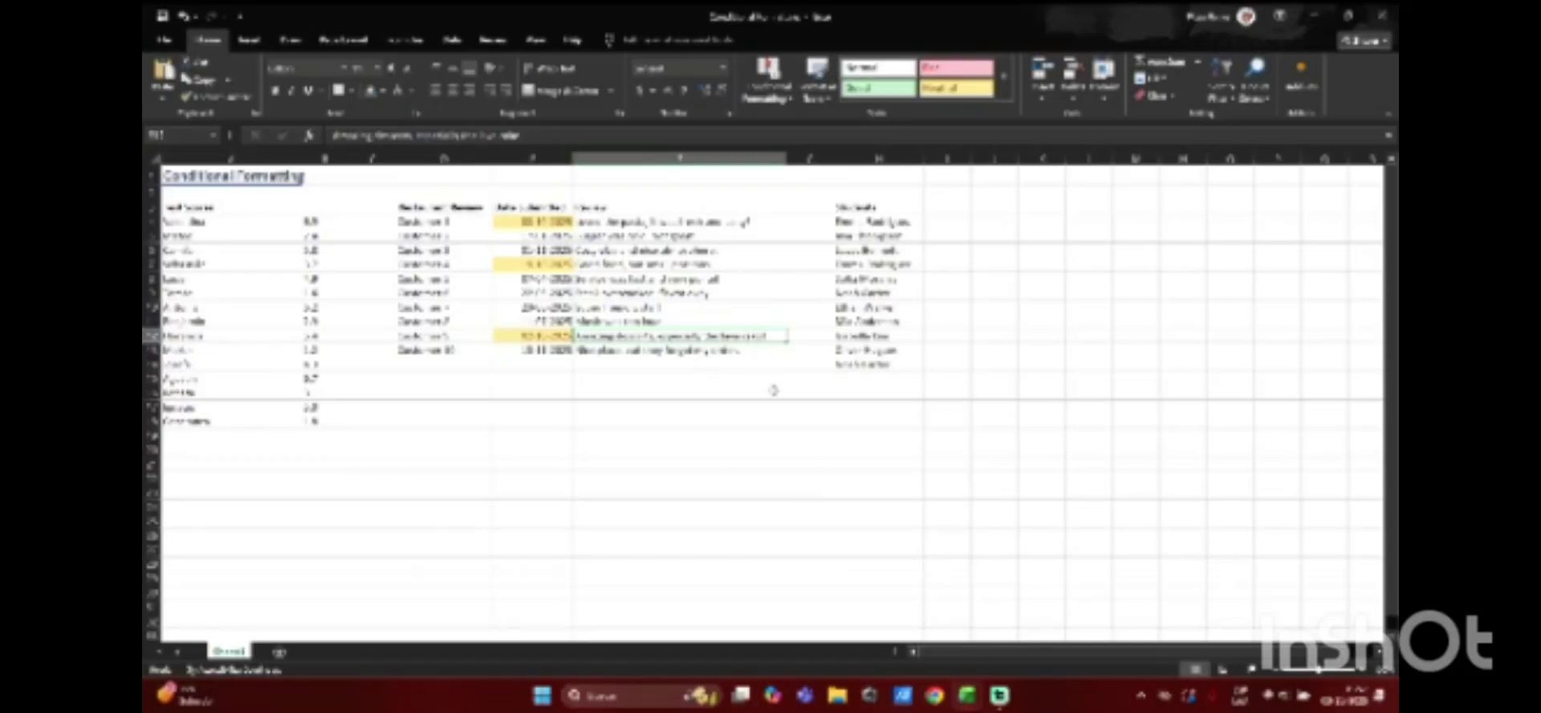
mouse_move(999, 695)
left_click(711, 350)
left_click(614, 223)
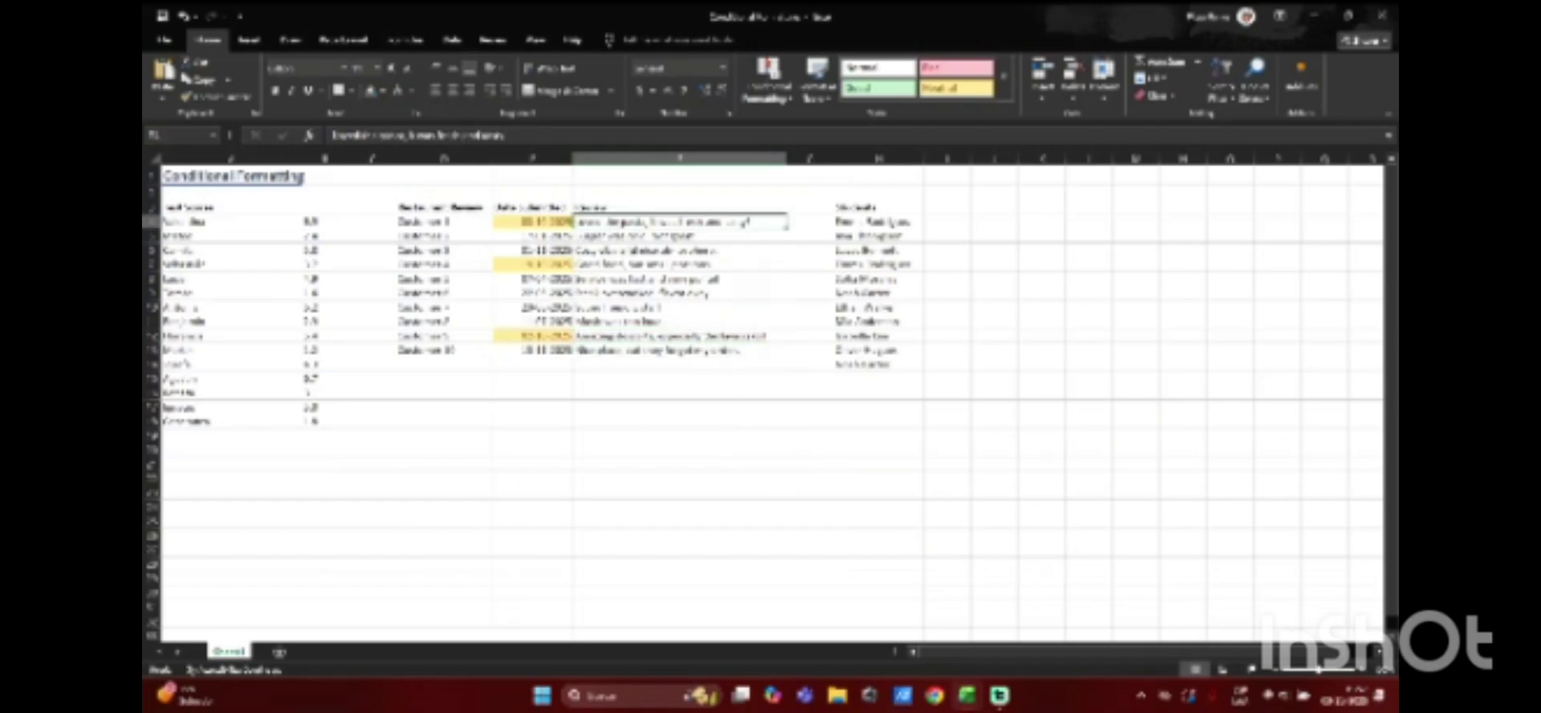
left_click(647, 335)
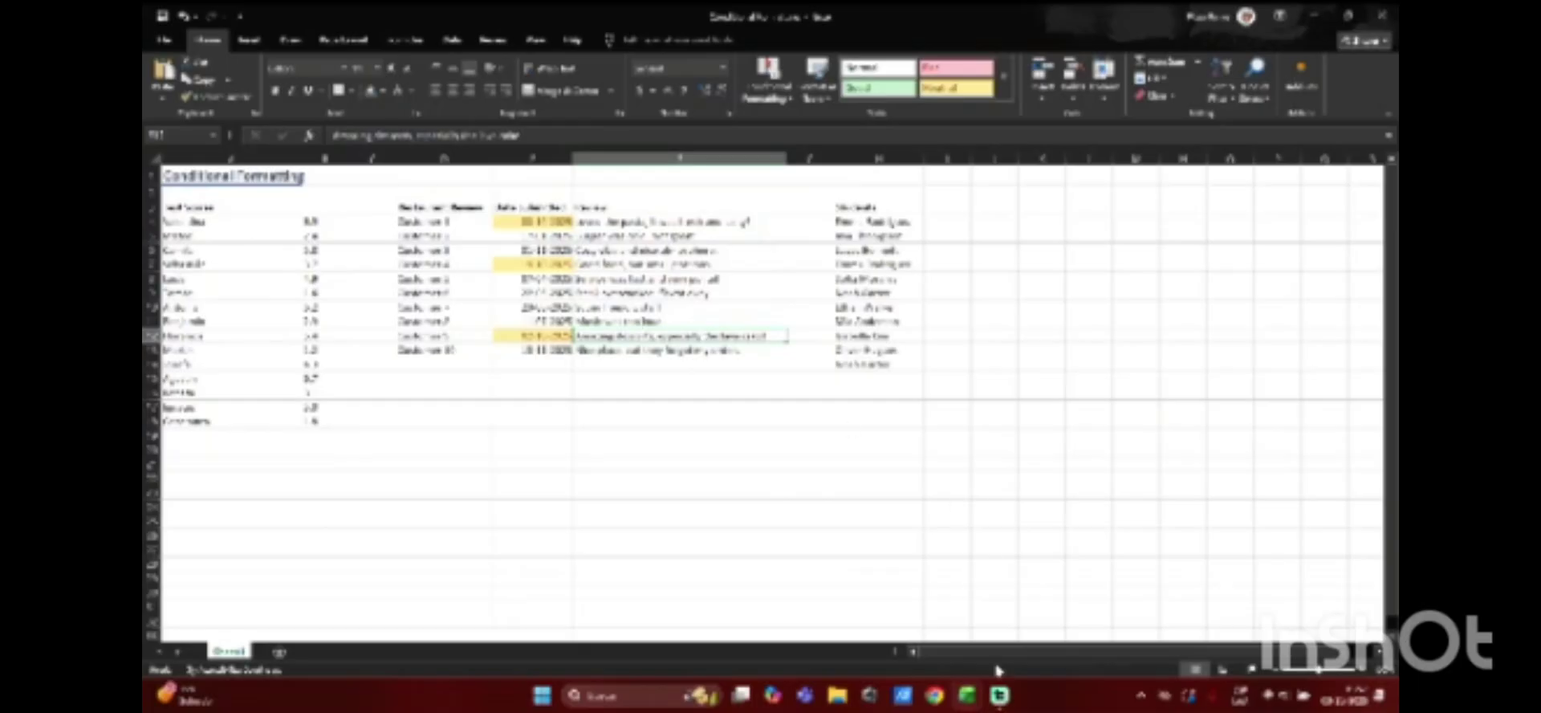
left_click(999, 695)
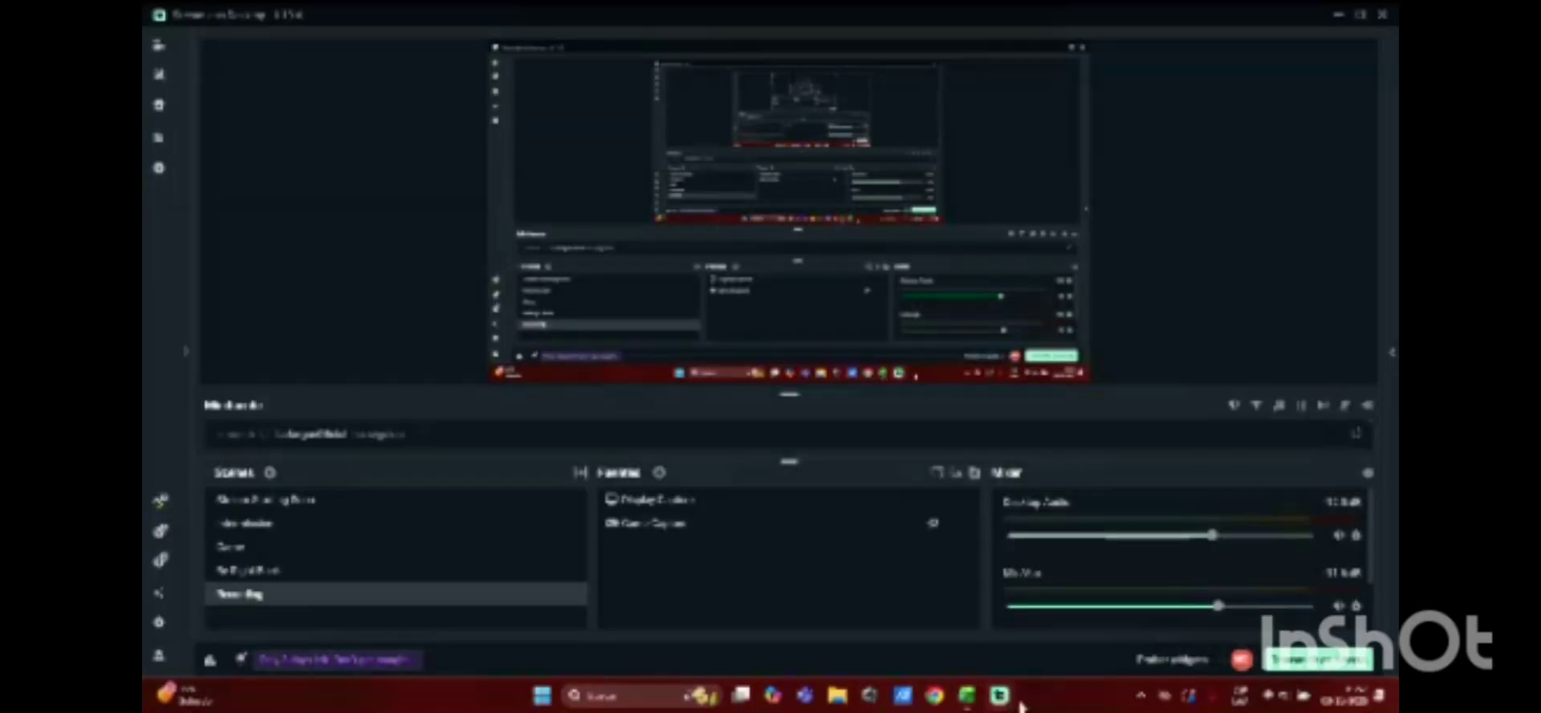
mouse_move(967, 695)
left_click(982, 634)
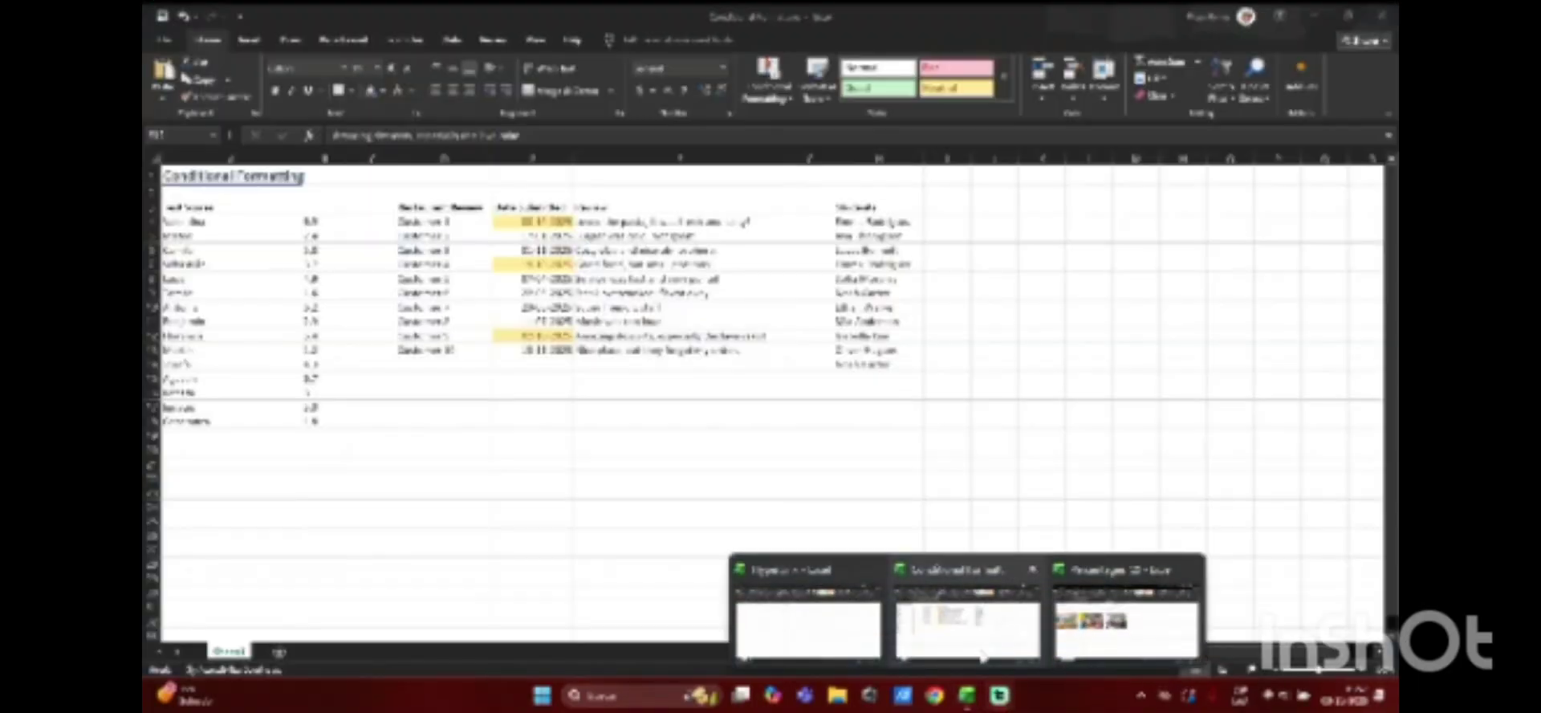
Step: Preview the Today, Next Week and In the Last 7 Days periods of an A Date Occurring rule on the submission dates, and cancel it
left_click(566, 222)
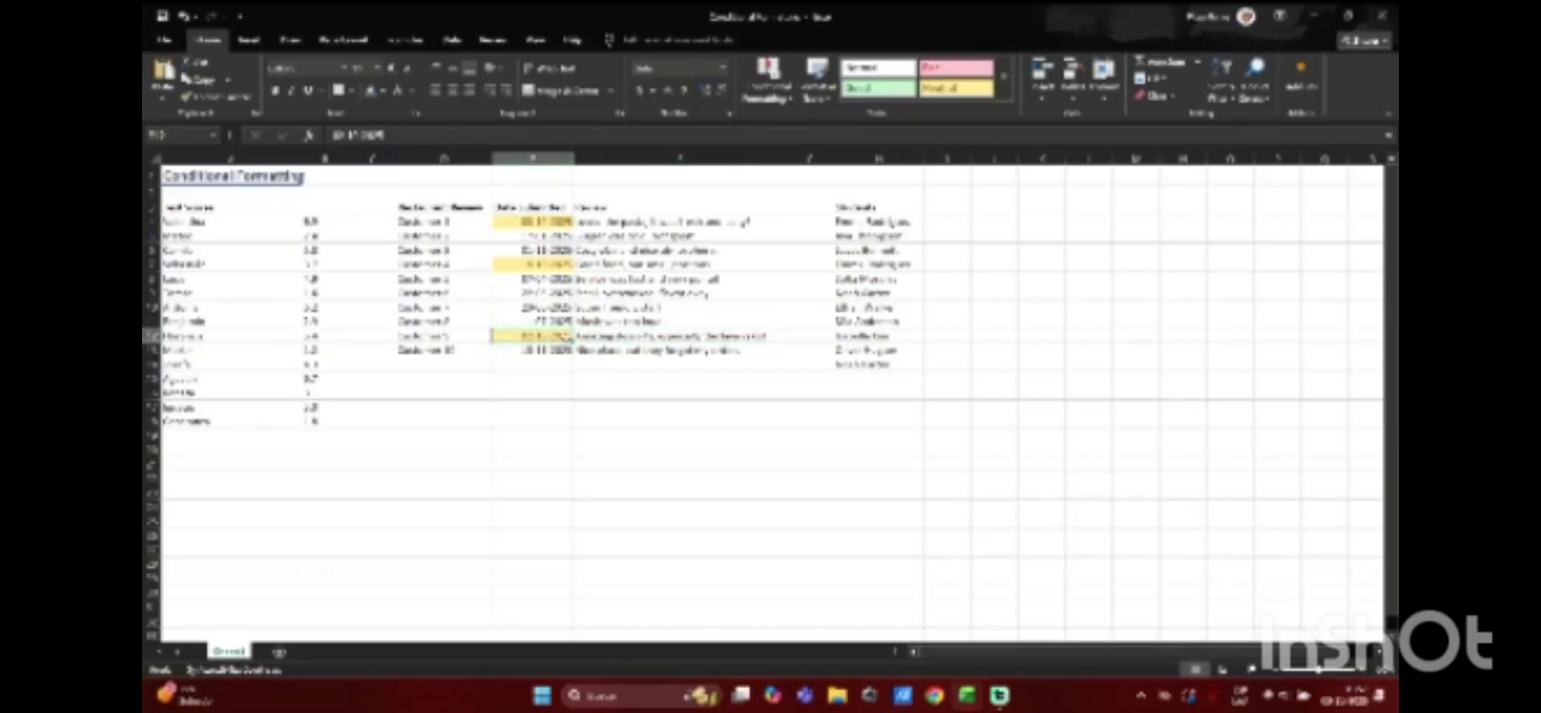
left_click_drag(532, 224, 532, 350)
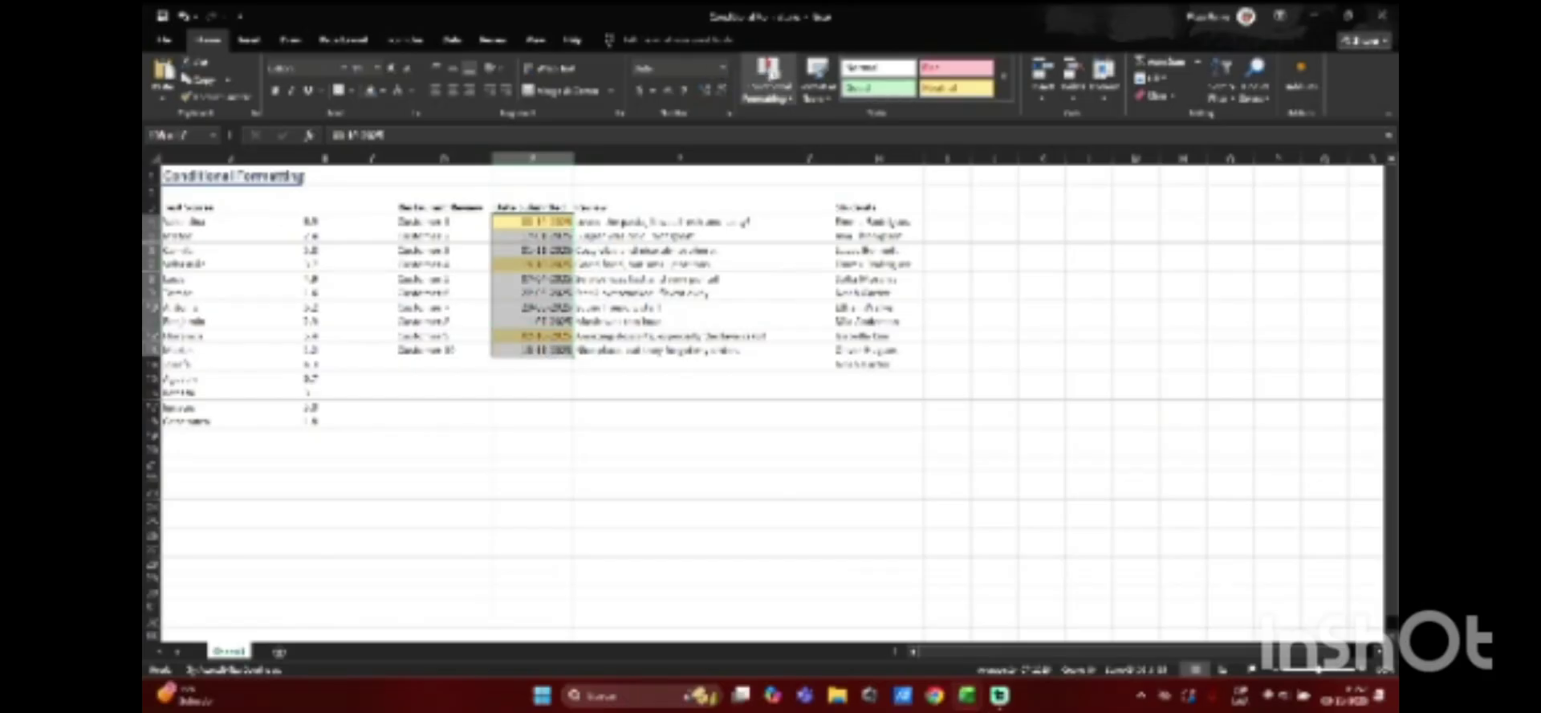
left_click(782, 79)
mouse_move(818, 130)
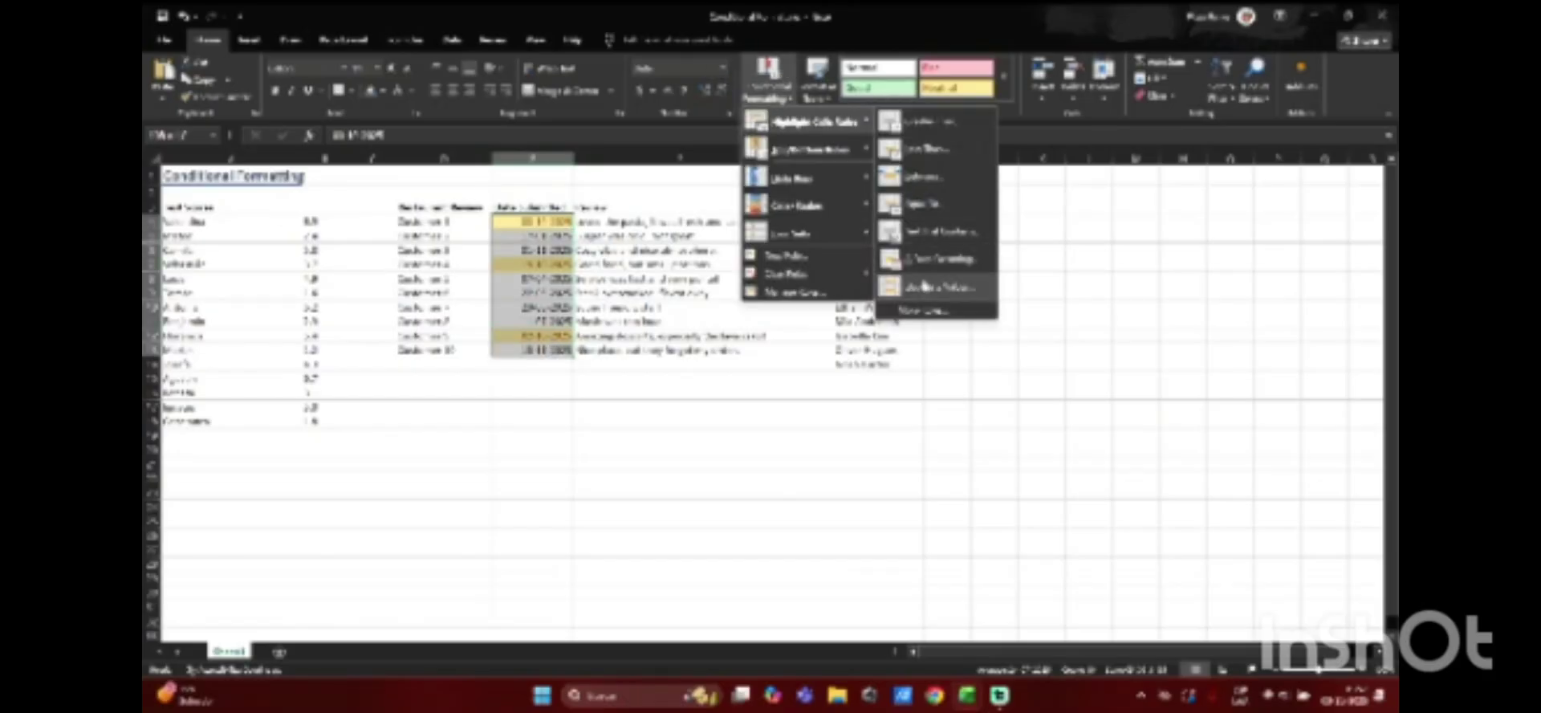
left_click(930, 265)
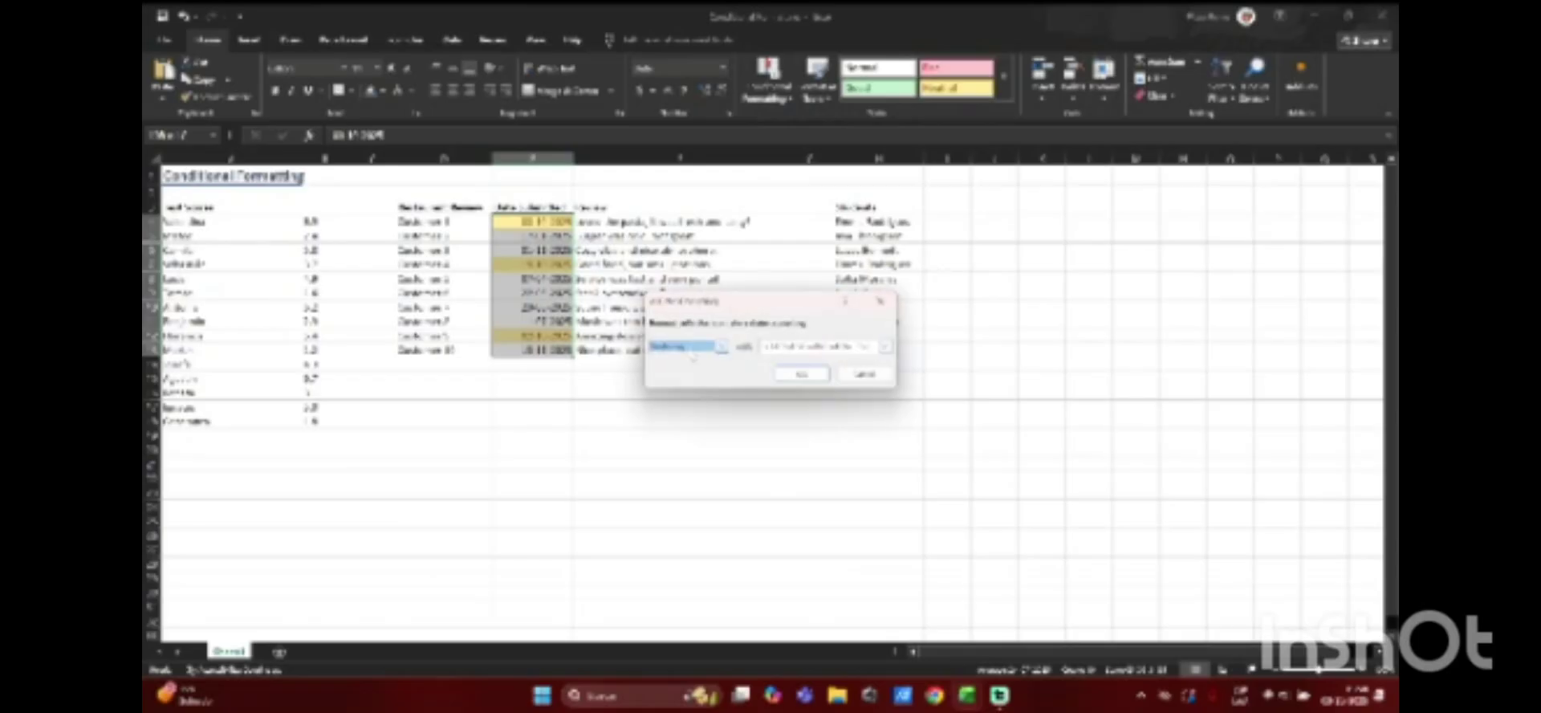
left_click(722, 349)
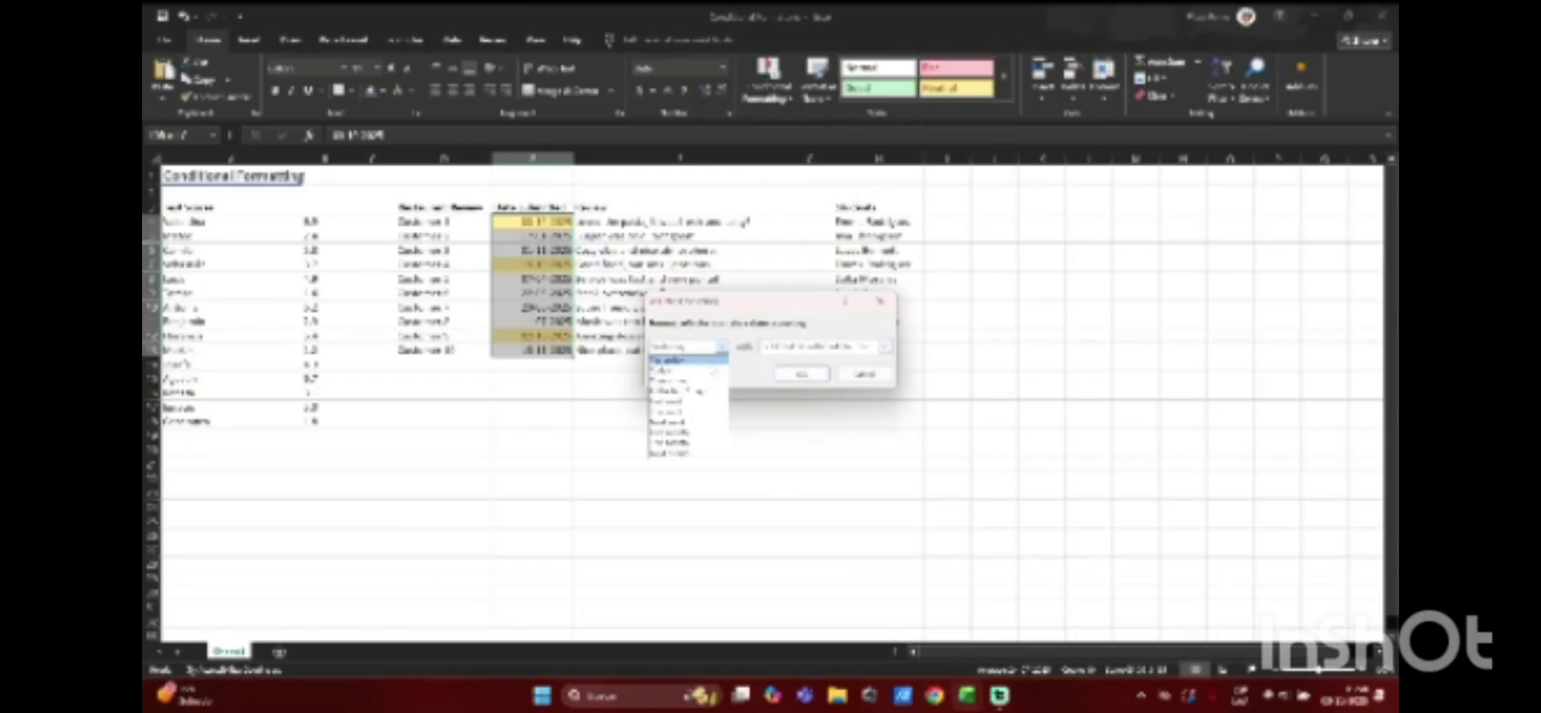
left_click(713, 367)
left_click(721, 347)
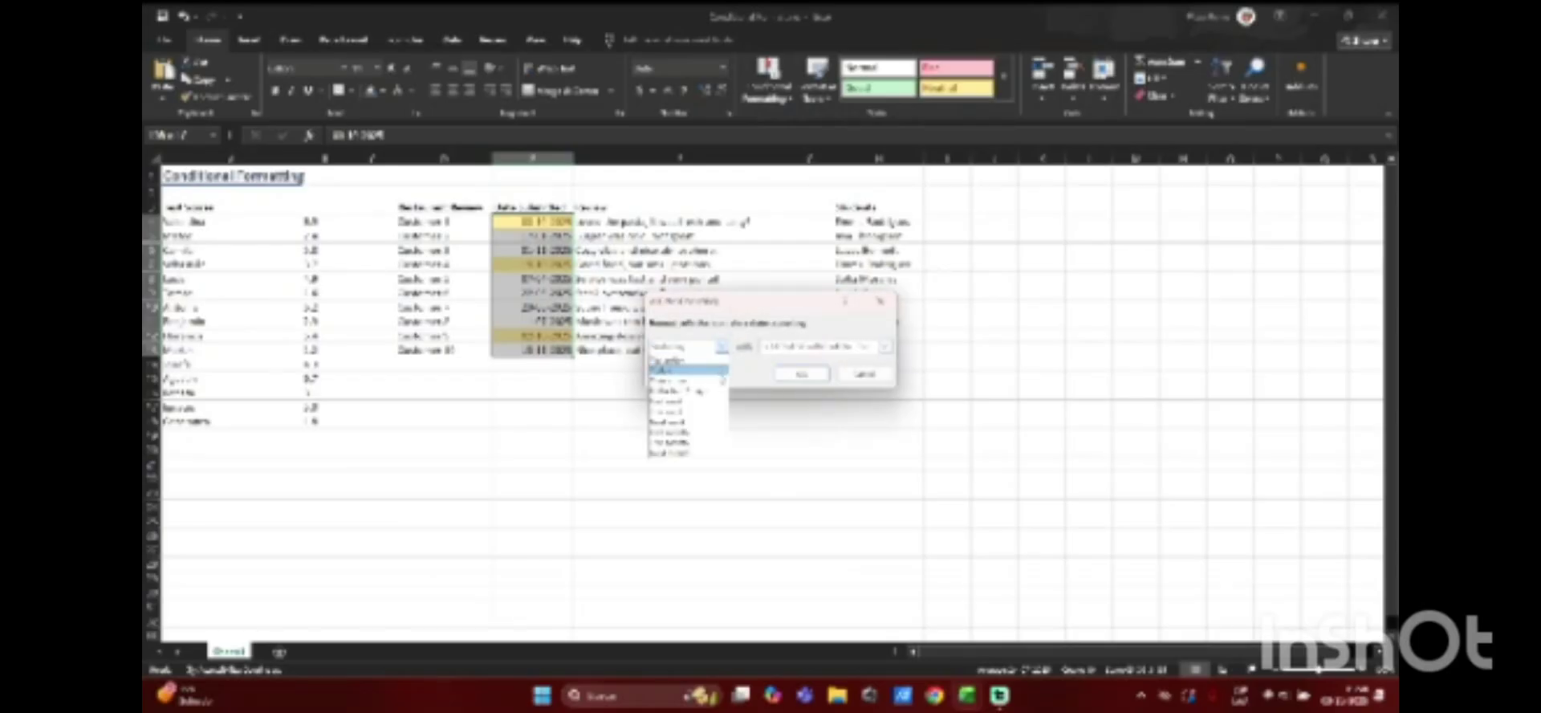
left_click(710, 401)
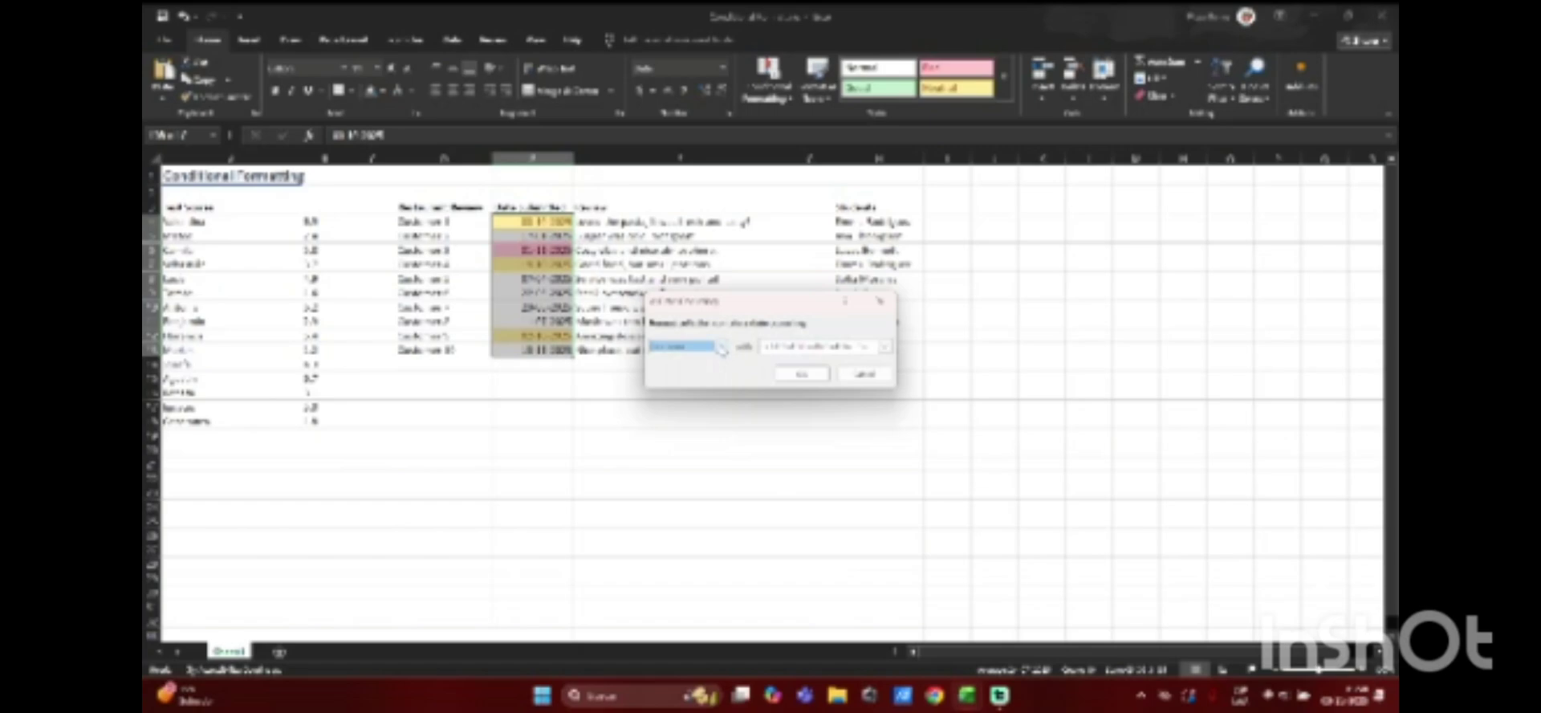
left_click(722, 347)
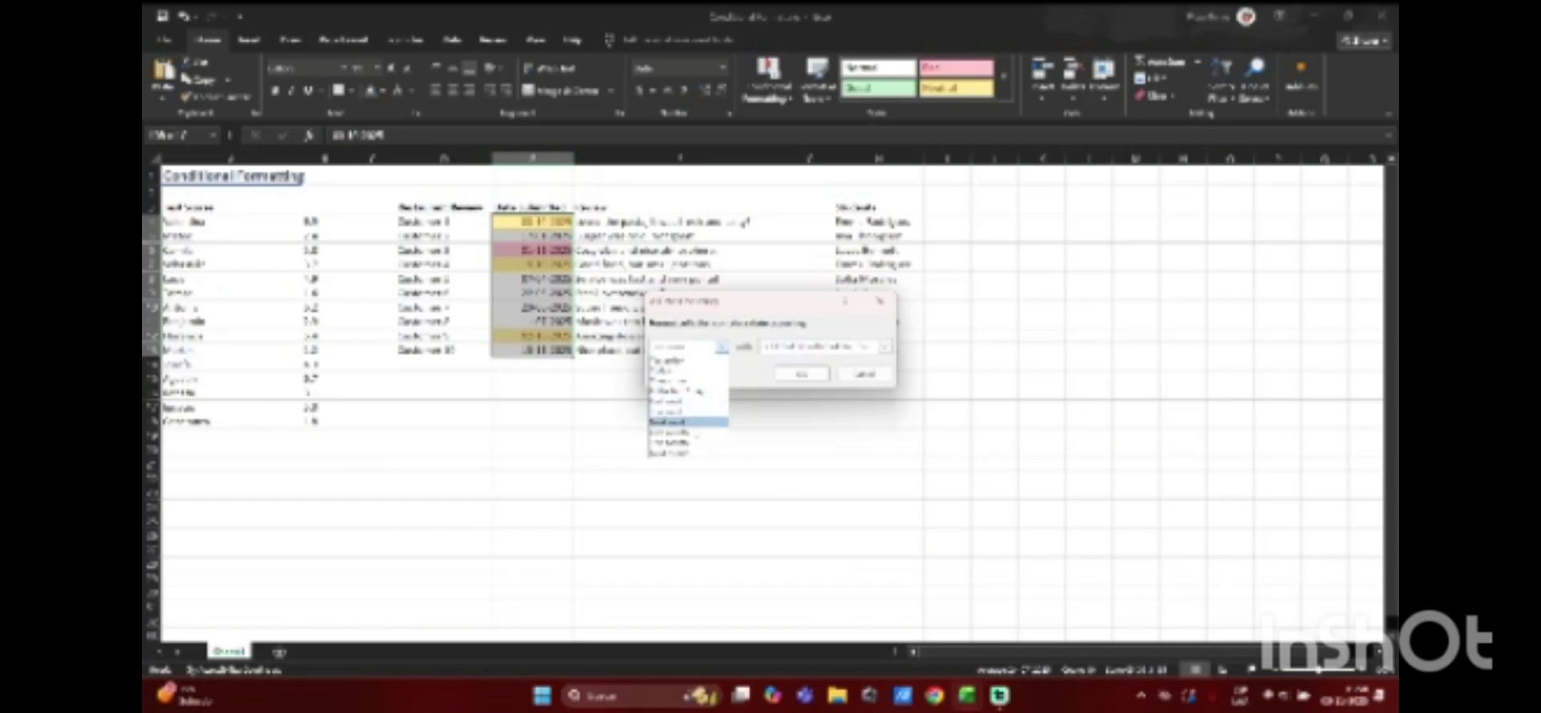
left_click(705, 397)
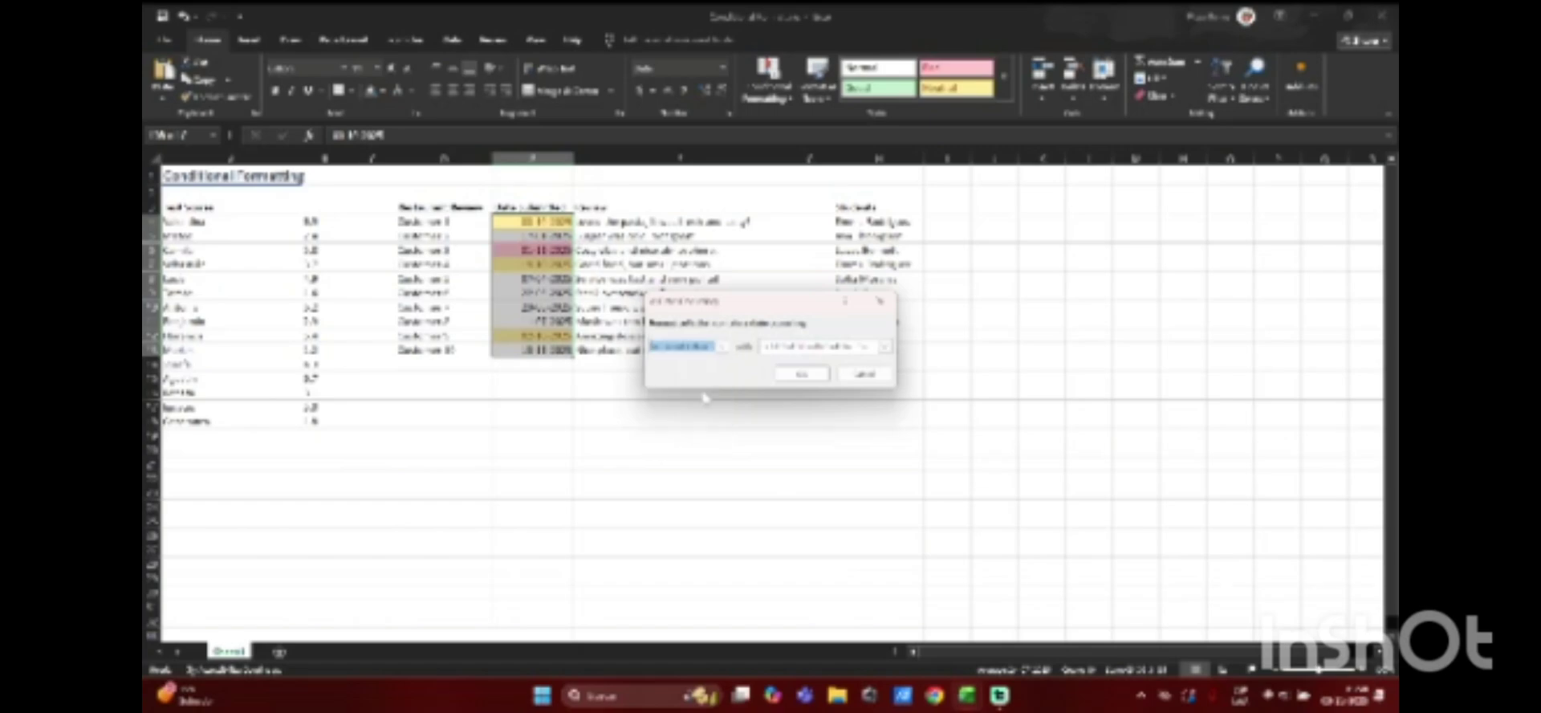
left_click(864, 373)
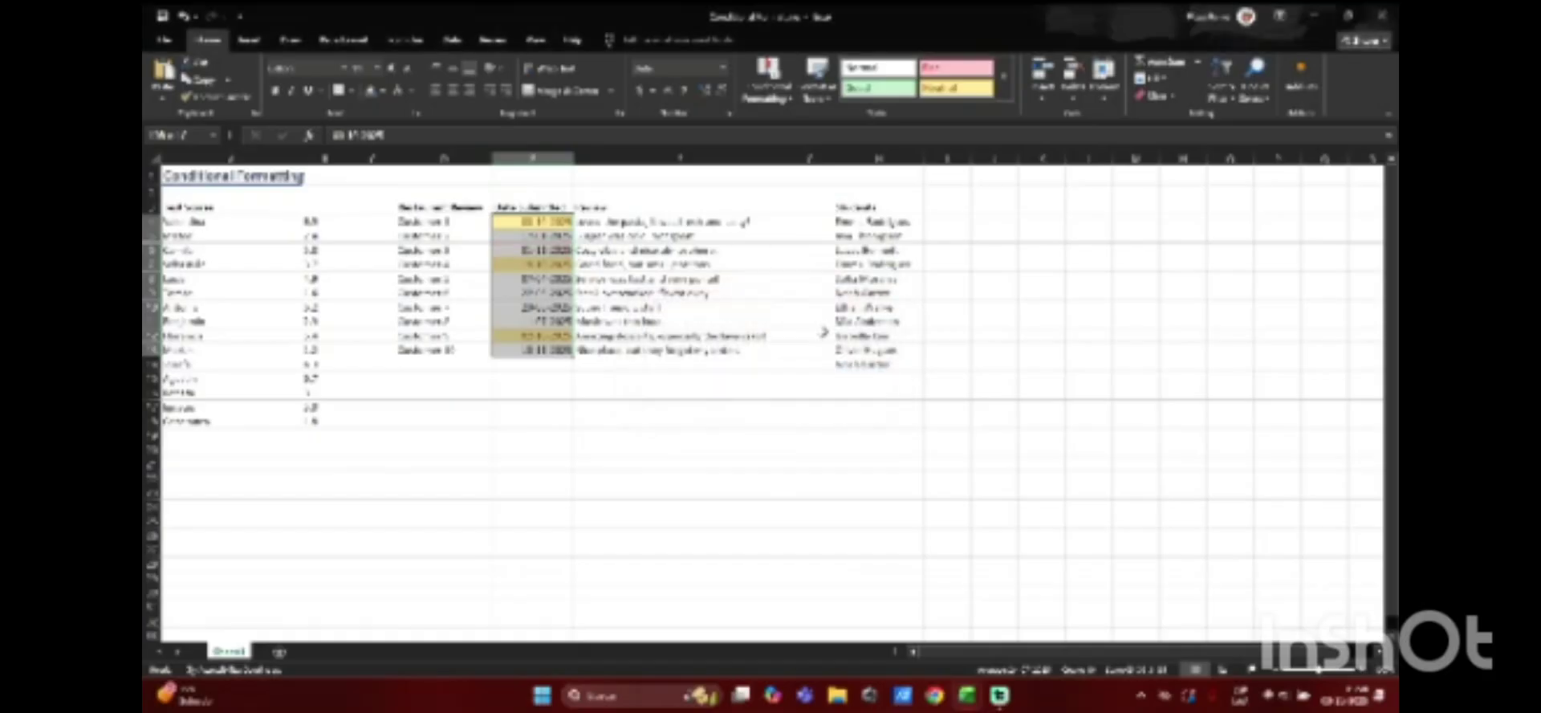
Step: Undo the yellow date highlighting in the Date Submitted column
left_click(547, 222)
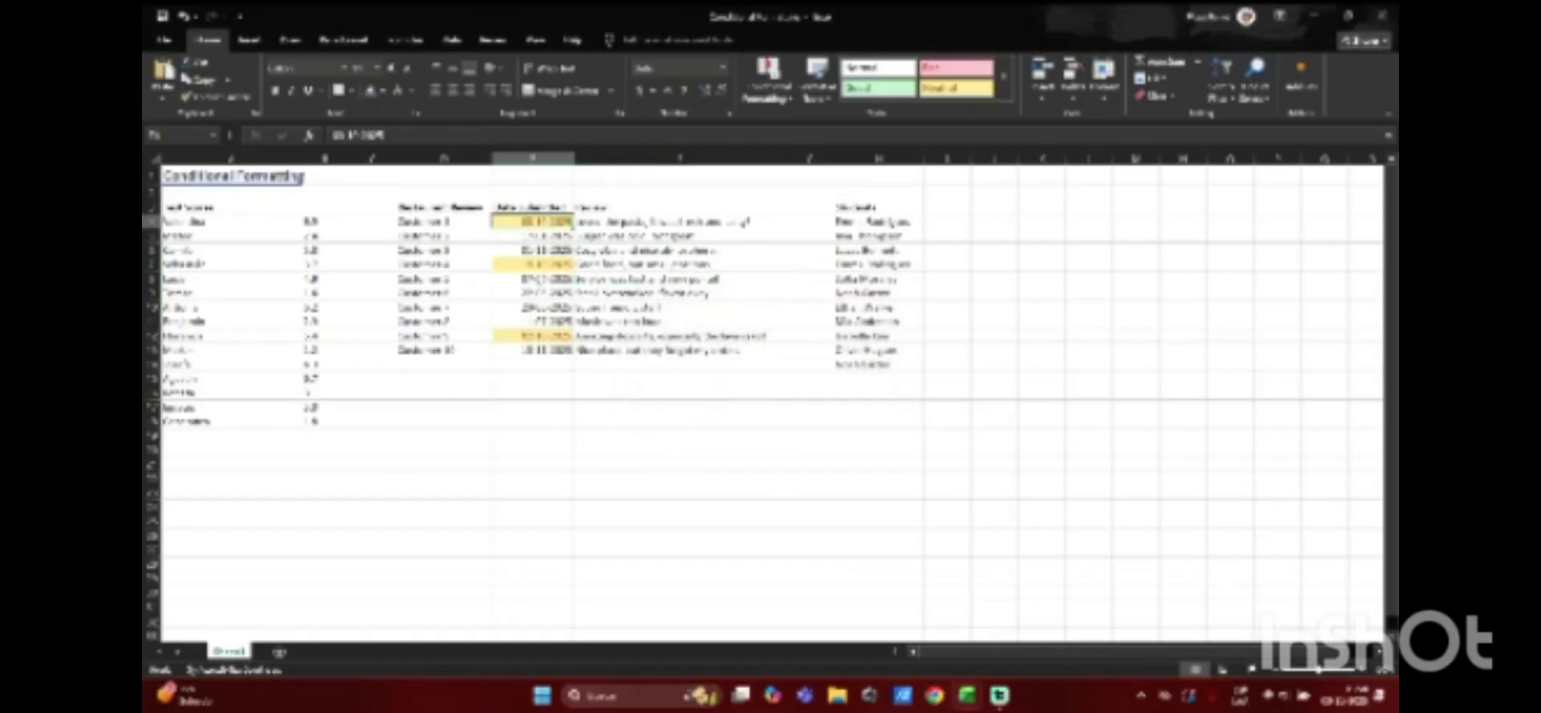
left_click(184, 15)
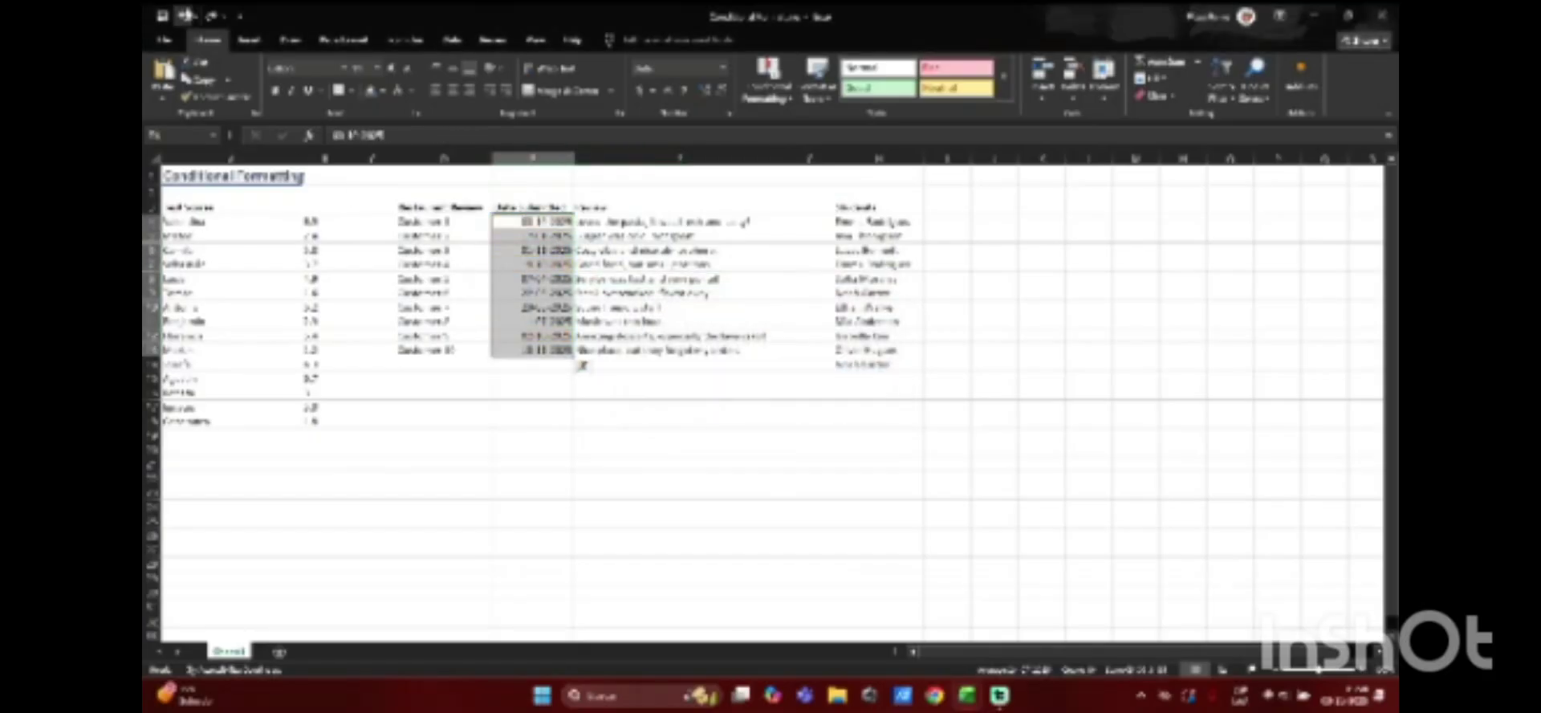
left_click(403, 194)
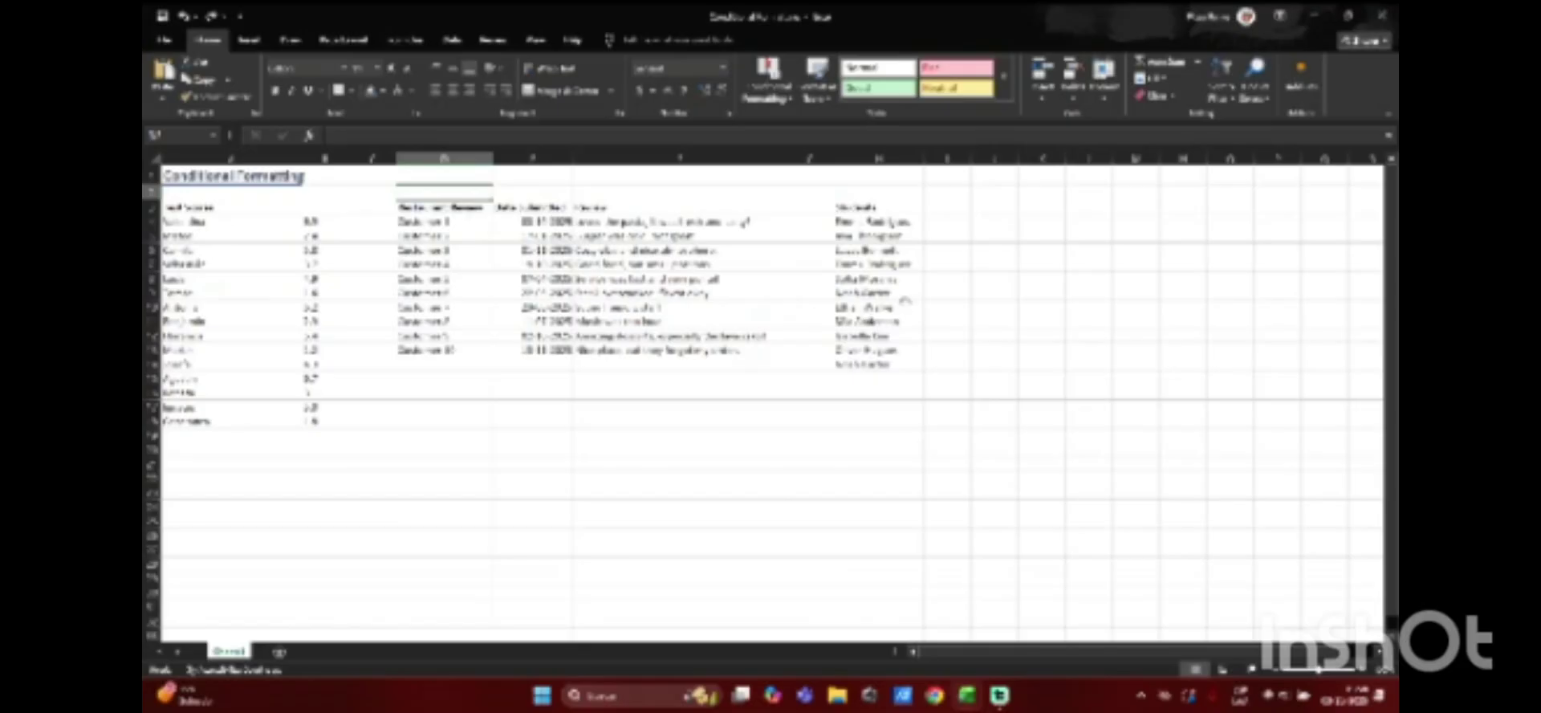
Step: Examine the Students heading and the names listed beneath it
left_click(855, 207)
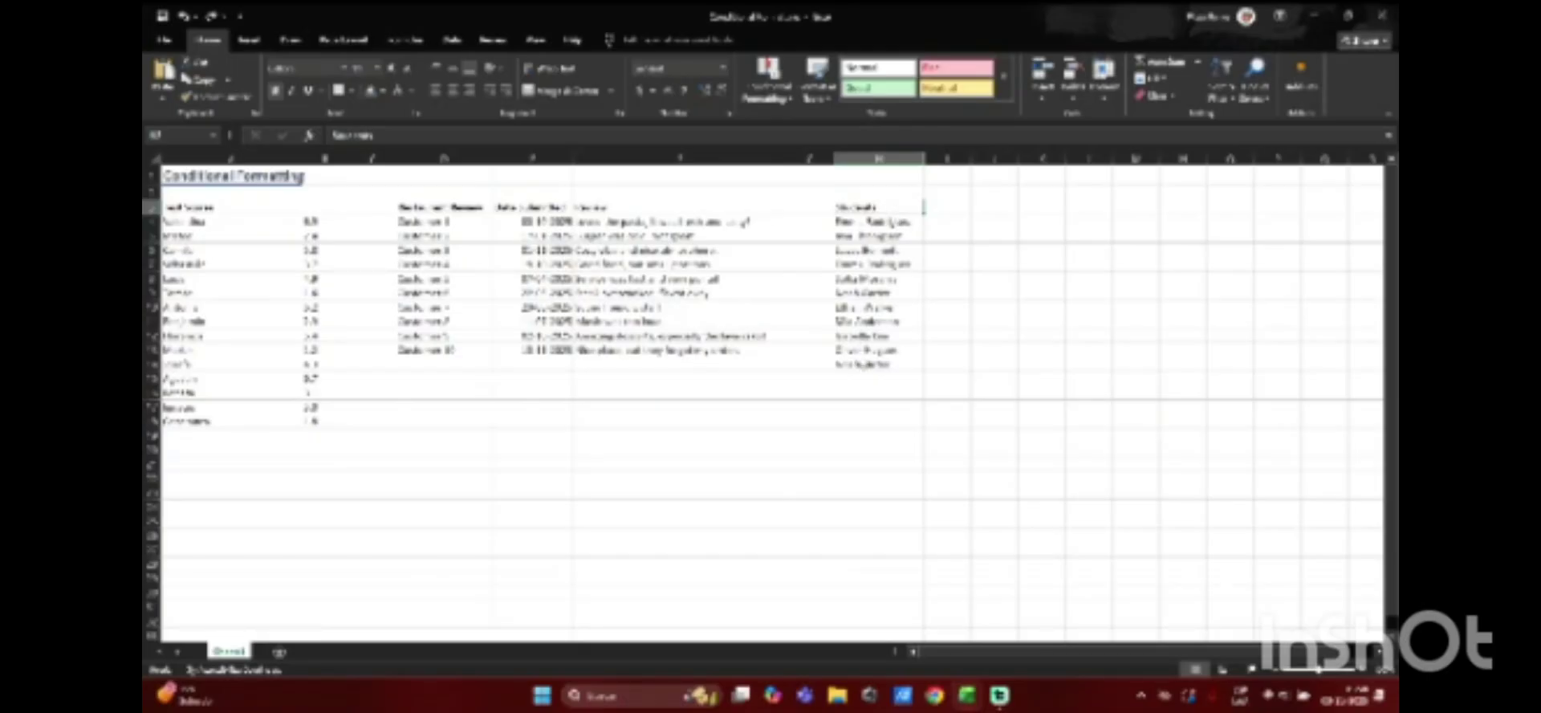
left_click(863, 365)
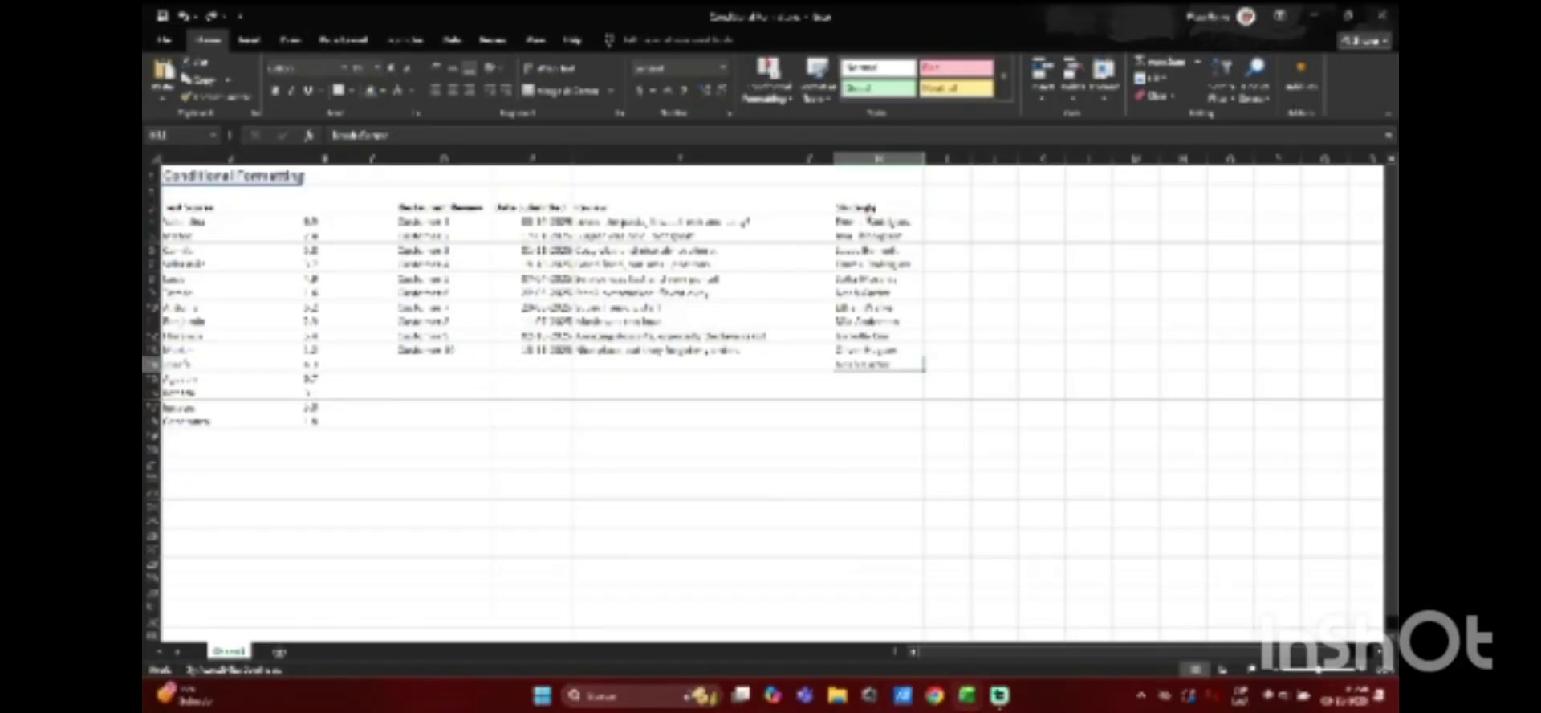
left_click(865, 222)
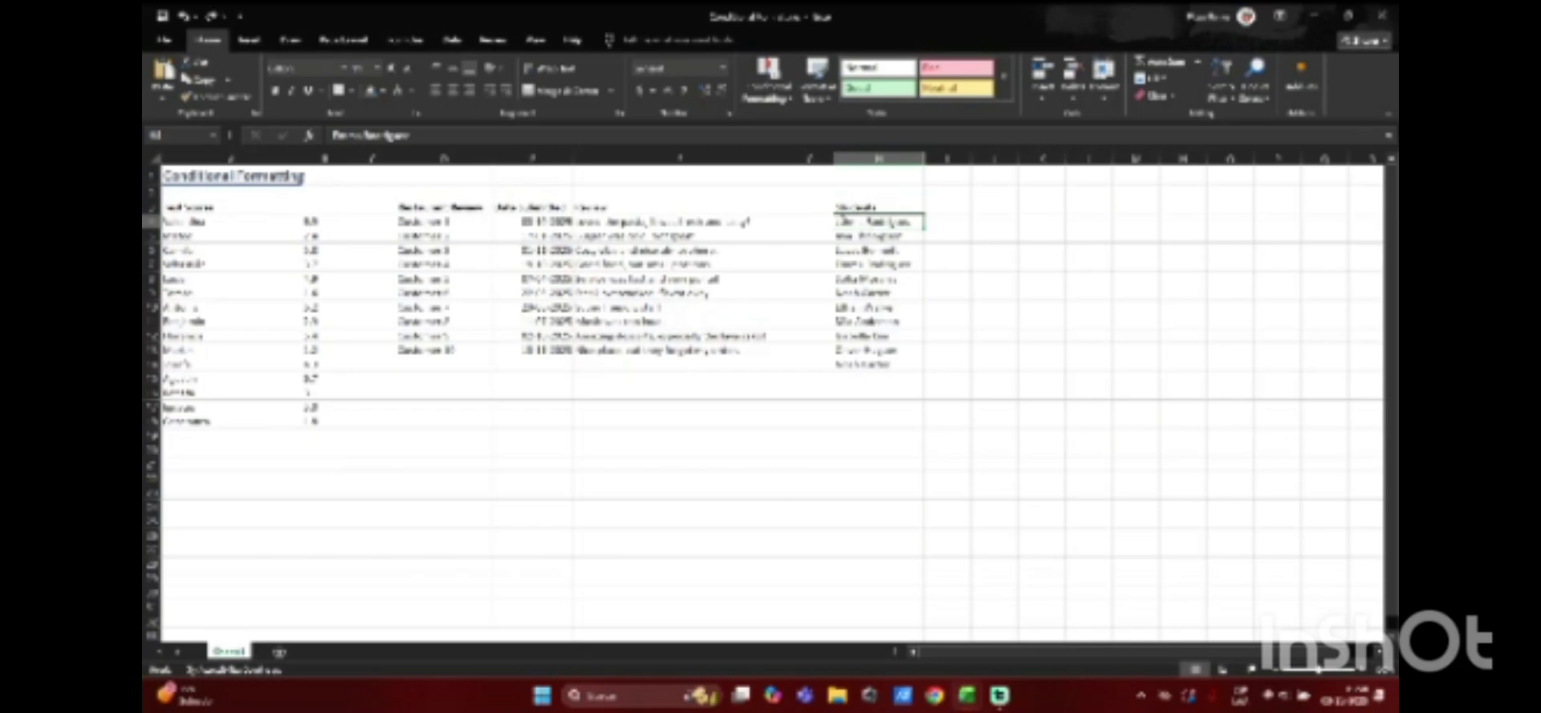
key("Down")
key("Down")
key("Down")
key("Down")
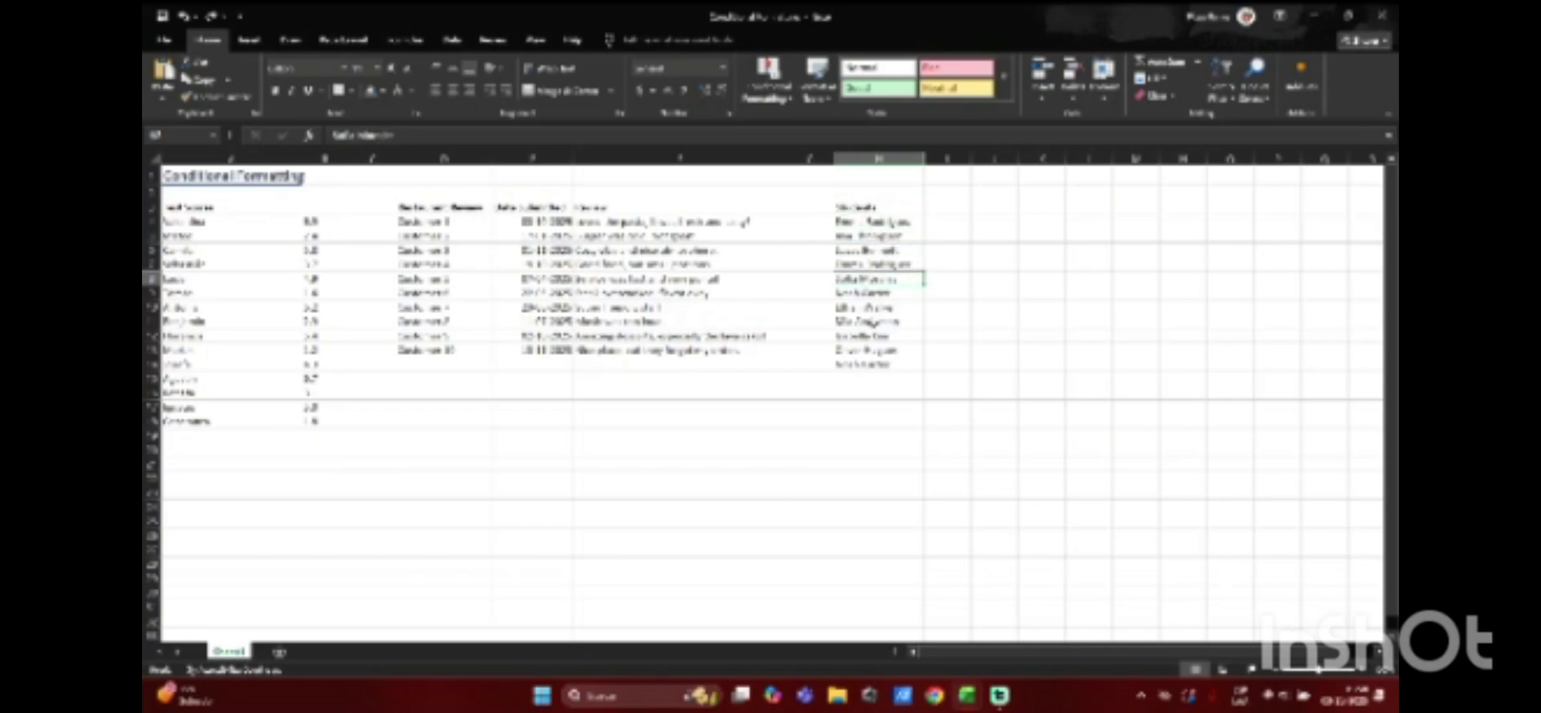
key("Down")
key("Down")
key("Down")
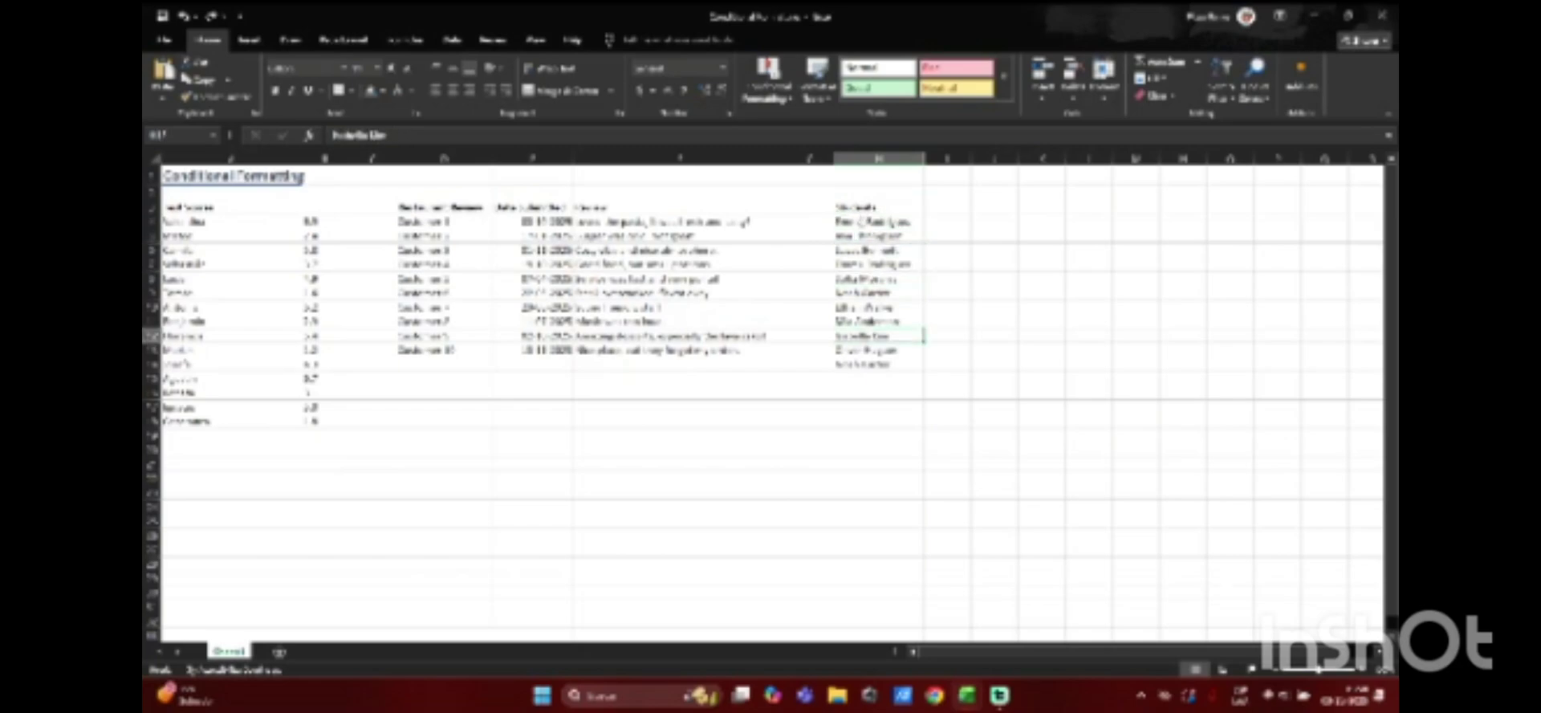
Step: Apply a Duplicate Values rule with the Red Border format to the names in the Students column
left_click(861, 223)
left_click(911, 367, "shift")
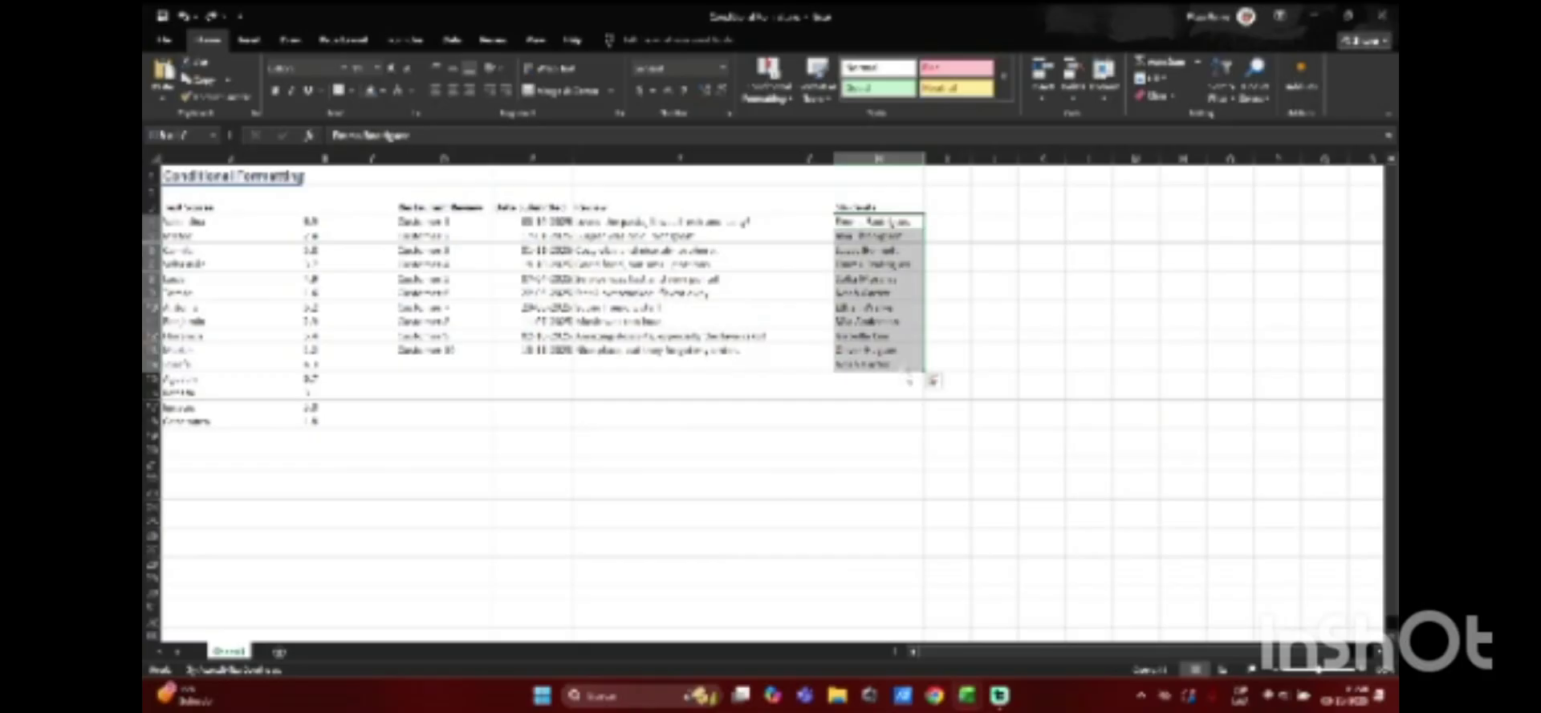
left_click(767, 88)
mouse_move(871, 122)
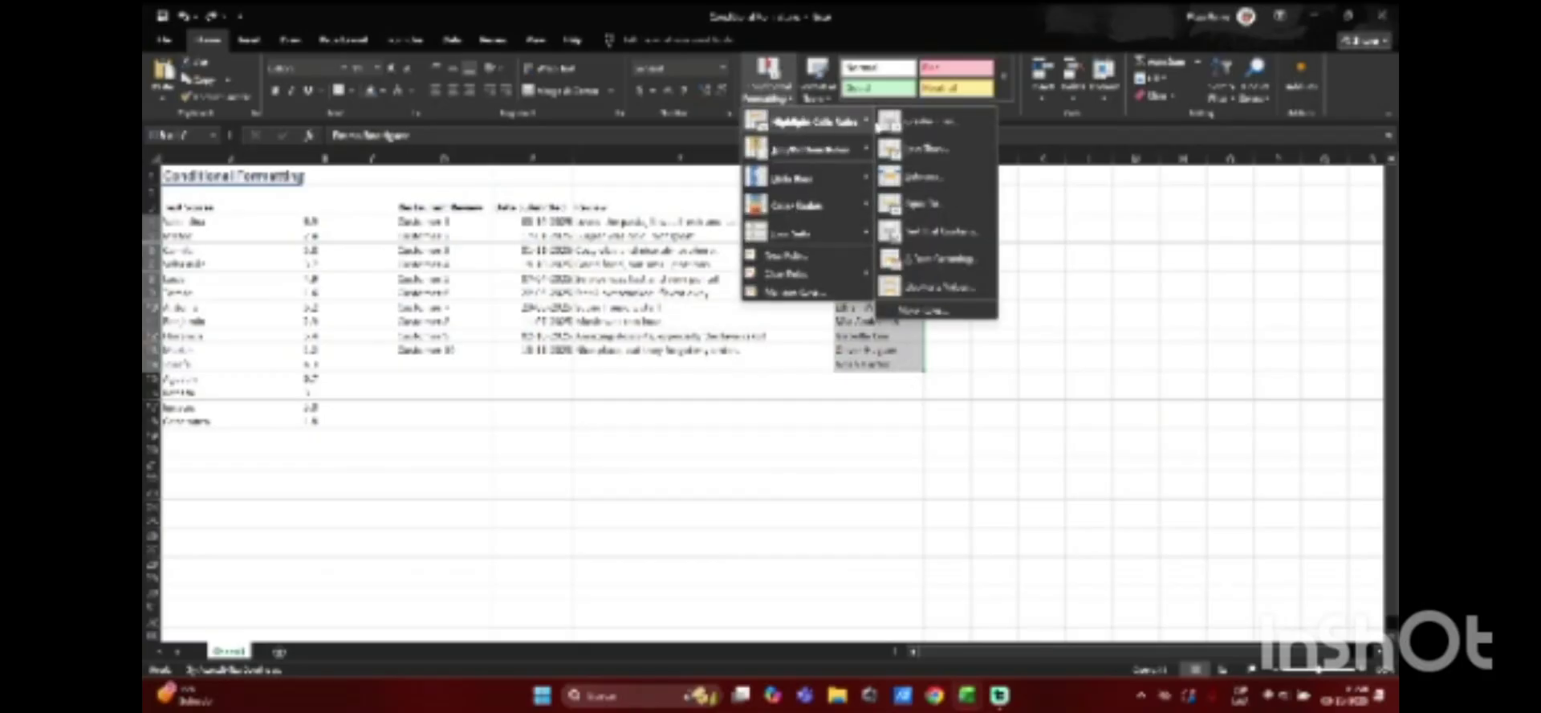
left_click(939, 297)
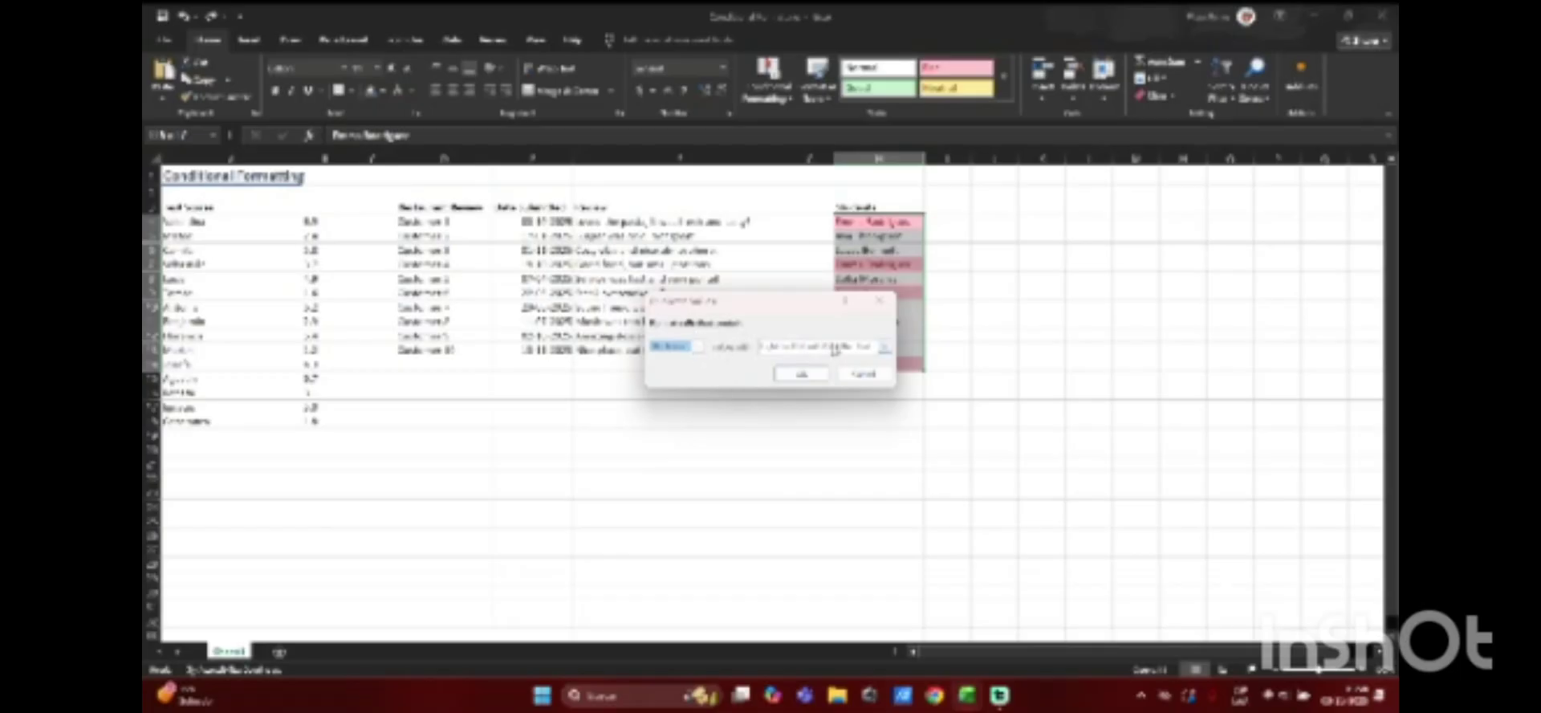
left_click(883, 346)
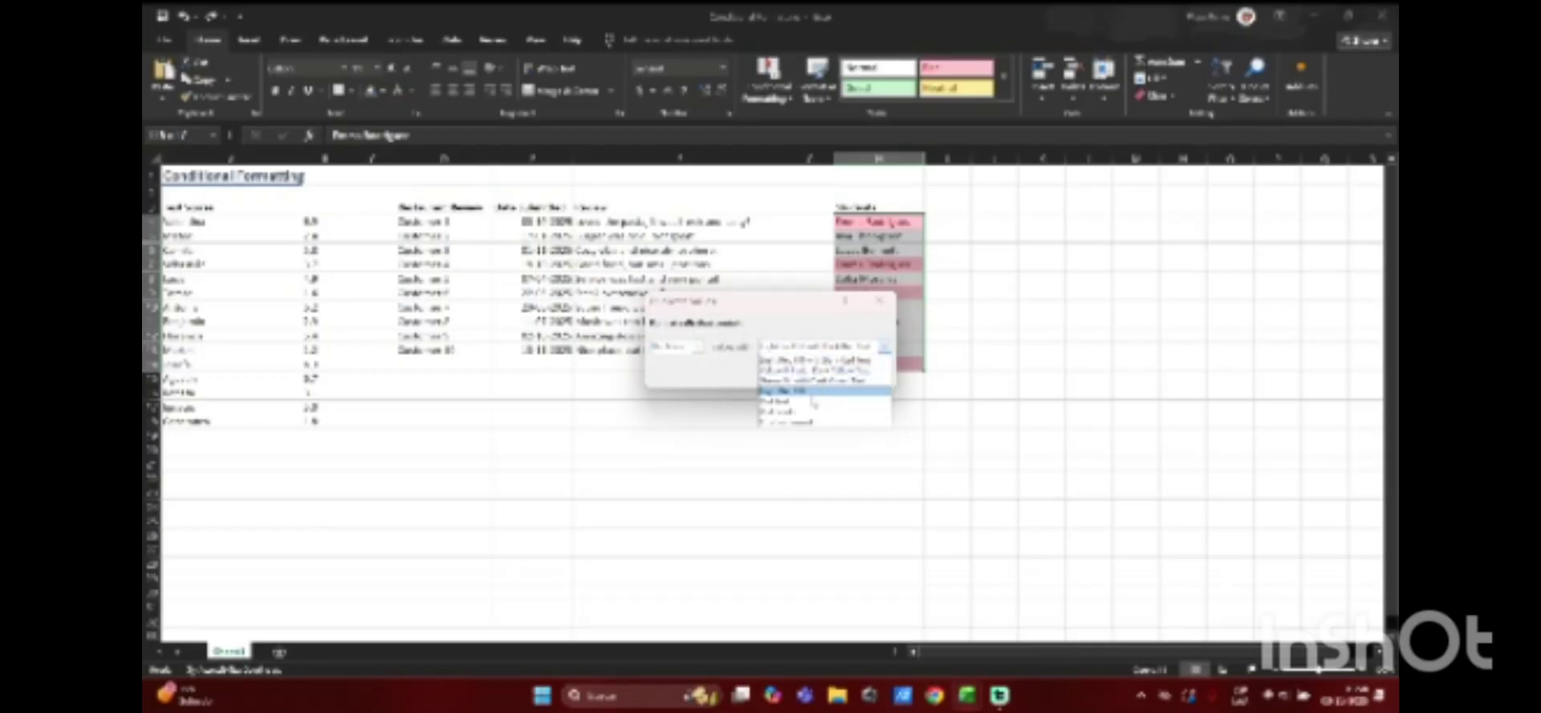
left_click(777, 411)
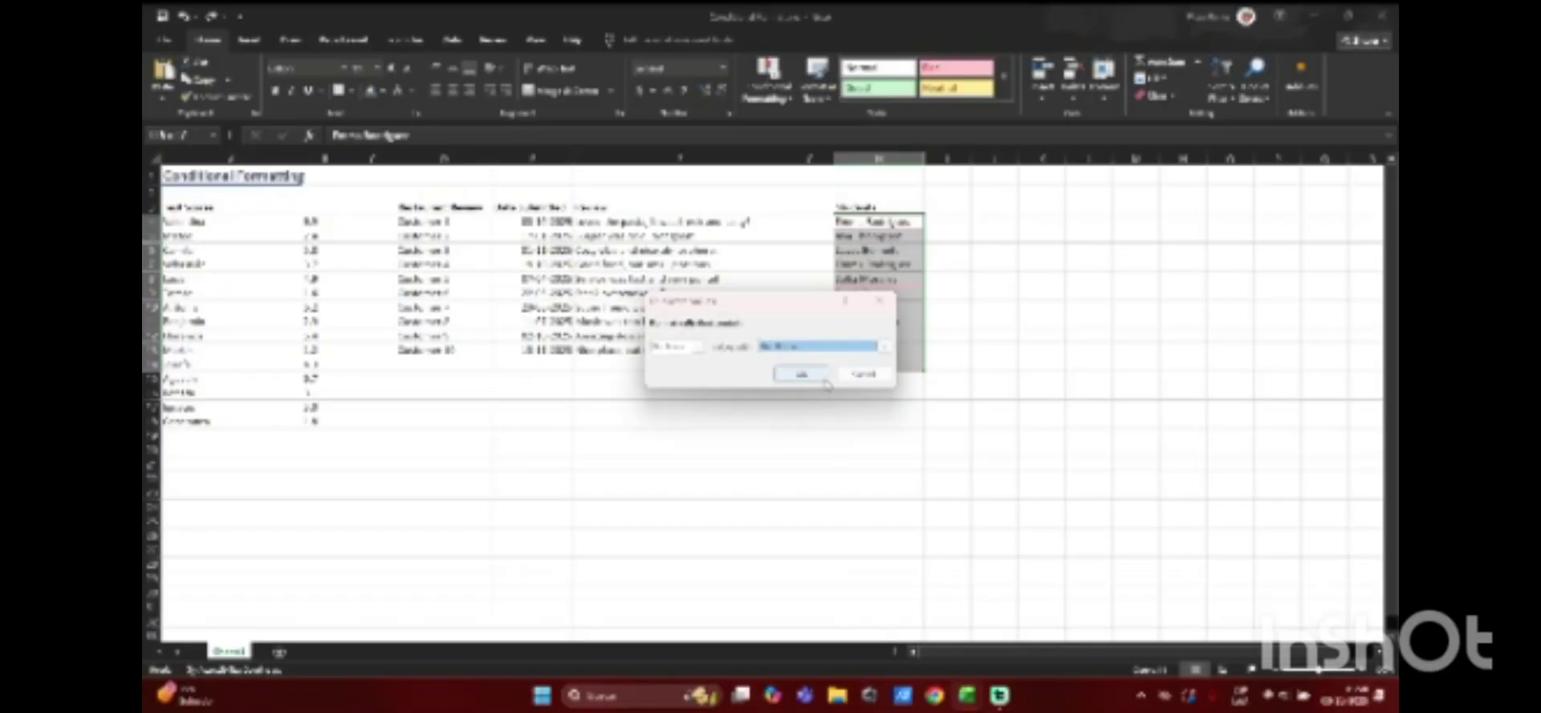
left_click(799, 373)
left_click(994, 322)
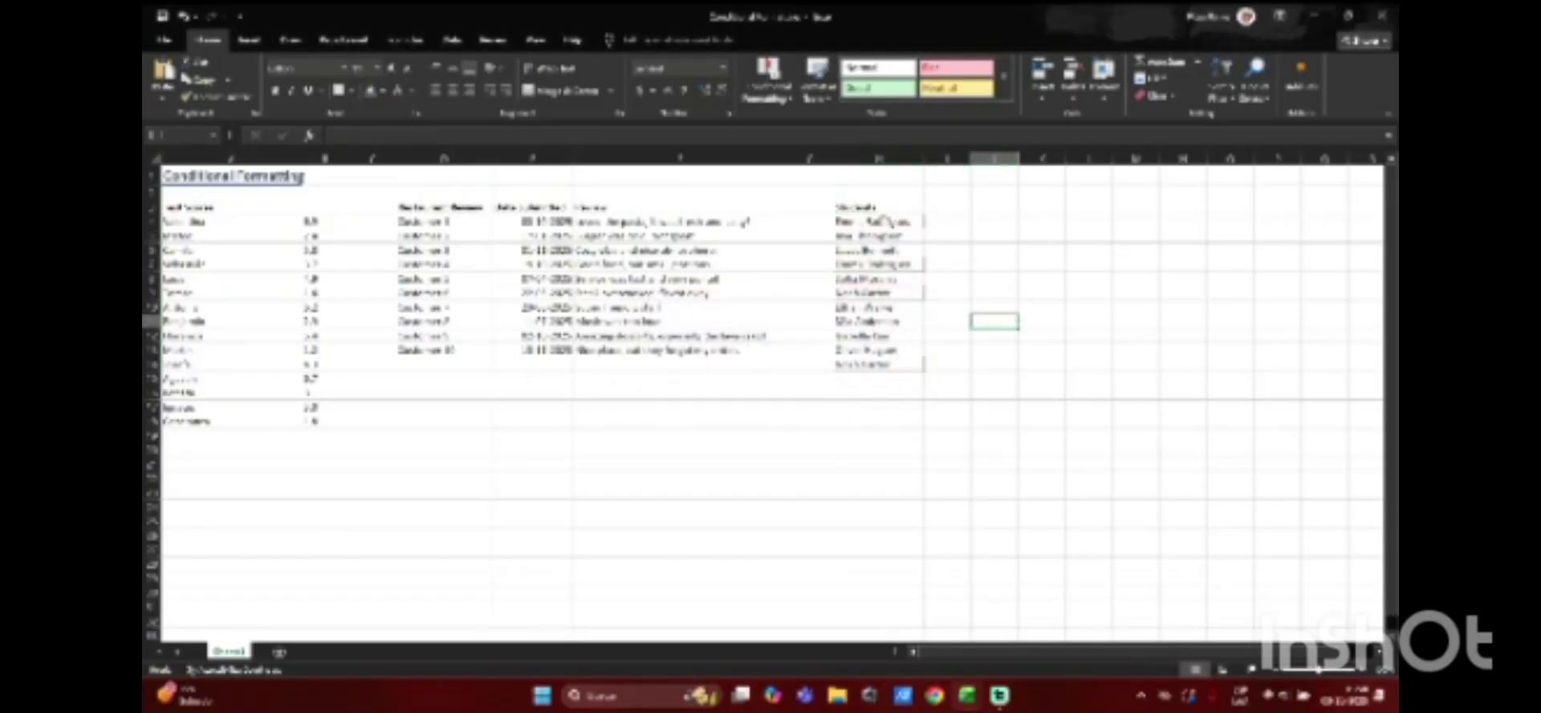
Step: Examine the outlined duplicate names in the Students column and compare the matching entries
left_click(883, 222)
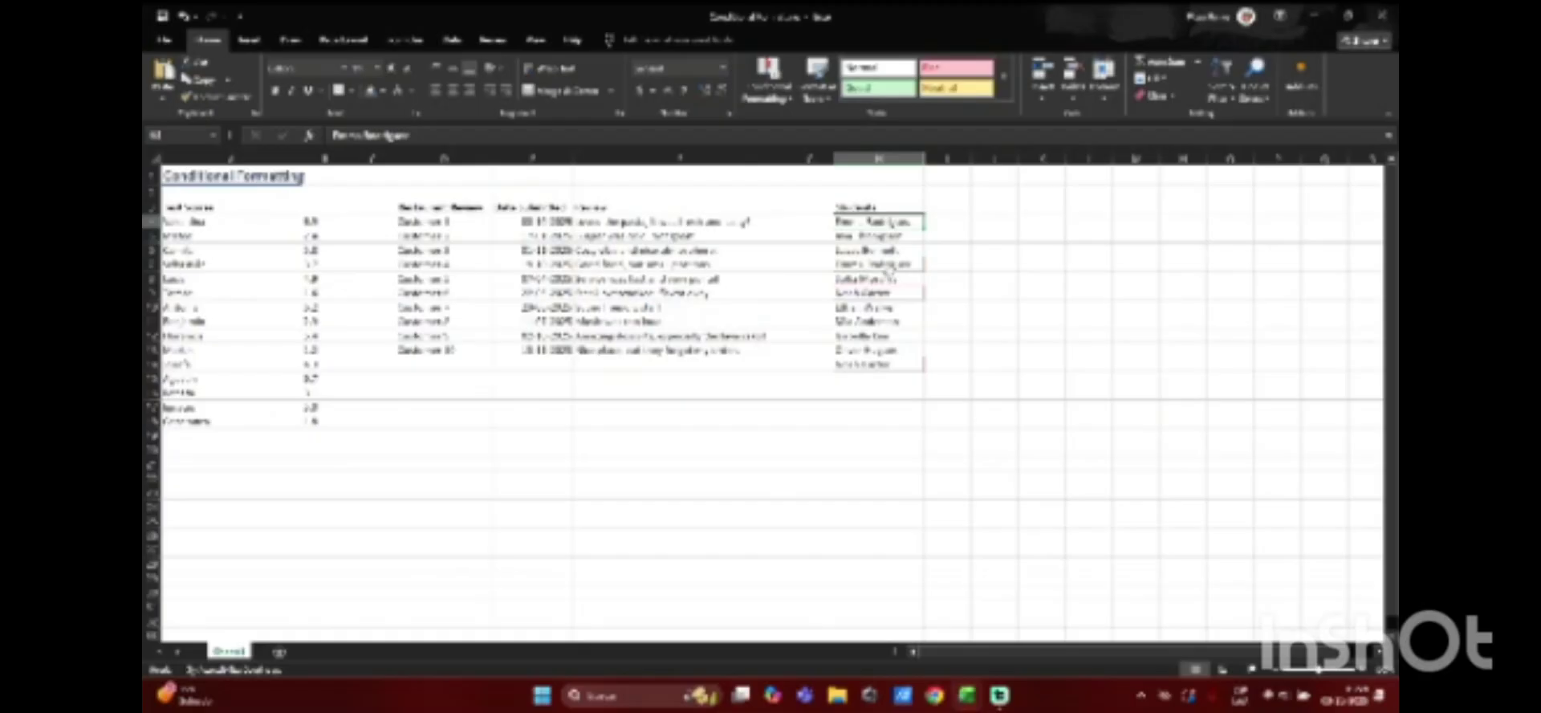
left_click(884, 291)
left_click(847, 364)
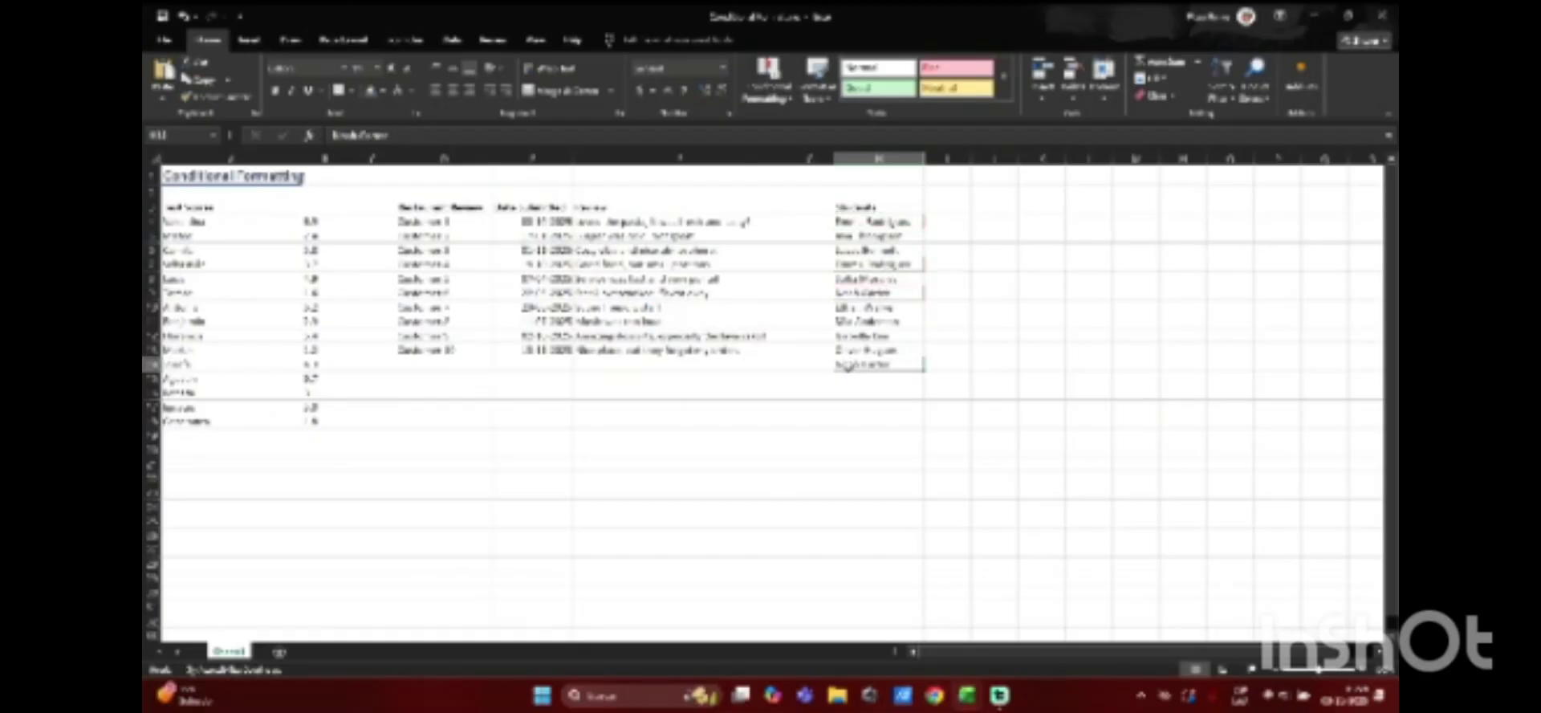
left_click(887, 223)
left_click(995, 234)
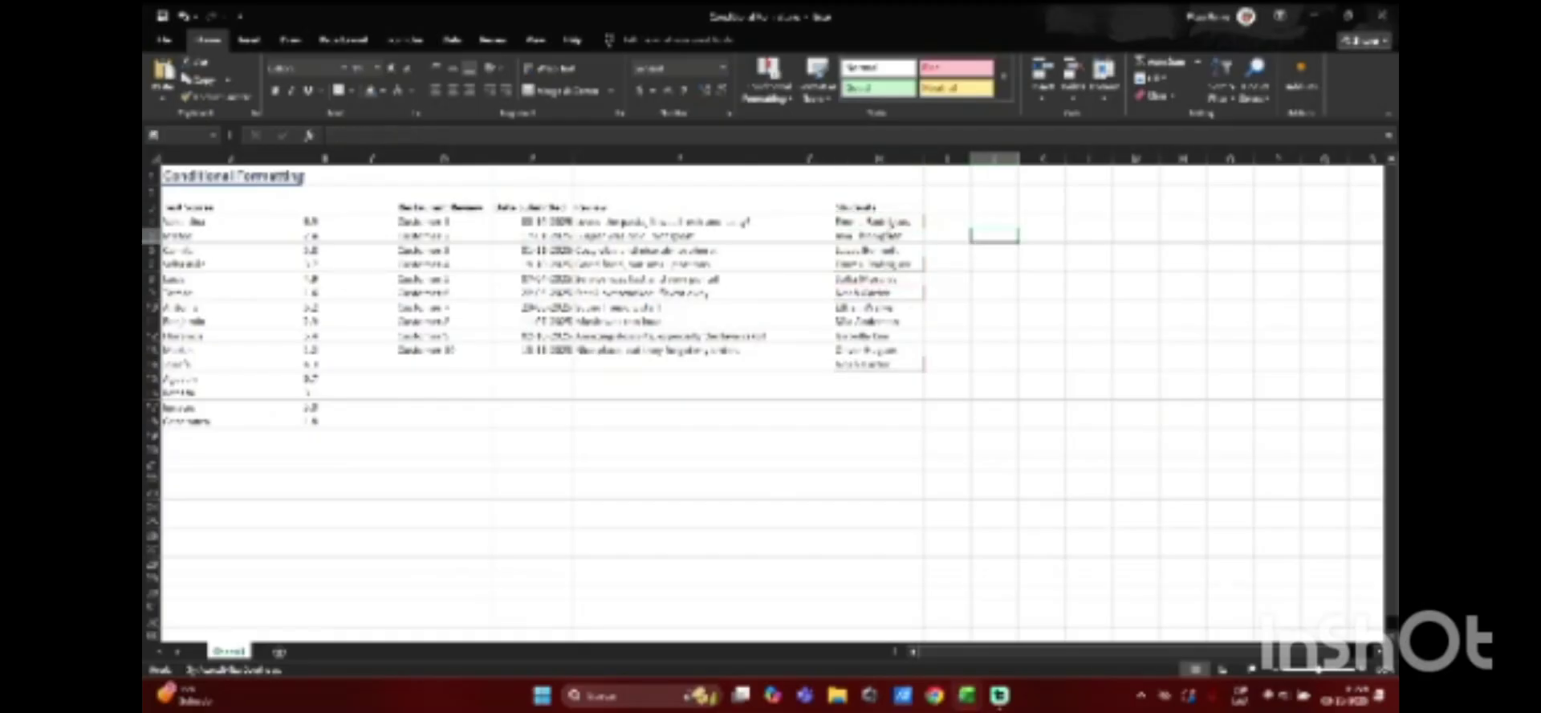
Step: Undo the duplicate-value borders on the names in the Students column
left_click(887, 223)
left_click(849, 365, "shift")
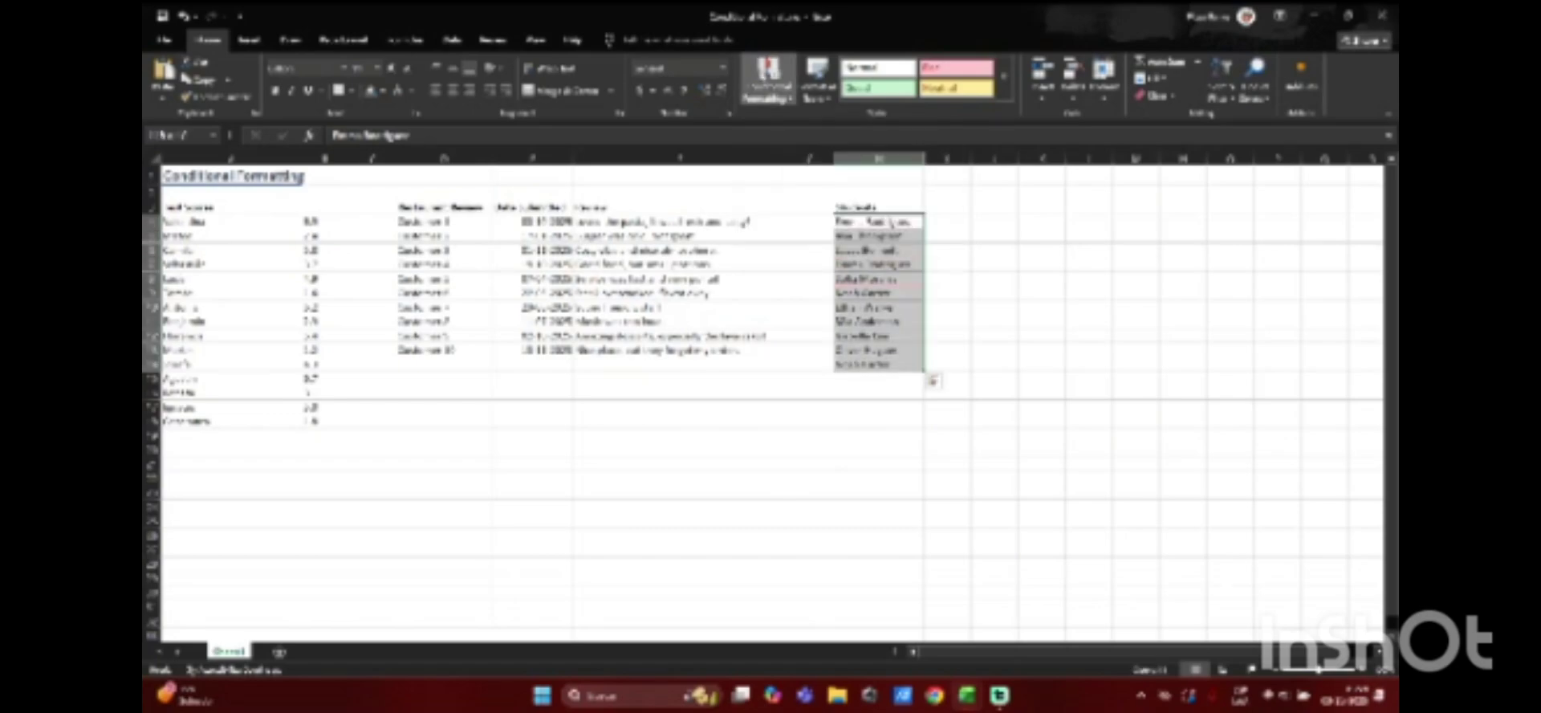
left_click(768, 89)
left_click(184, 18)
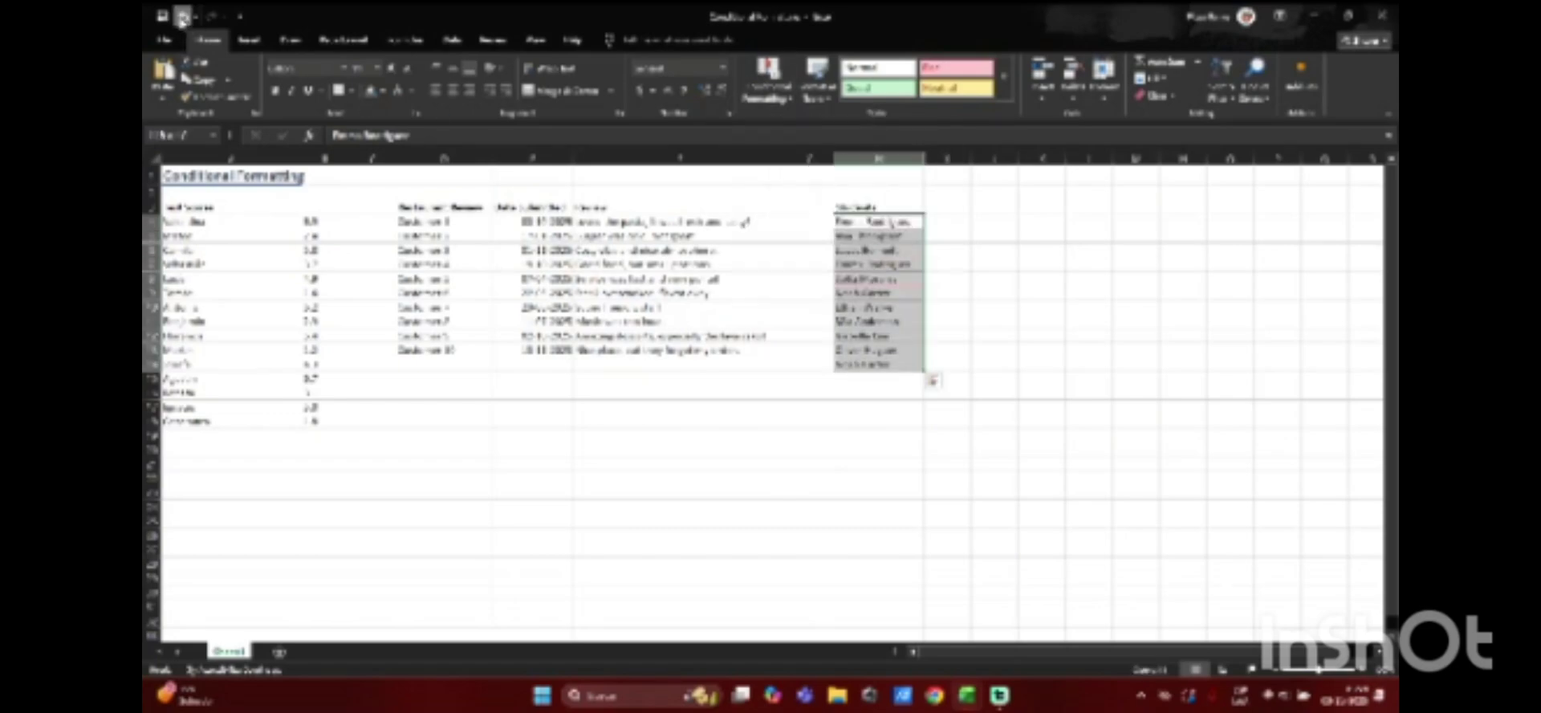
left_click(458, 349)
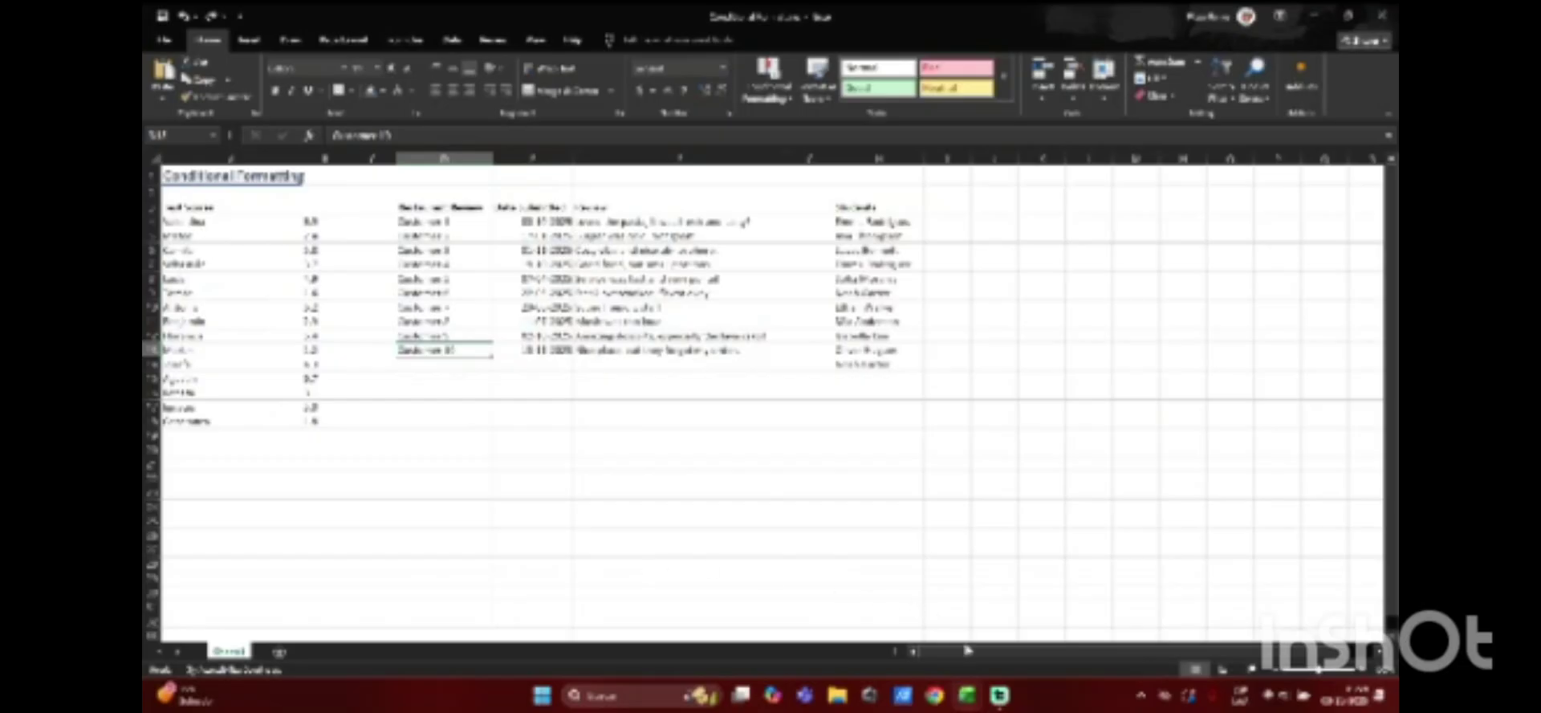
Step: Switch to the Percentages workbook and calculate the percent of seats occupied by dividing the number of students by the capacity
mouse_move(969, 695)
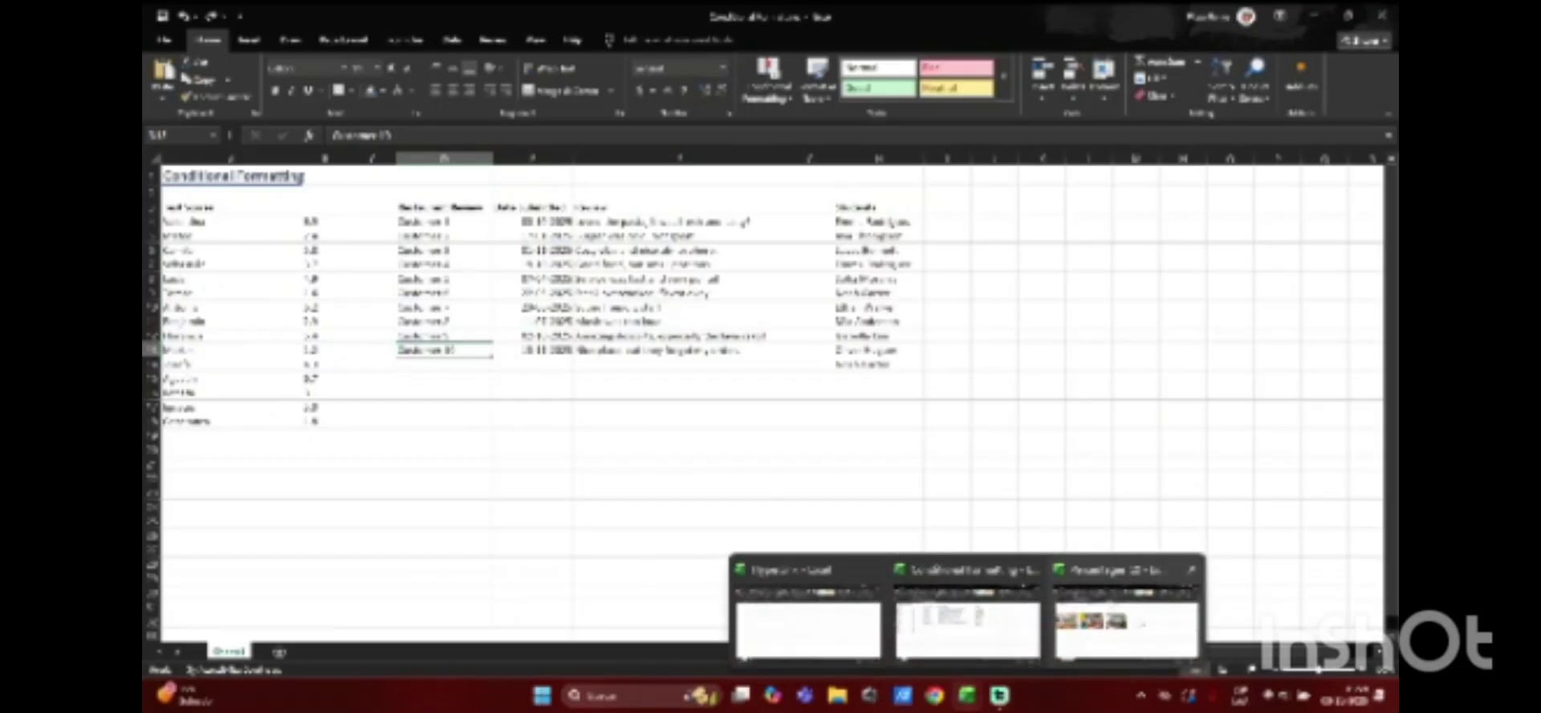
left_click(1123, 618)
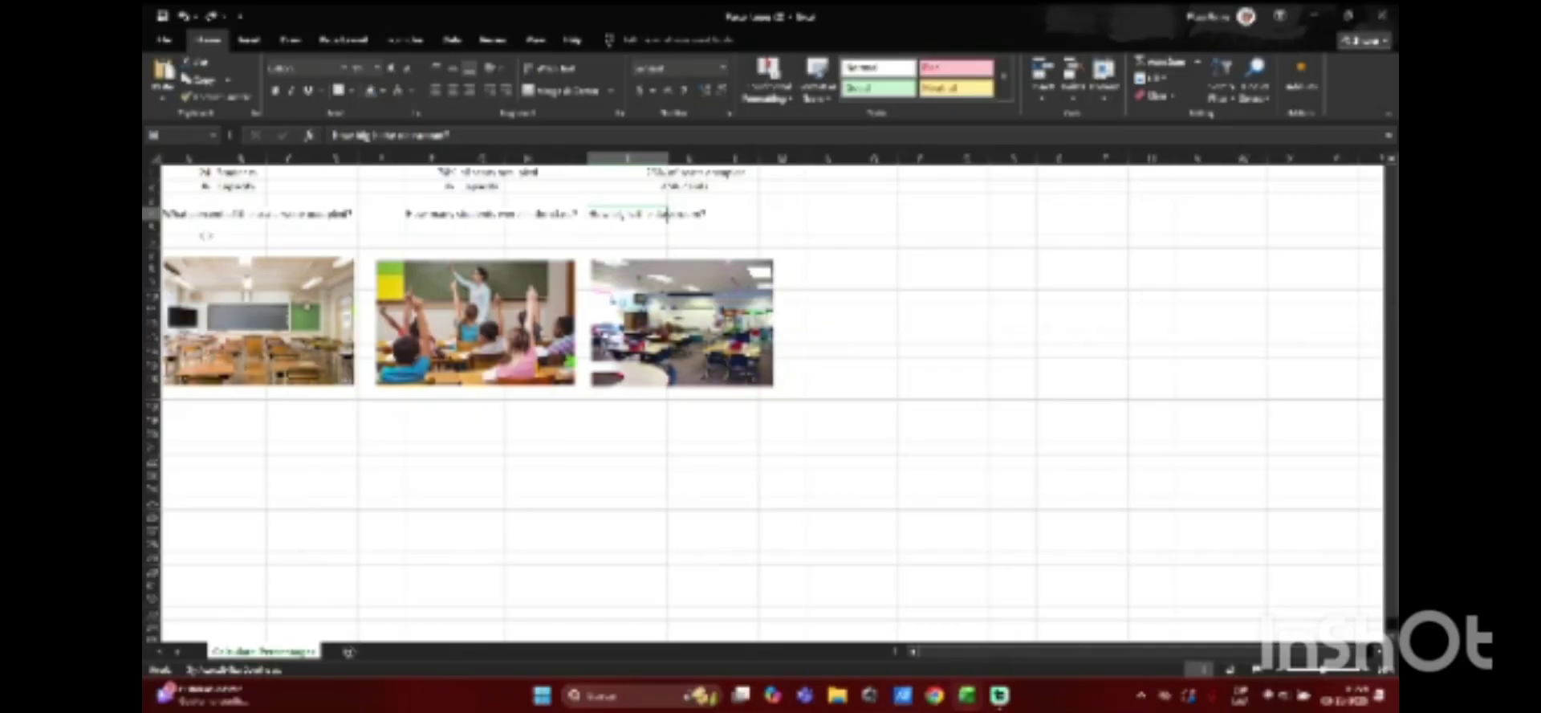
left_click(201, 228)
double_click(201, 228)
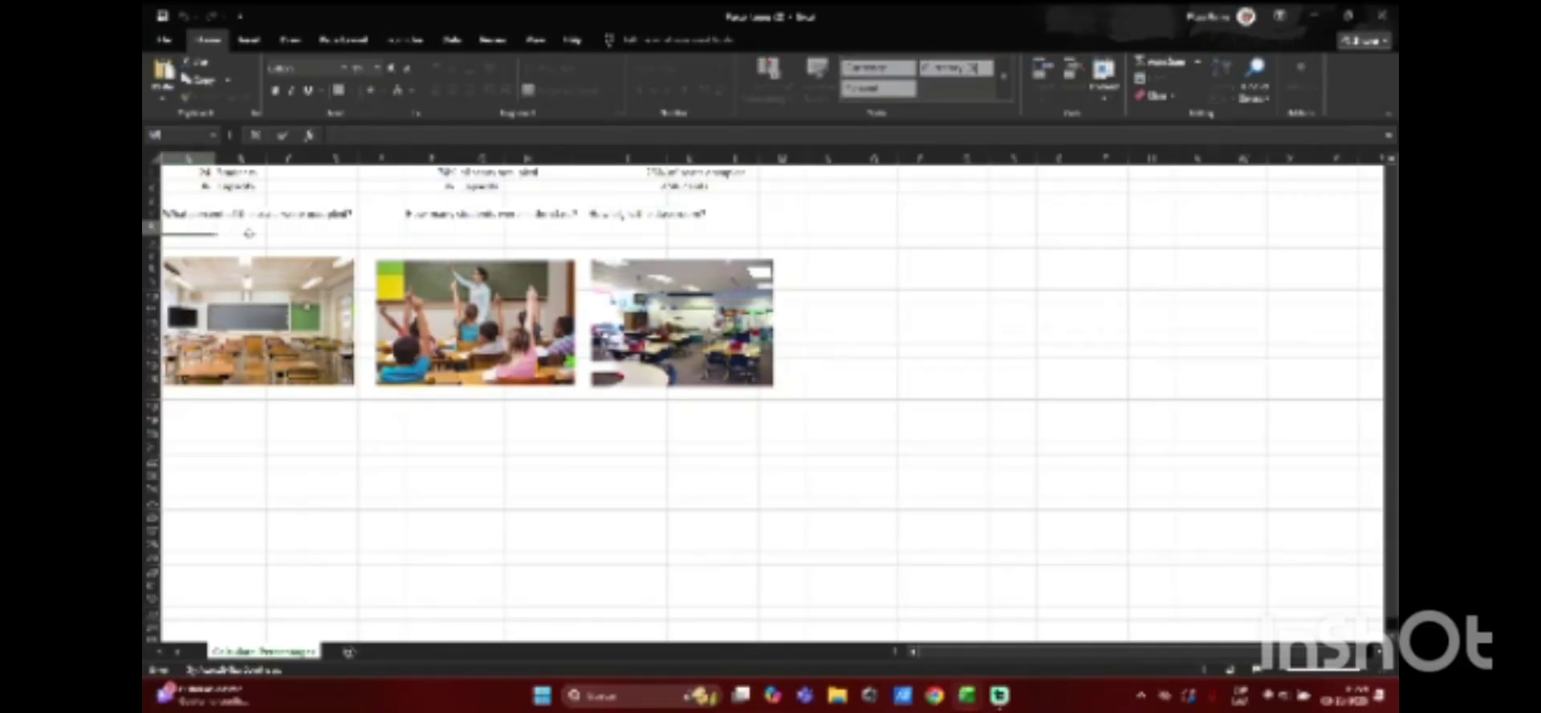
type("=")
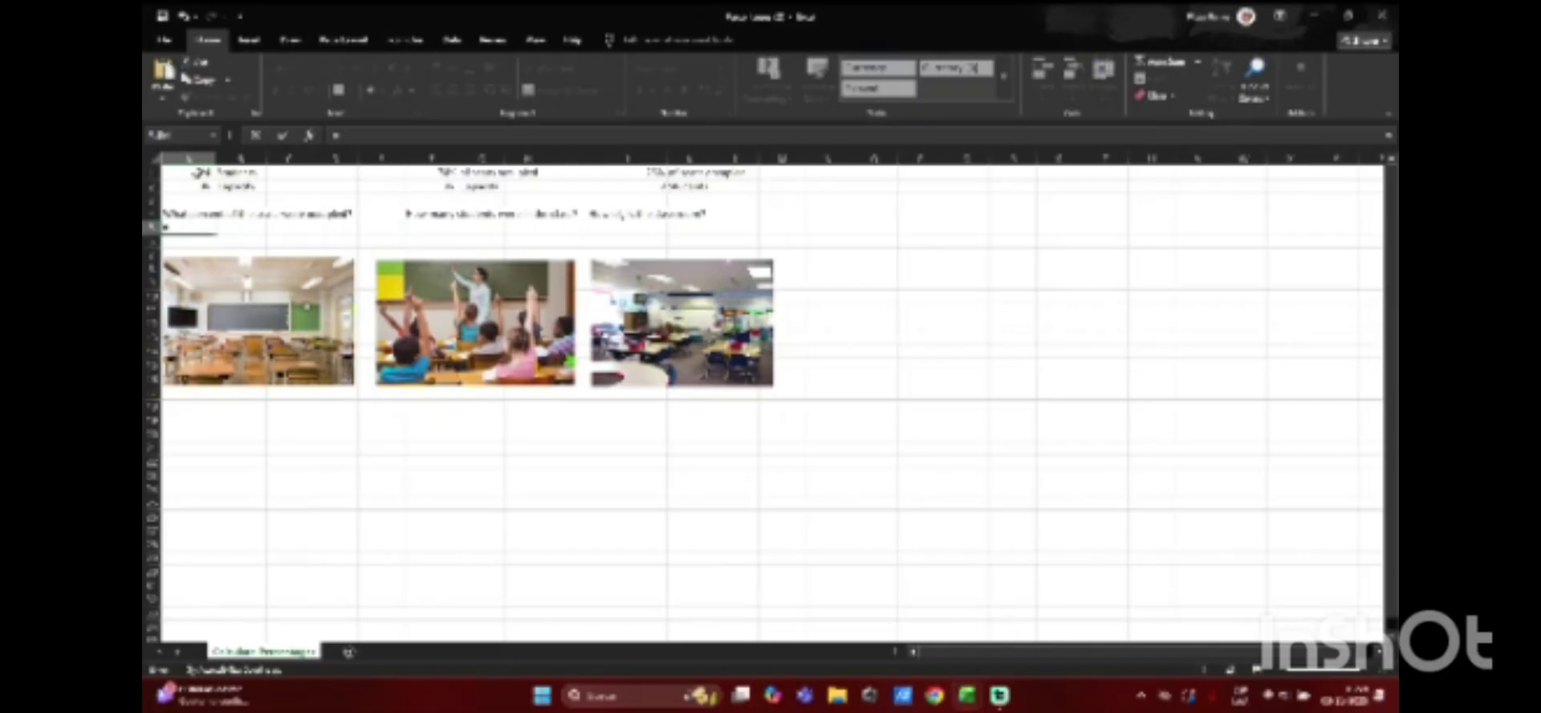
left_click(198, 172)
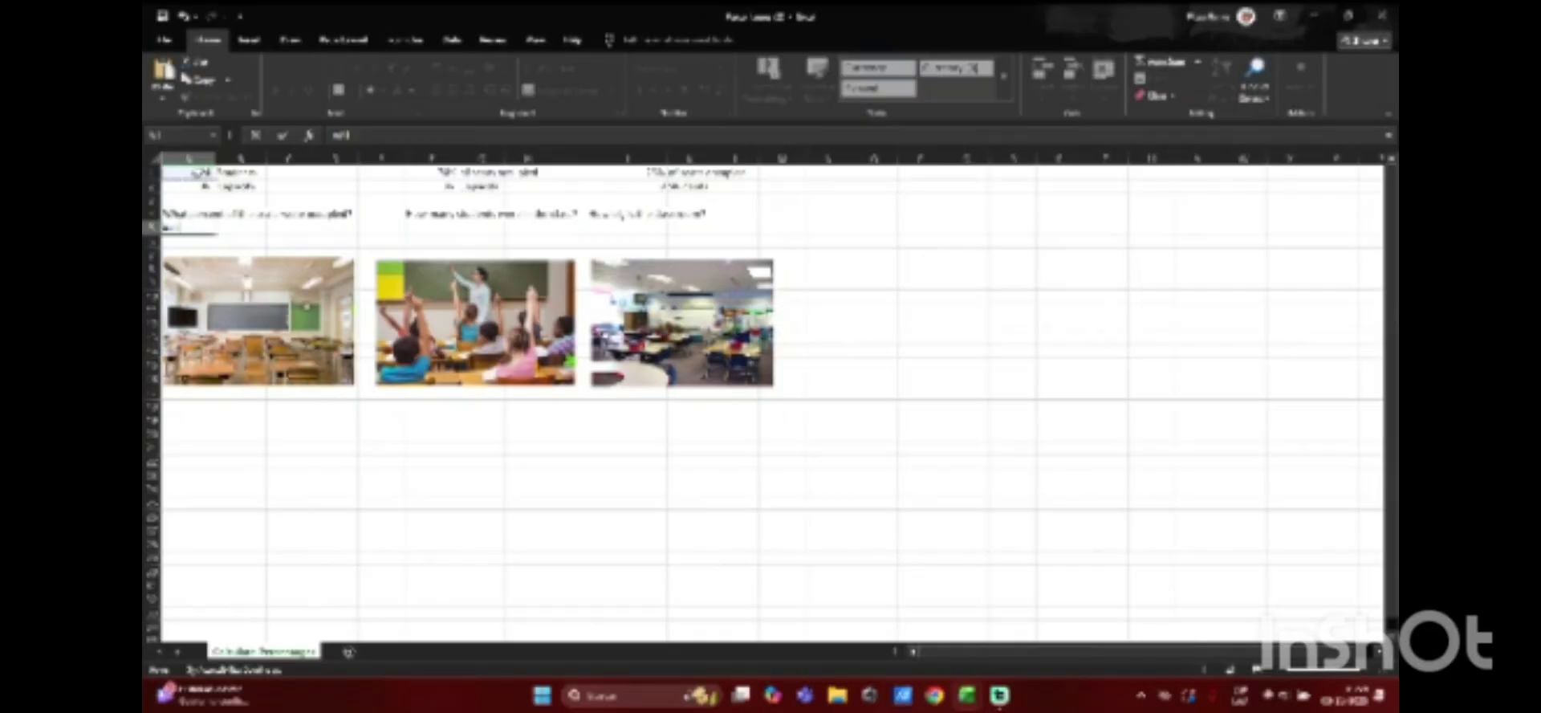
type("/")
left_click(203, 185)
key("Return")
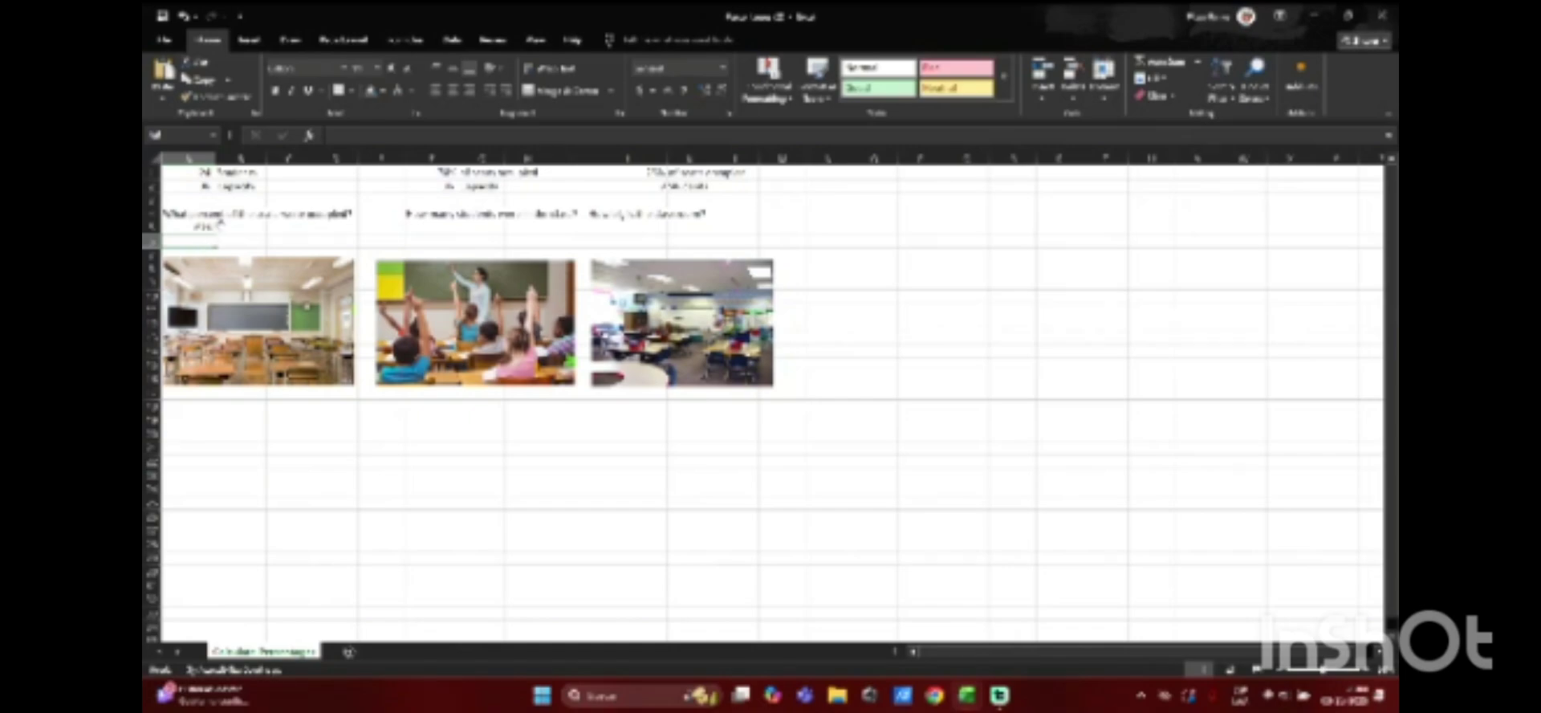
Step: Calculate how many students were in the class by multiplying the percentage of seats occupied by the capacity
left_click(411, 217)
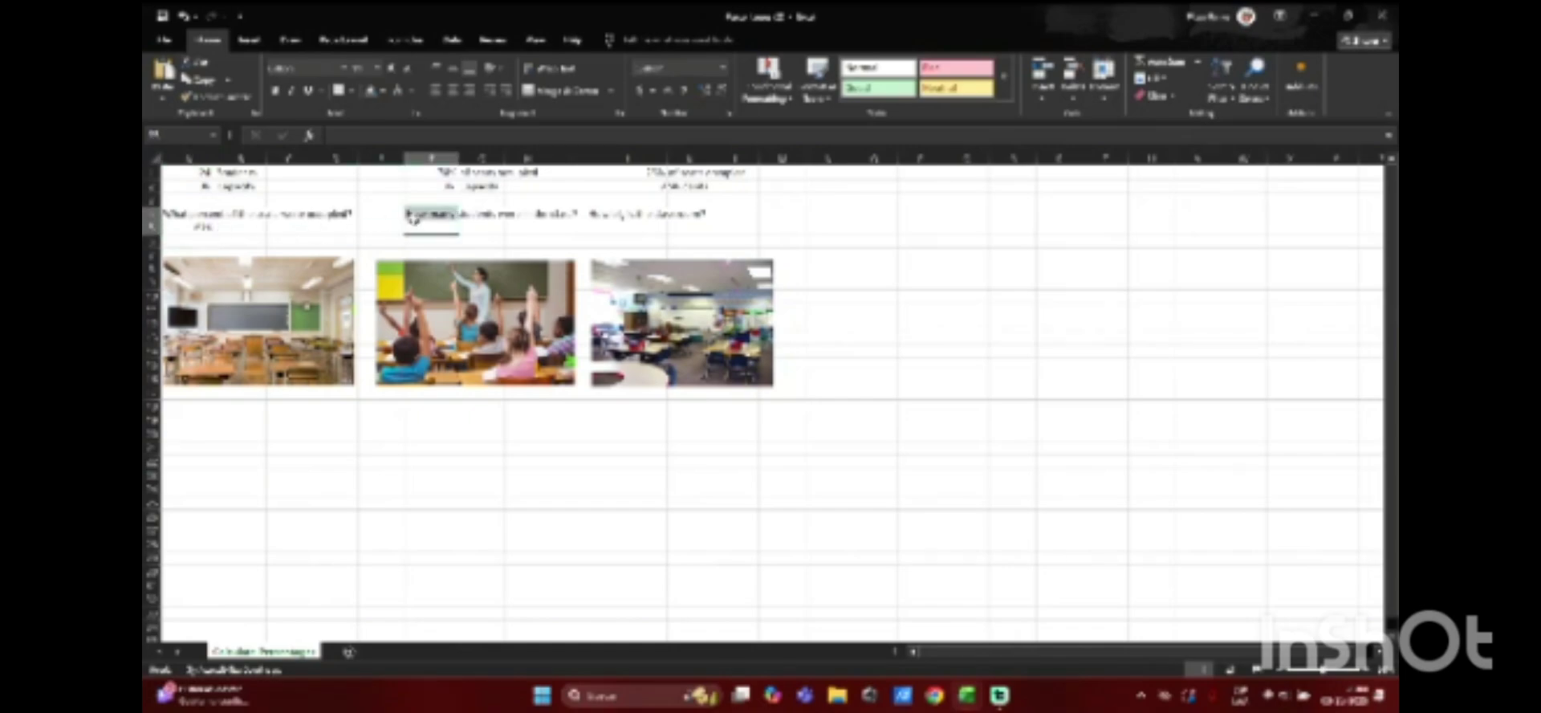
left_click(445, 172)
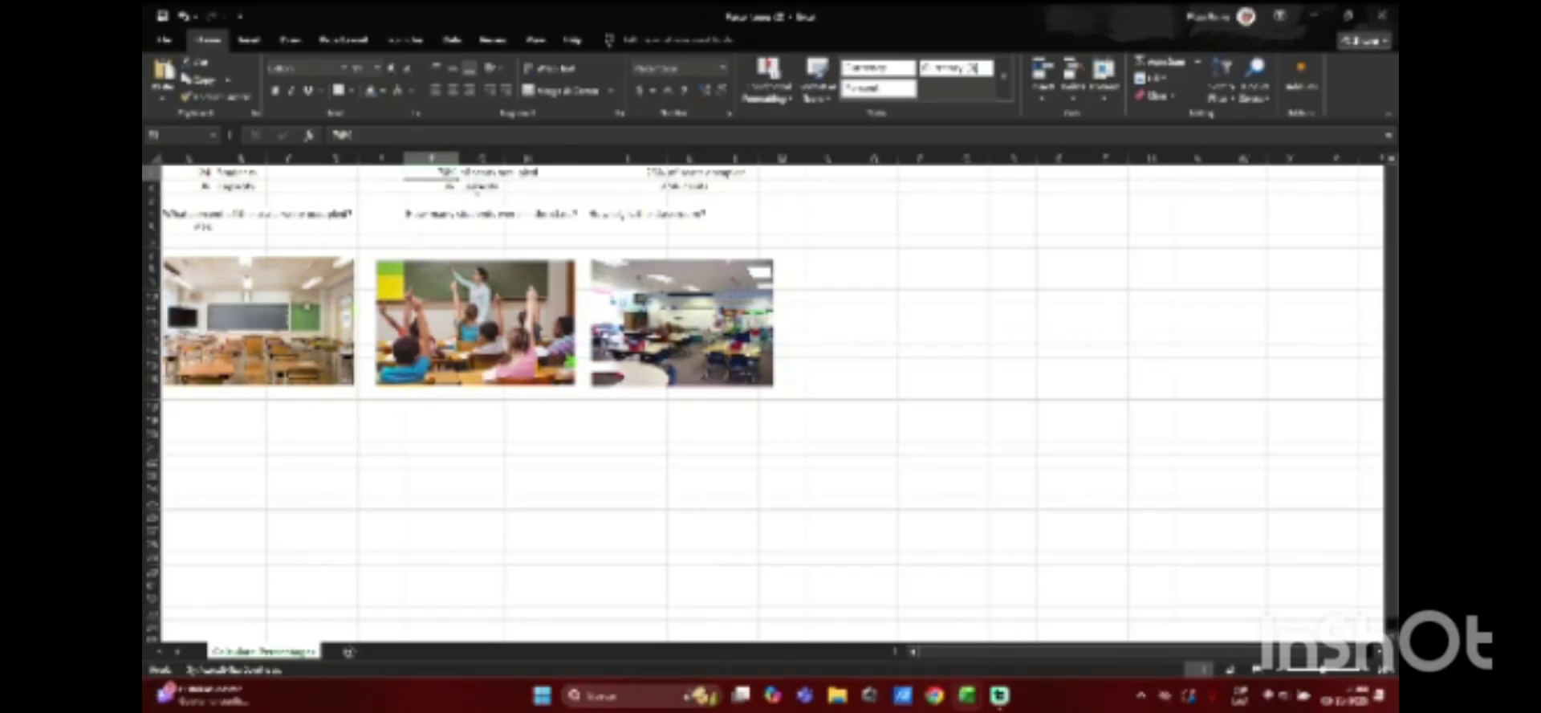
double_click(431, 226)
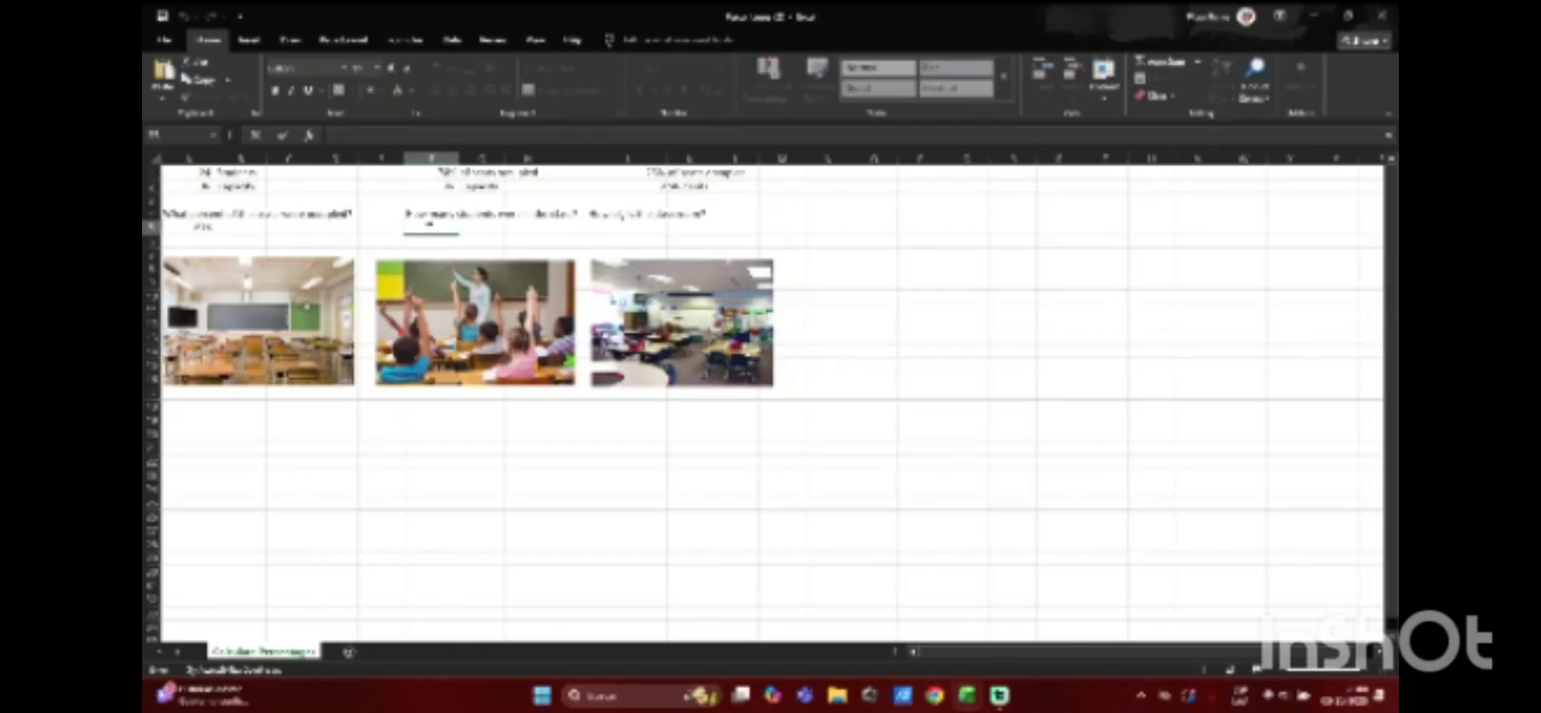
type("=")
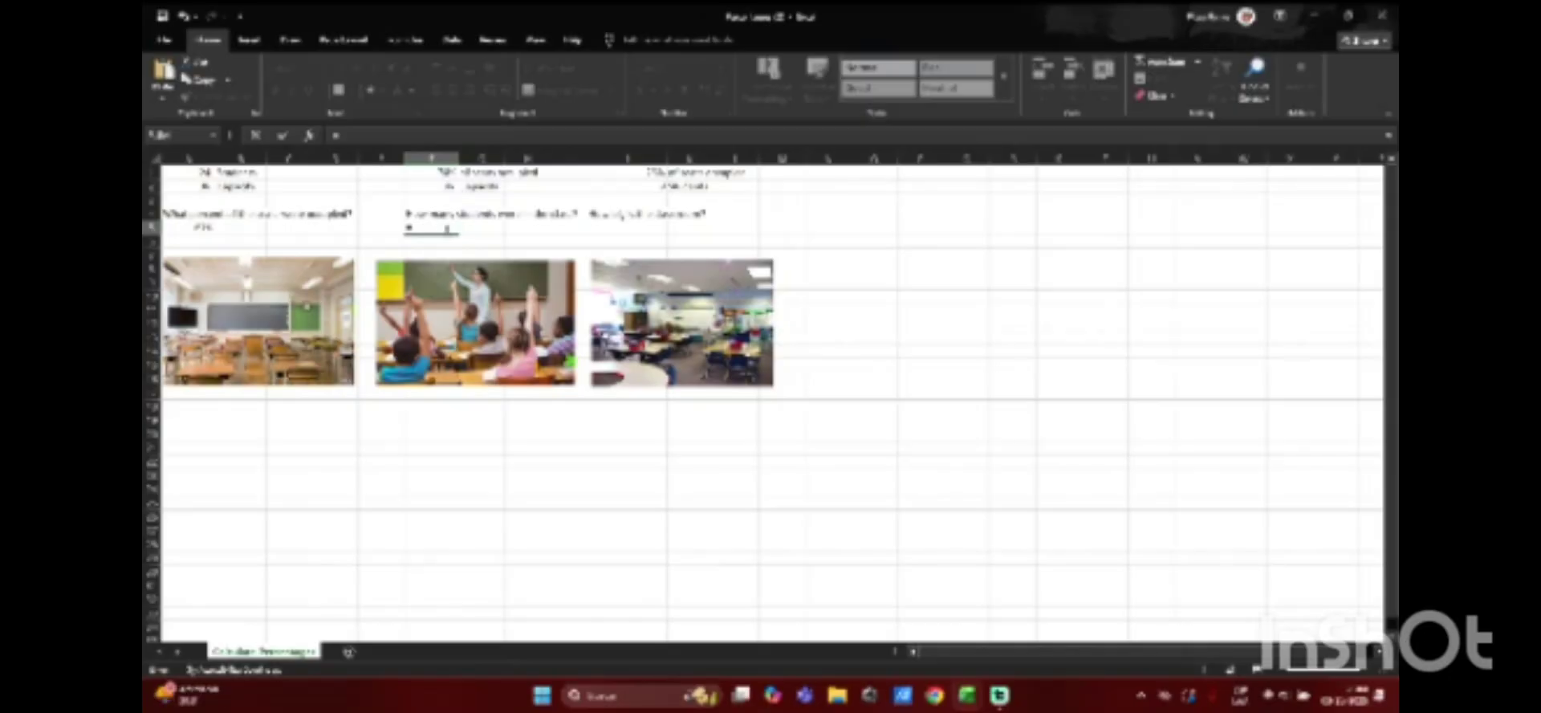
left_click(441, 172)
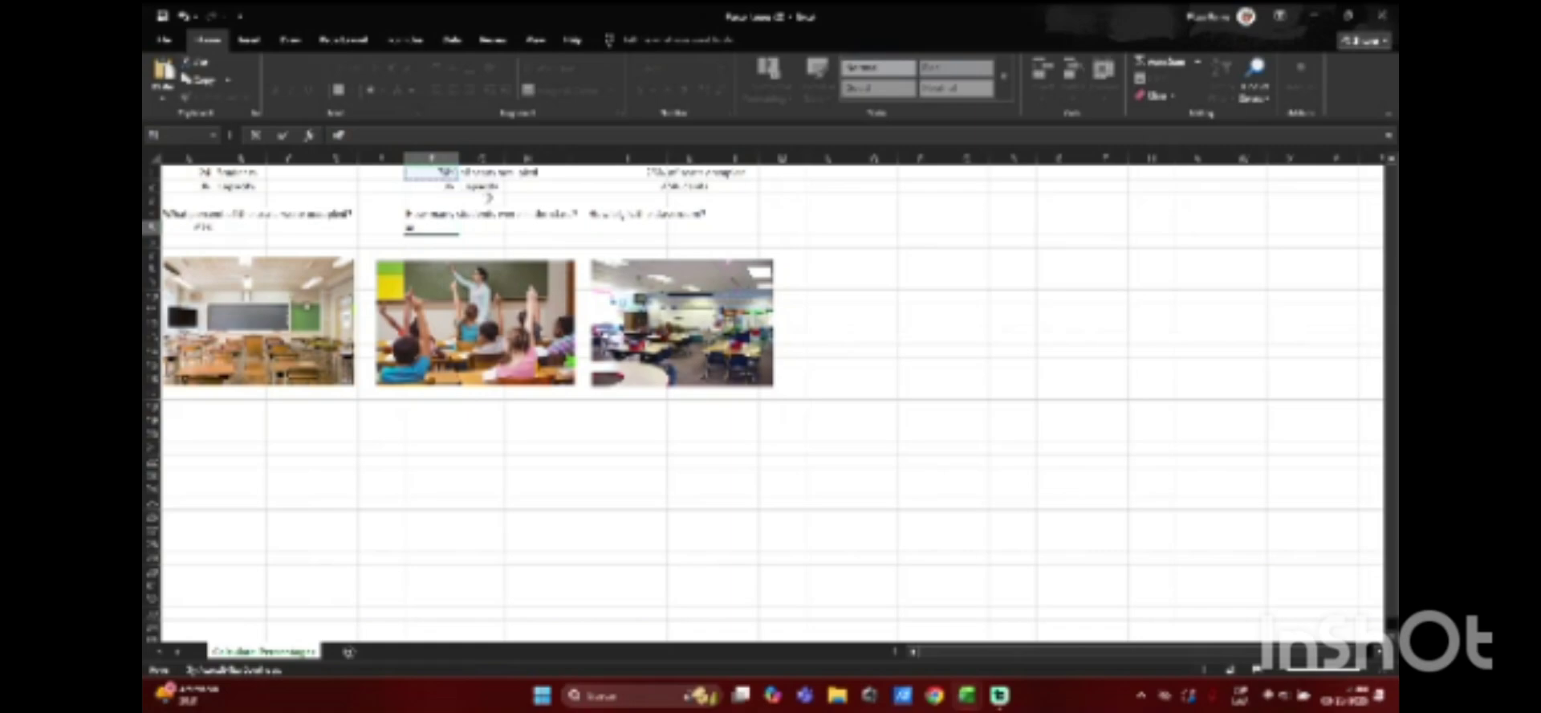
type("*")
left_click(448, 185)
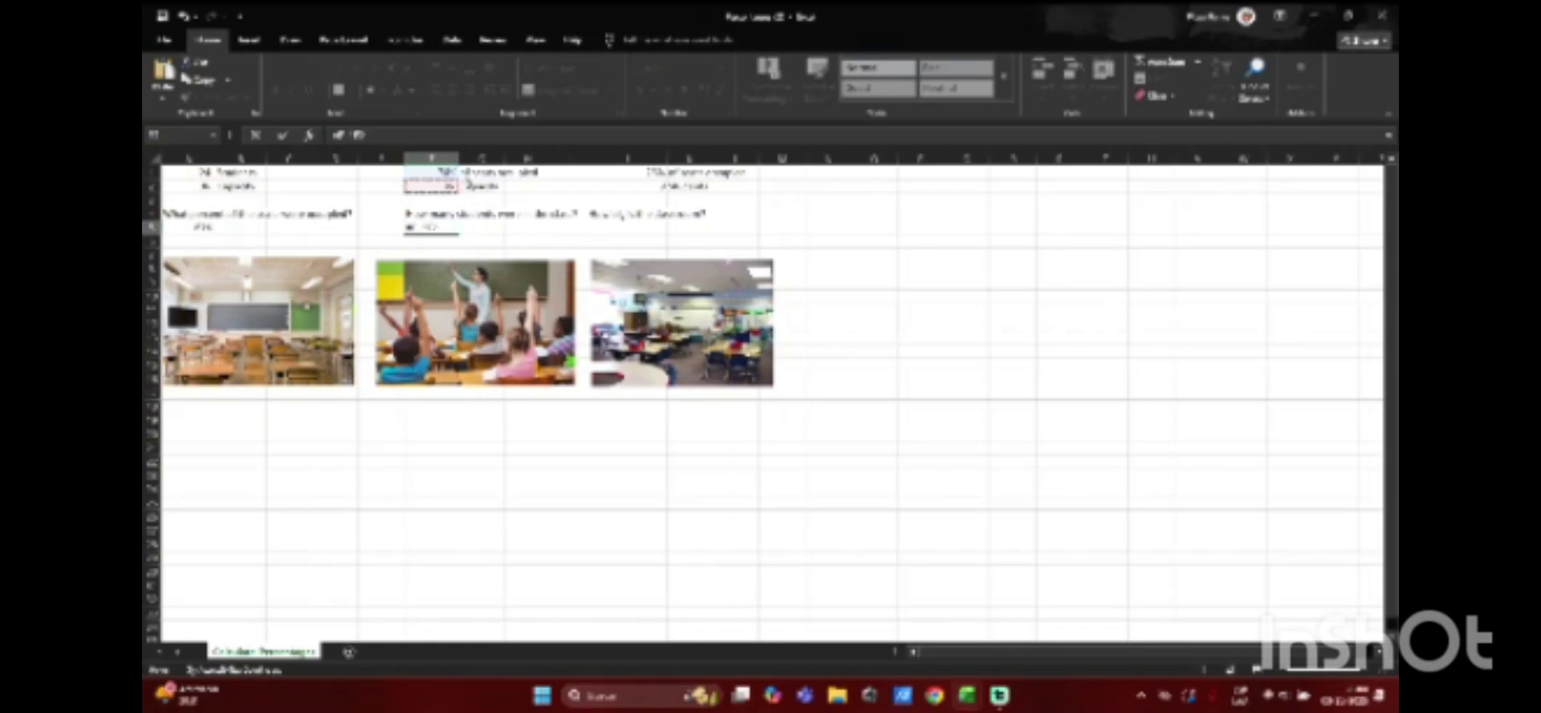
key("Return")
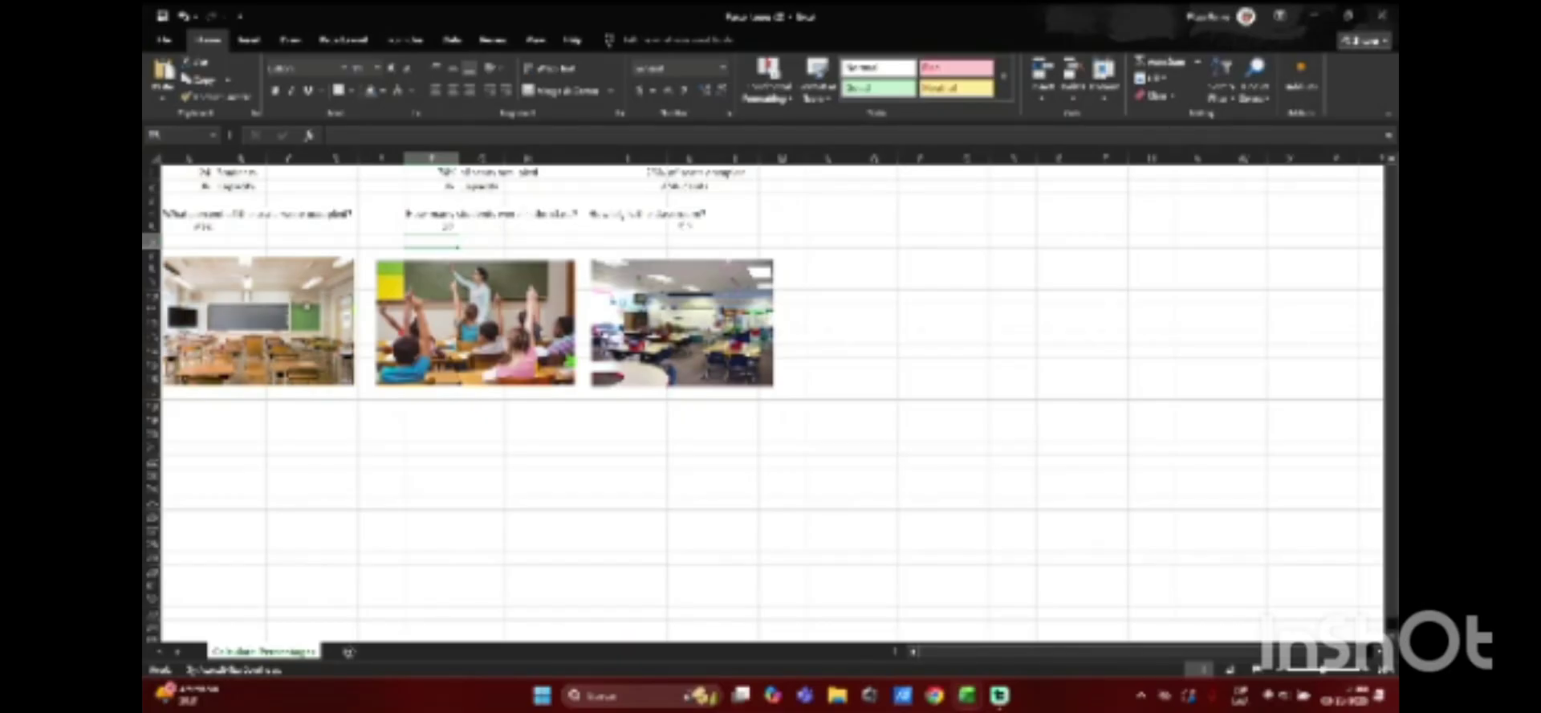
Step: Begin a formula in the answer cell beneath the question about how big the classroom is
left_click(652, 228)
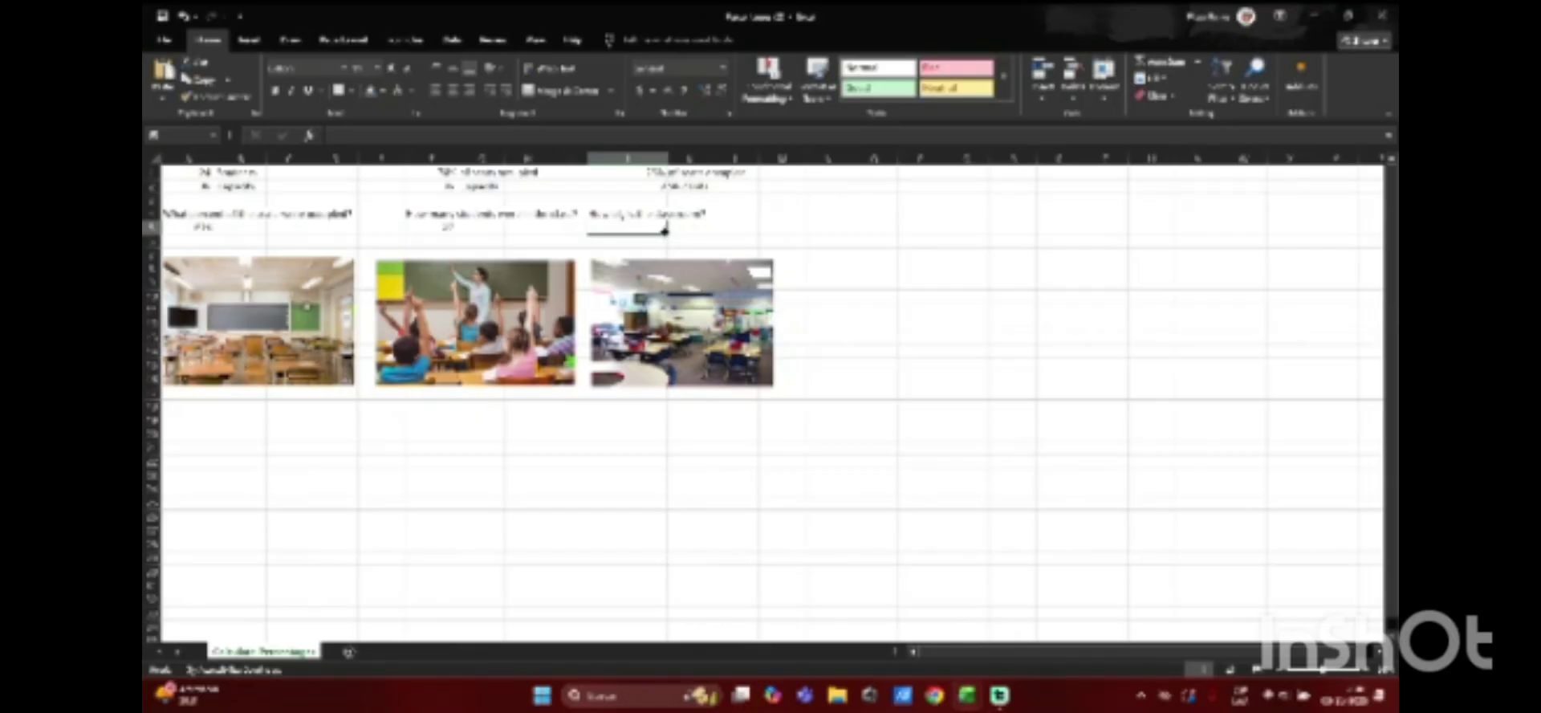
double_click(655, 230)
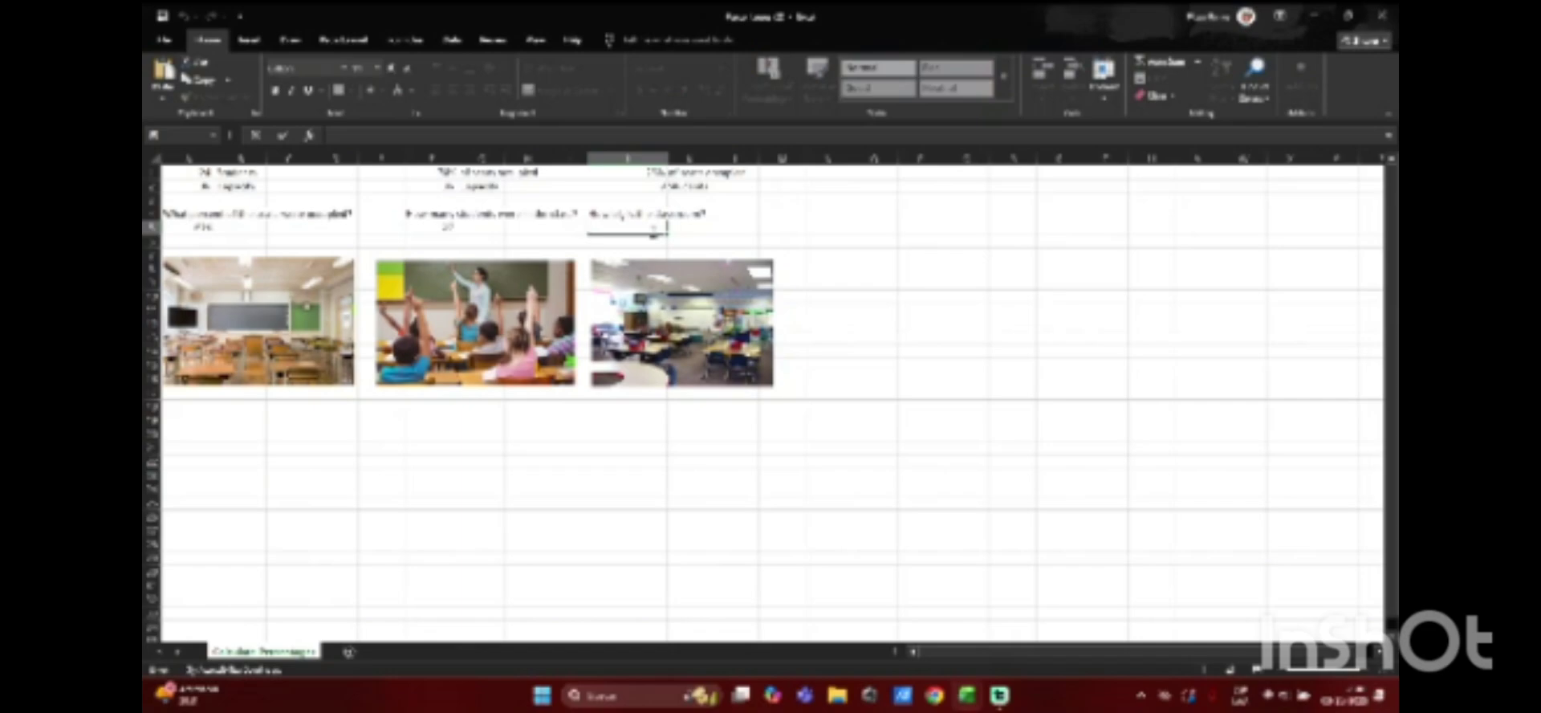
type("=")
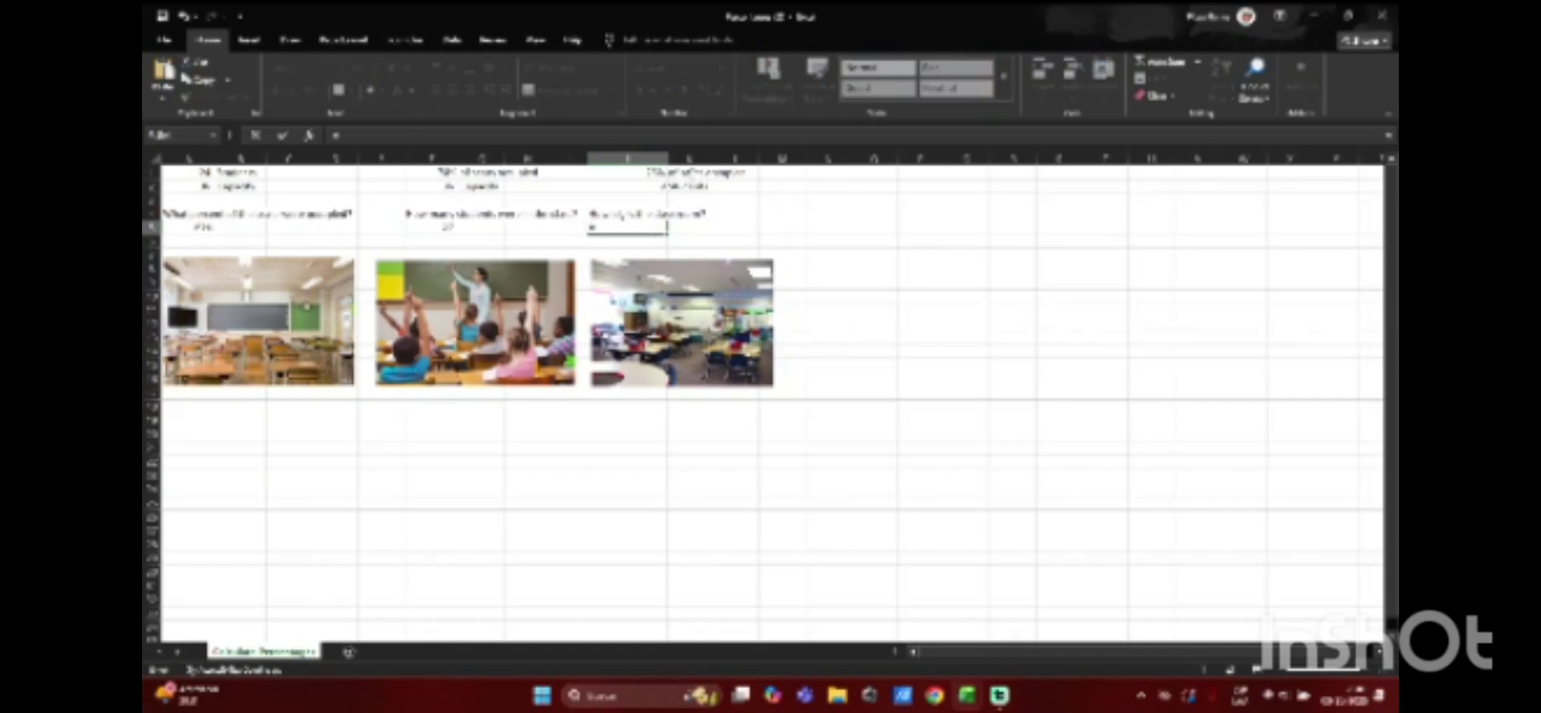
left_click(660, 175)
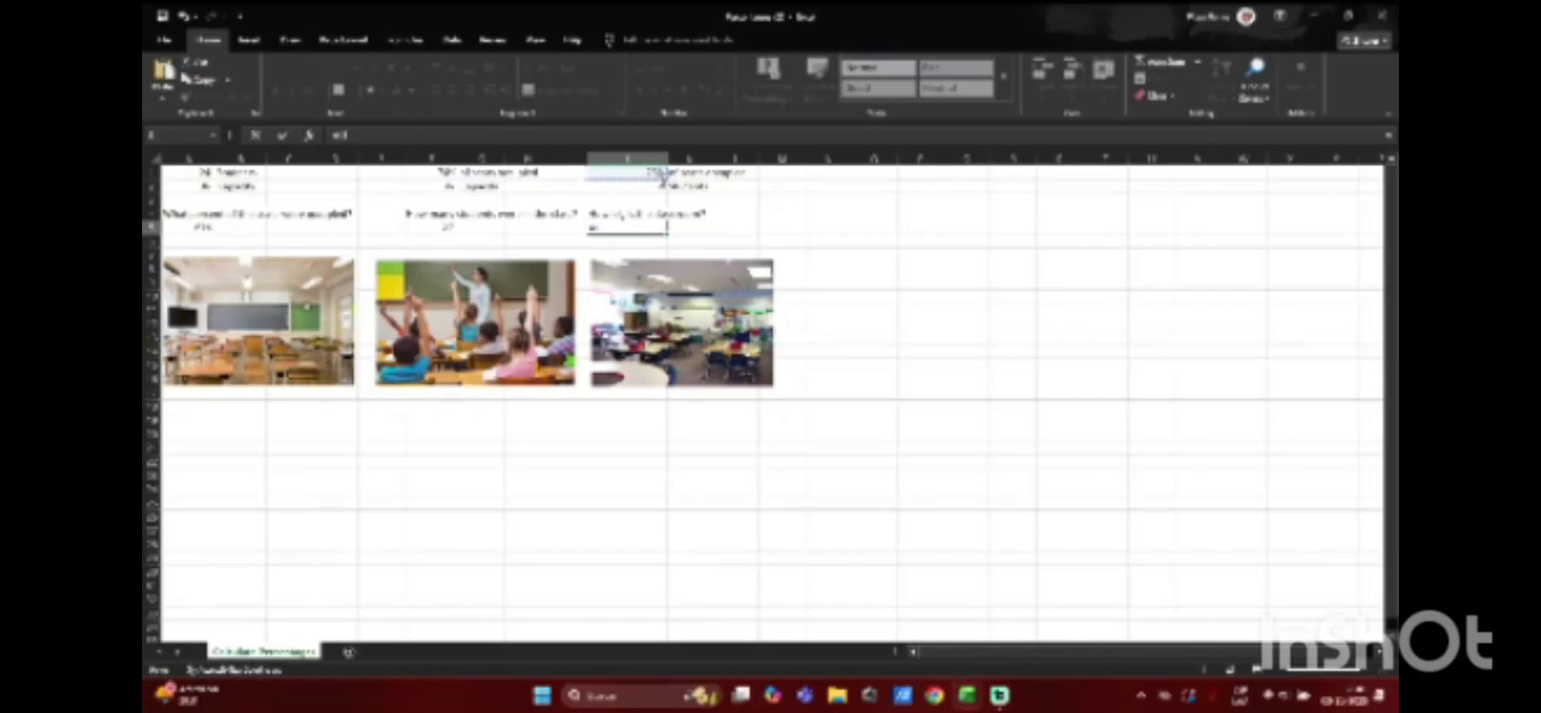
type("/")
left_click(185, 16)
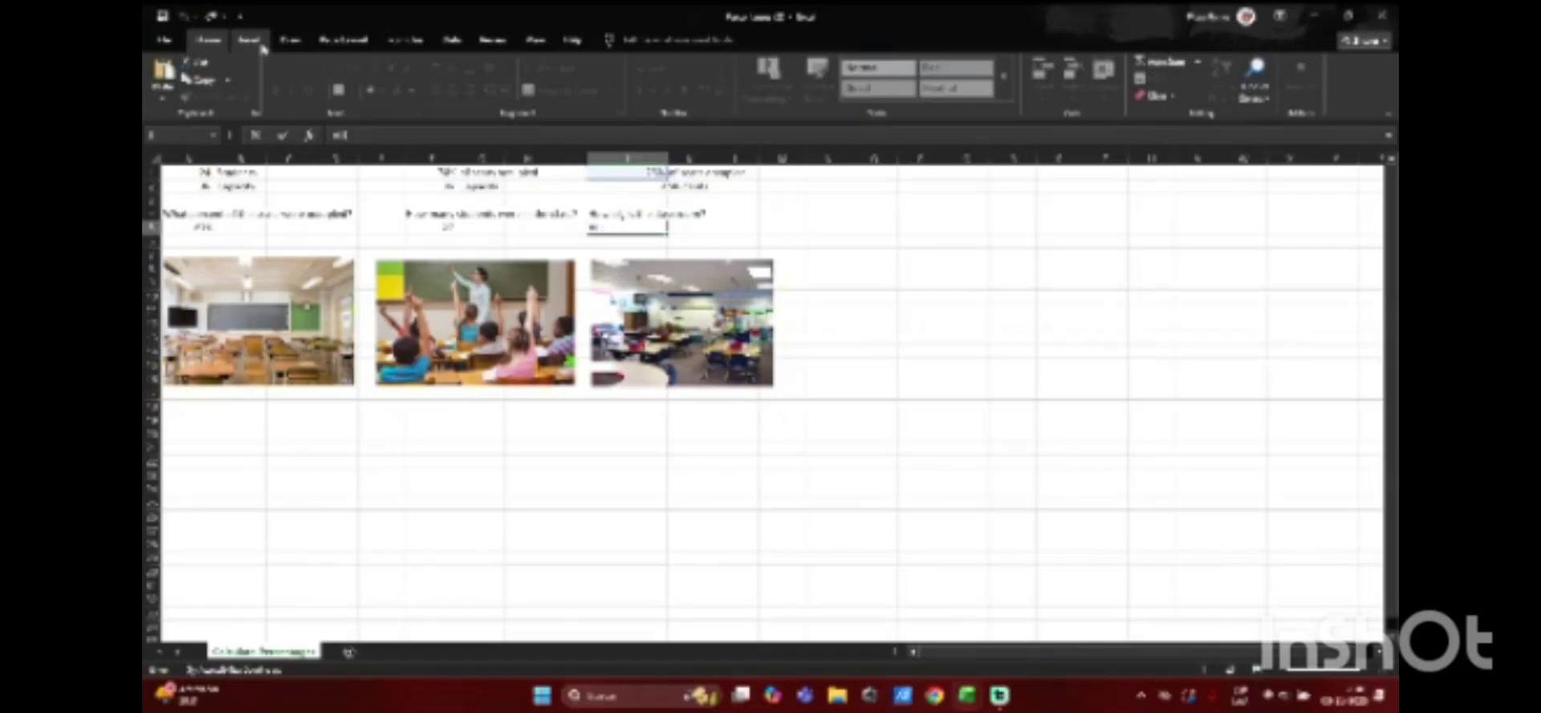
key("BackSpace")
key("BackSpace")
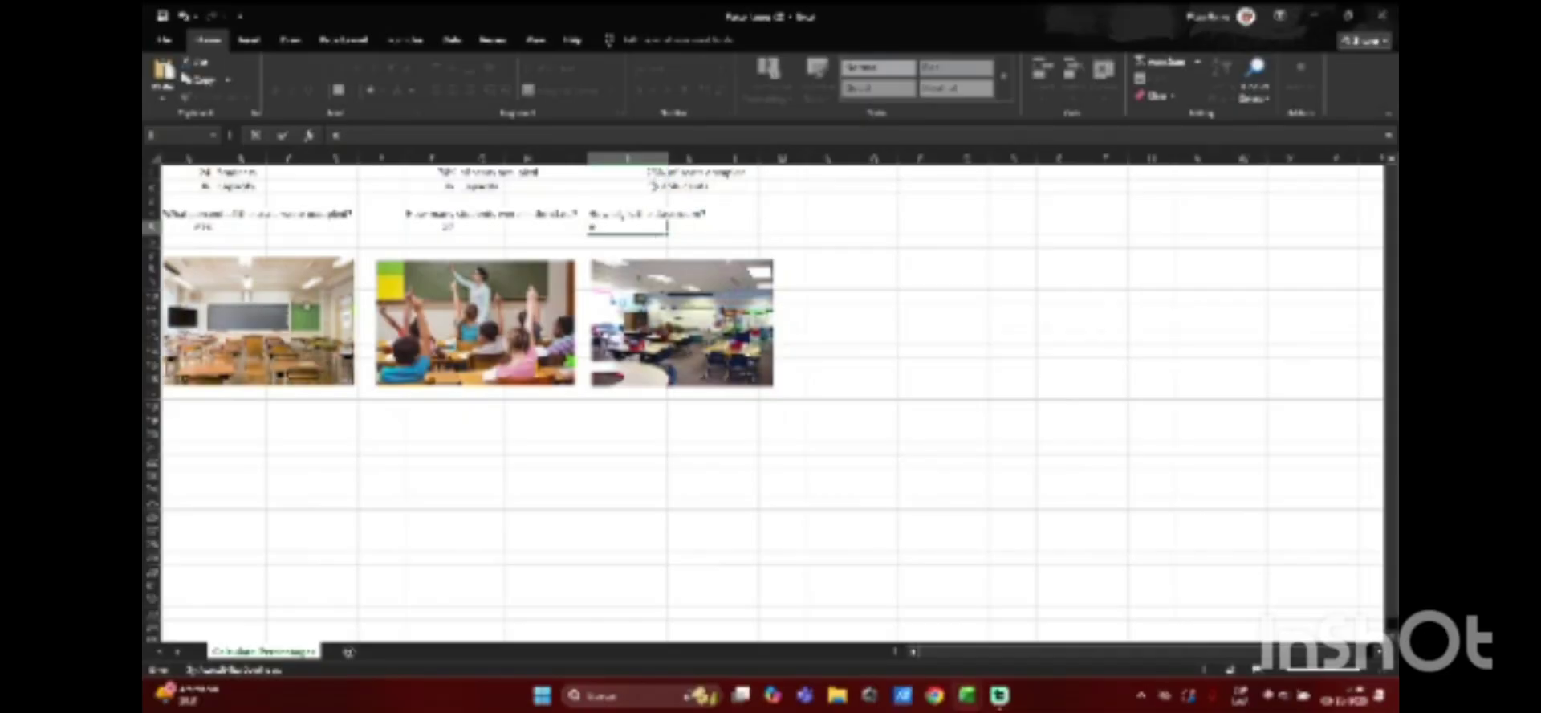
Step: Complete the classroom size formula by dividing the count beneath the occupied-seats percentage by that percentage
left_click(653, 186)
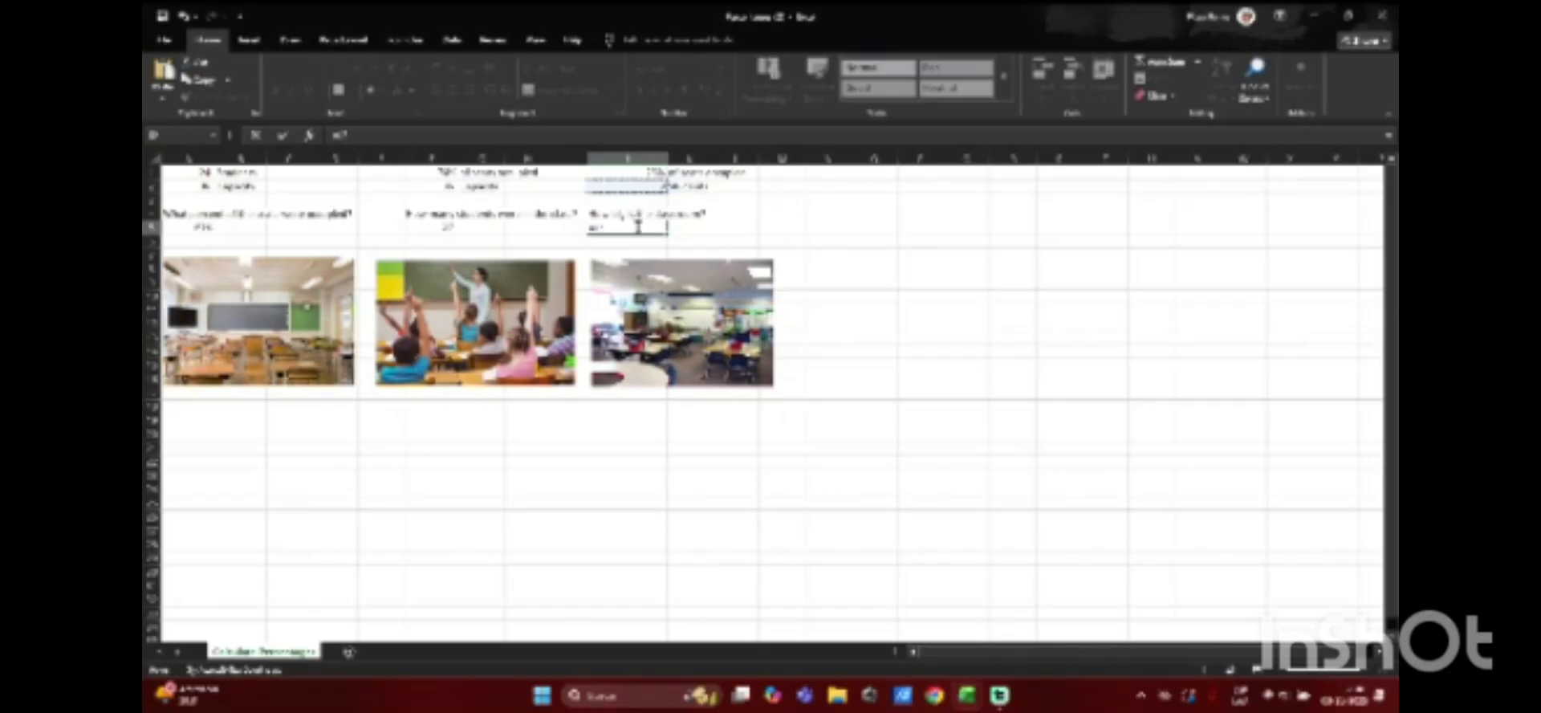
type("*")
left_click(657, 173)
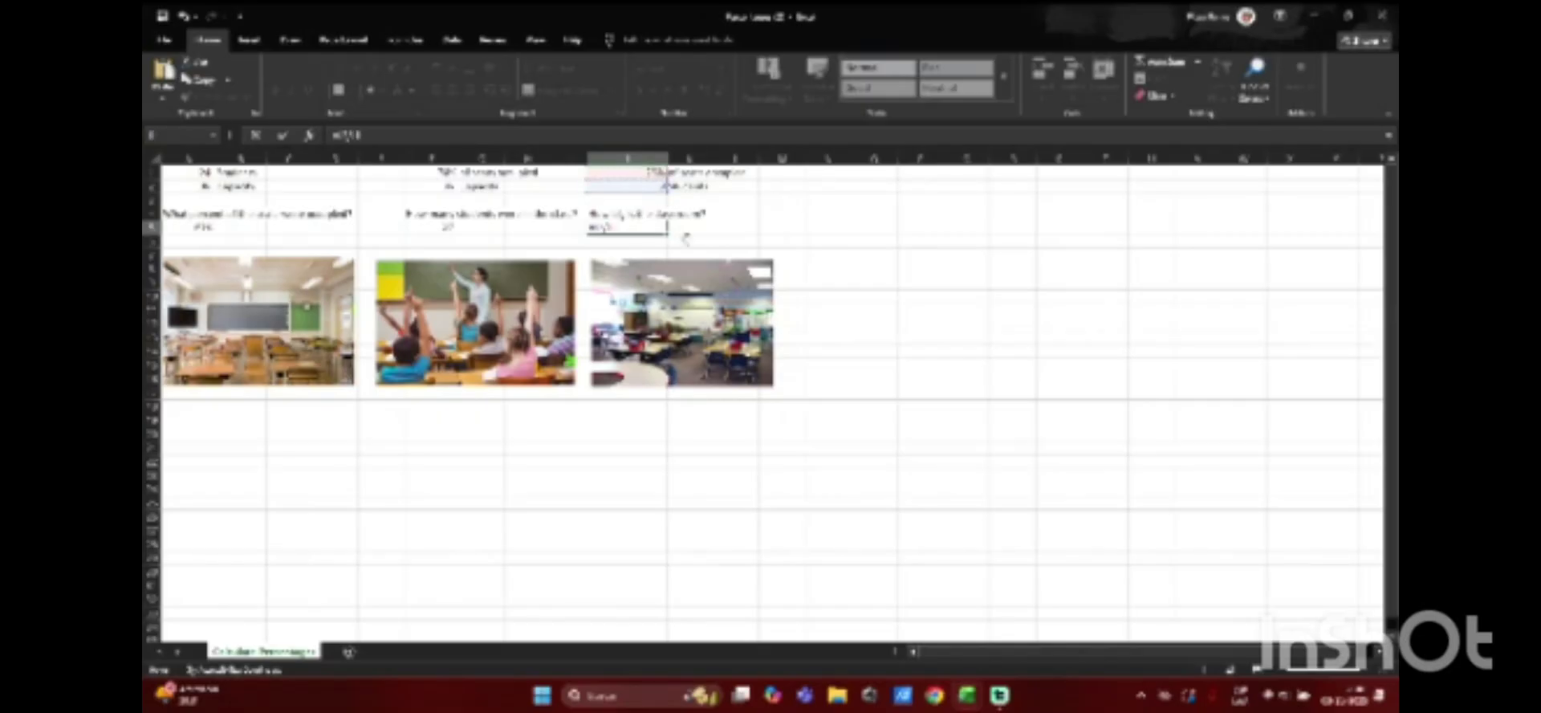
key("Return")
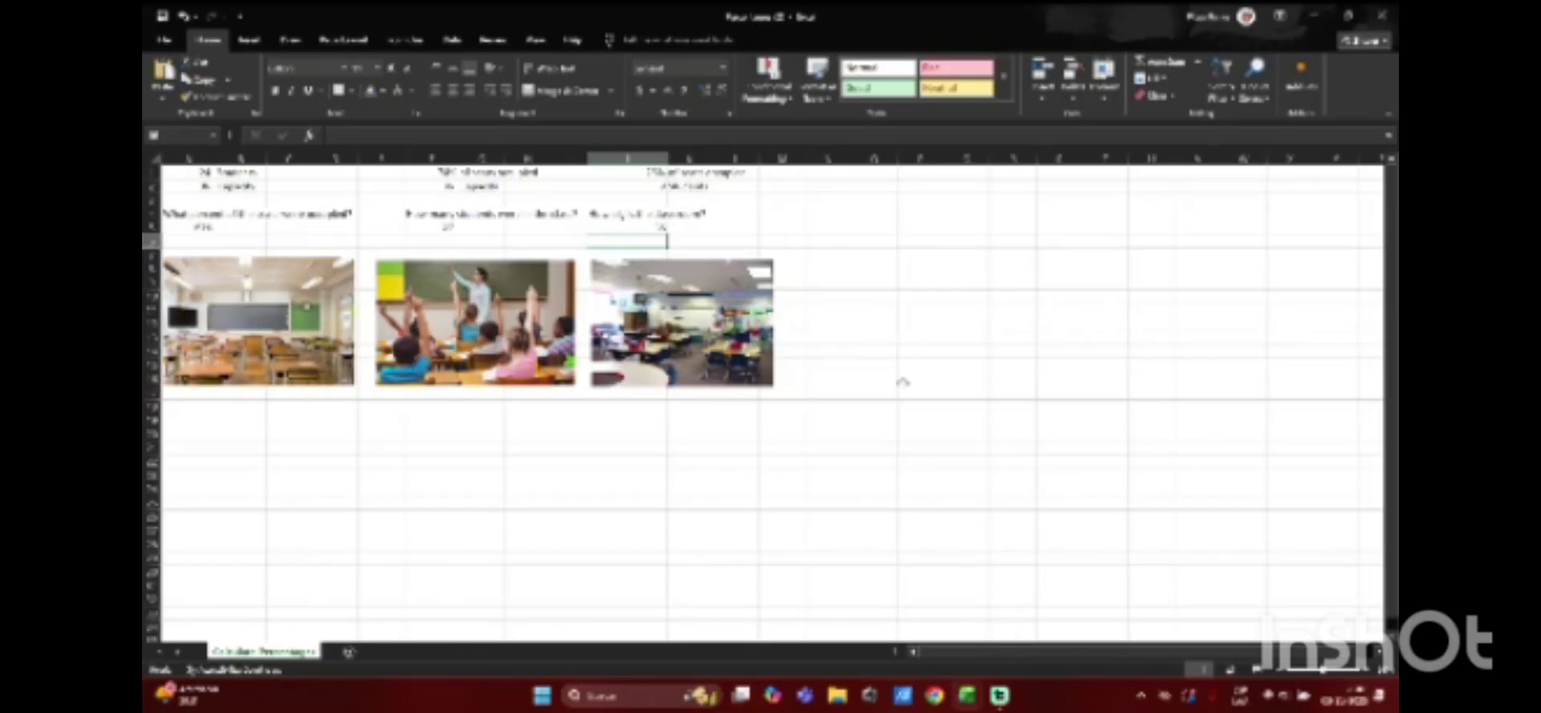
Step: Switch to the Hyperlink workbook and enter "Funny duck video" as the link text in cell A2
mouse_move(978, 696)
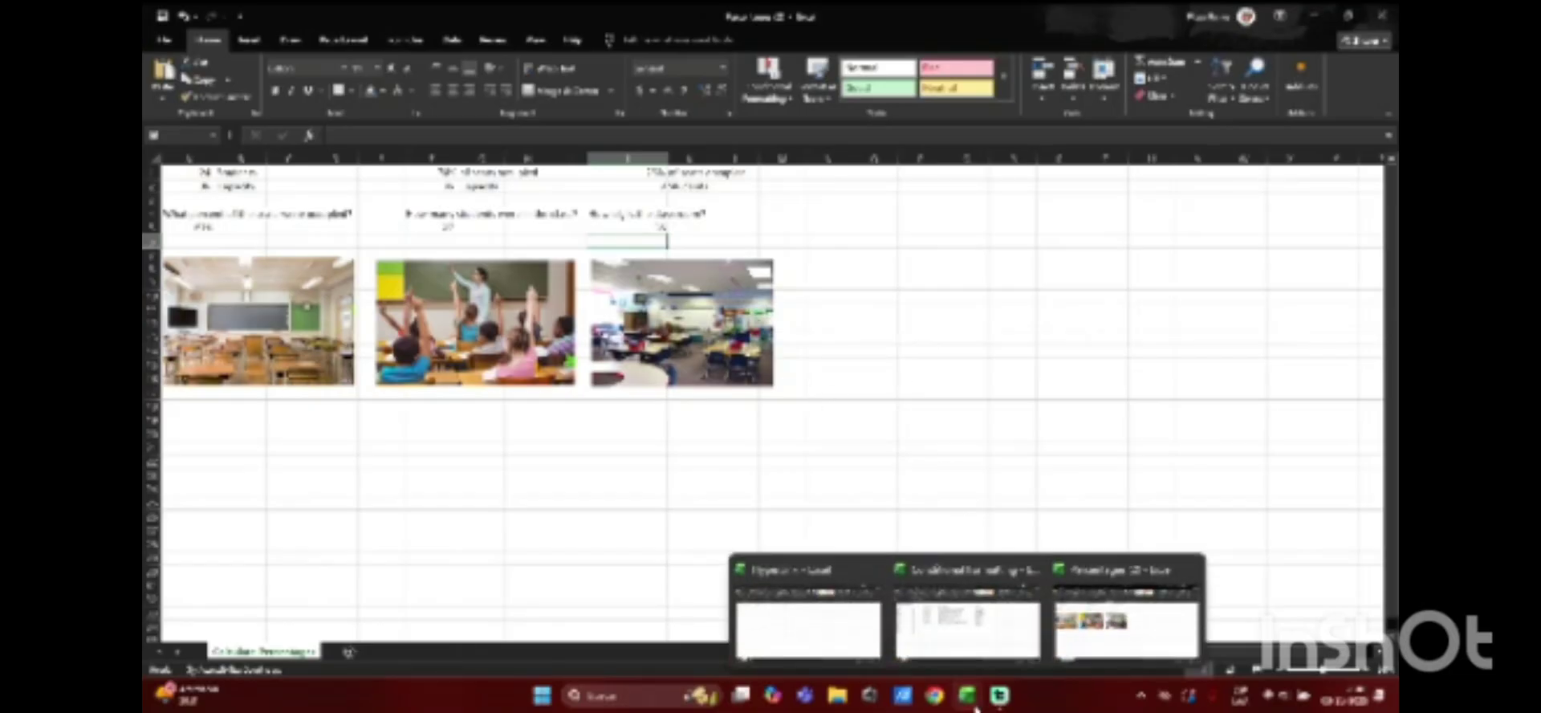
left_click(944, 645)
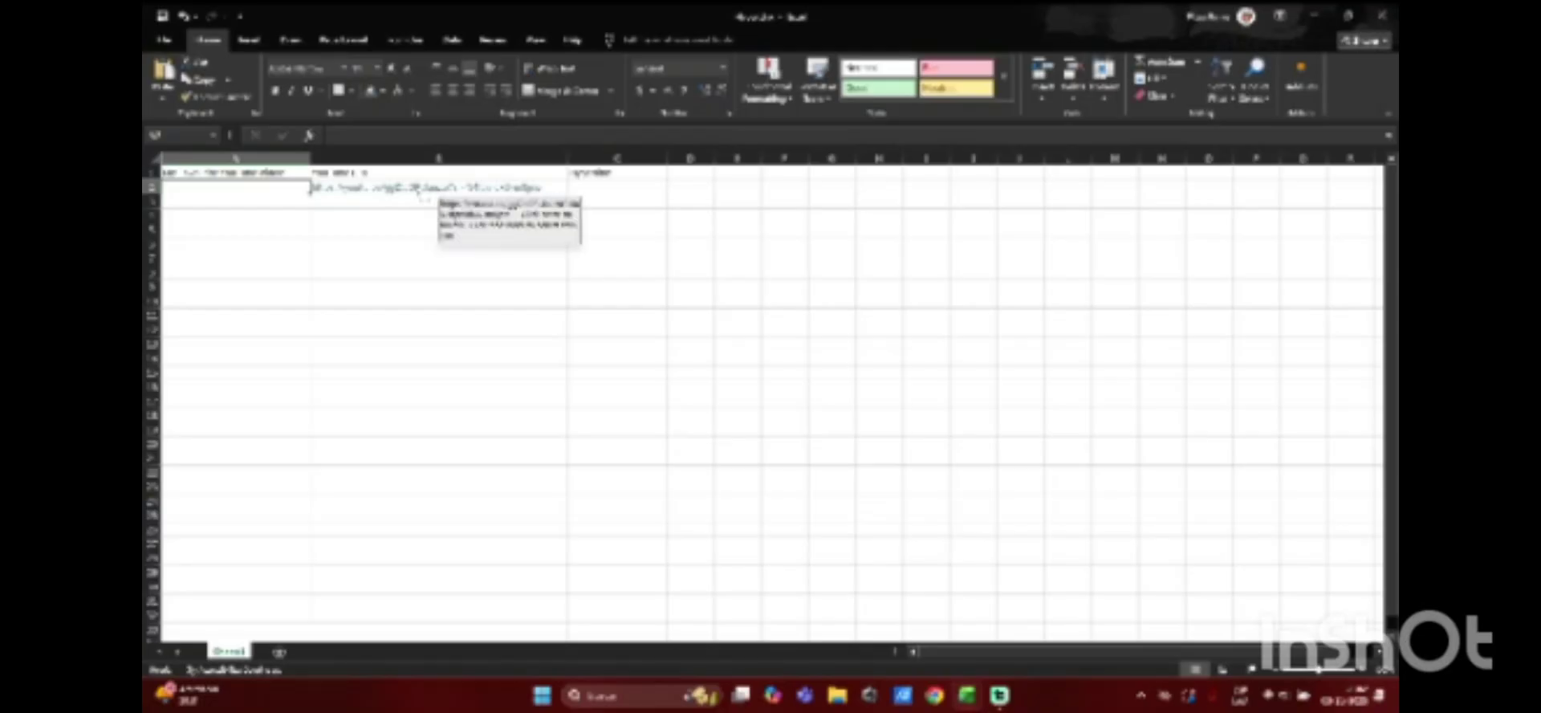
double_click(258, 189)
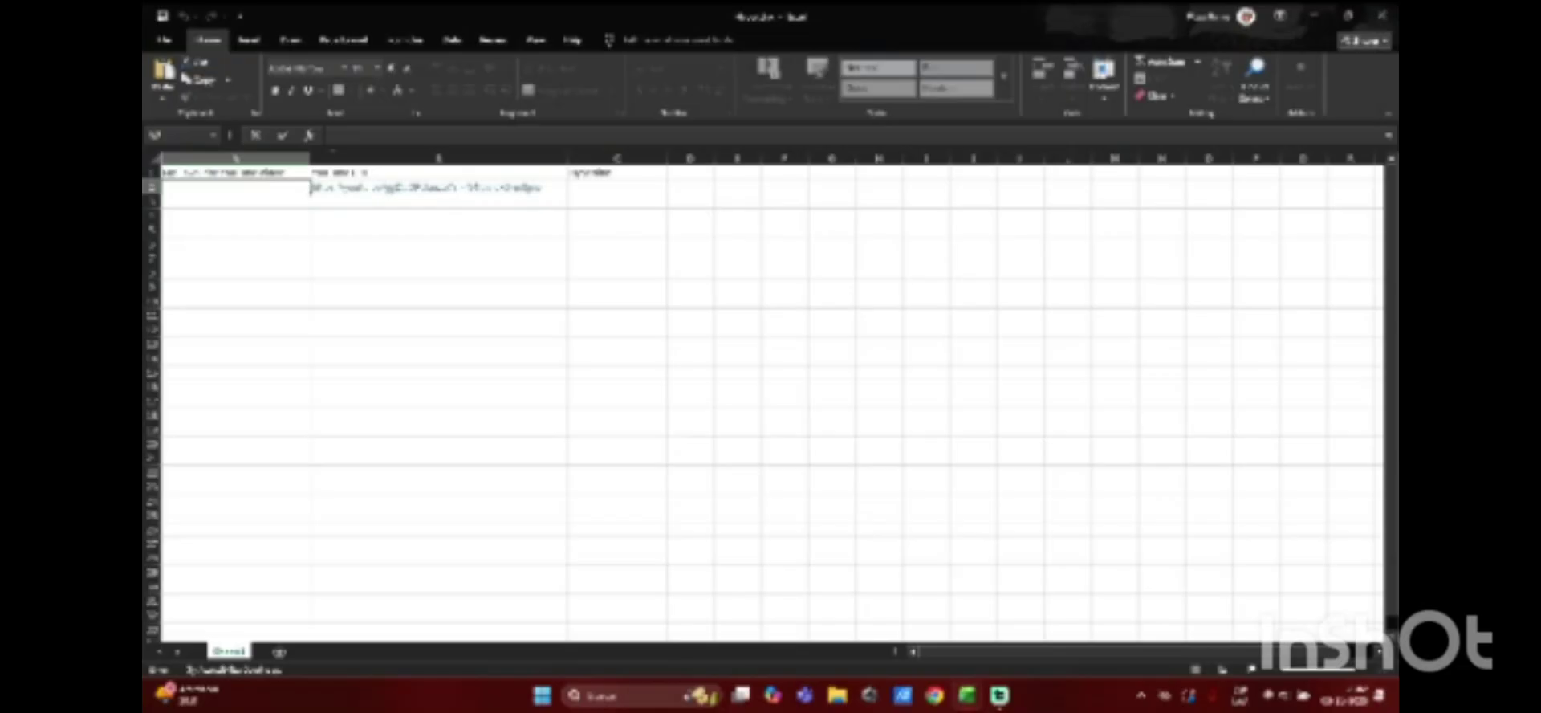
type("Pune, Maha")
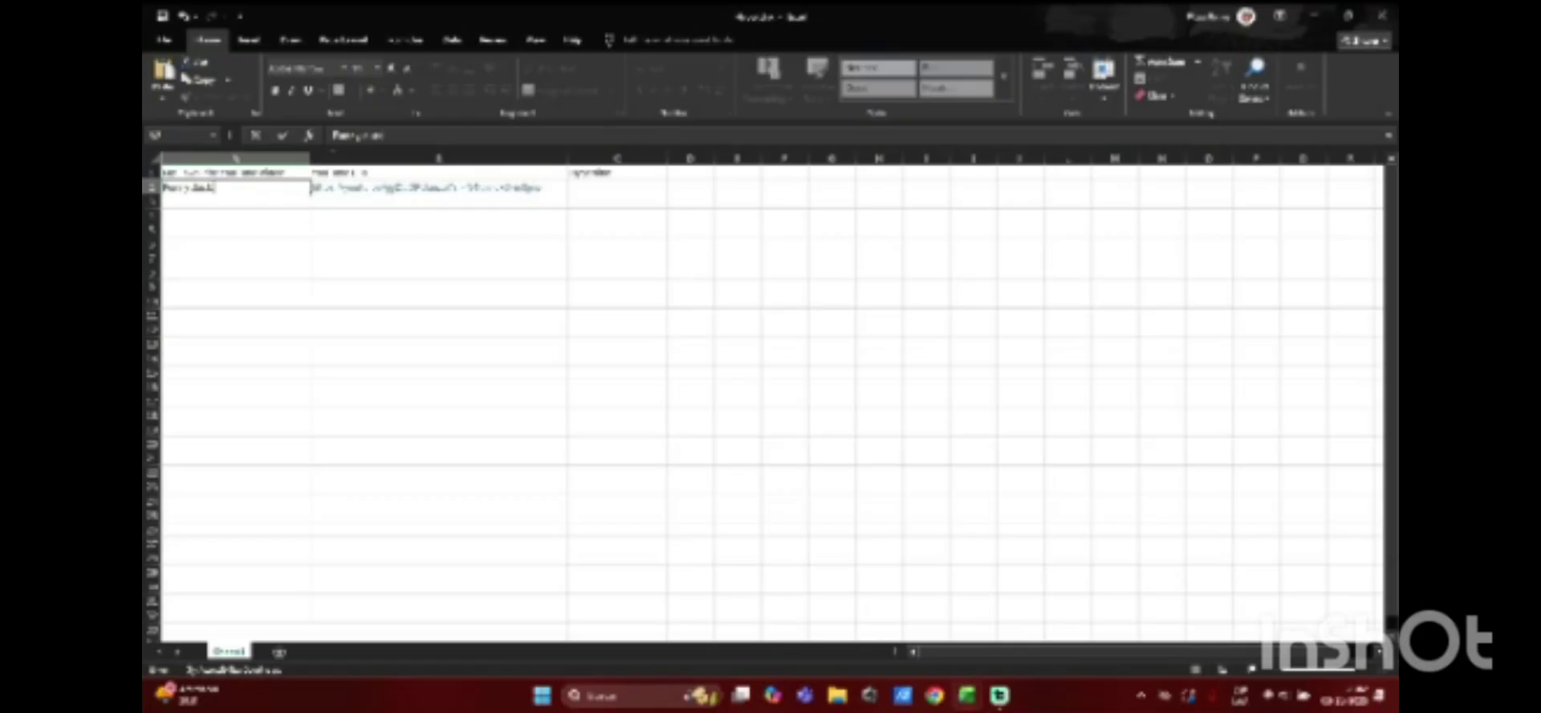
type("rashtra")
Step: Create a HYPERLINK formula in cell C2 using the URL in B2 as the link and A2 as the friendly name
left_click(594, 186)
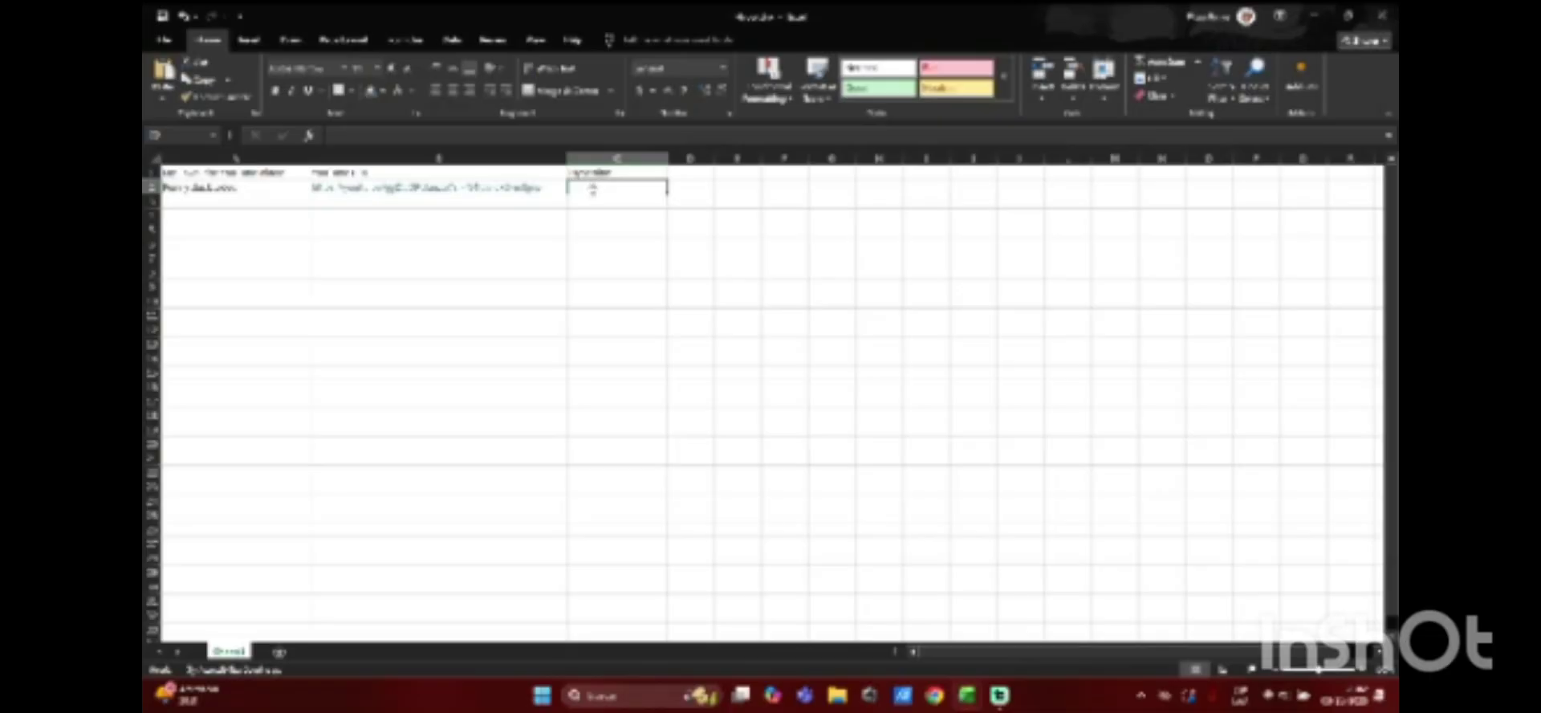
double_click(592, 186)
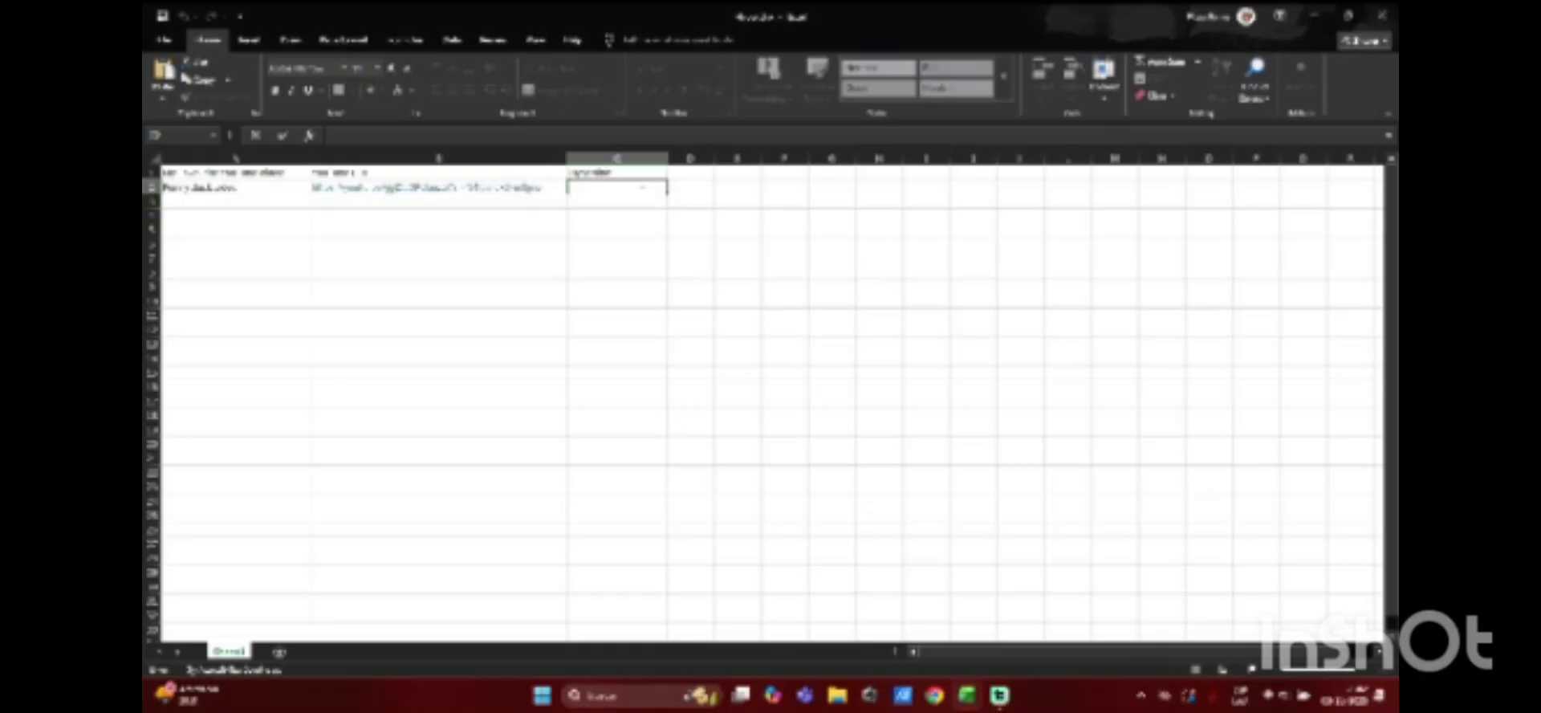
type("=")
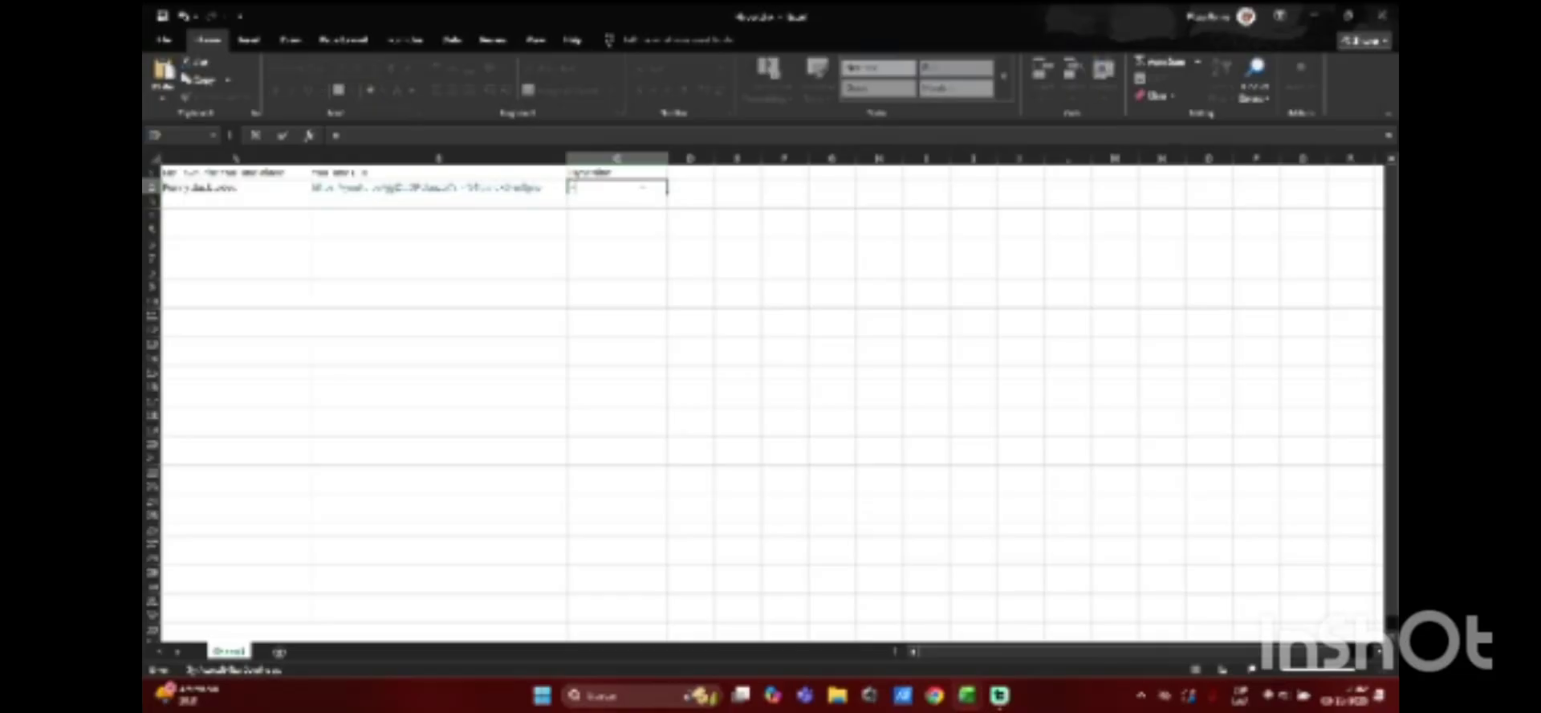
type("hy")
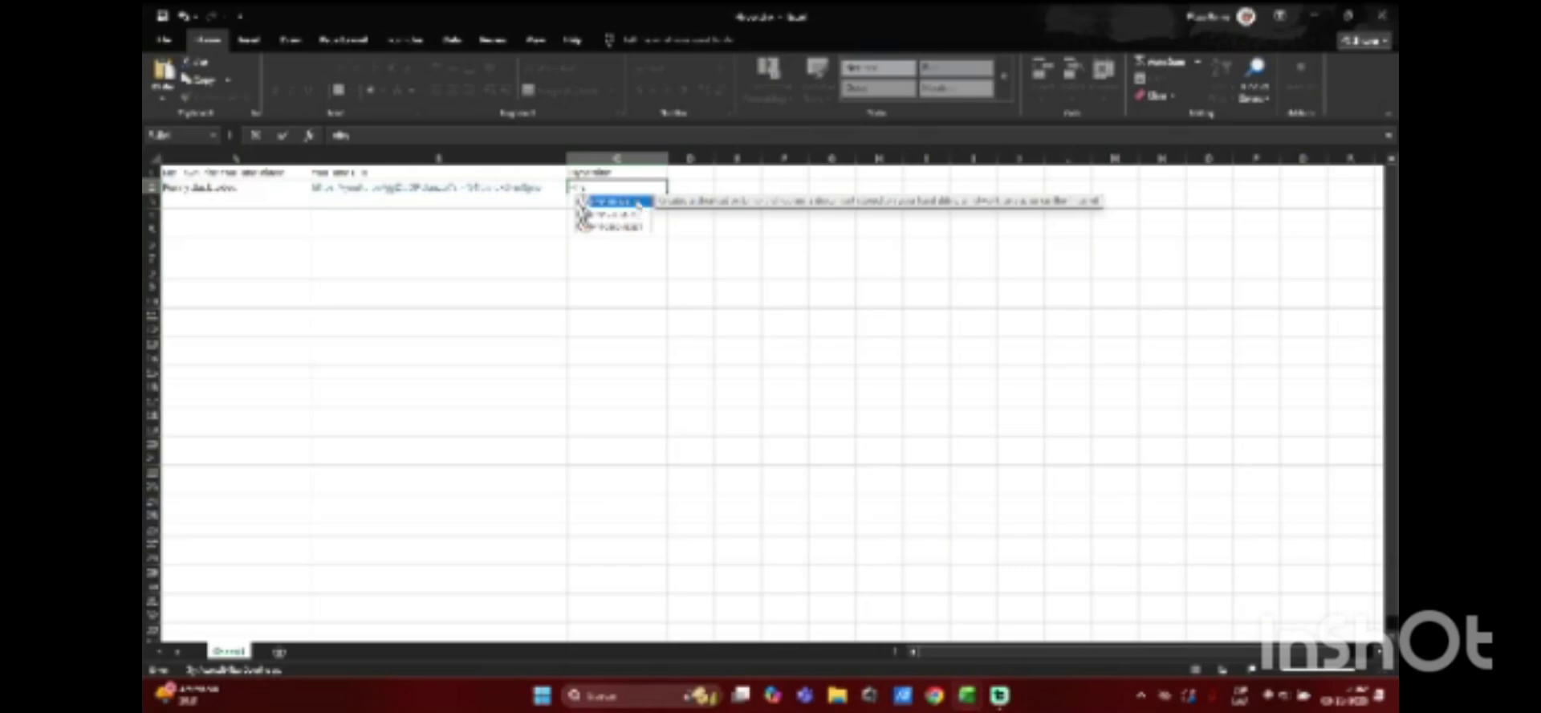
double_click(634, 202)
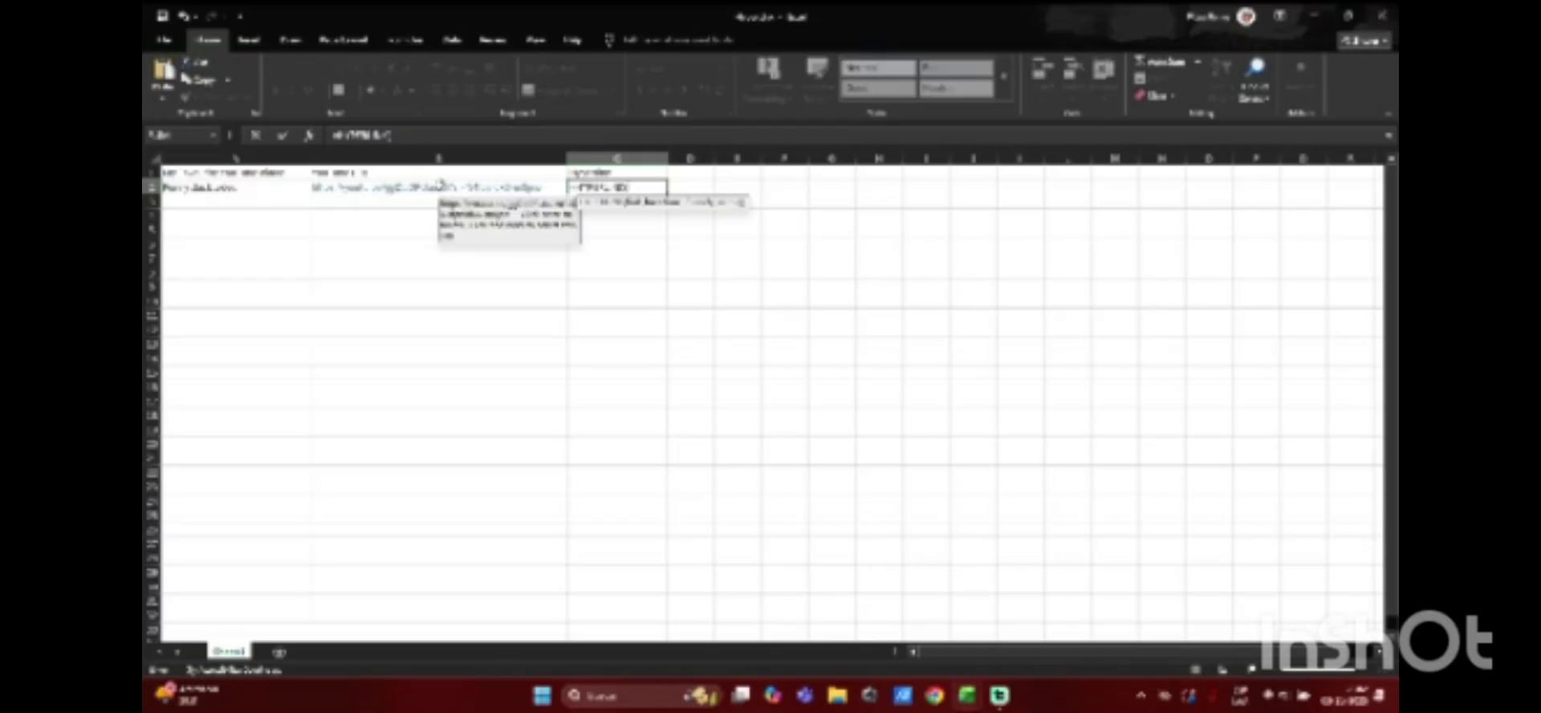
left_click(550, 190)
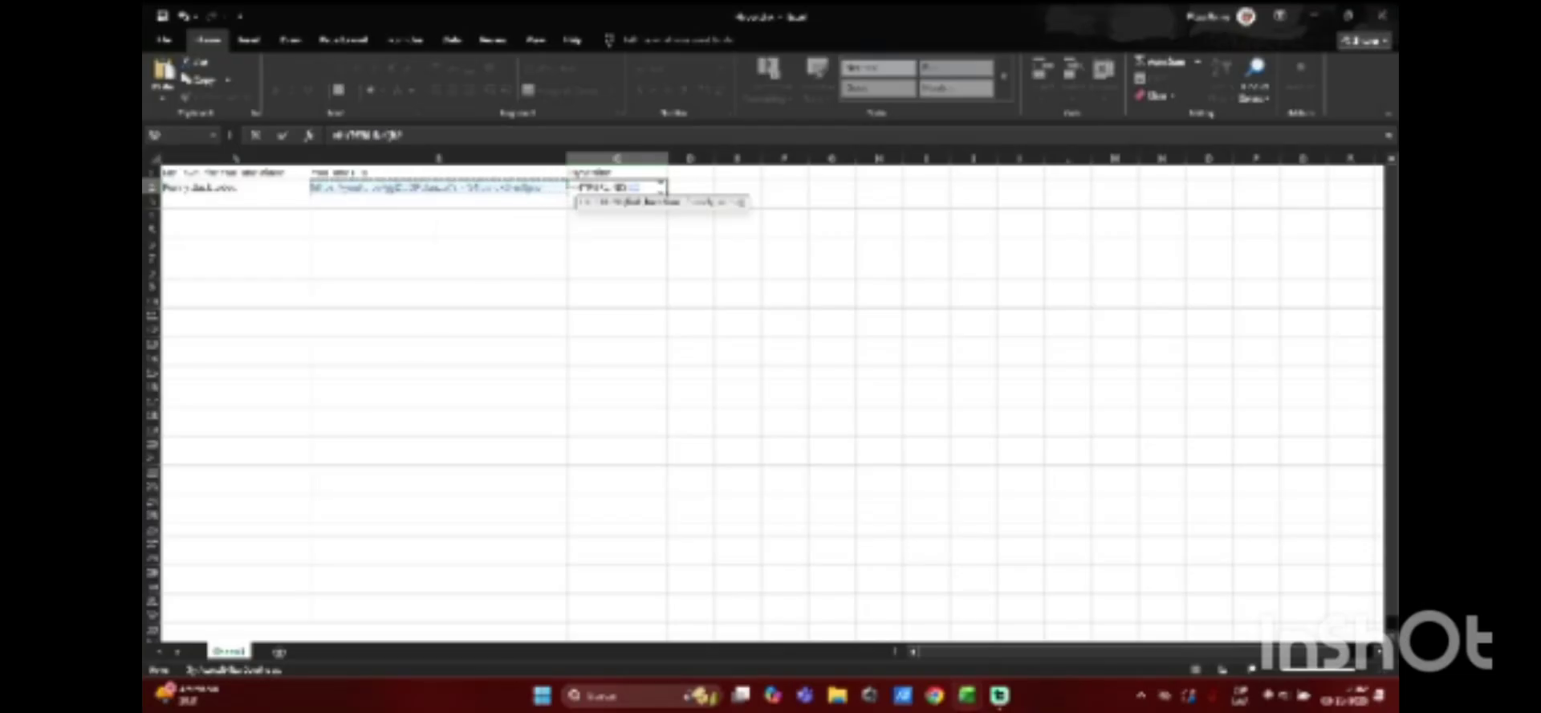
type(",")
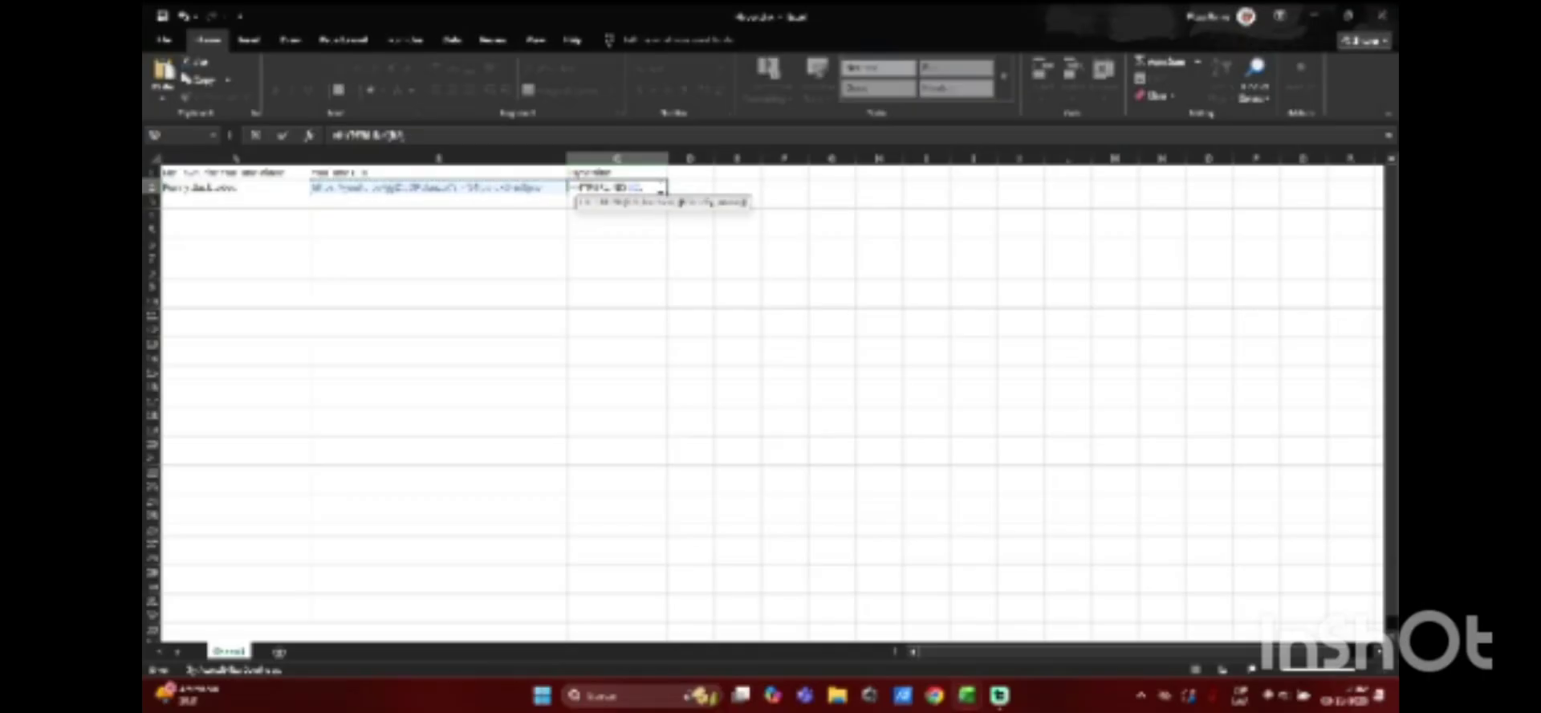
left_click(255, 190)
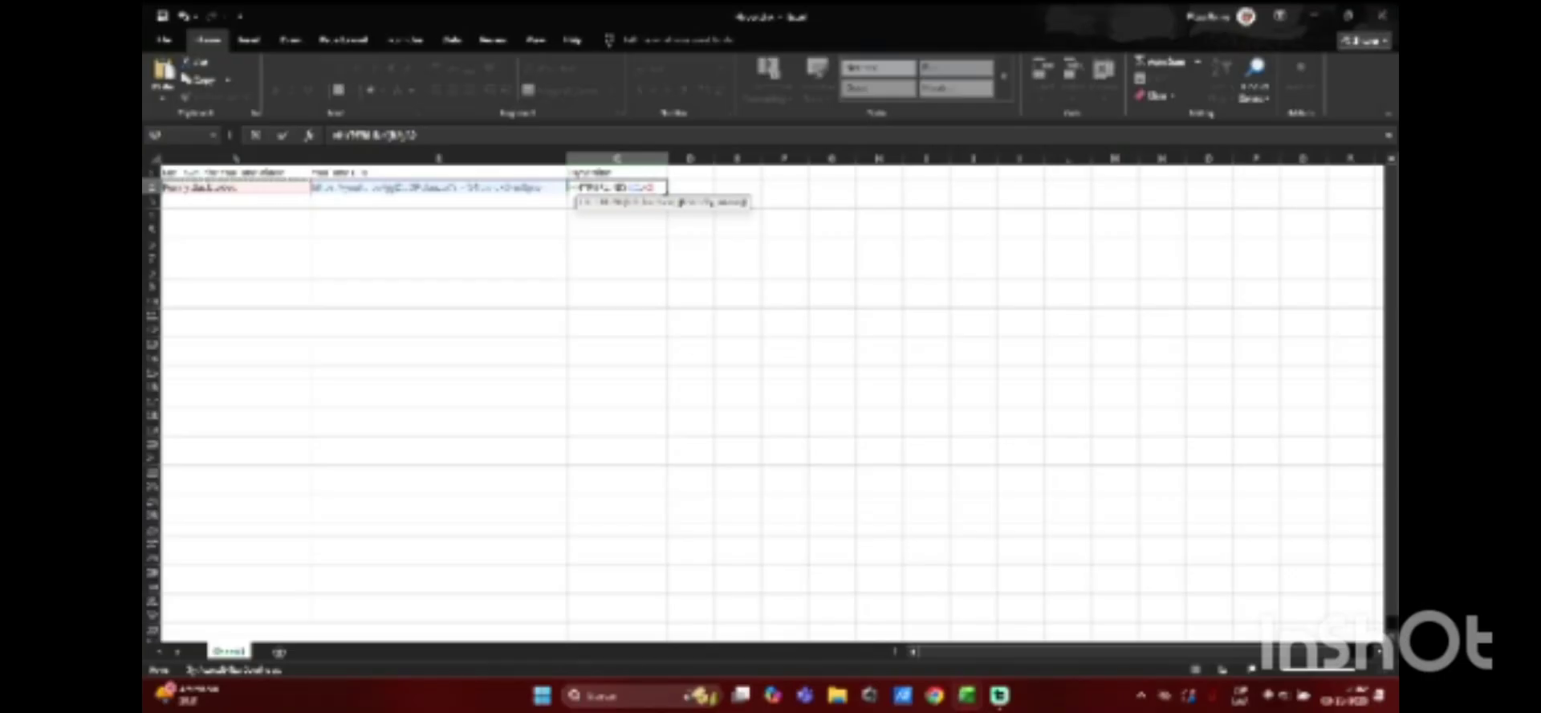
type(")")
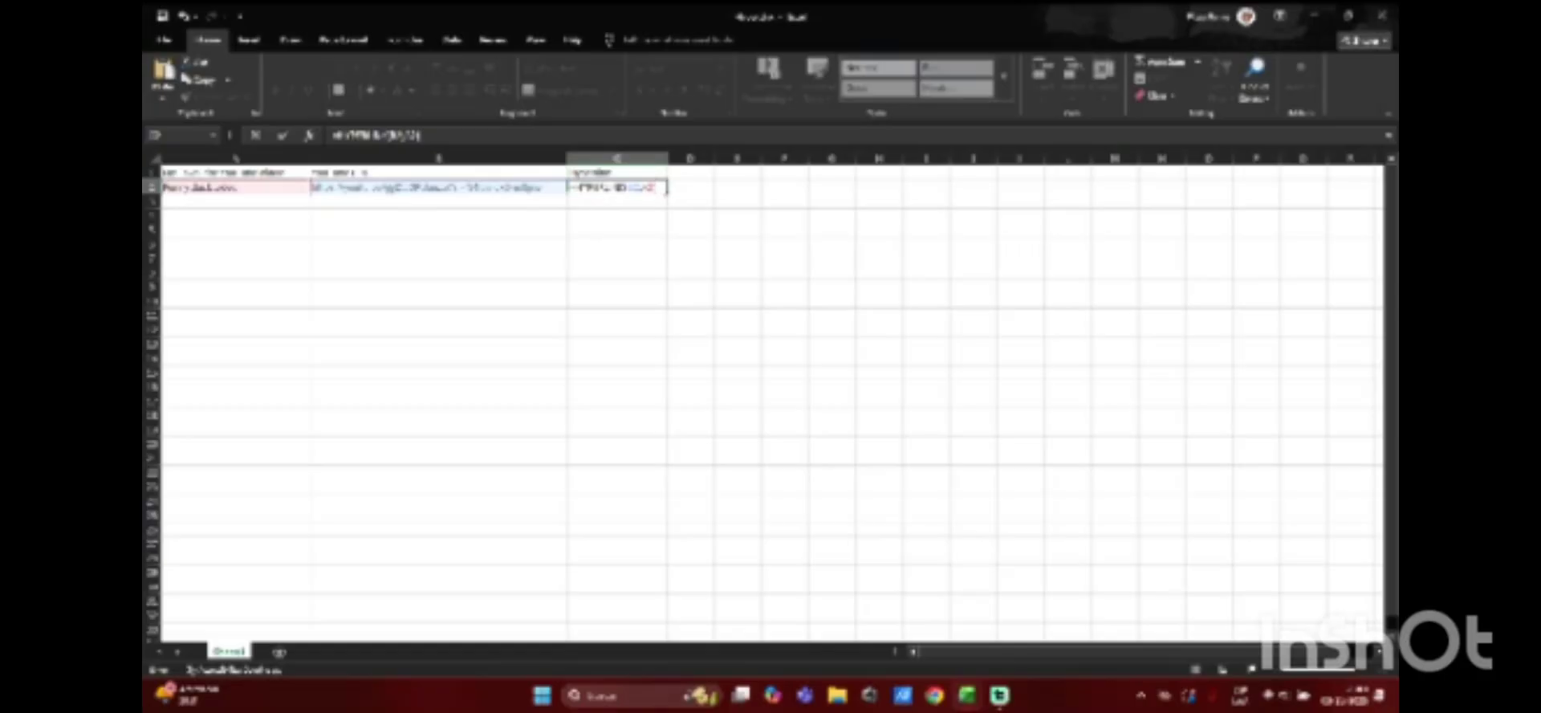
key("Return")
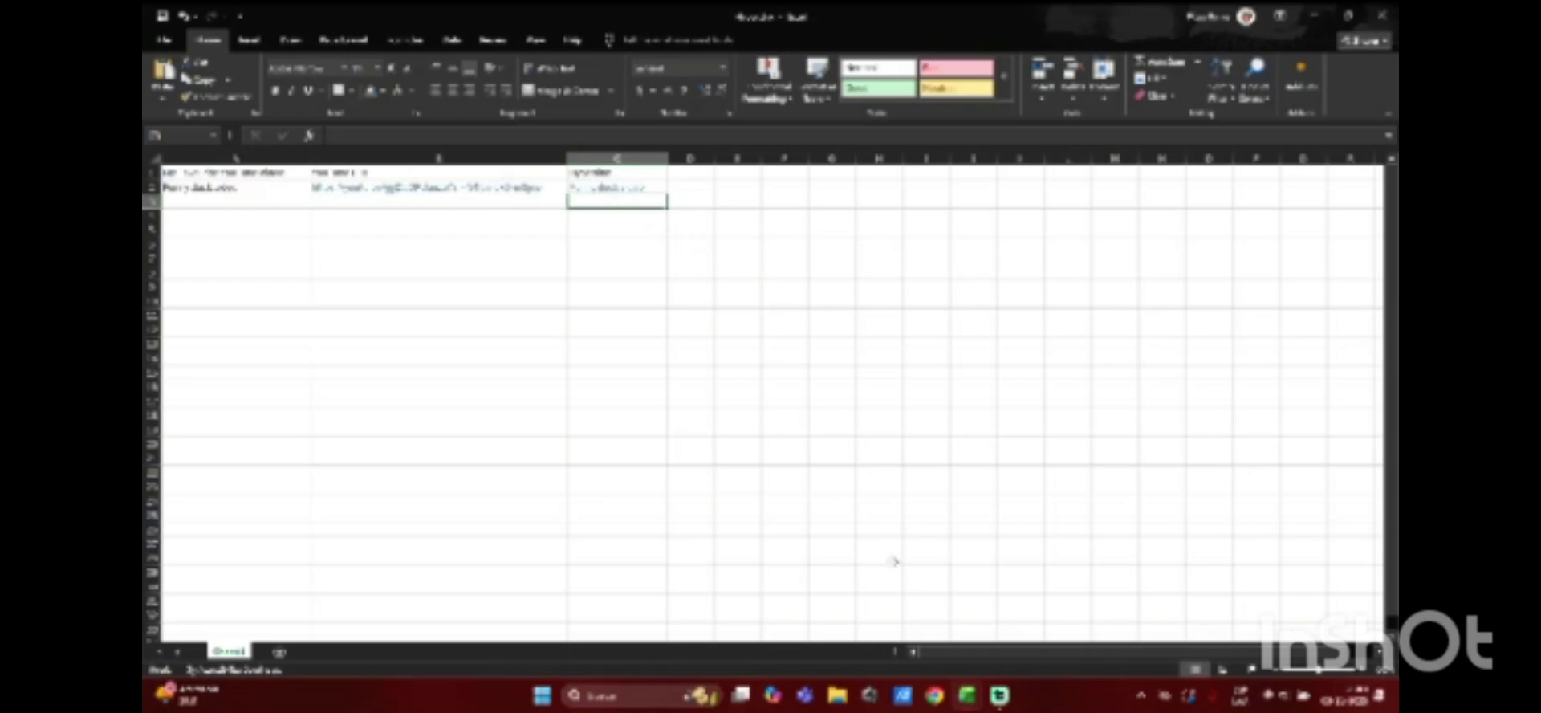
left_click(999, 695)
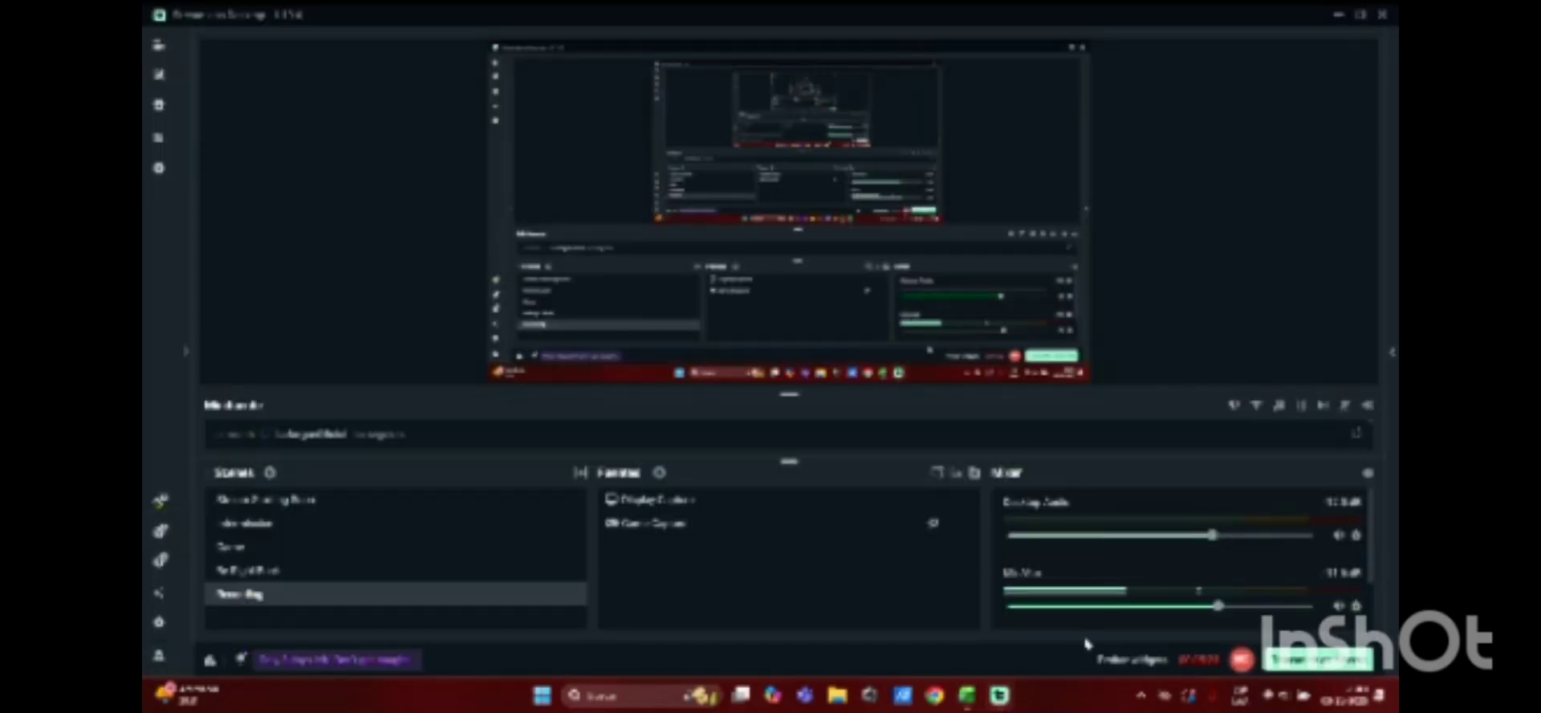